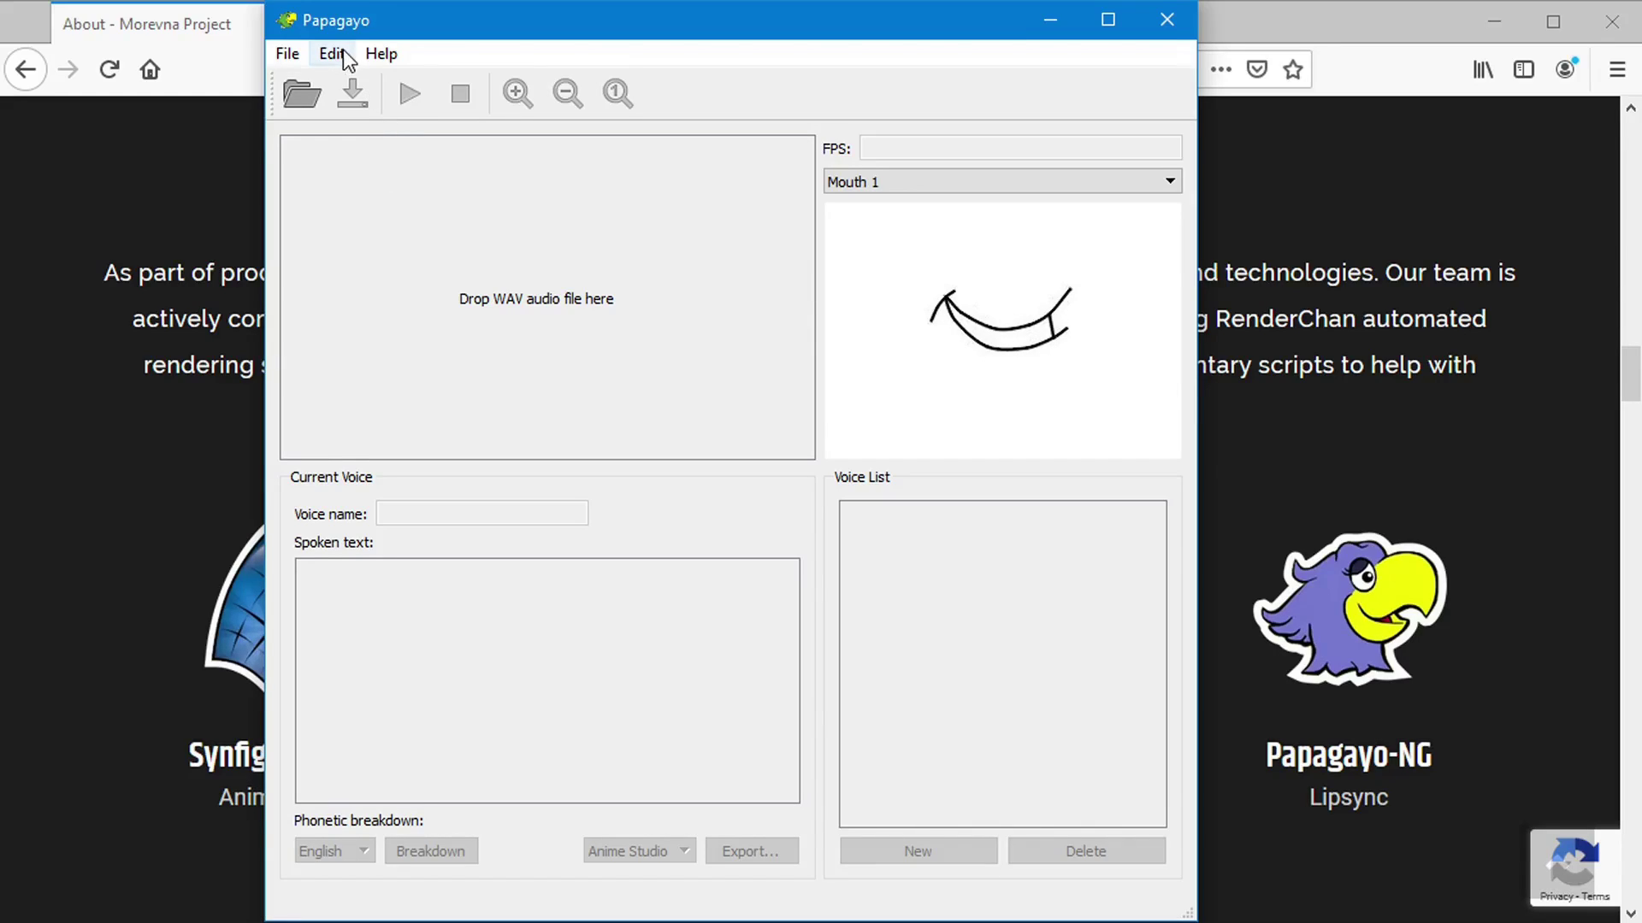
# Step: View Papagayo's About information, then minimize Papagayo to reveal the Morevna Project page
pyautogui.moveTo(391, 11); pyautogui.dragTo(379, 12)
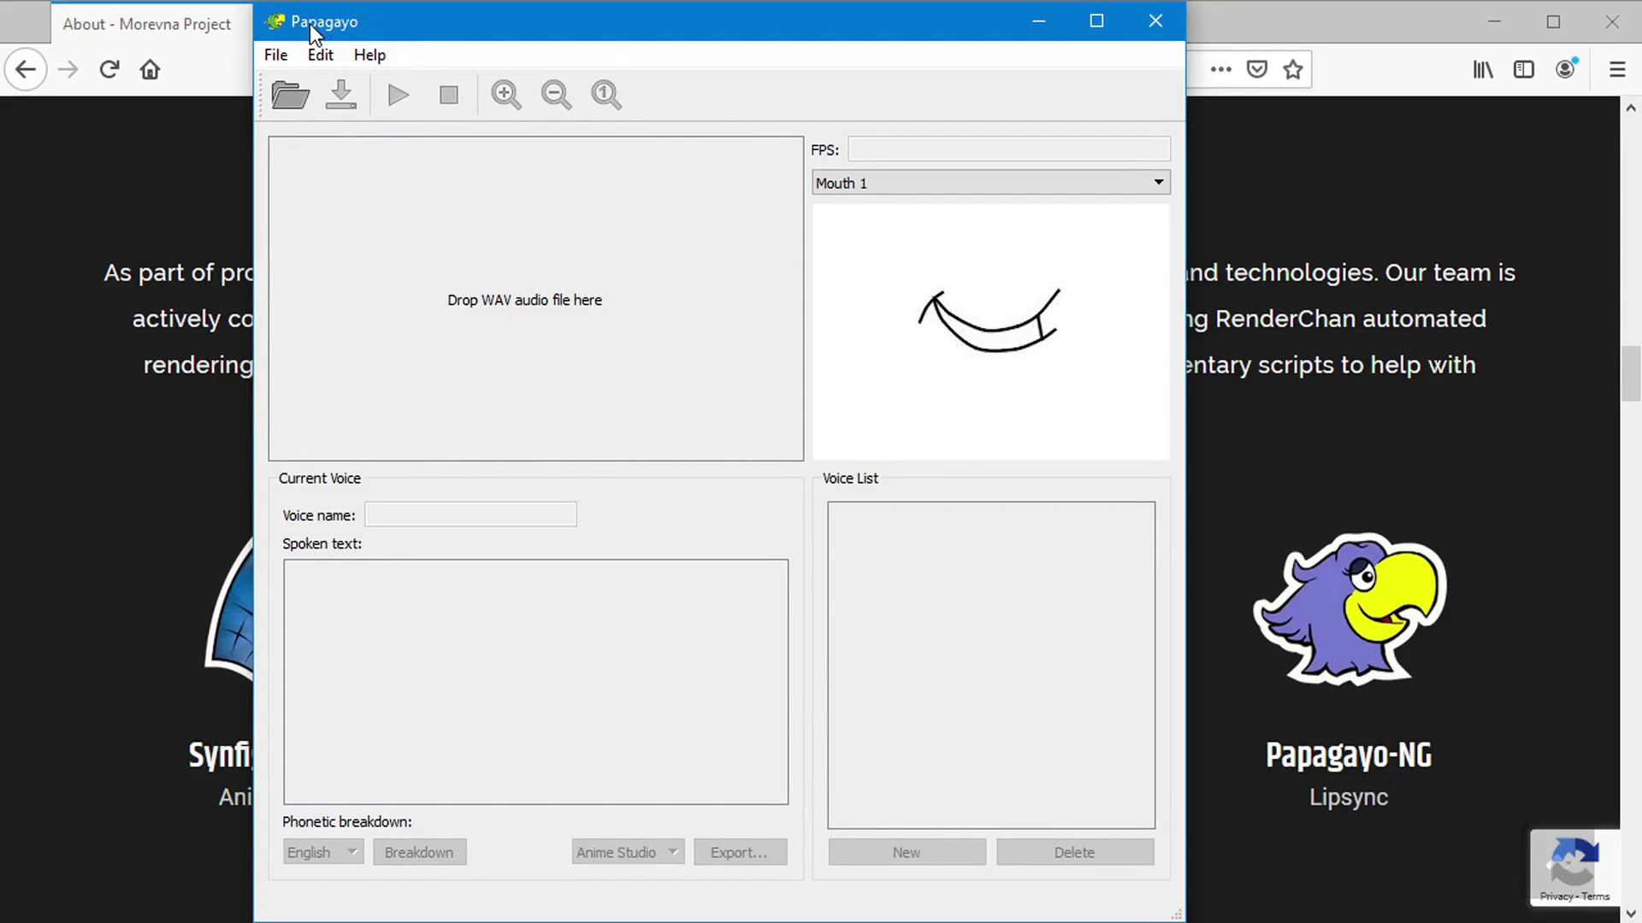
pyautogui.click(368, 54)
pyautogui.click(419, 82)
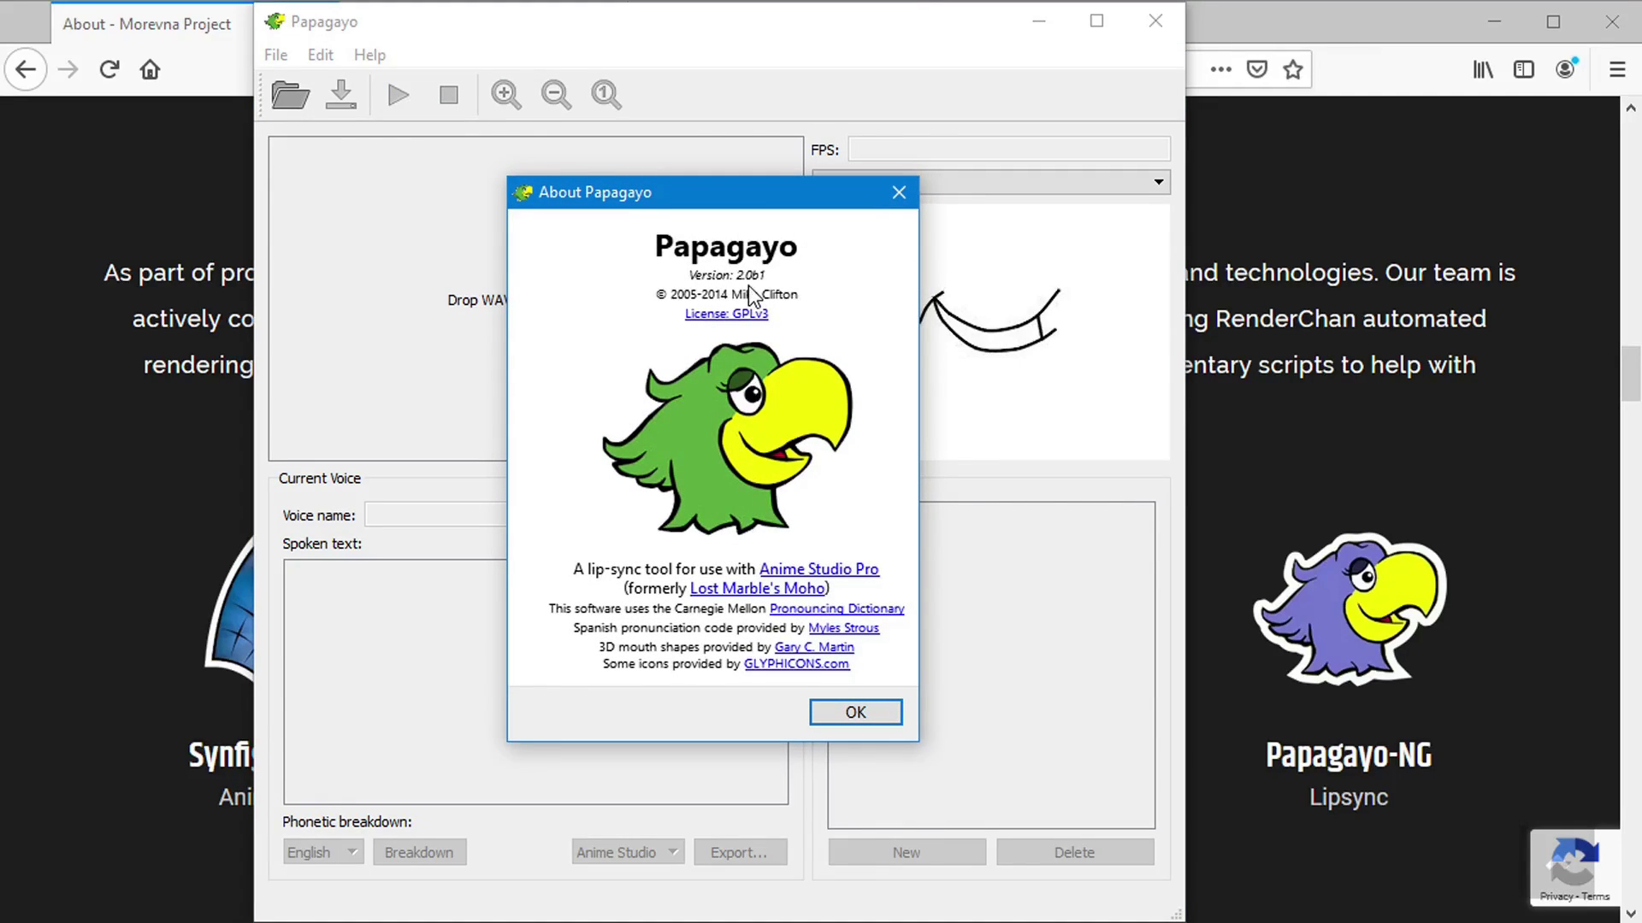
pyautogui.click(846, 715)
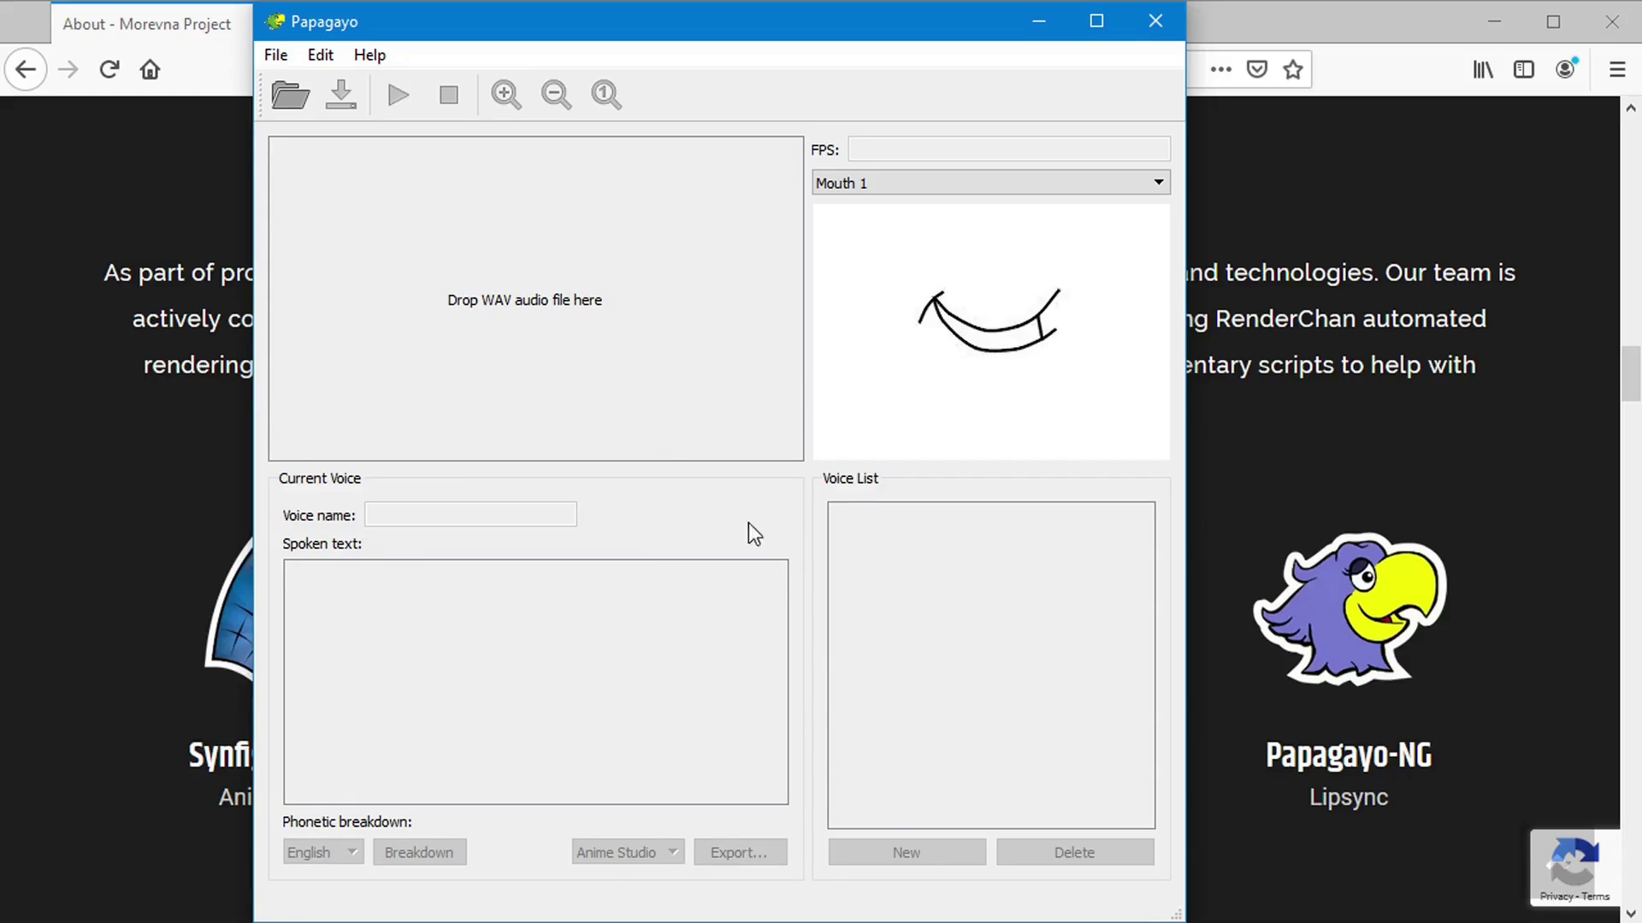
pyautogui.click(1038, 31)
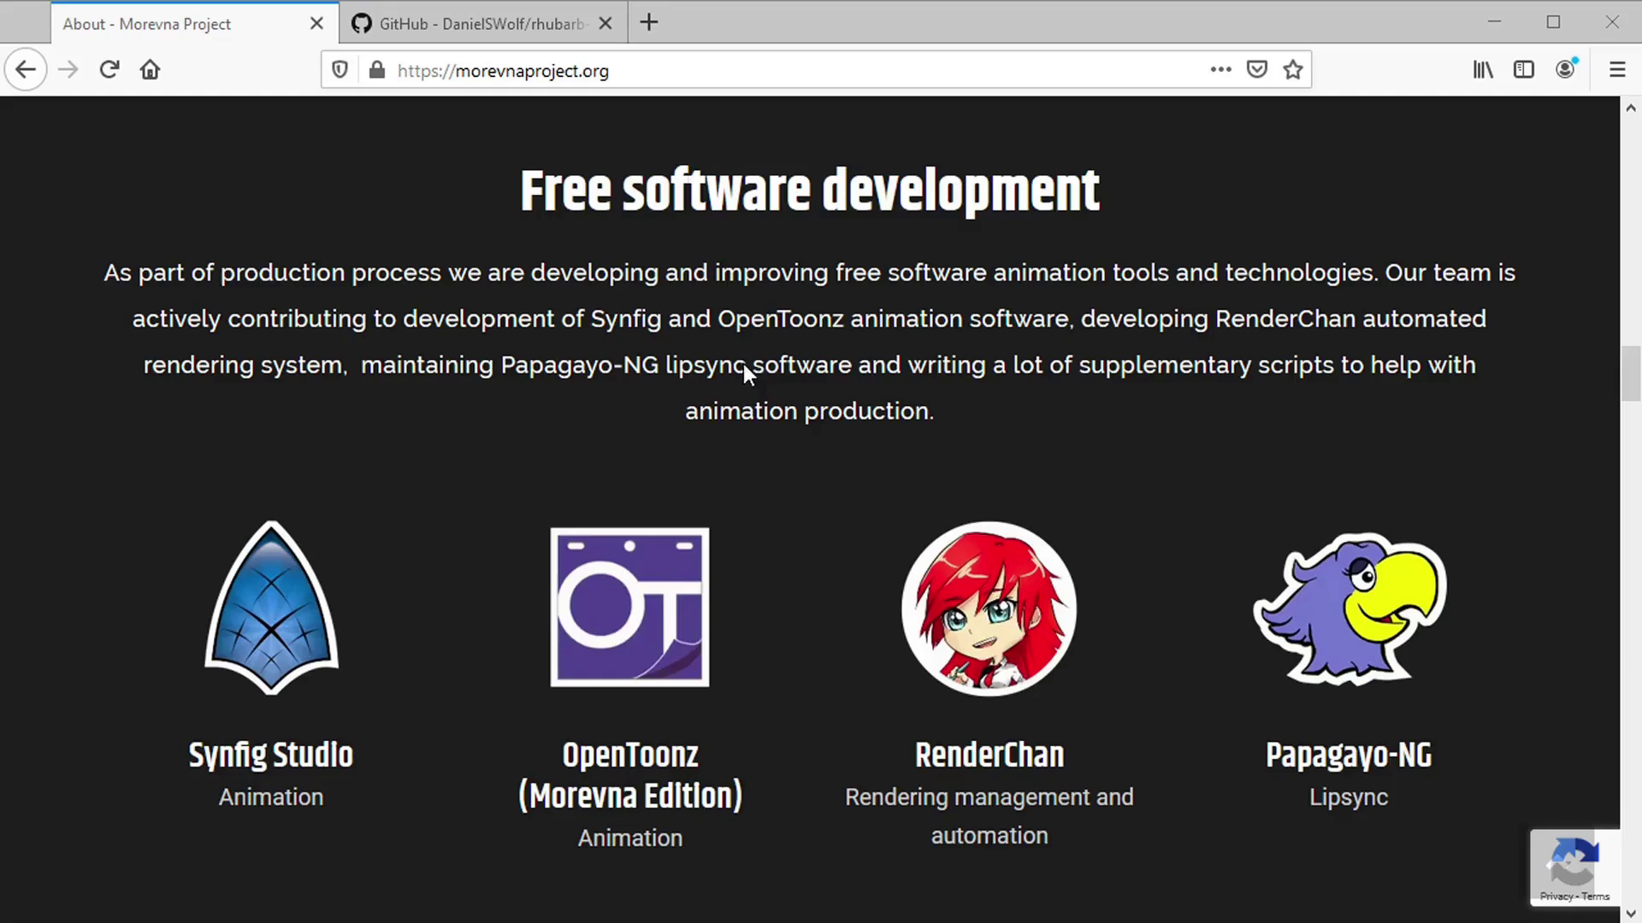
# Step: Open the Papagayo-NG page on the Morevna Project site and drag the launched Papagayo-NG window into view
pyautogui.click(485, 69)
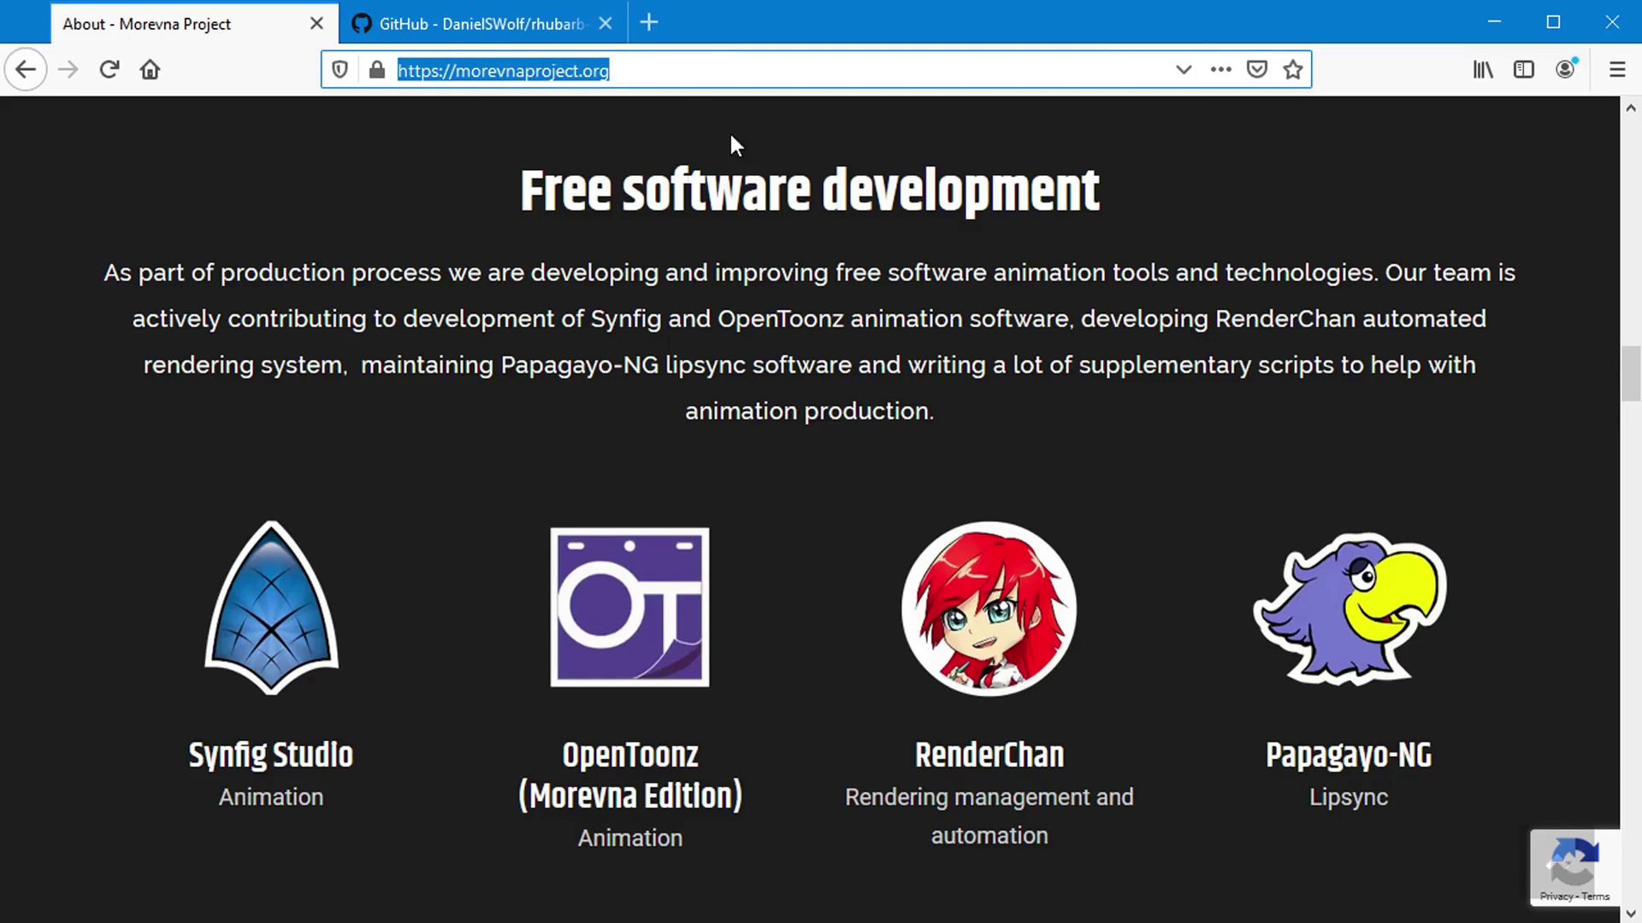
pyautogui.click(824, 296)
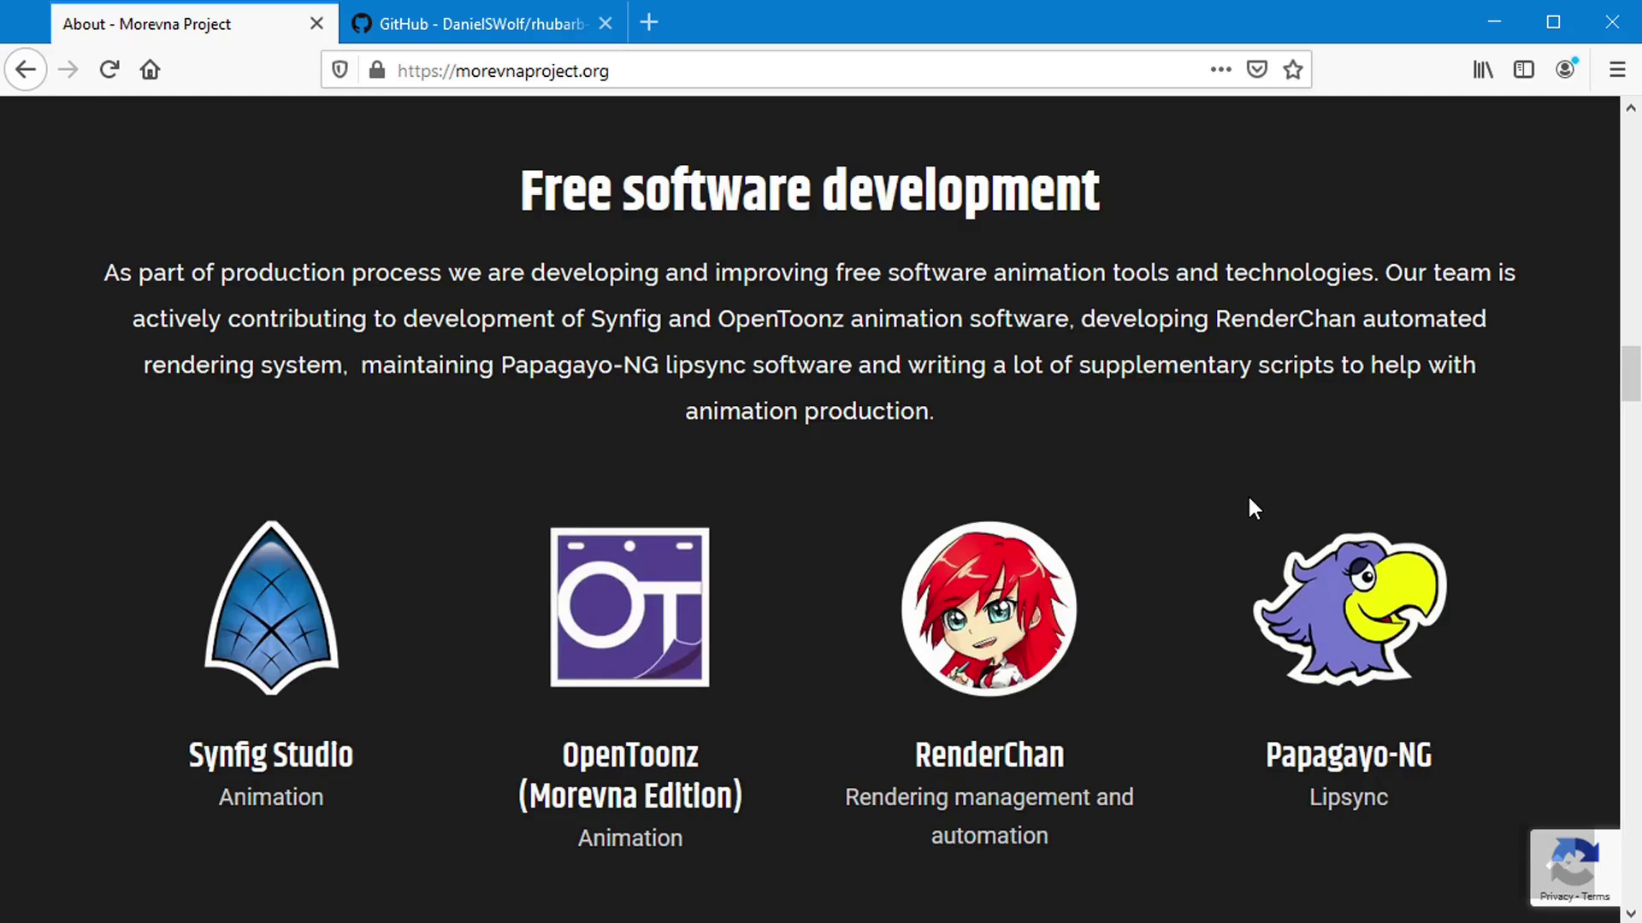
pyautogui.click(1330, 609)
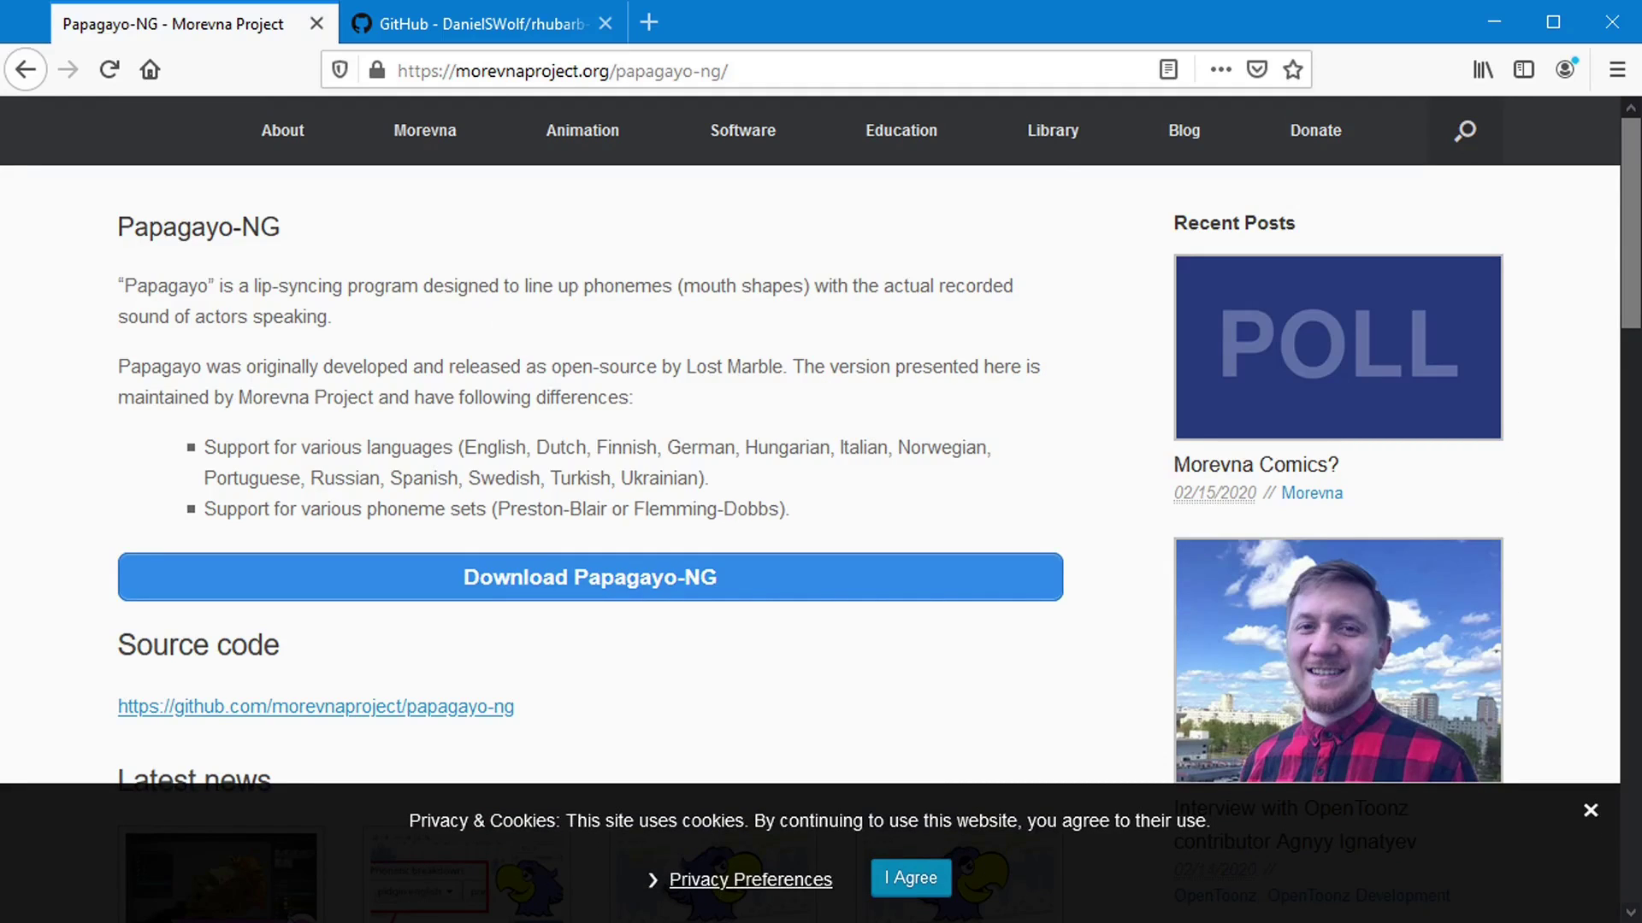
pyautogui.moveTo(1641, 437); pyautogui.dragTo(997, 91)
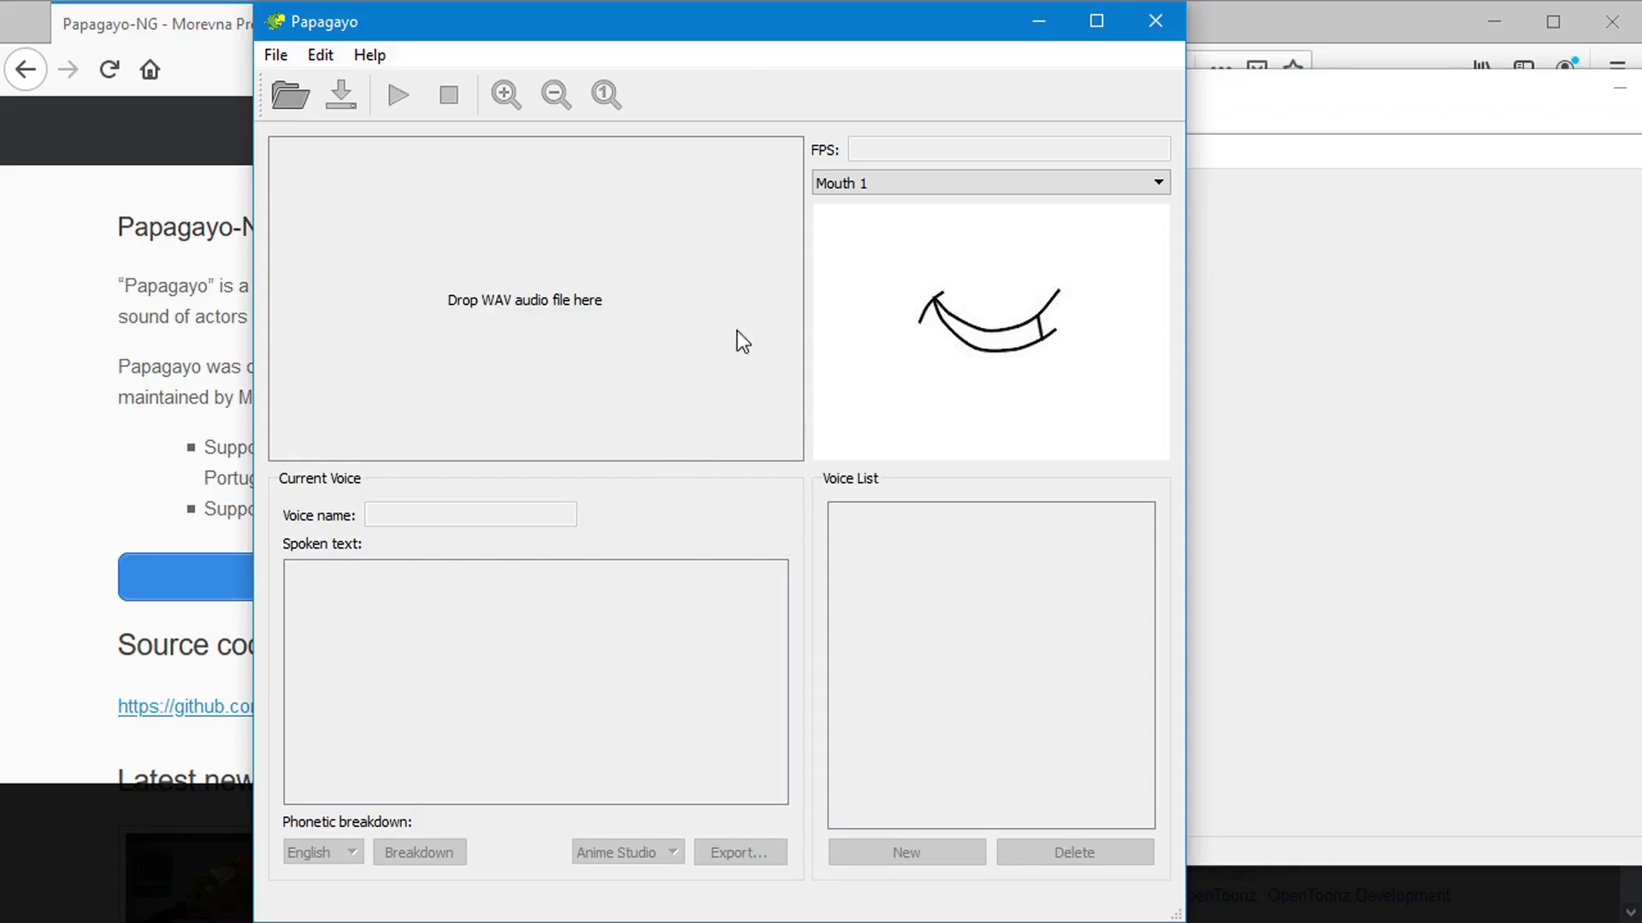
# Step: Place old Papagayo at the left screen edge and position a taller Papagayo-NG window beside it
pyautogui.moveTo(596, 12); pyautogui.dragTo(351, 39)
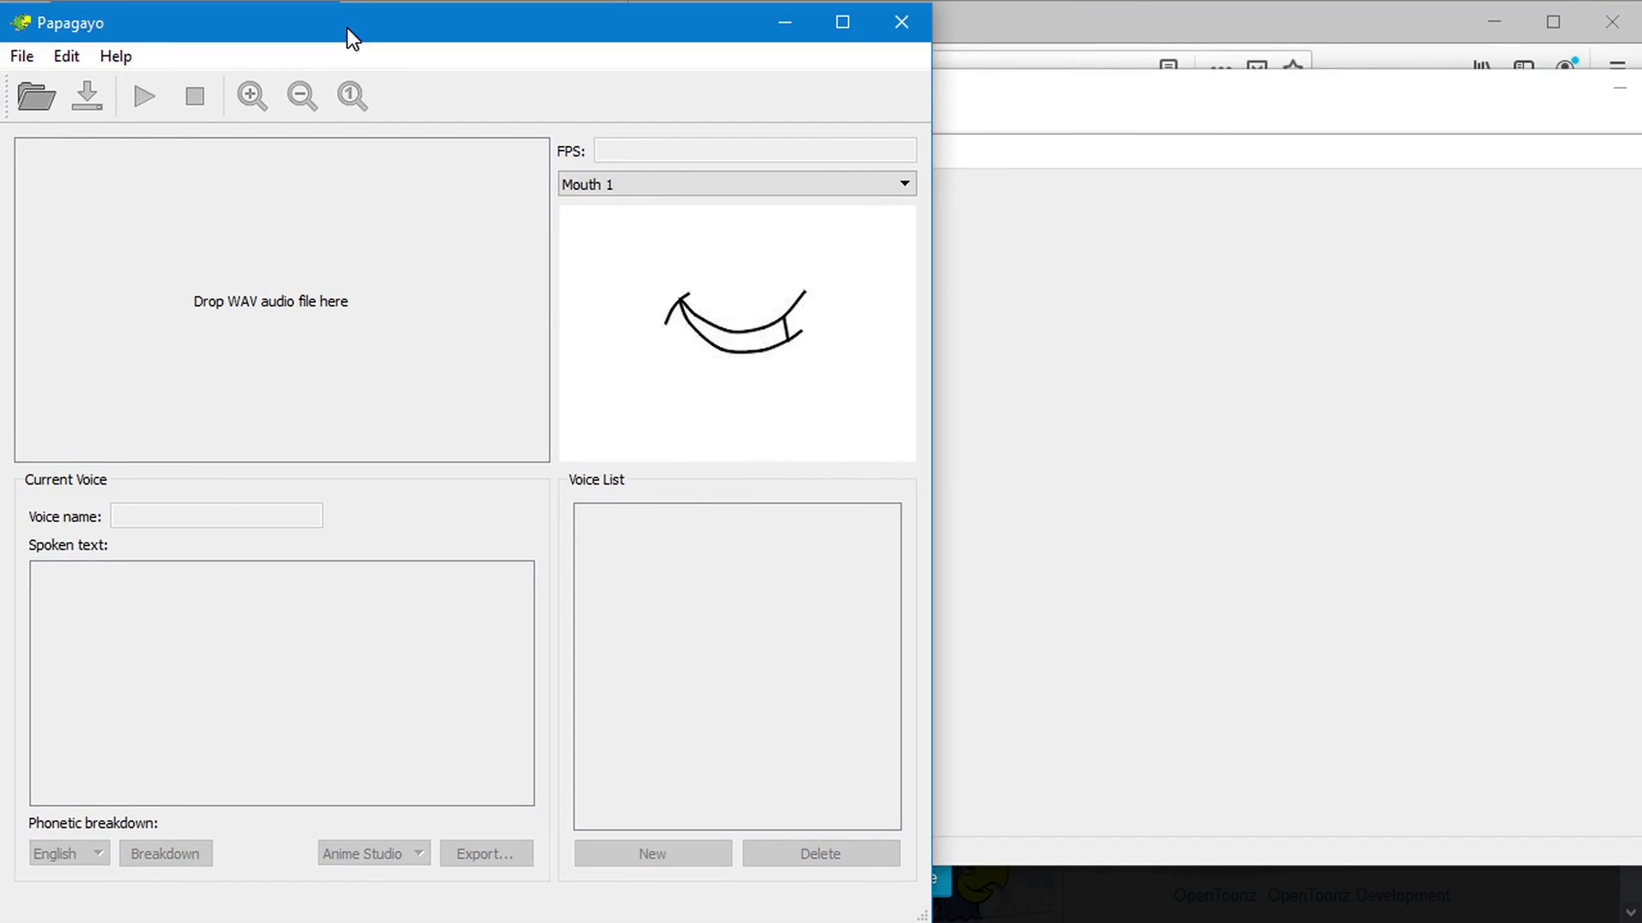
pyautogui.click(1204, 83)
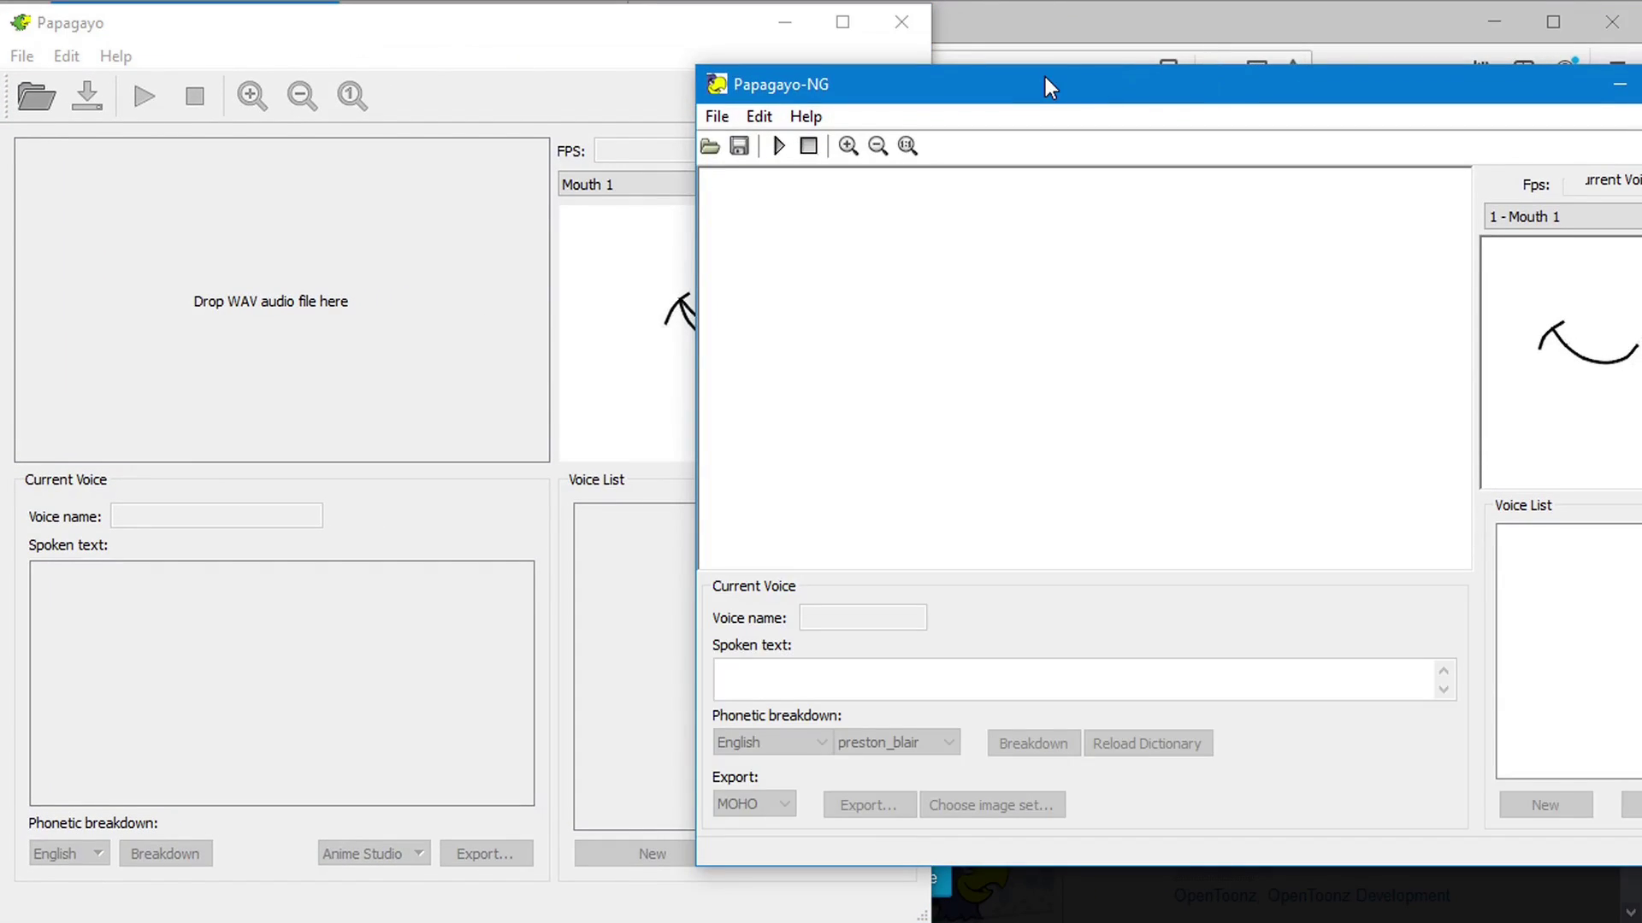
pyautogui.moveTo(1045, 77); pyautogui.dragTo(979, 72)
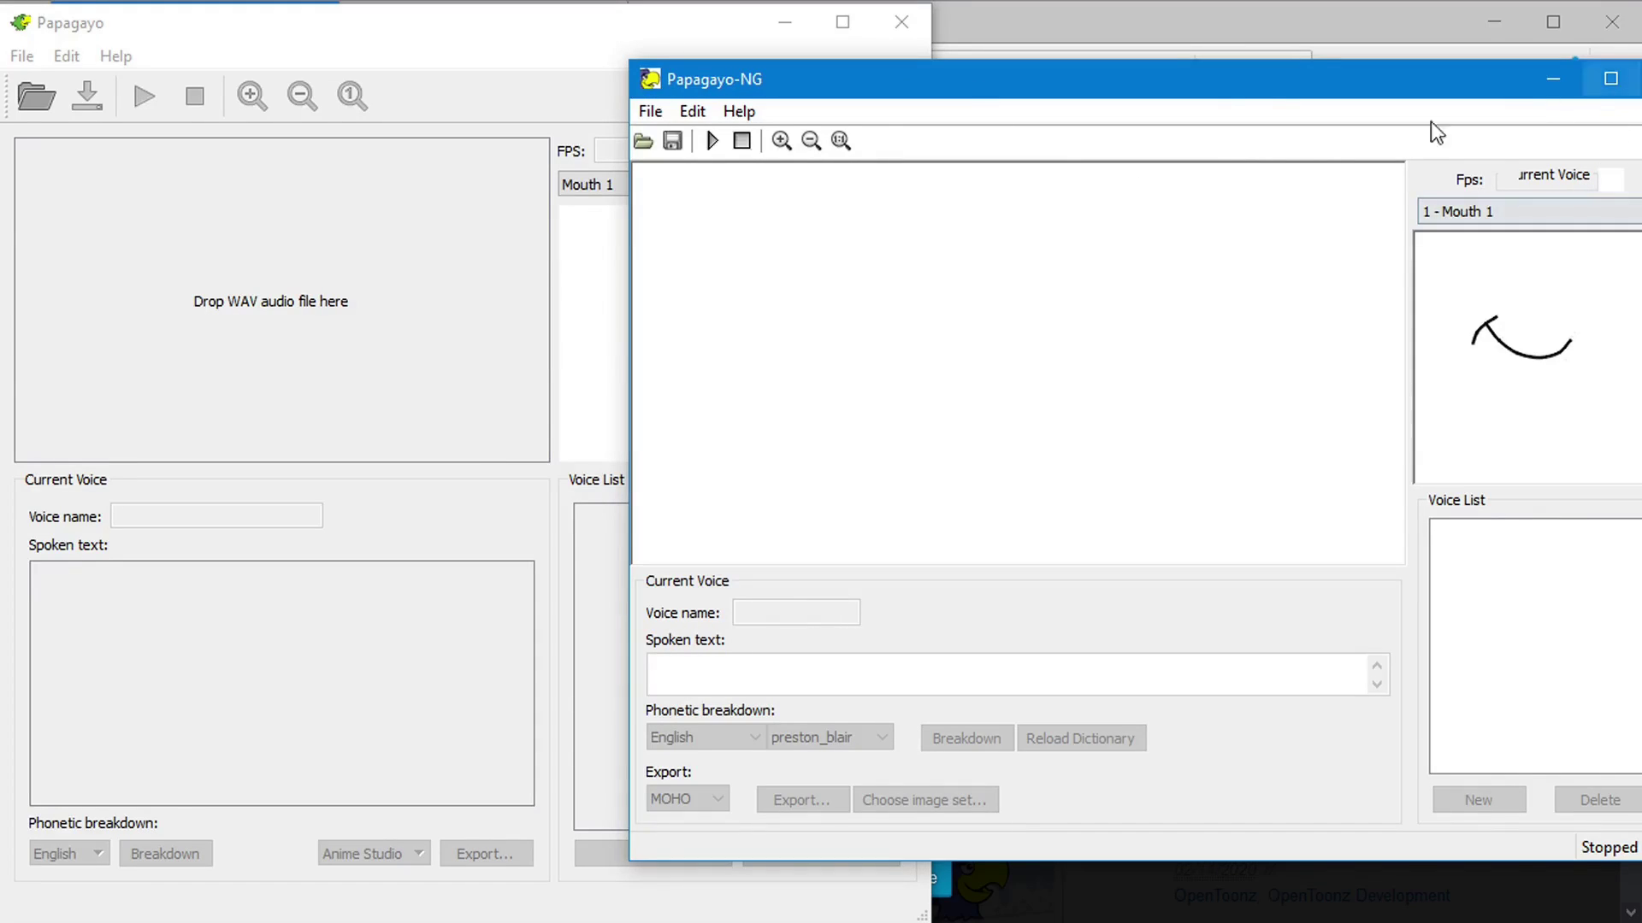
pyautogui.moveTo(1076, 94)
pyautogui.mouseDown()
pyautogui.moveTo(1023, 74)
pyautogui.moveTo(1055, 75)
pyautogui.mouseUp()
pyautogui.moveTo(794, 50); pyautogui.dragTo(794, 8)
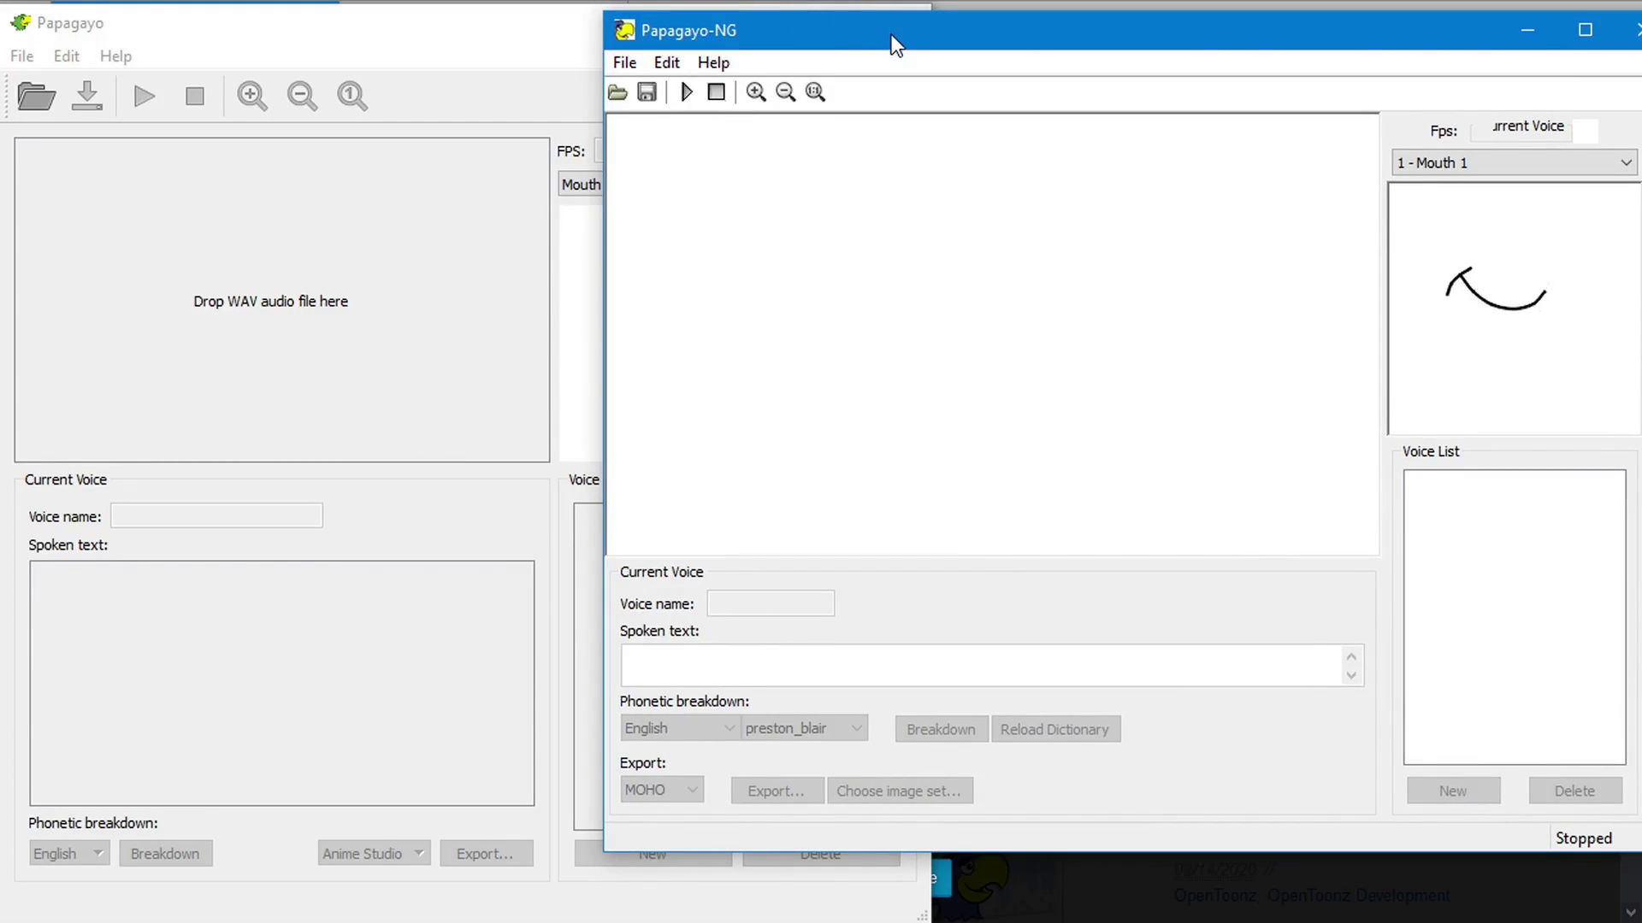
pyautogui.moveTo(891, 36); pyautogui.dragTo(847, 56)
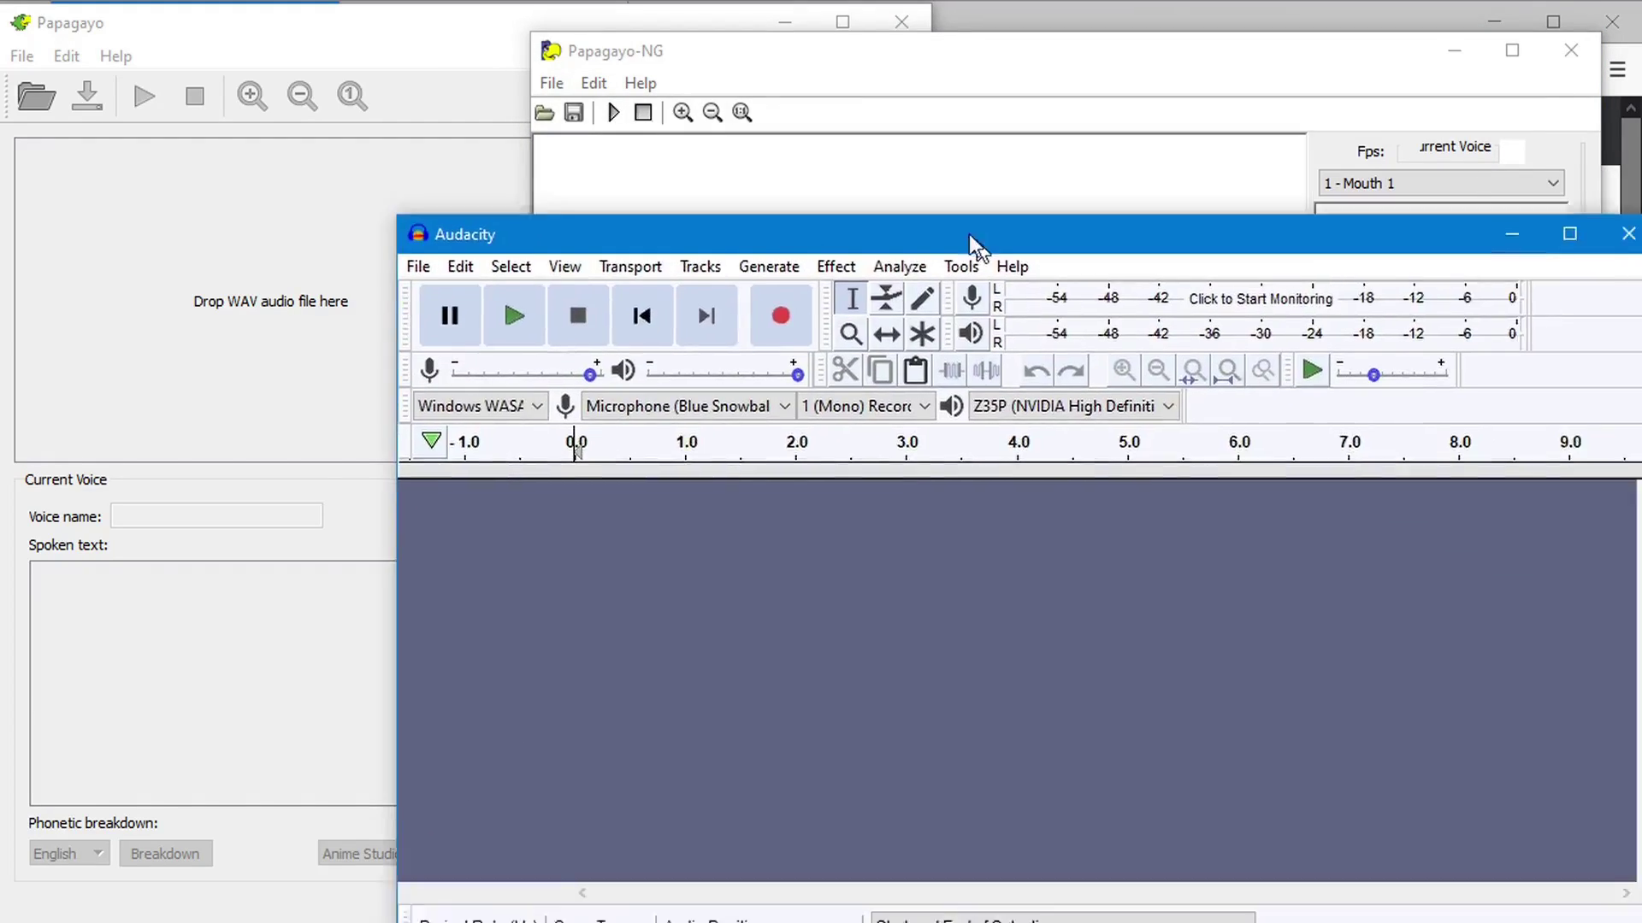
# Step: Record a roughly 3-second voice clip in Audacity
pyautogui.moveTo(968, 234); pyautogui.dragTo(819, 79)
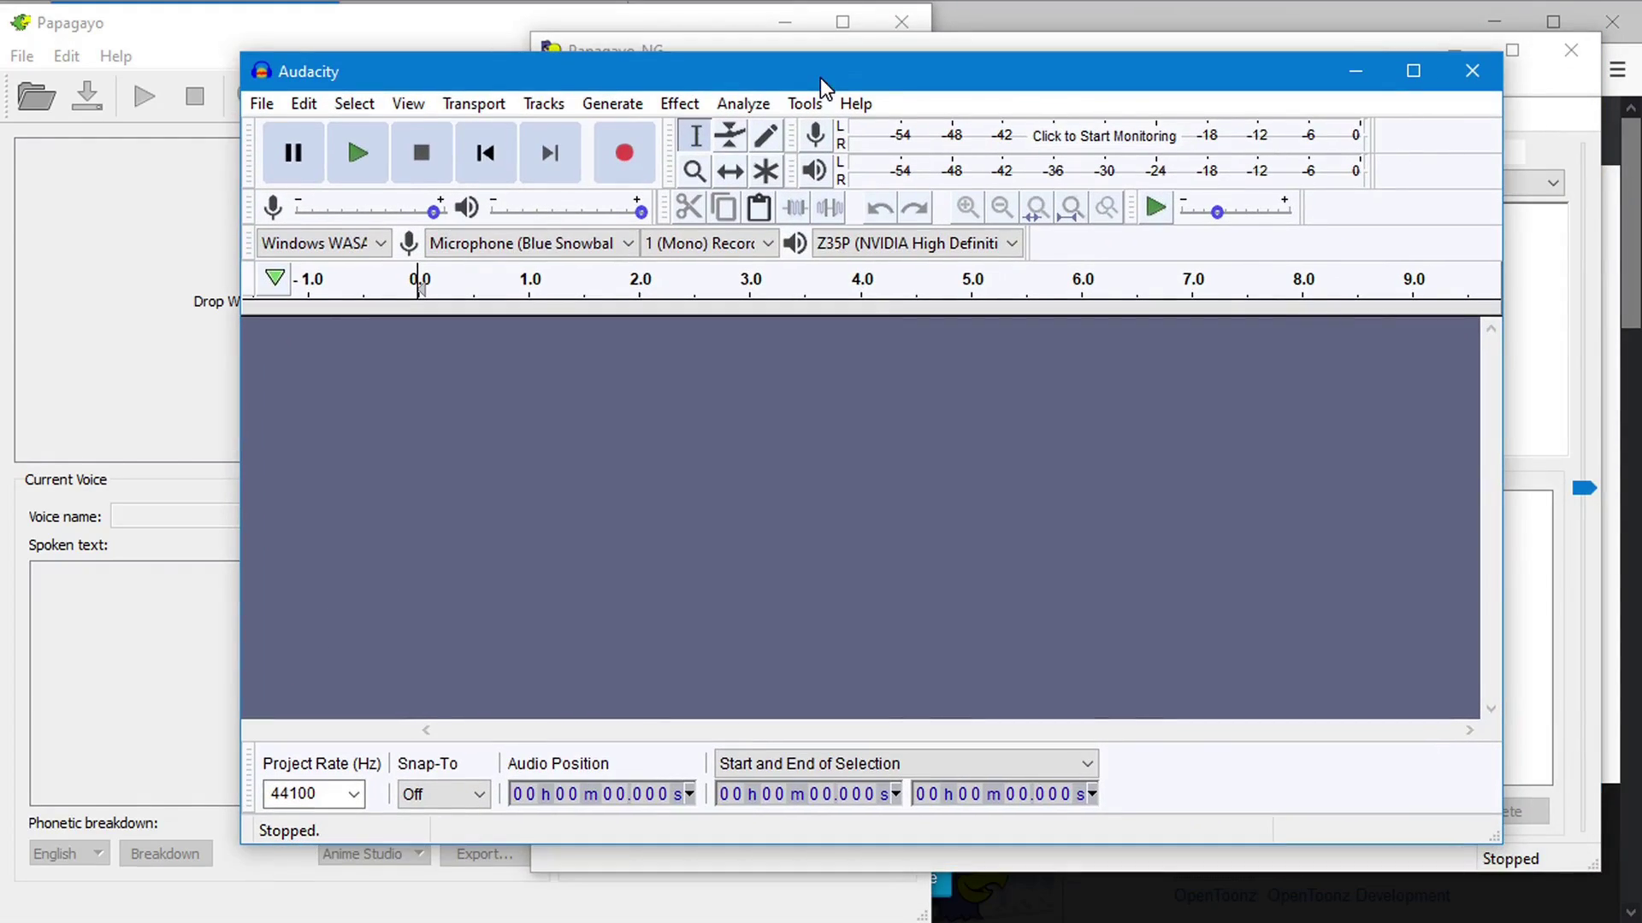
pyautogui.click(623, 156)
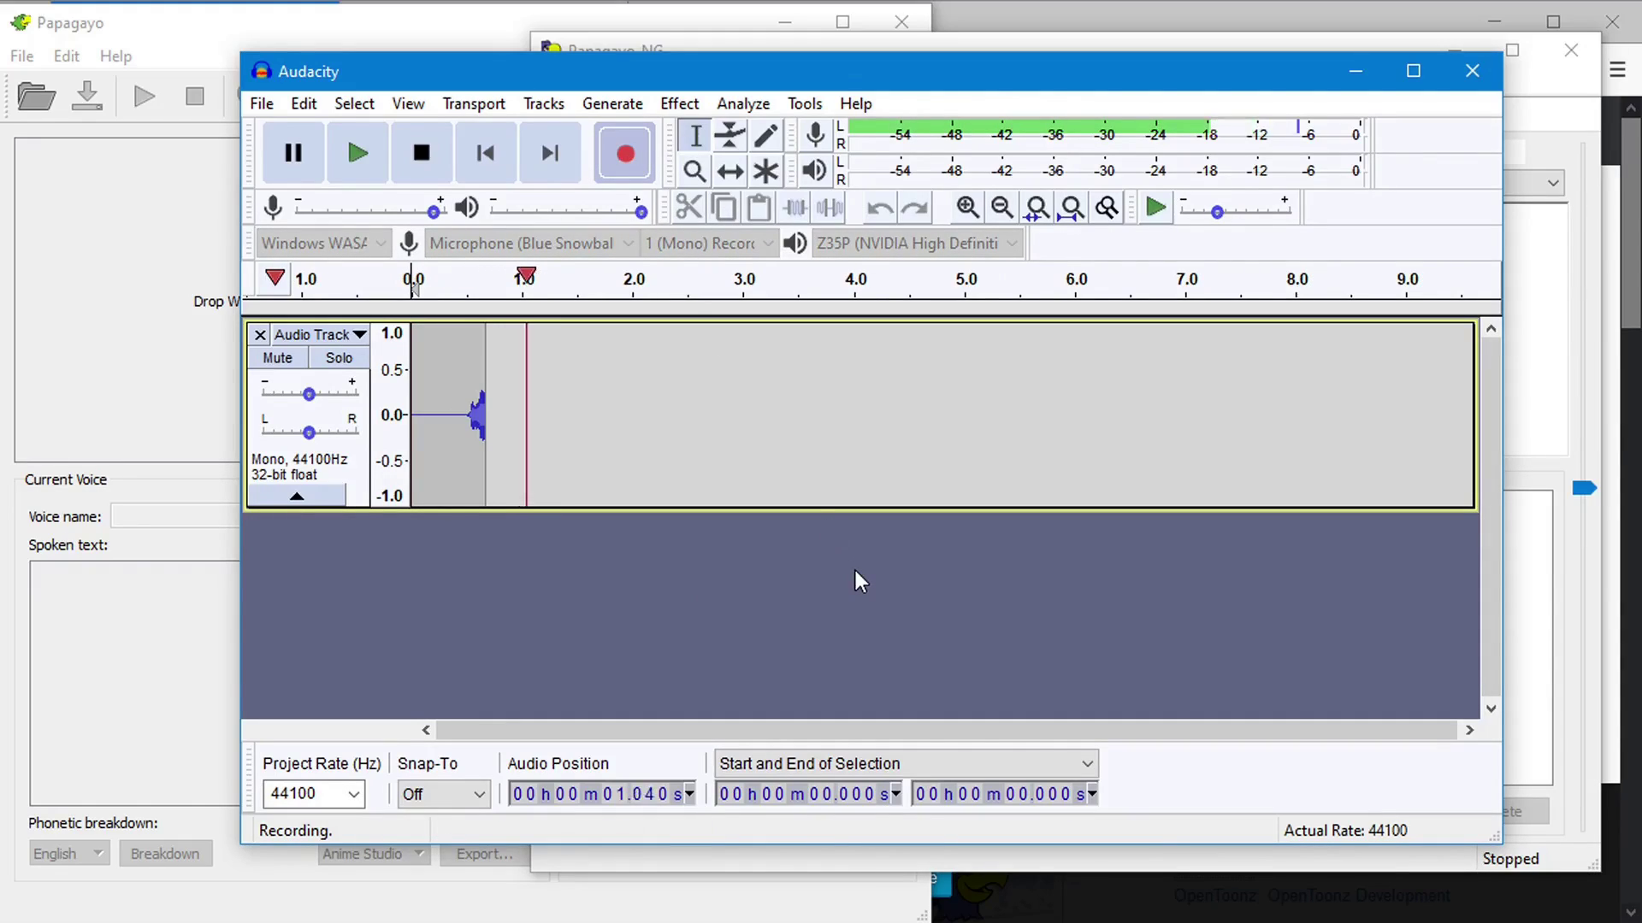
pyautogui.click(421, 153)
# Step: Export the recording to the Desktop as the WAV file hello, leaving metadata unchanged
pyautogui.click(264, 104)
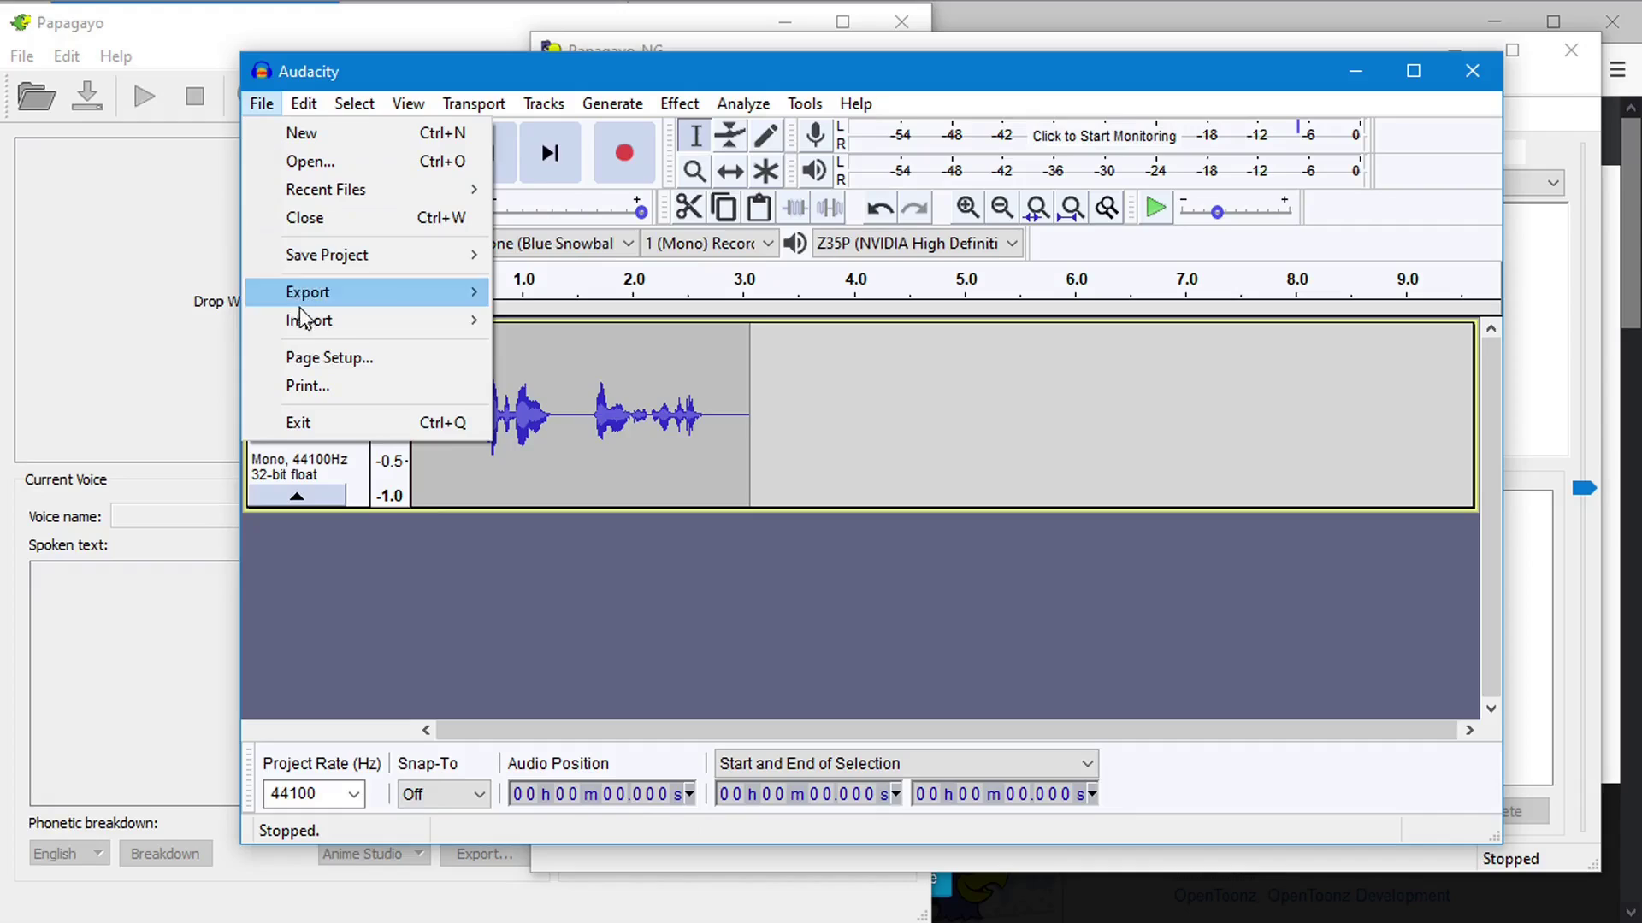
pyautogui.moveTo(309, 300)
pyautogui.click(619, 321)
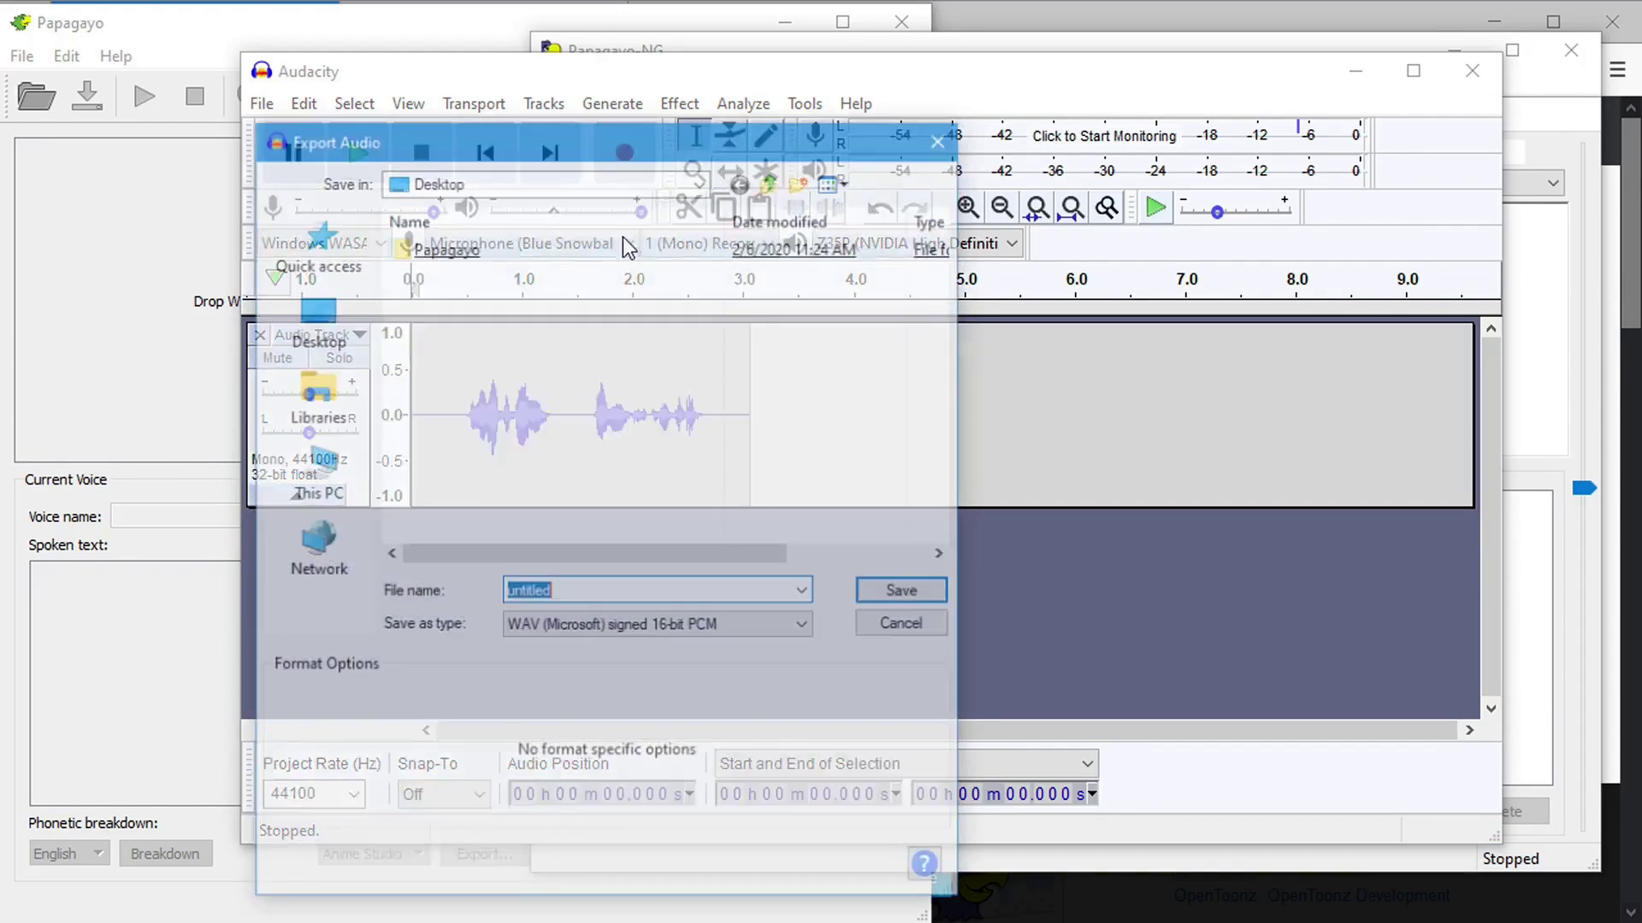
pyautogui.write('hello')
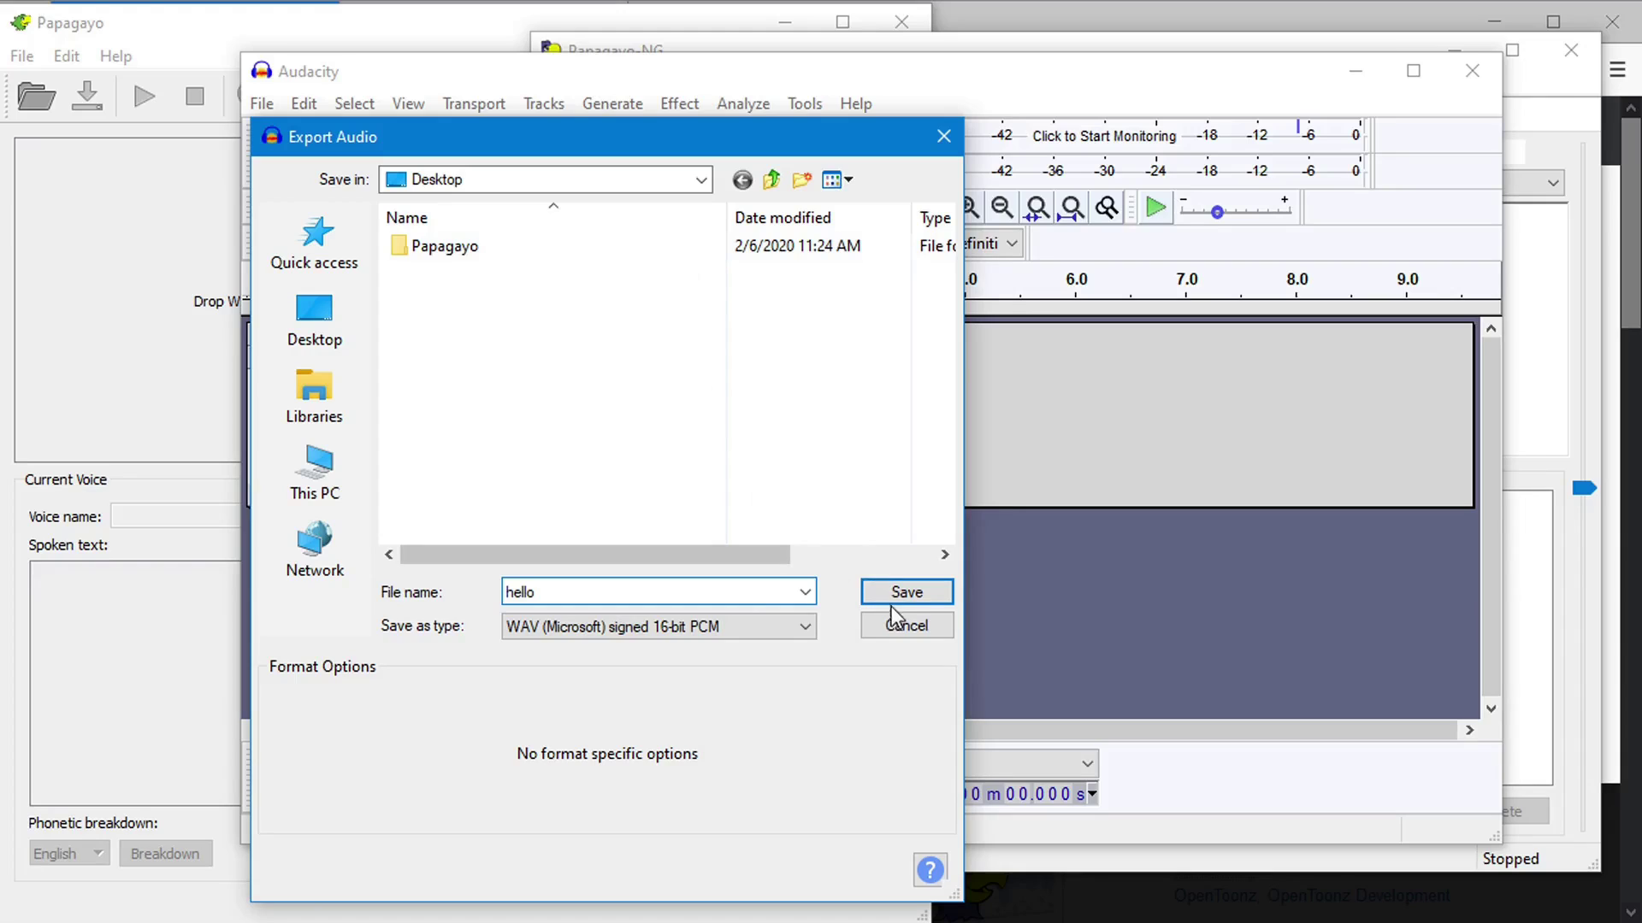
pyautogui.click(896, 599)
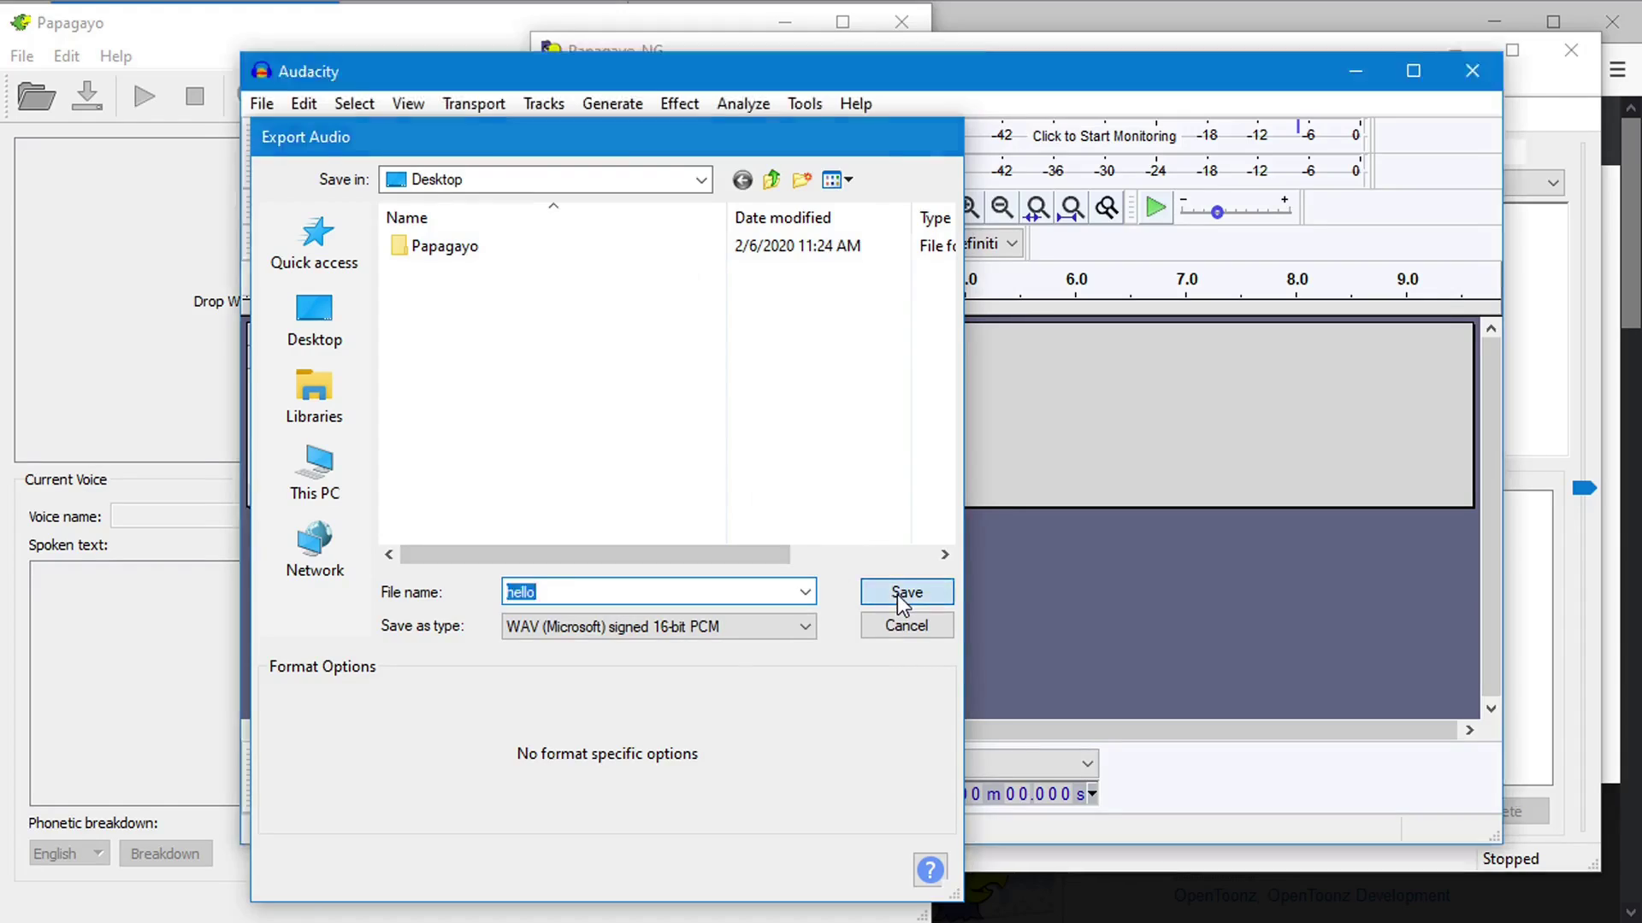
pyautogui.click(1278, 590)
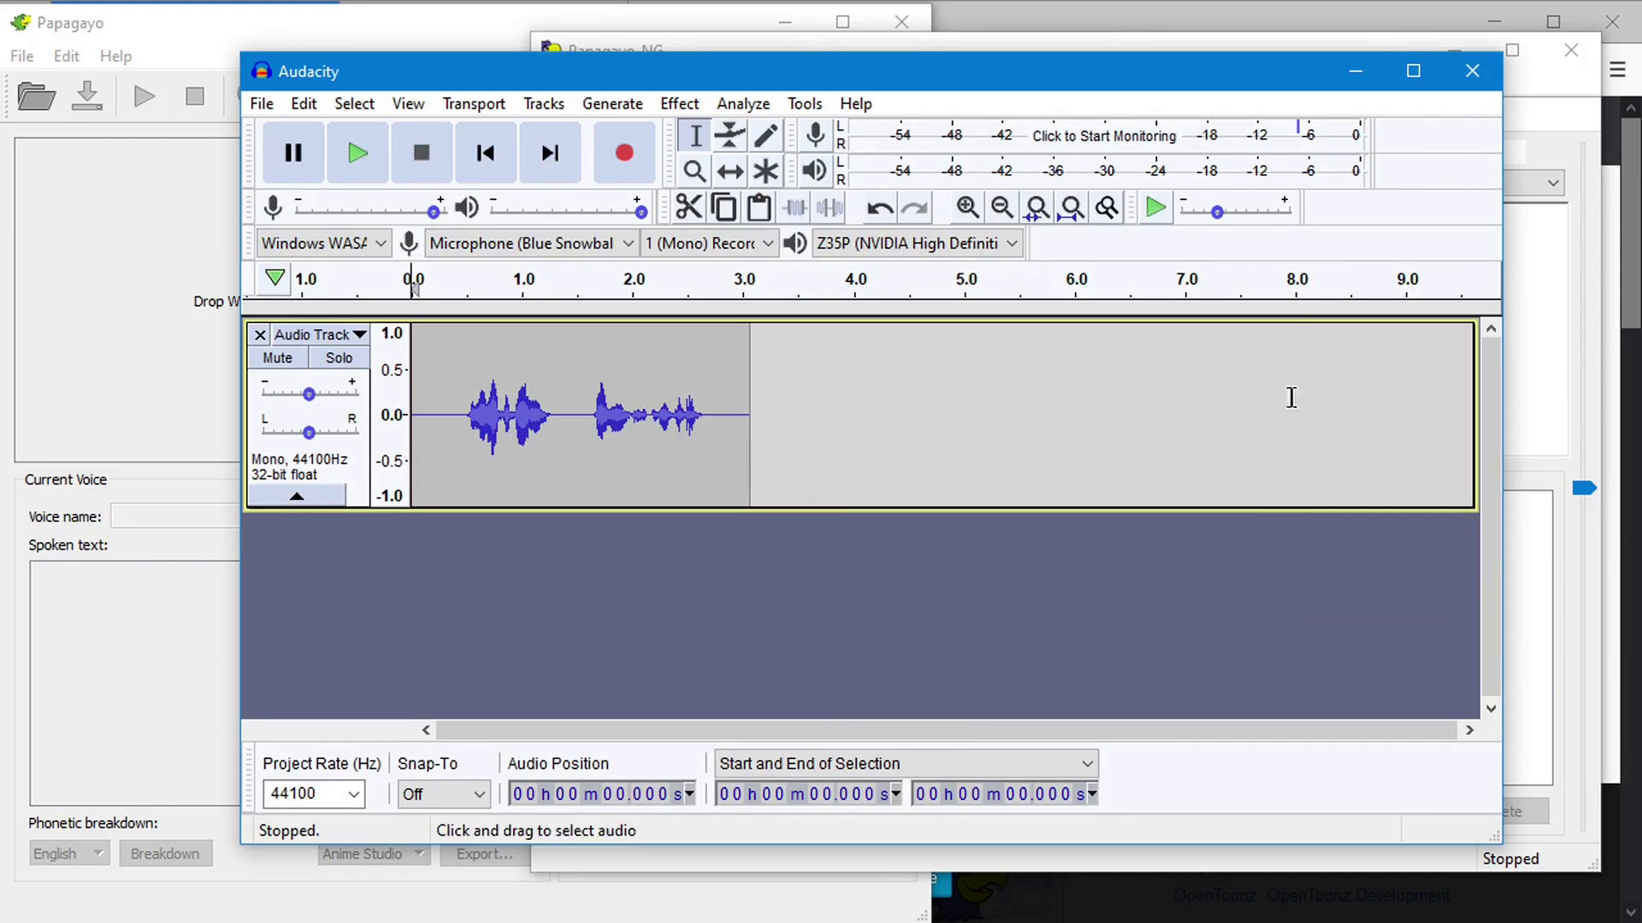
# Step: Minimize Audacity, open hello.wav from the Desktop in Papagayo-NG, and view its export format list
pyautogui.click(1351, 73)
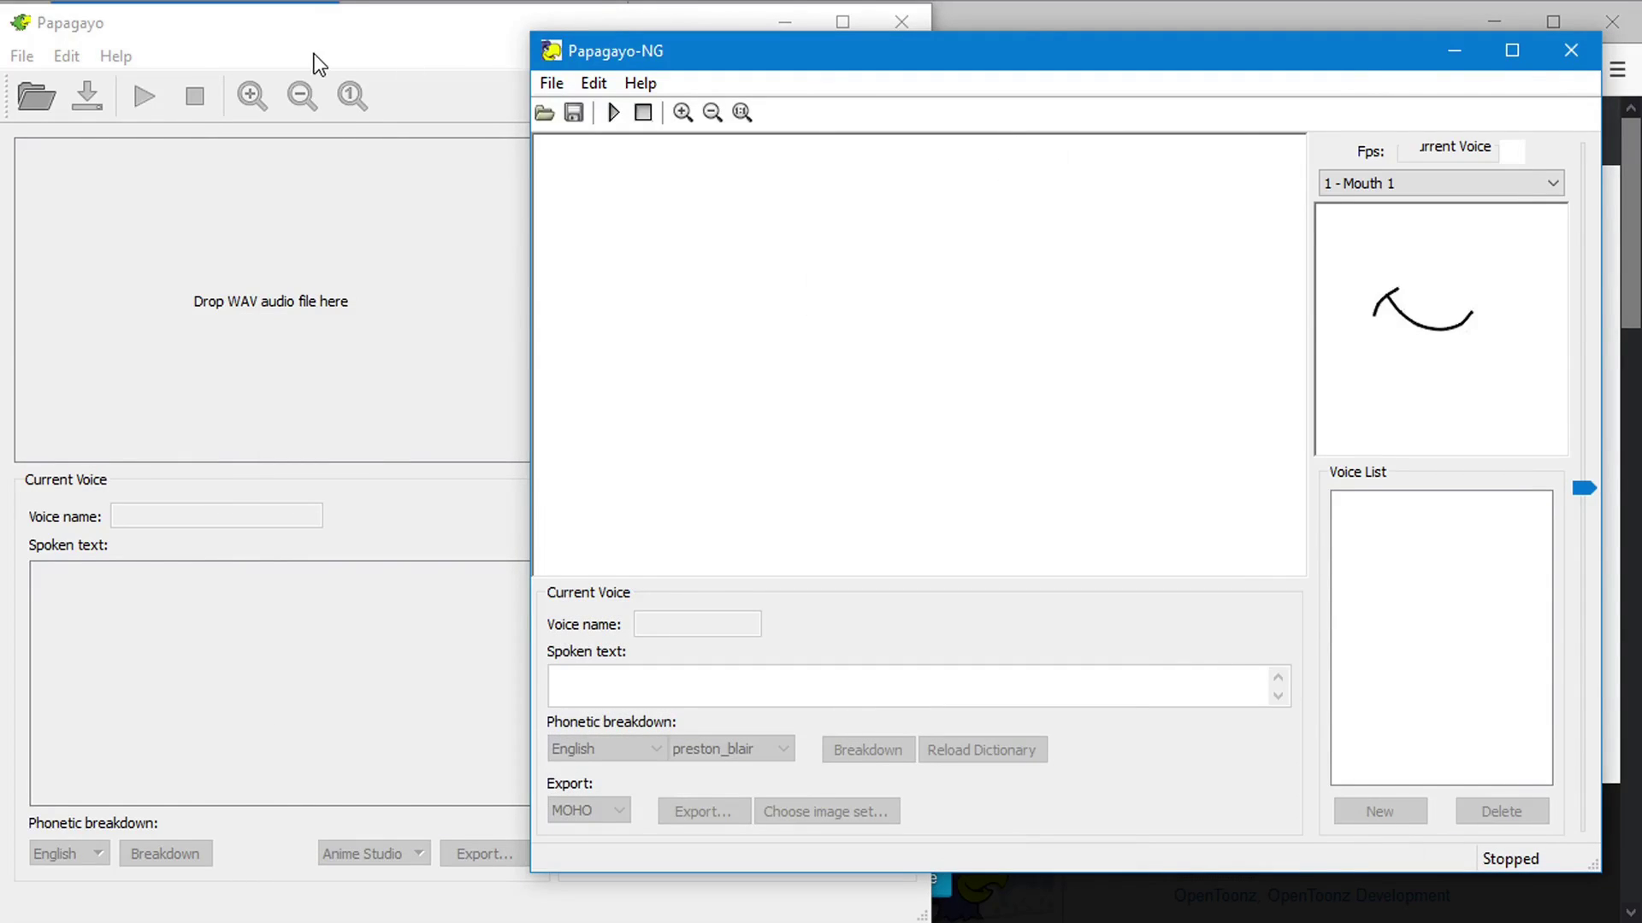
pyautogui.click(552, 83)
pyautogui.click(592, 109)
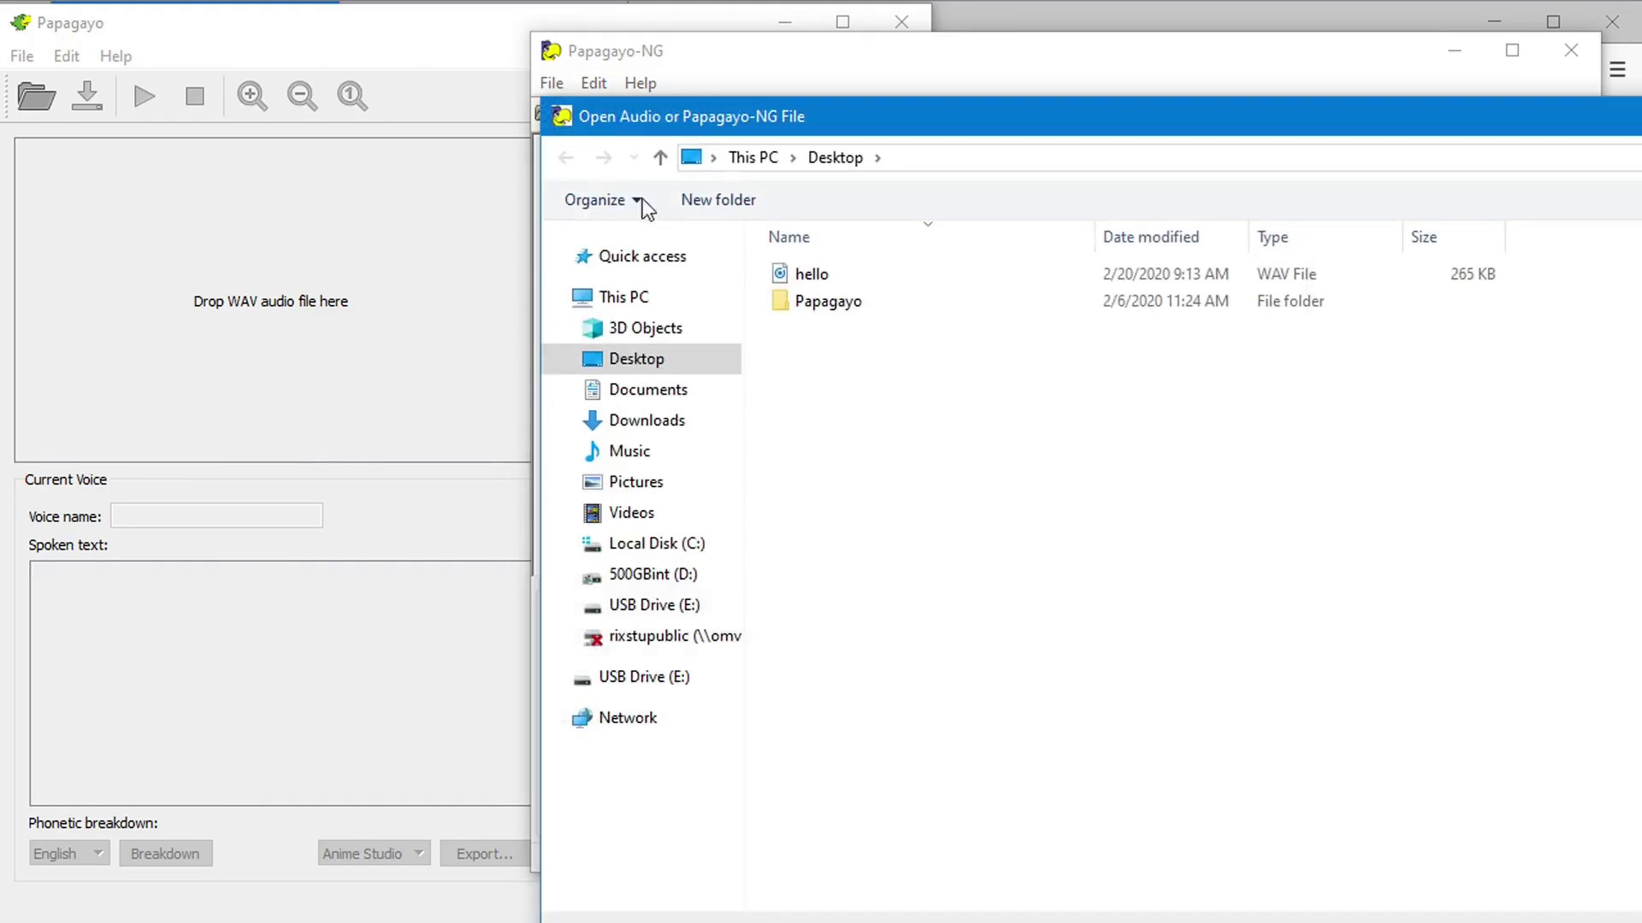
pyautogui.doubleClick(835, 274)
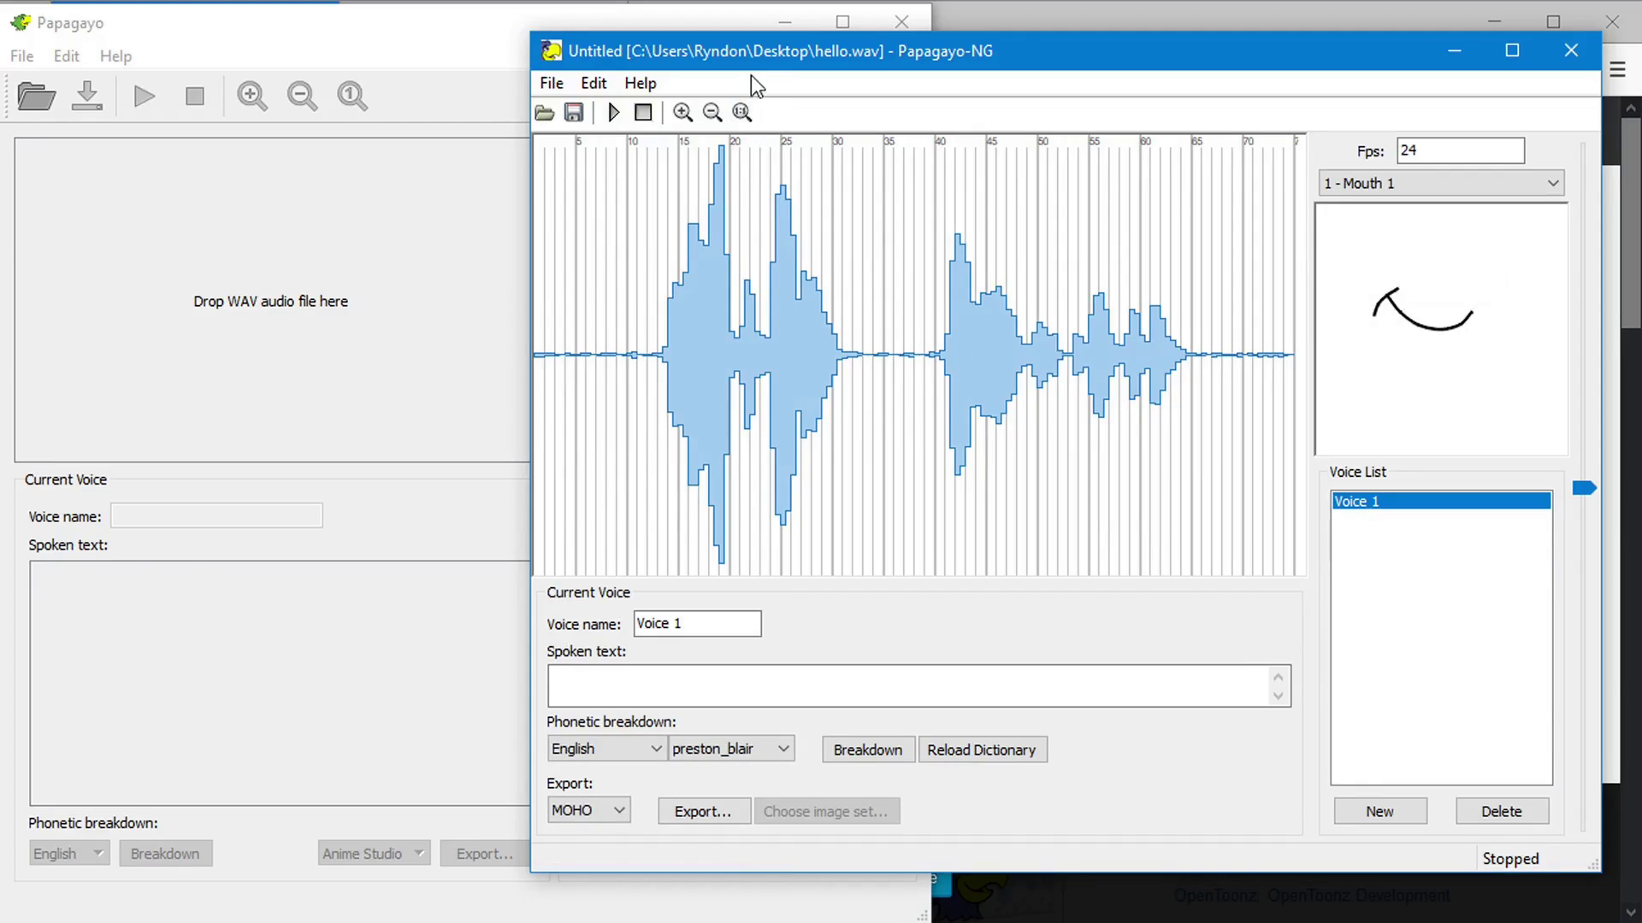
pyautogui.moveTo(741, 44); pyautogui.dragTo(773, 94)
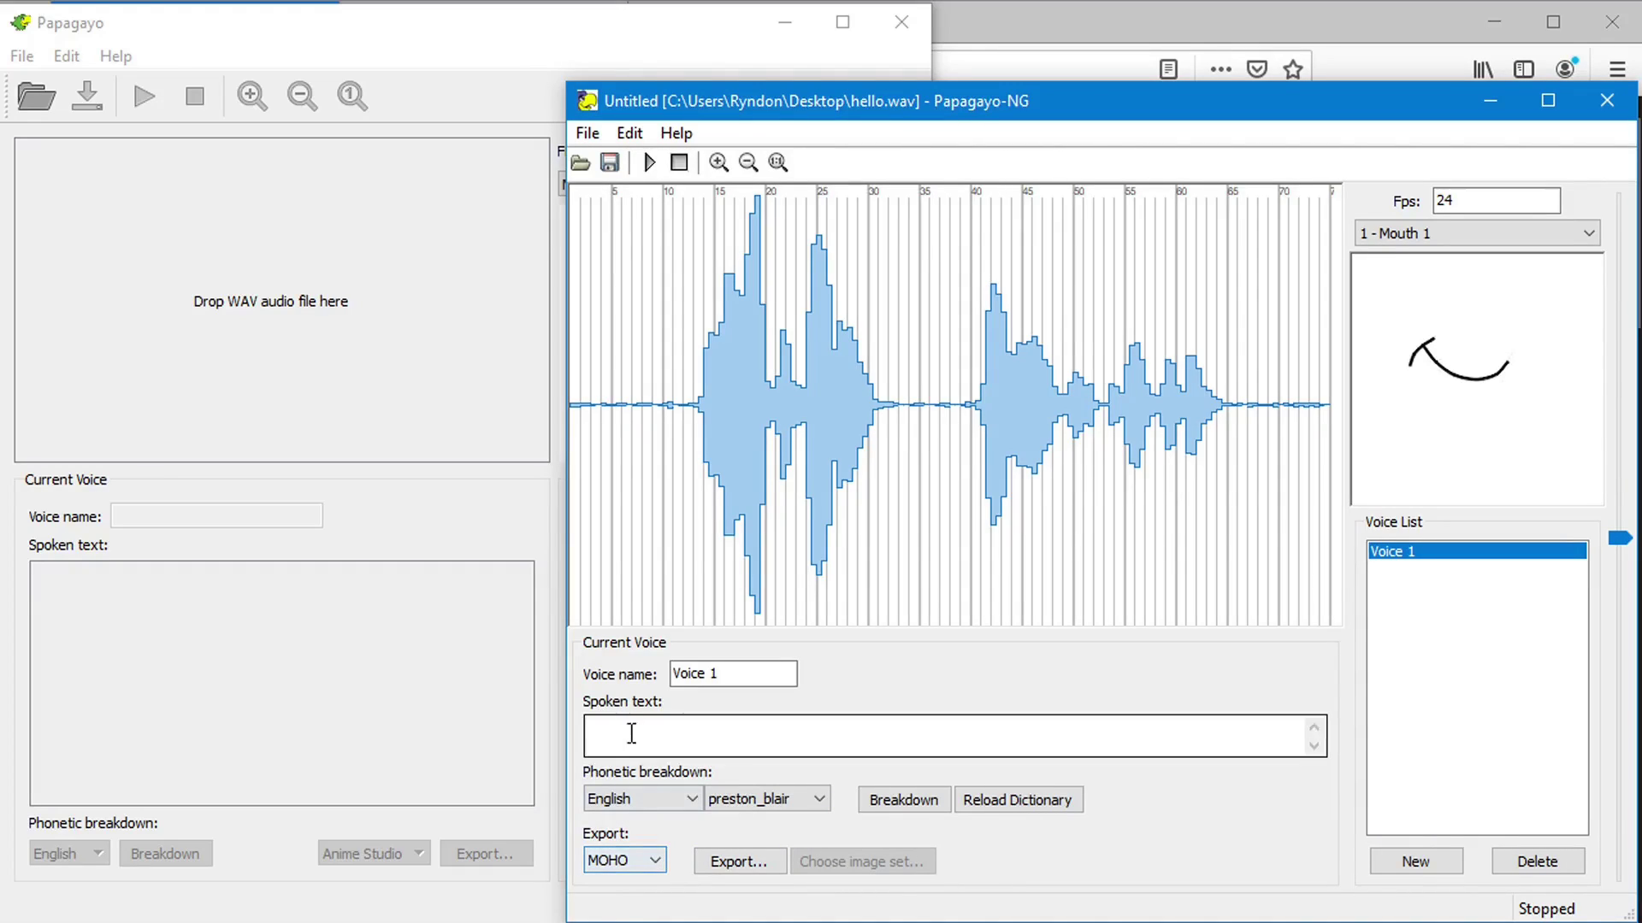
pyautogui.click(635, 864)
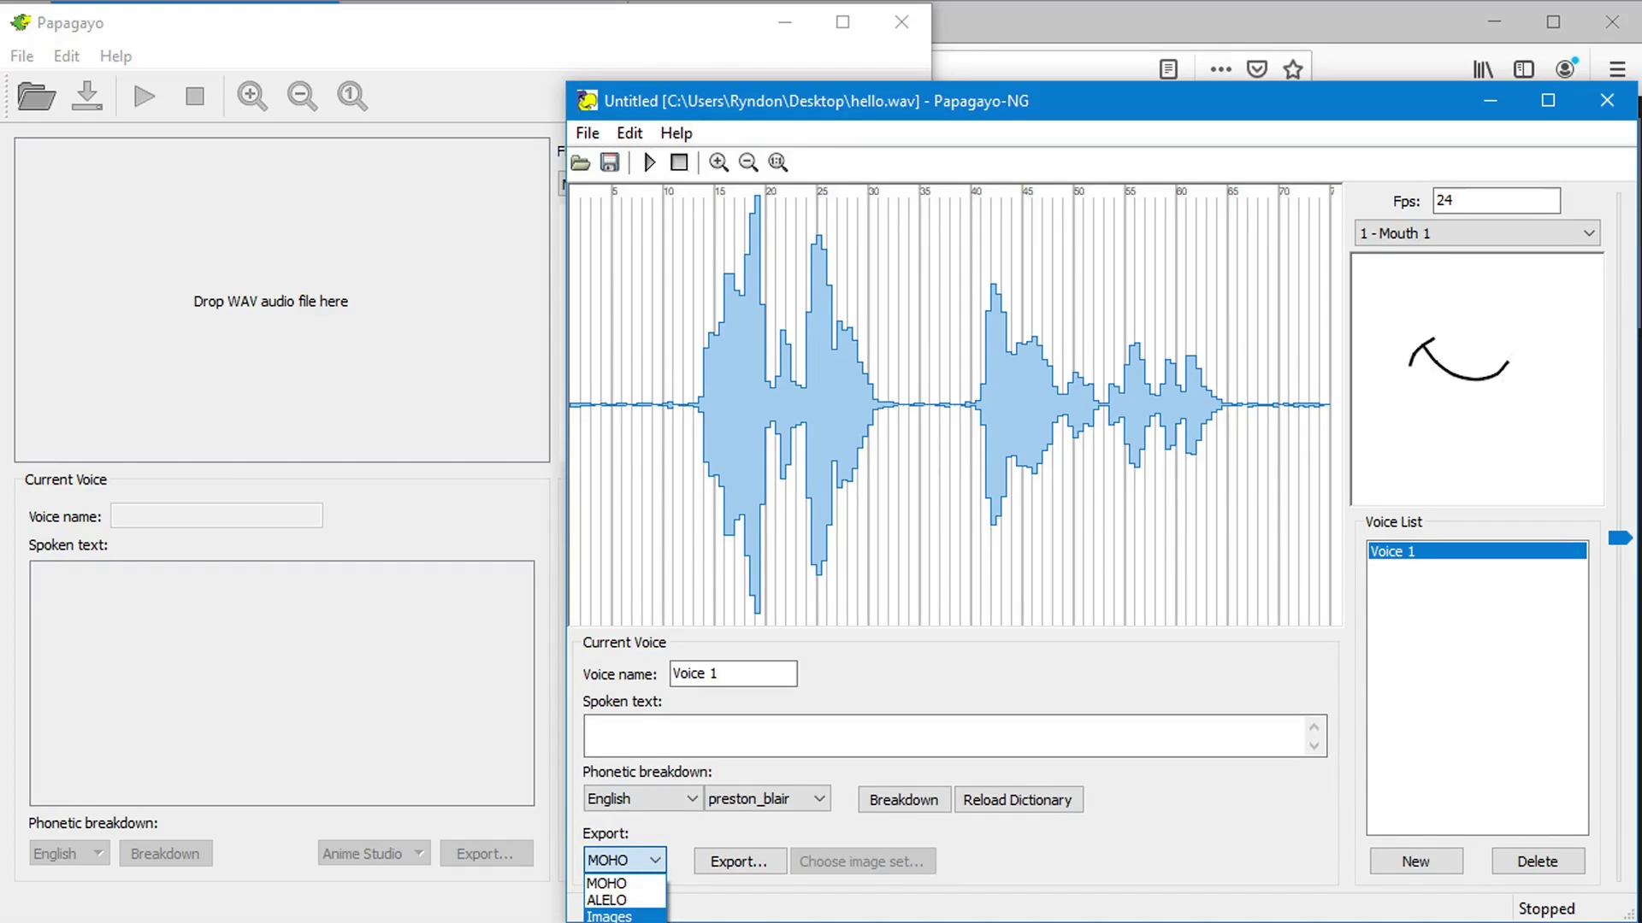
# Step: In classic Papagayo, load hello.wav and enter the spoken text 'dhiowh douiwbd dwoibdw'
pyautogui.click(437, 758)
pyautogui.click(21, 56)
pyautogui.click(54, 89)
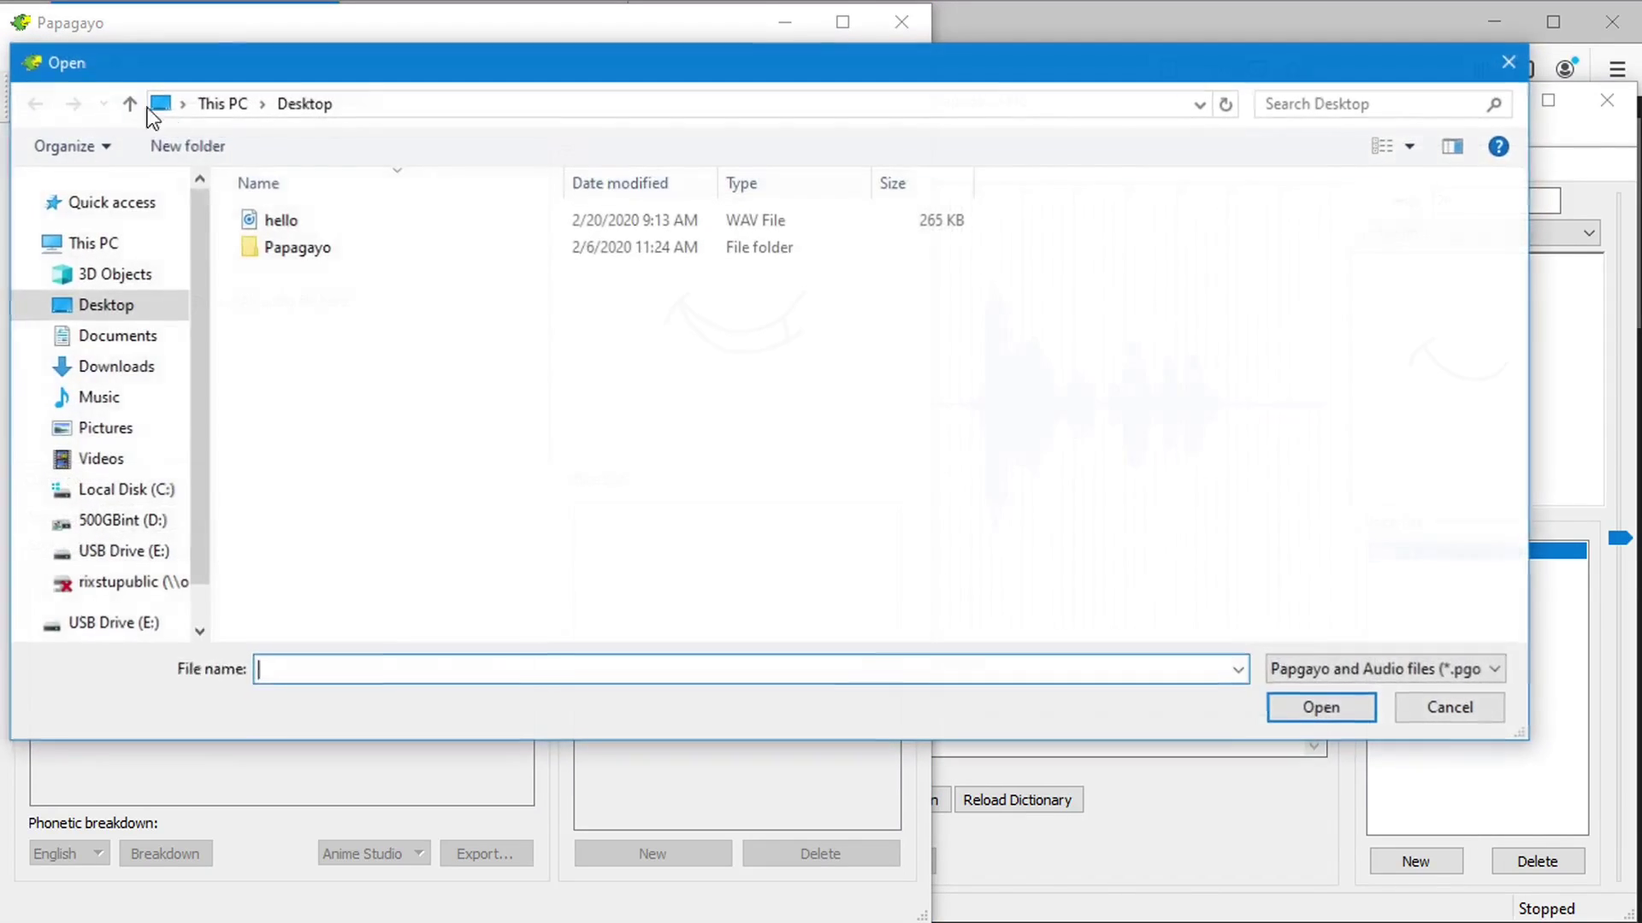
pyautogui.press('Escape')
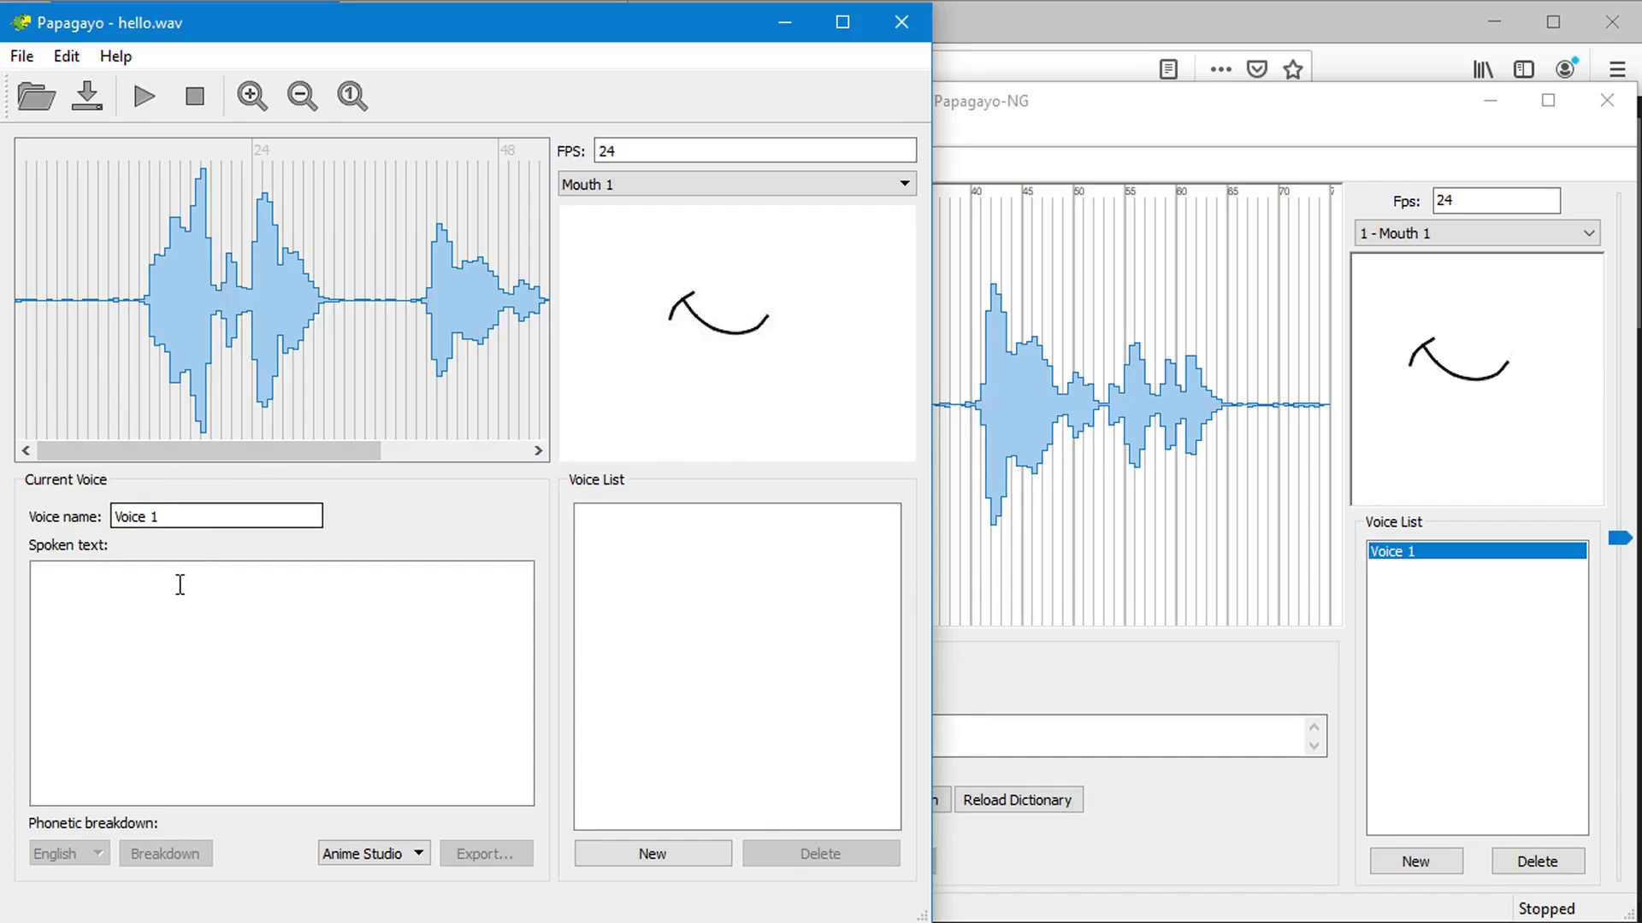
pyautogui.click(181, 588)
pyautogui.write('dhiowh douiwbd dwoibdw')
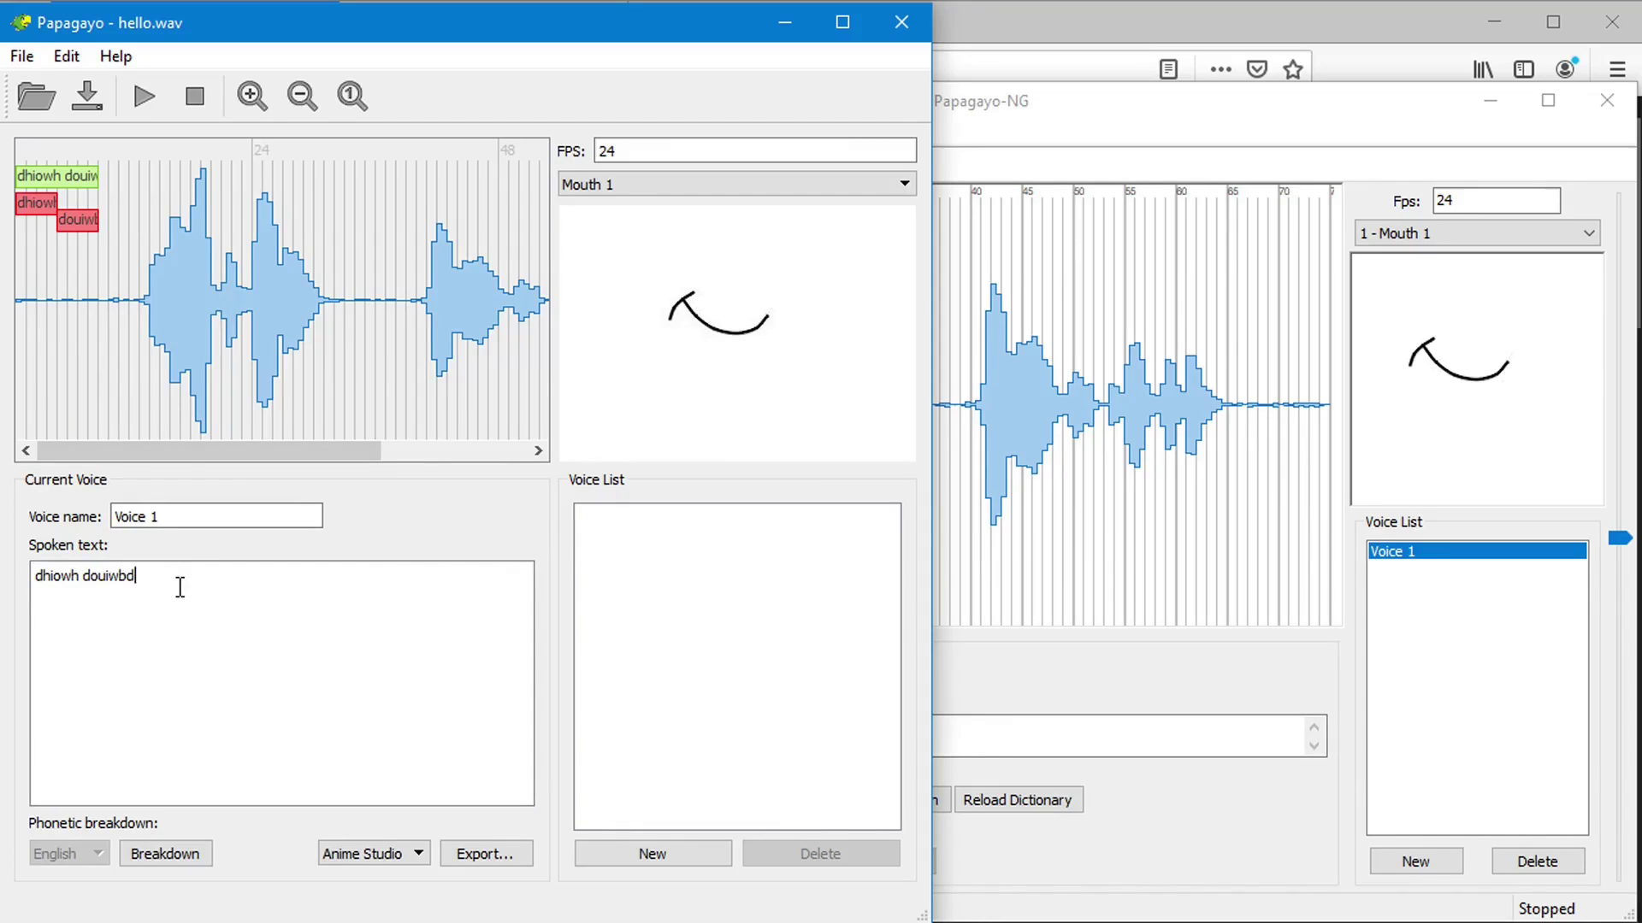
# Step: Check classic Papagayo's export list, which offers only Anime Studio
pyautogui.click(352, 855)
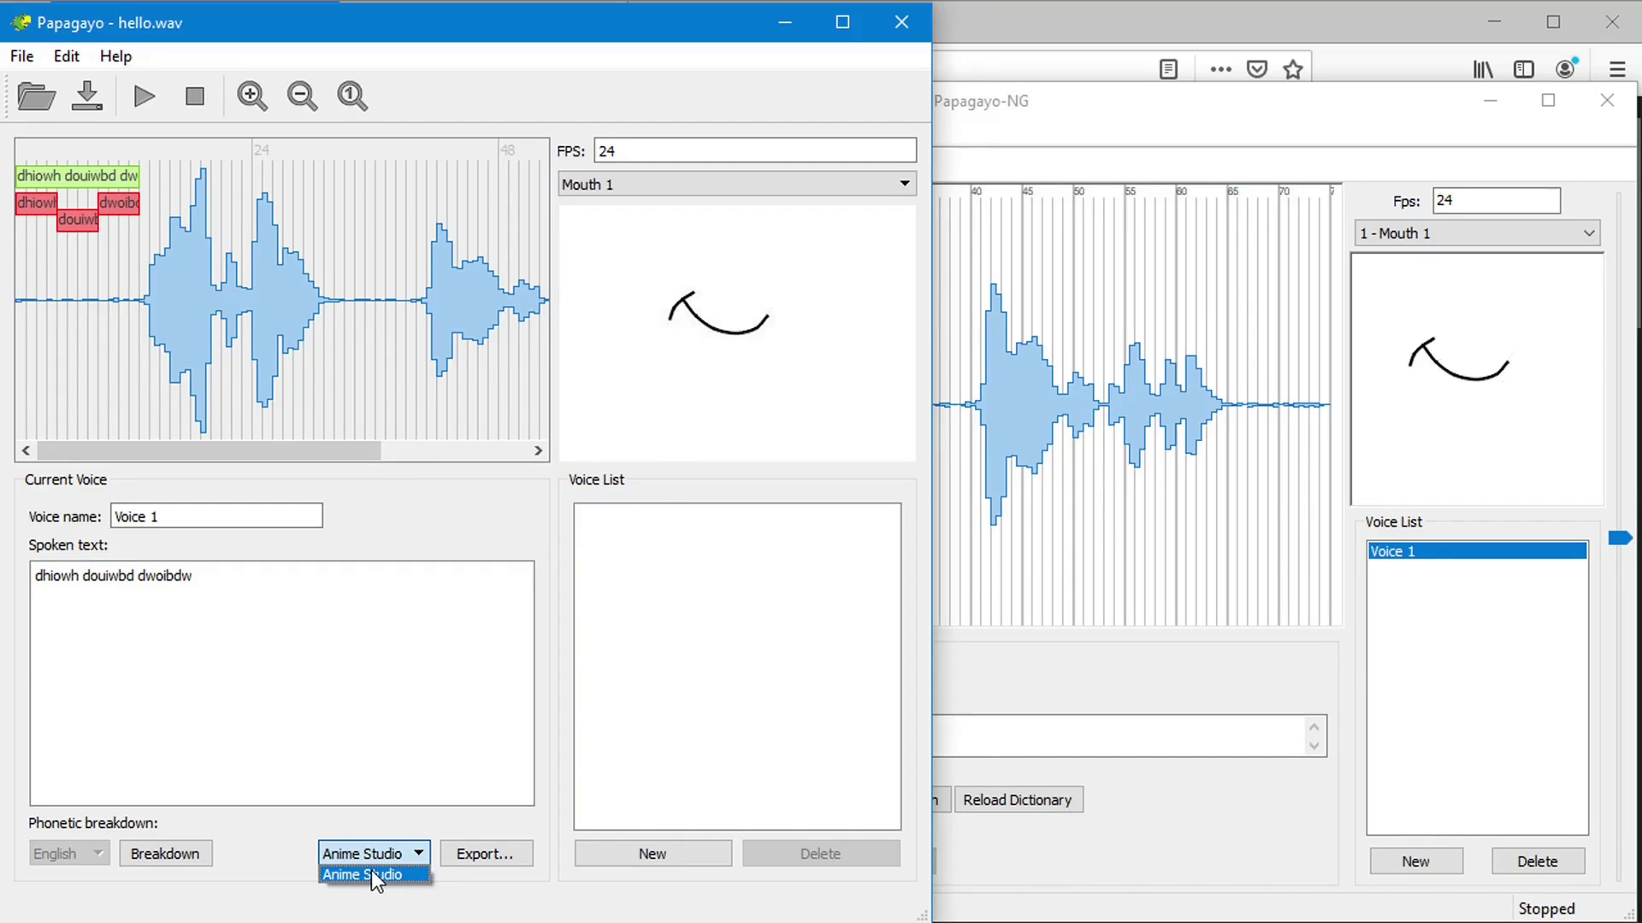
pyautogui.click(272, 865)
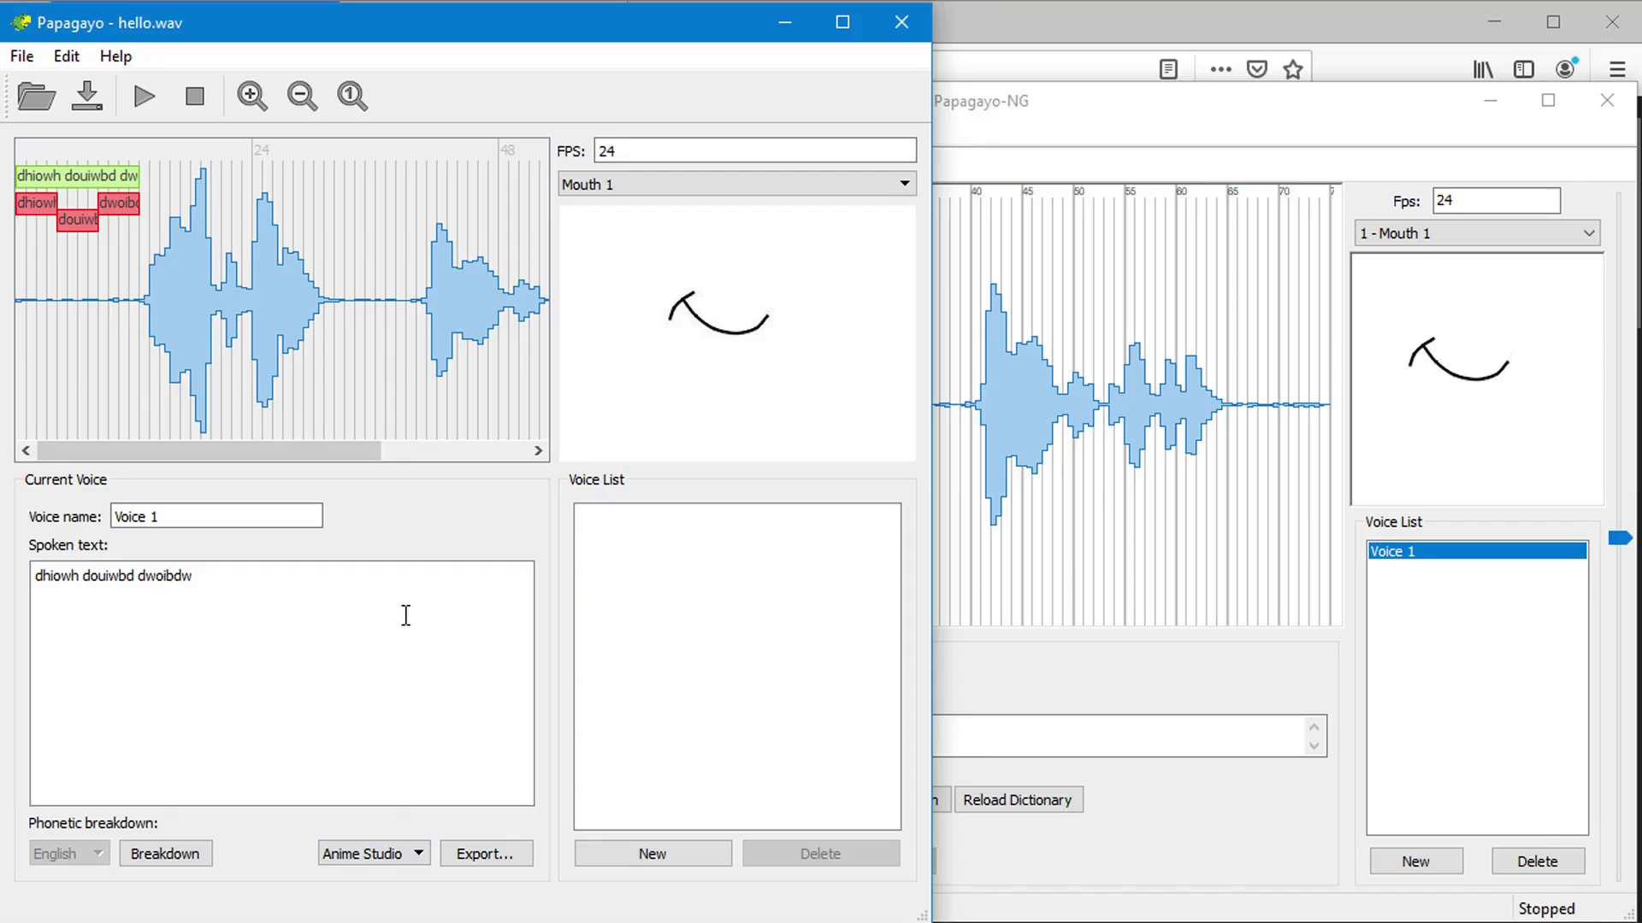
pyautogui.click(1085, 849)
# Step: Keep Papagayo-NG's export at MOHO, then preview old Papagayo's Mouth 2, Gary C Martin and Preston Blair sets
pyautogui.click(628, 862)
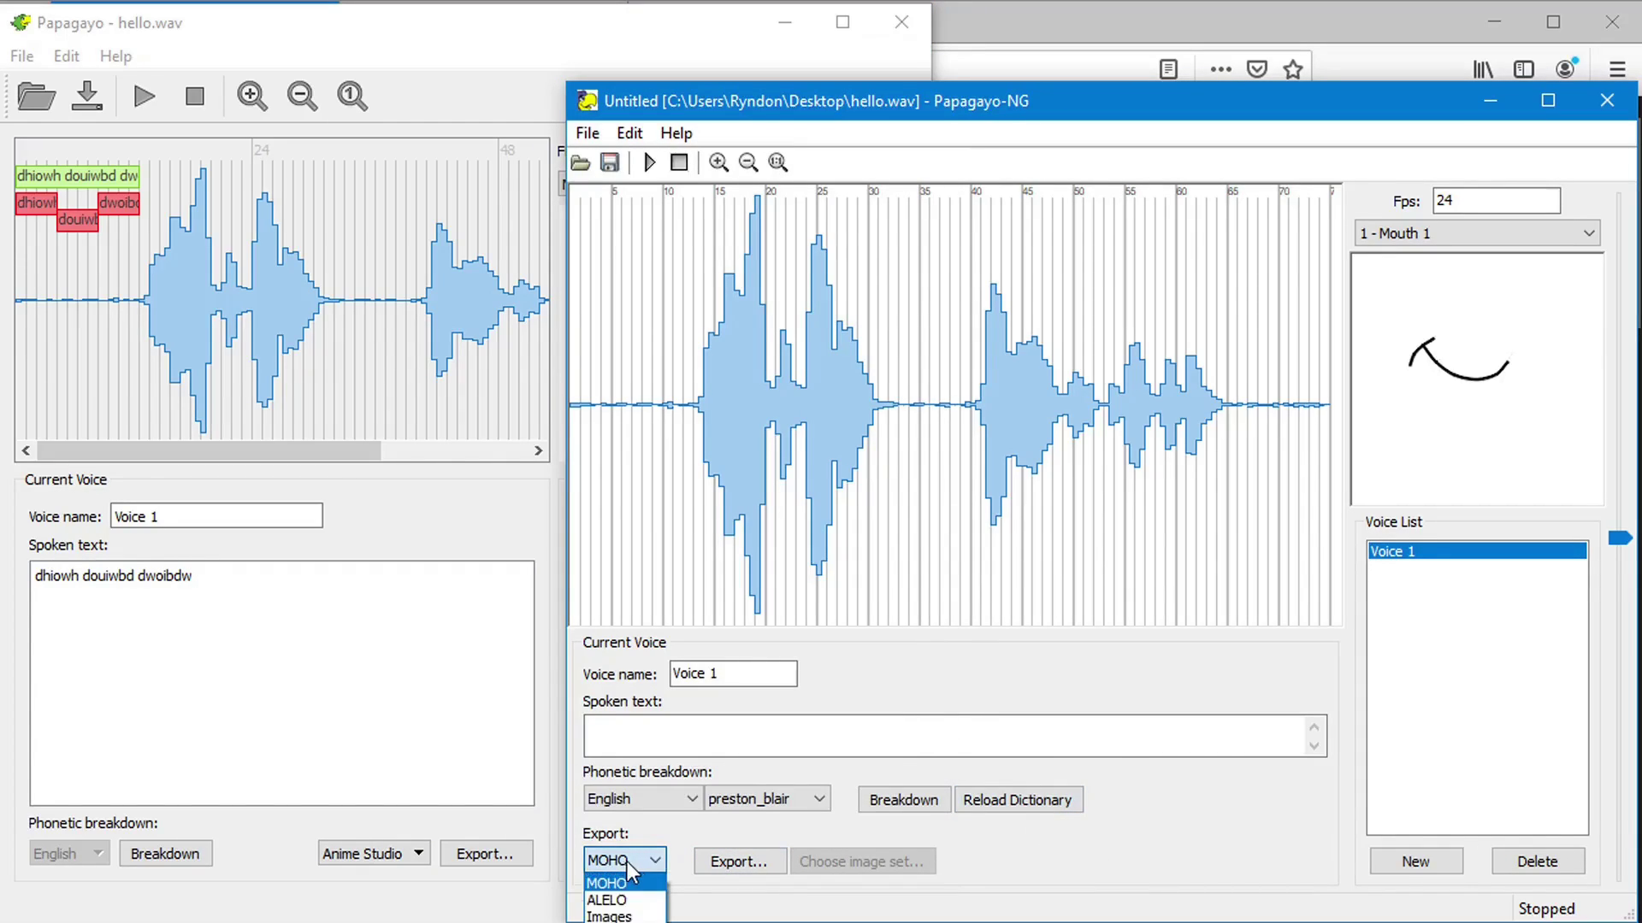
pyautogui.click(631, 872)
pyautogui.click(432, 667)
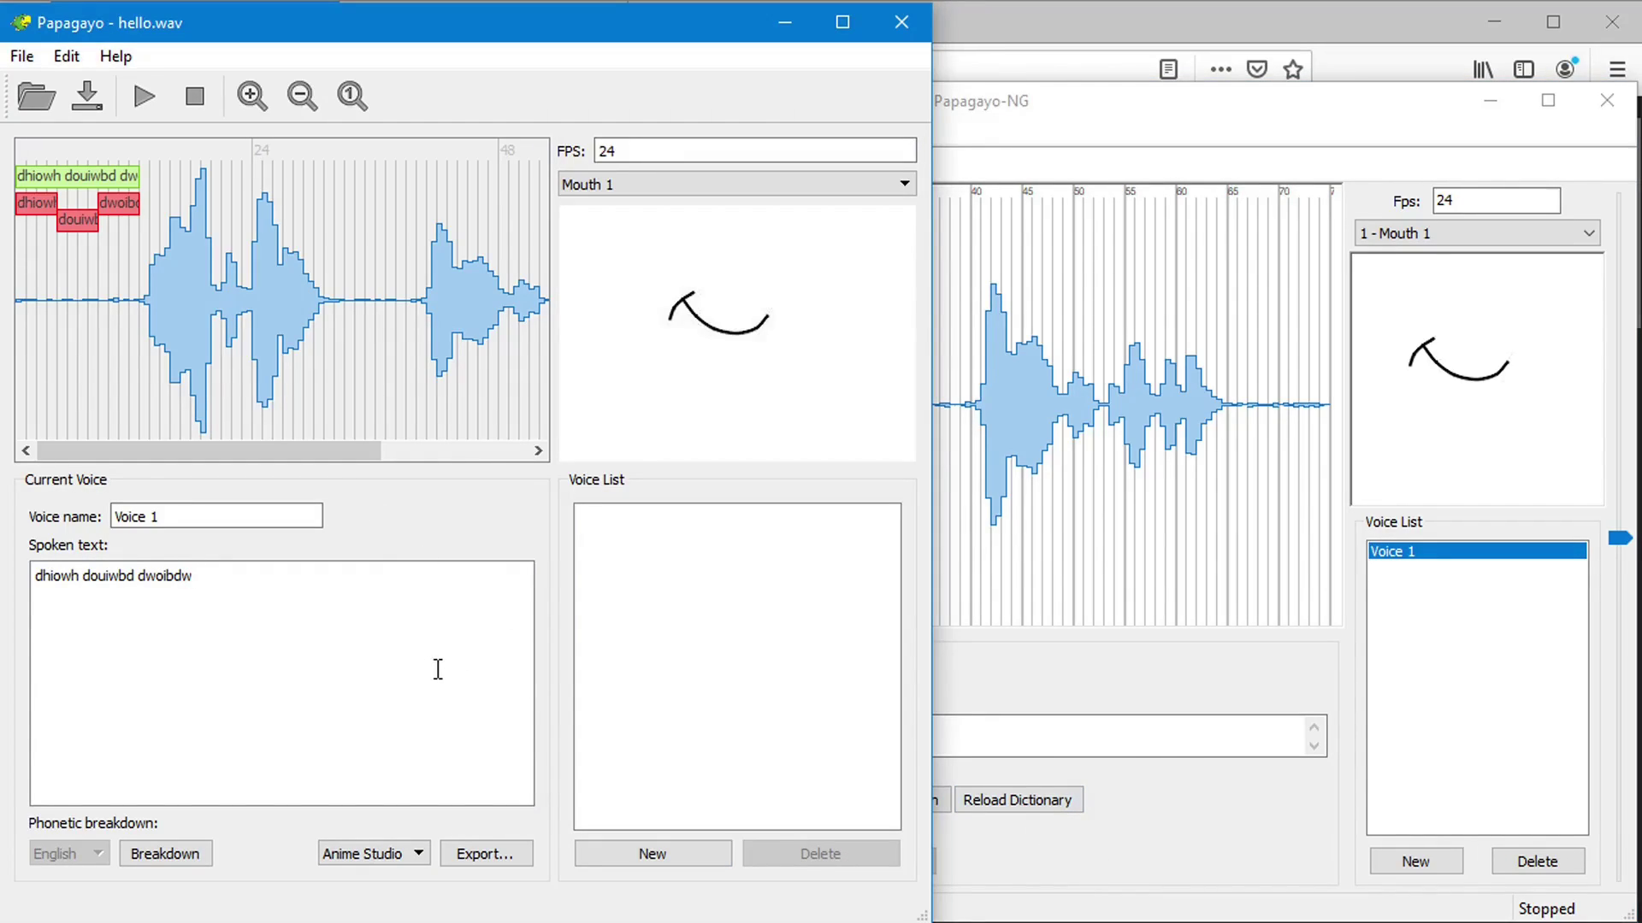
pyautogui.click(619, 186)
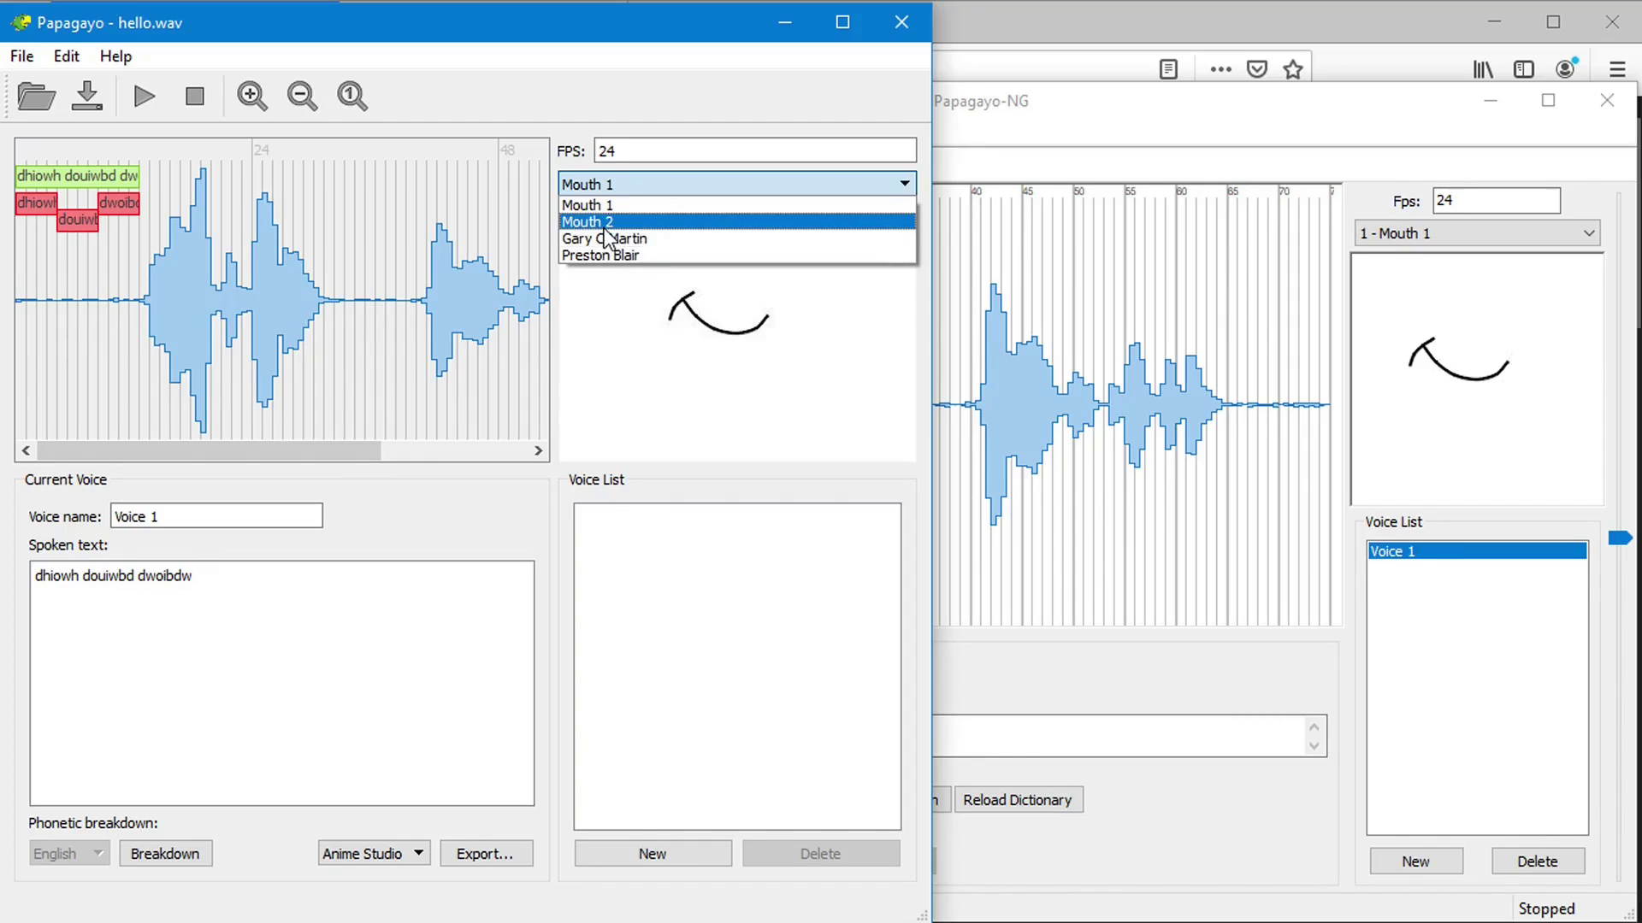
pyautogui.click(603, 218)
pyautogui.click(605, 185)
pyautogui.click(603, 227)
pyautogui.click(603, 185)
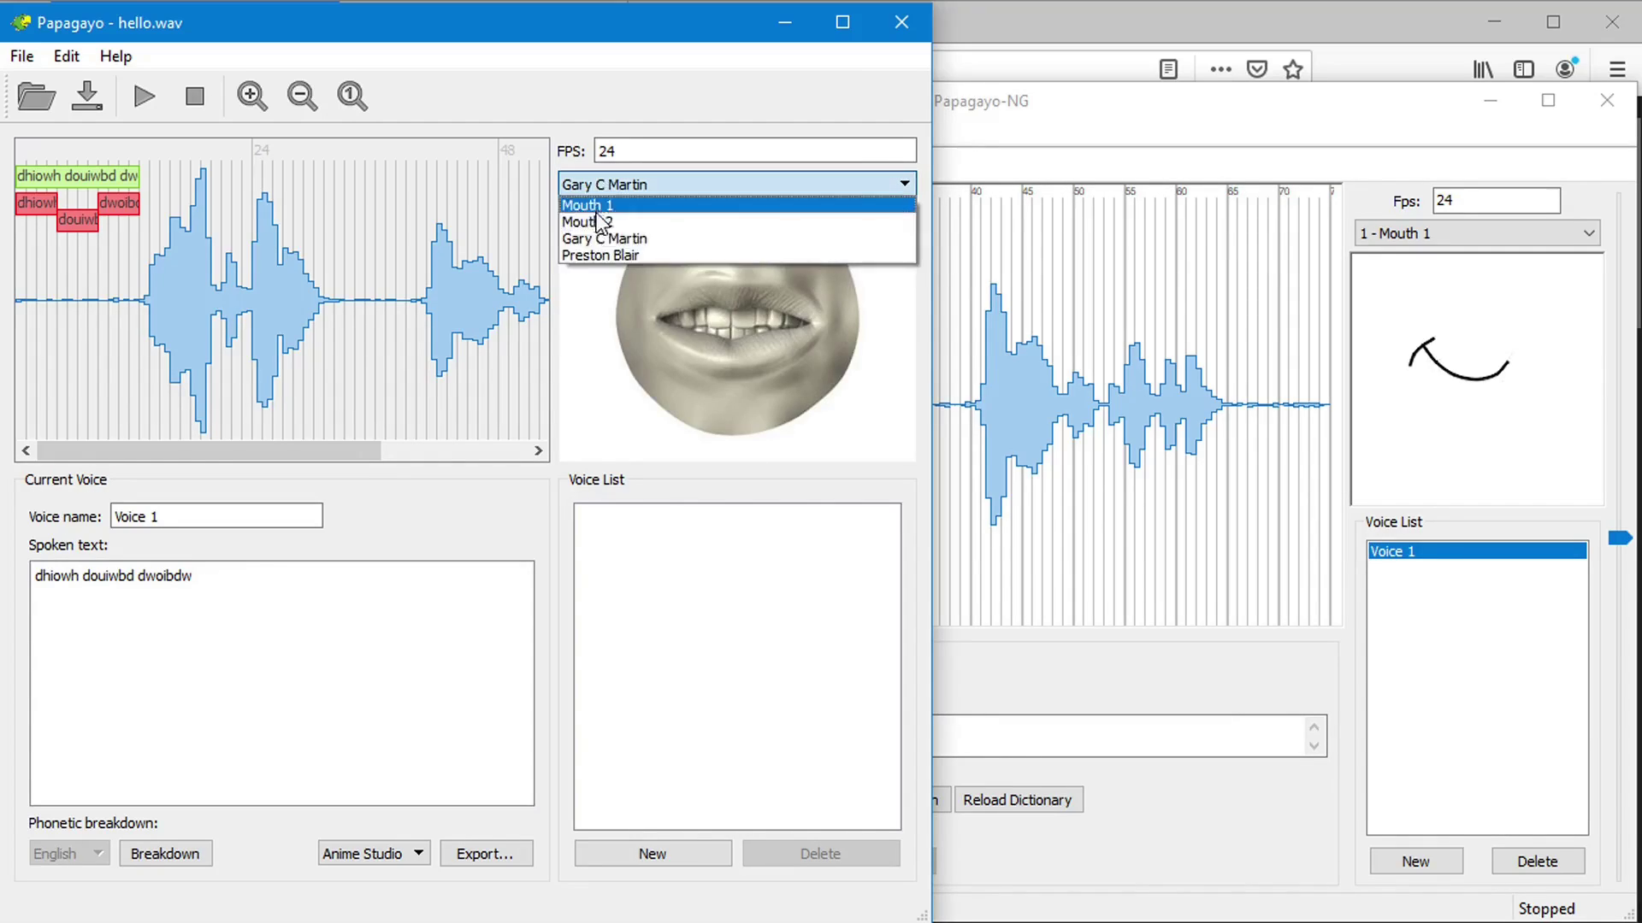
pyautogui.click(602, 246)
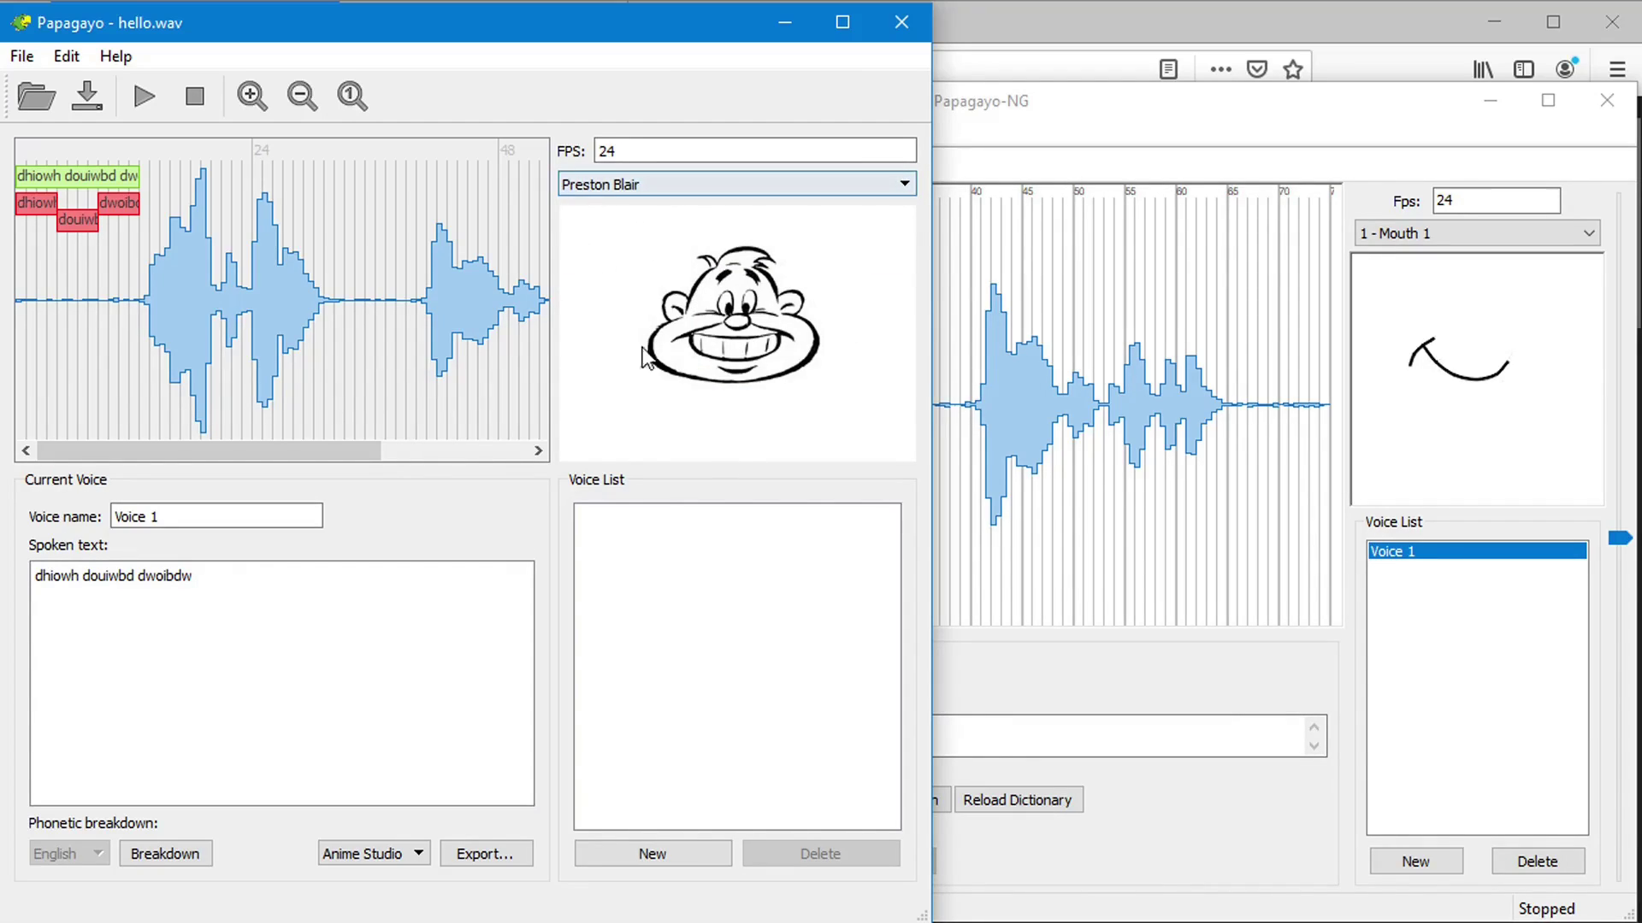
# Step: Preview Papagayo-NG's Azia Comics 1, Fleming and Dobbs, Azia Comics 2 and Preston Blair sets, returning to Mouth 1
pyautogui.click(1291, 167)
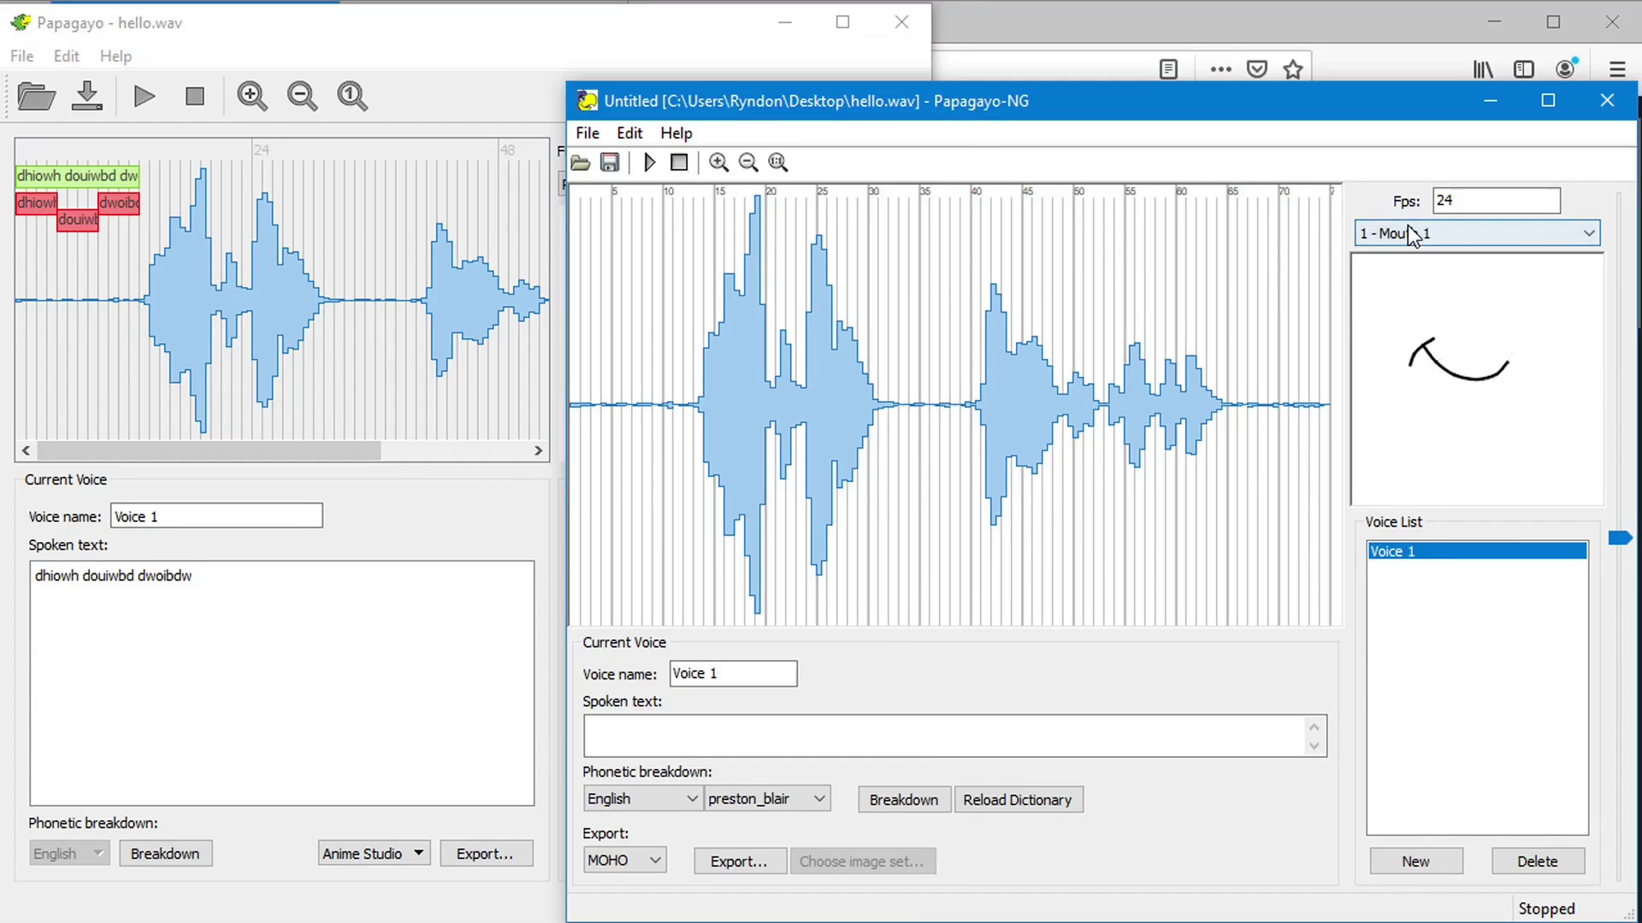
pyautogui.click(1403, 233)
pyautogui.click(1462, 340)
pyautogui.click(1466, 233)
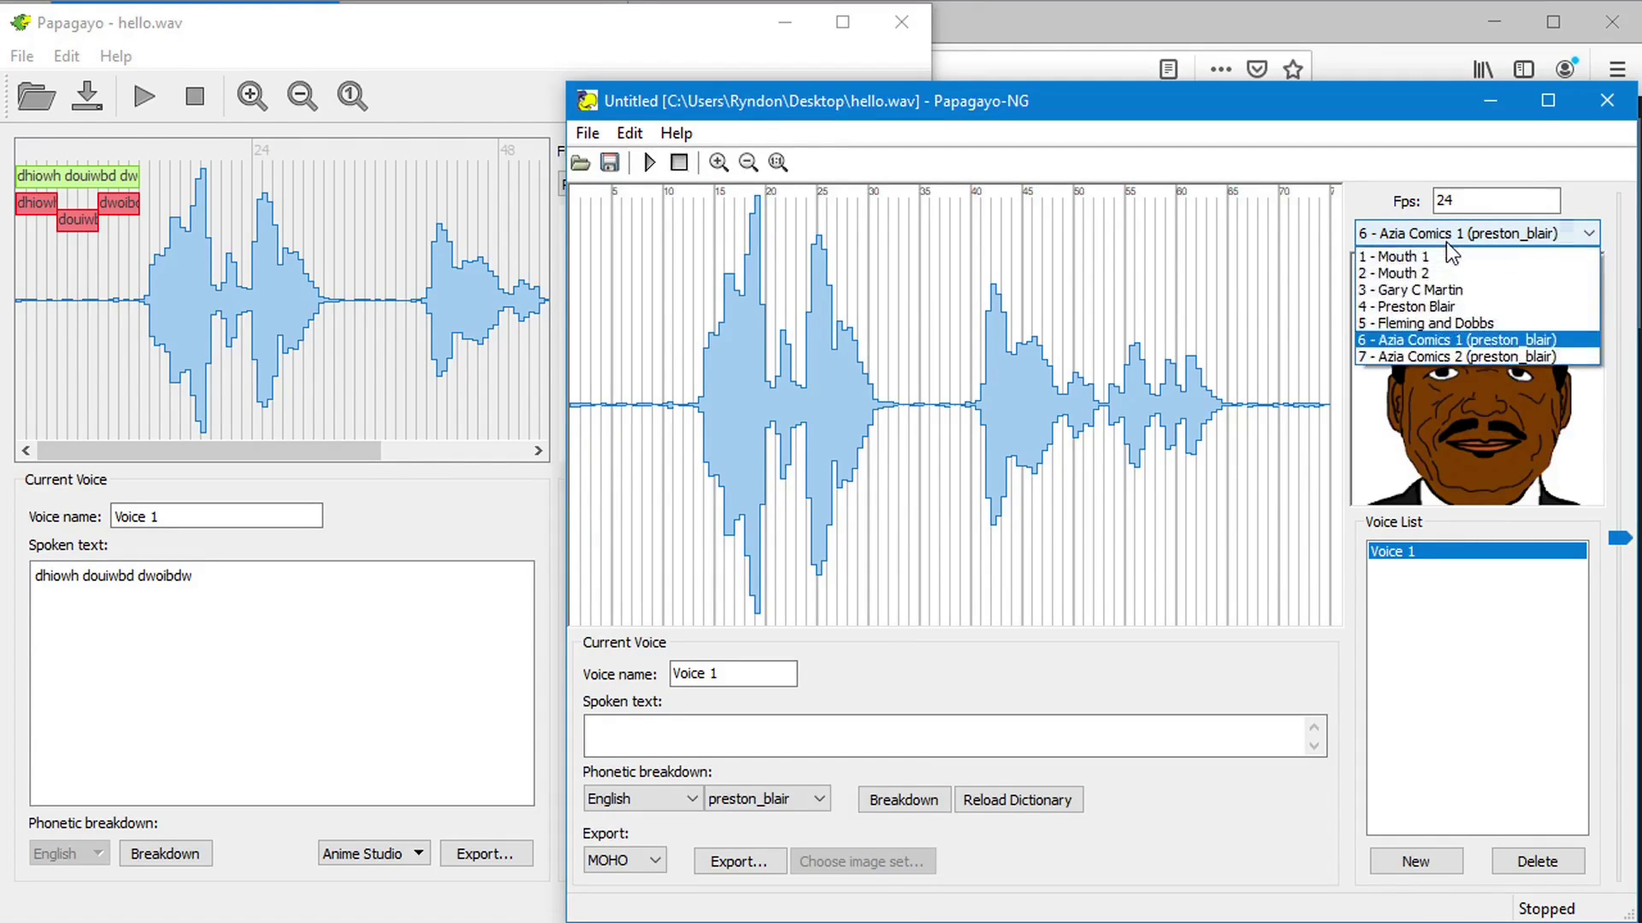
pyautogui.click(1445, 323)
pyautogui.click(1471, 233)
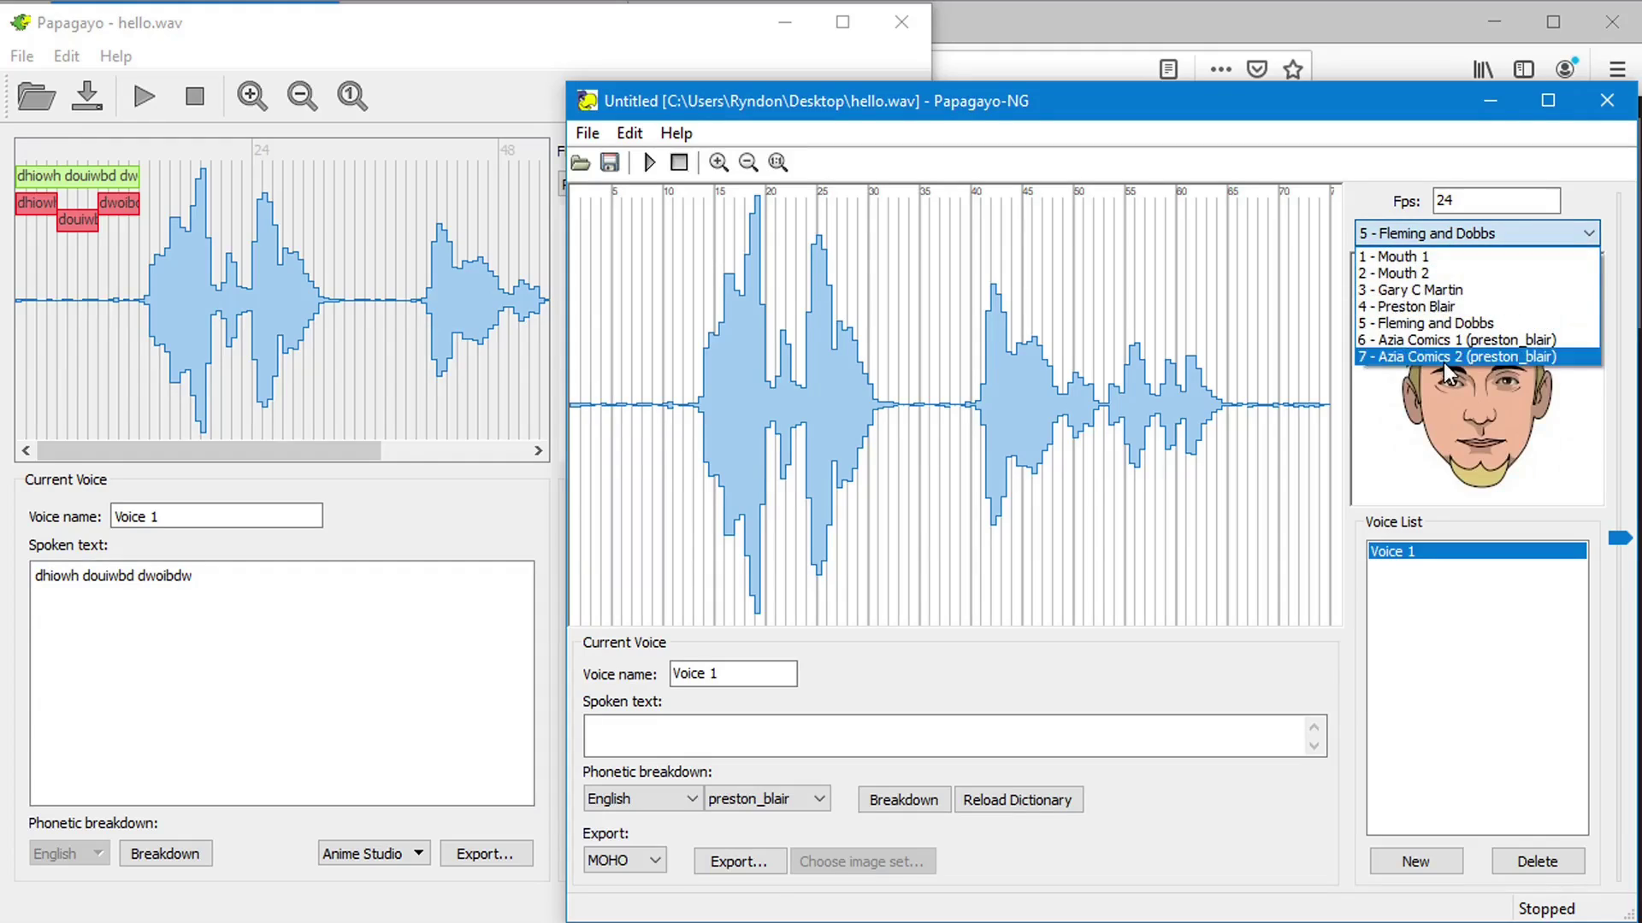
pyautogui.click(1454, 357)
pyautogui.click(1462, 234)
pyautogui.click(1436, 306)
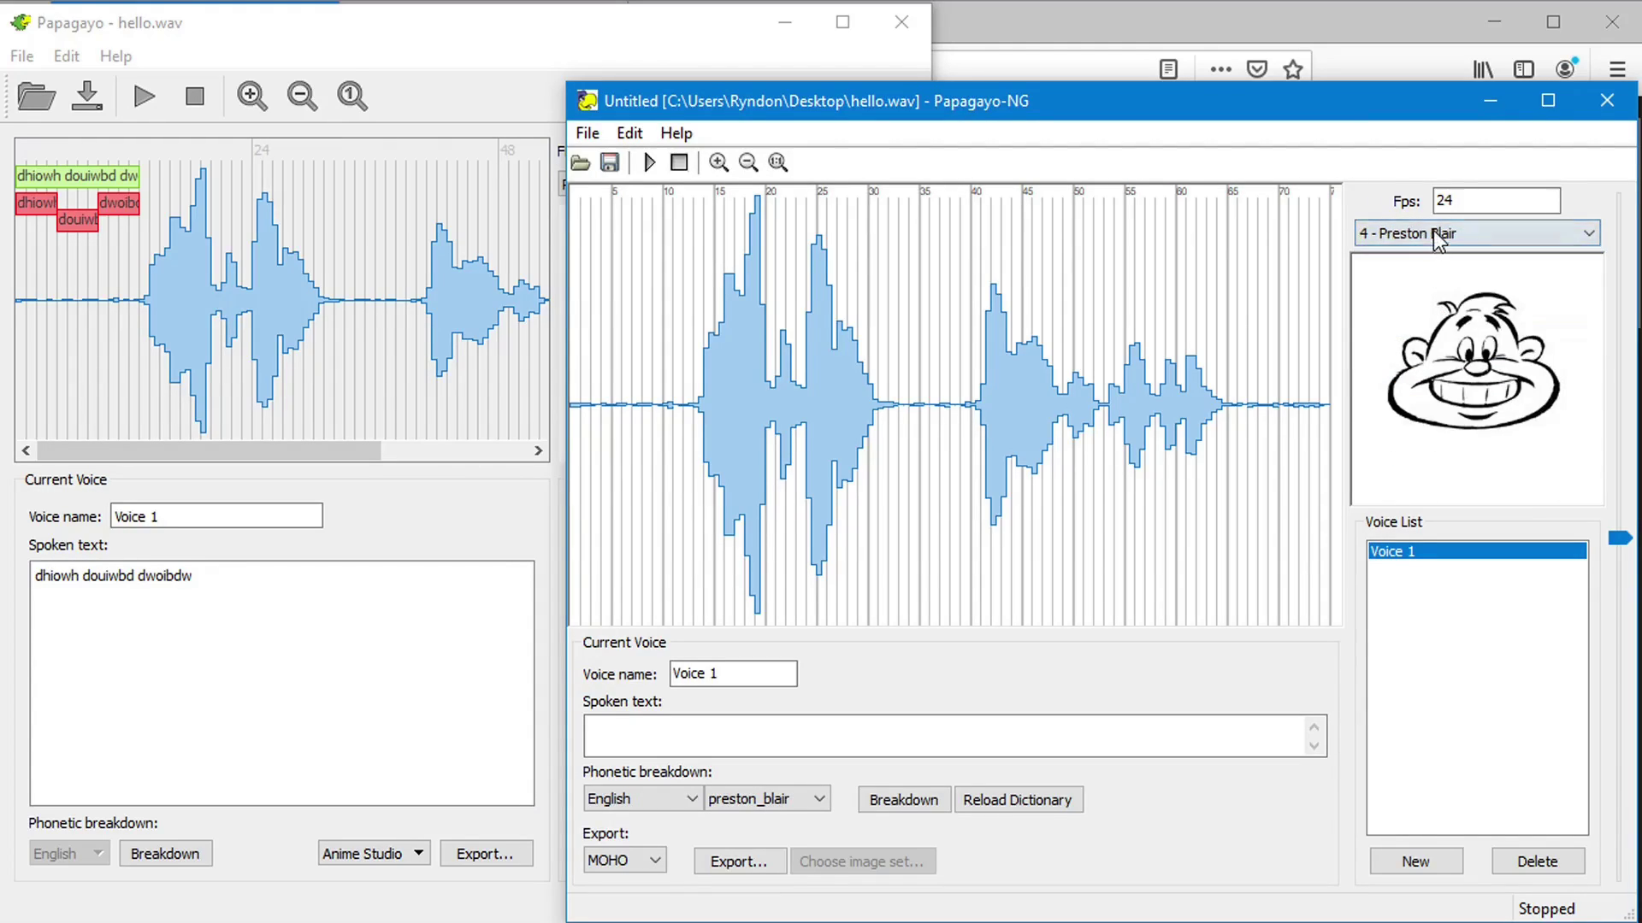
pyautogui.click(1454, 234)
pyautogui.click(1435, 291)
pyautogui.click(1411, 234)
pyautogui.click(1419, 258)
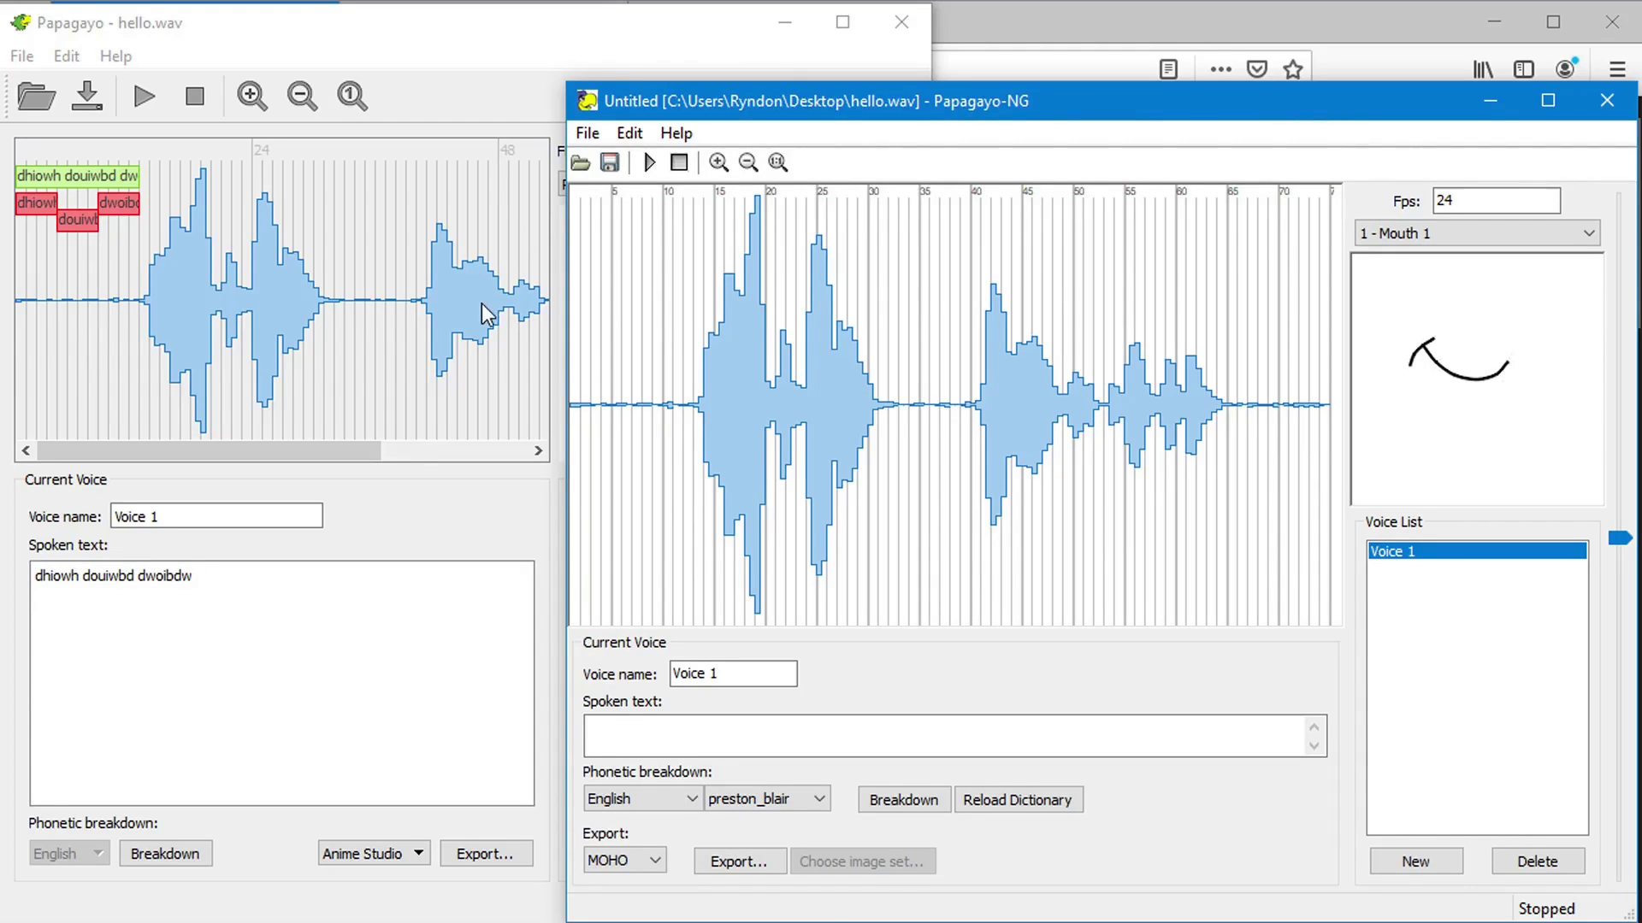
# Step: Minimize old Papagayo, enlarge Papagayo-NG, and choose the 4 - Preston Blair mouth set
pyautogui.click(501, 19)
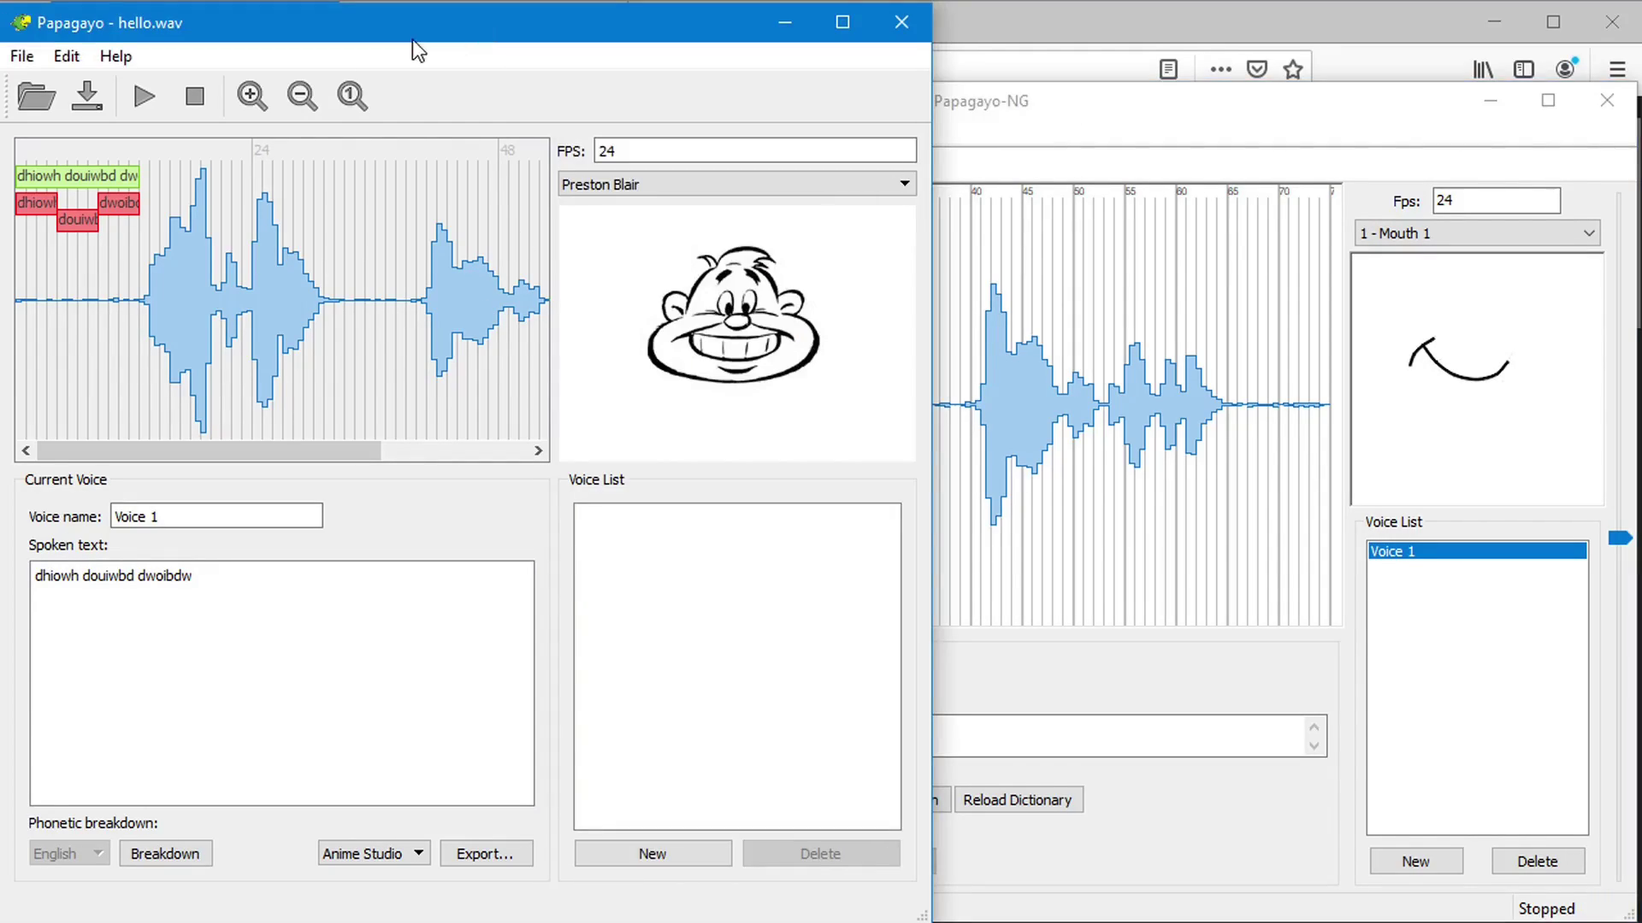
pyautogui.click(783, 19)
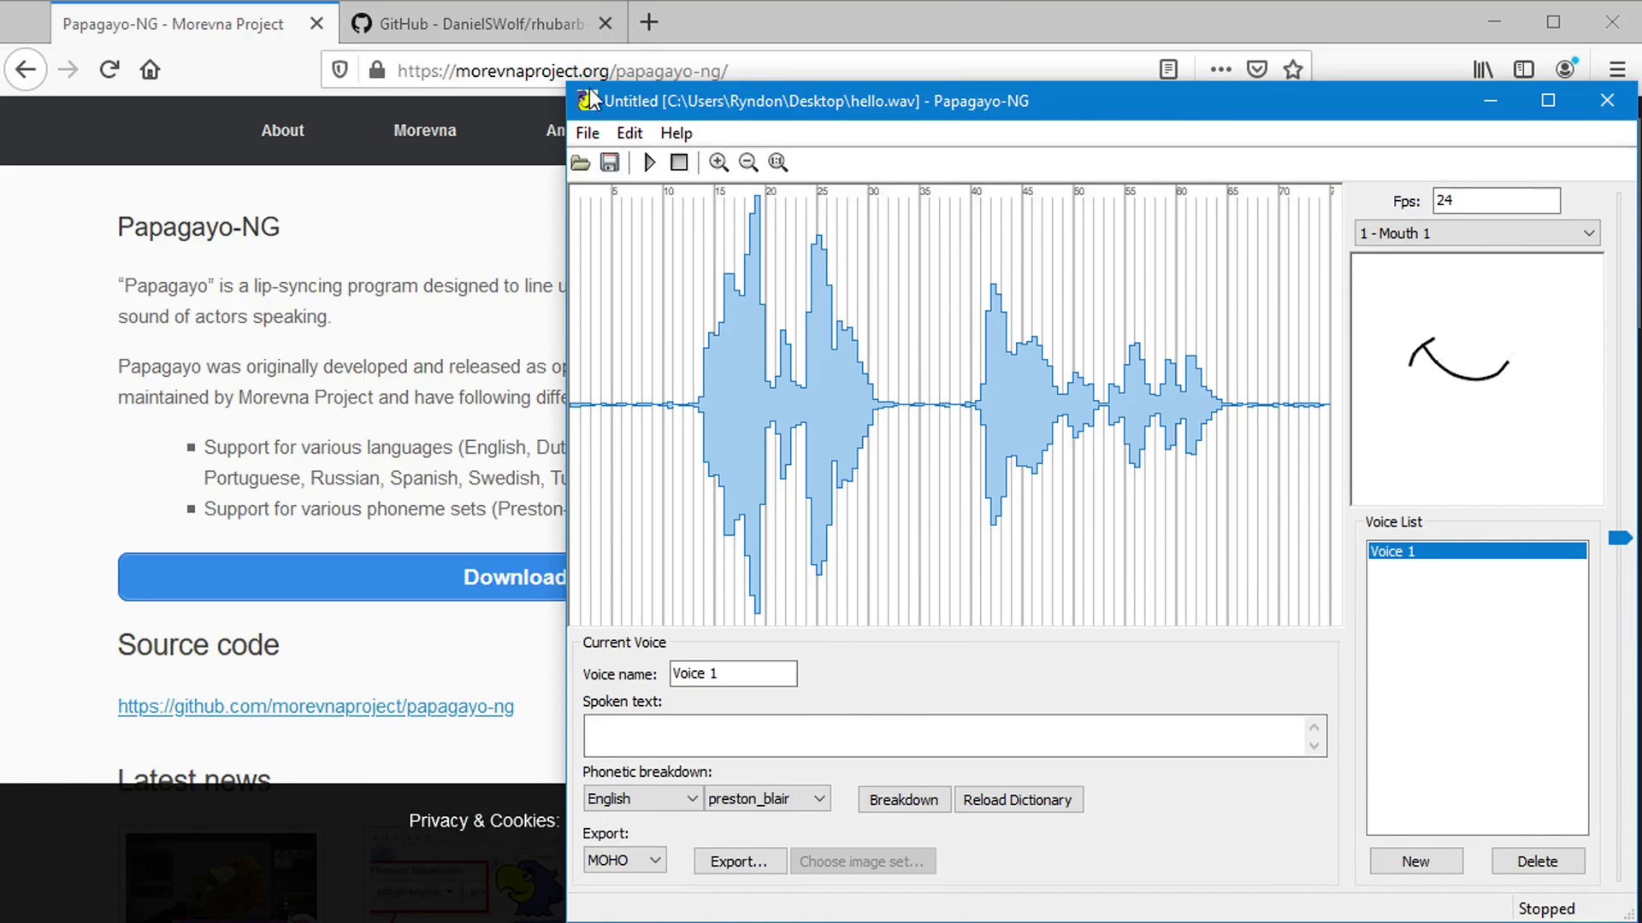
pyautogui.moveTo(567, 82); pyautogui.dragTo(2, 4)
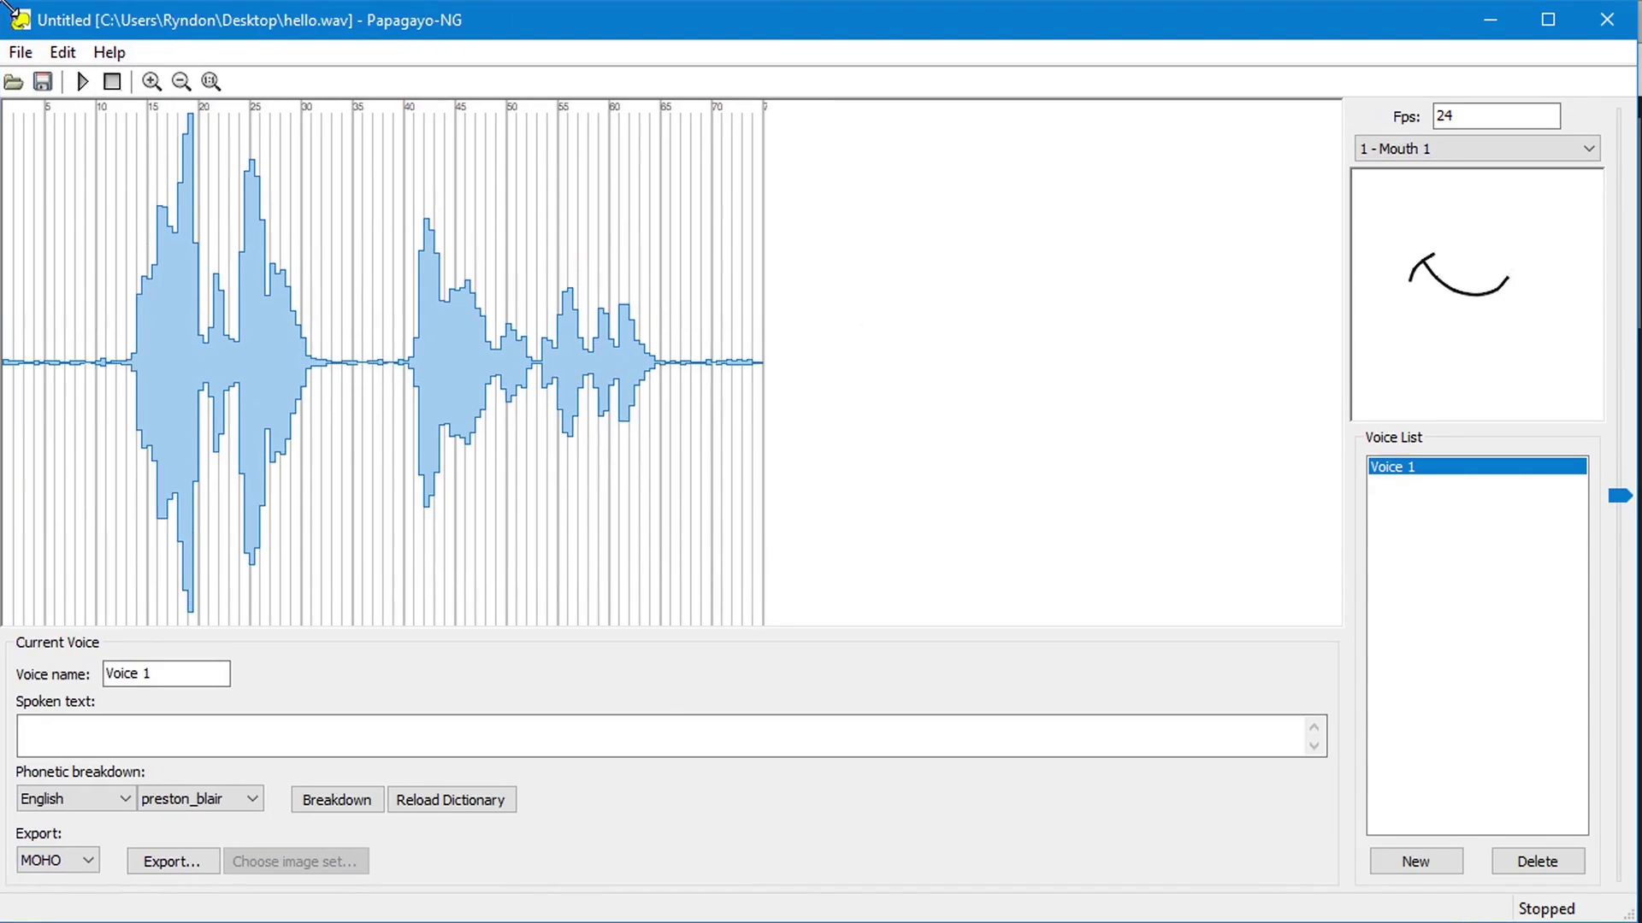
pyautogui.click(1445, 154)
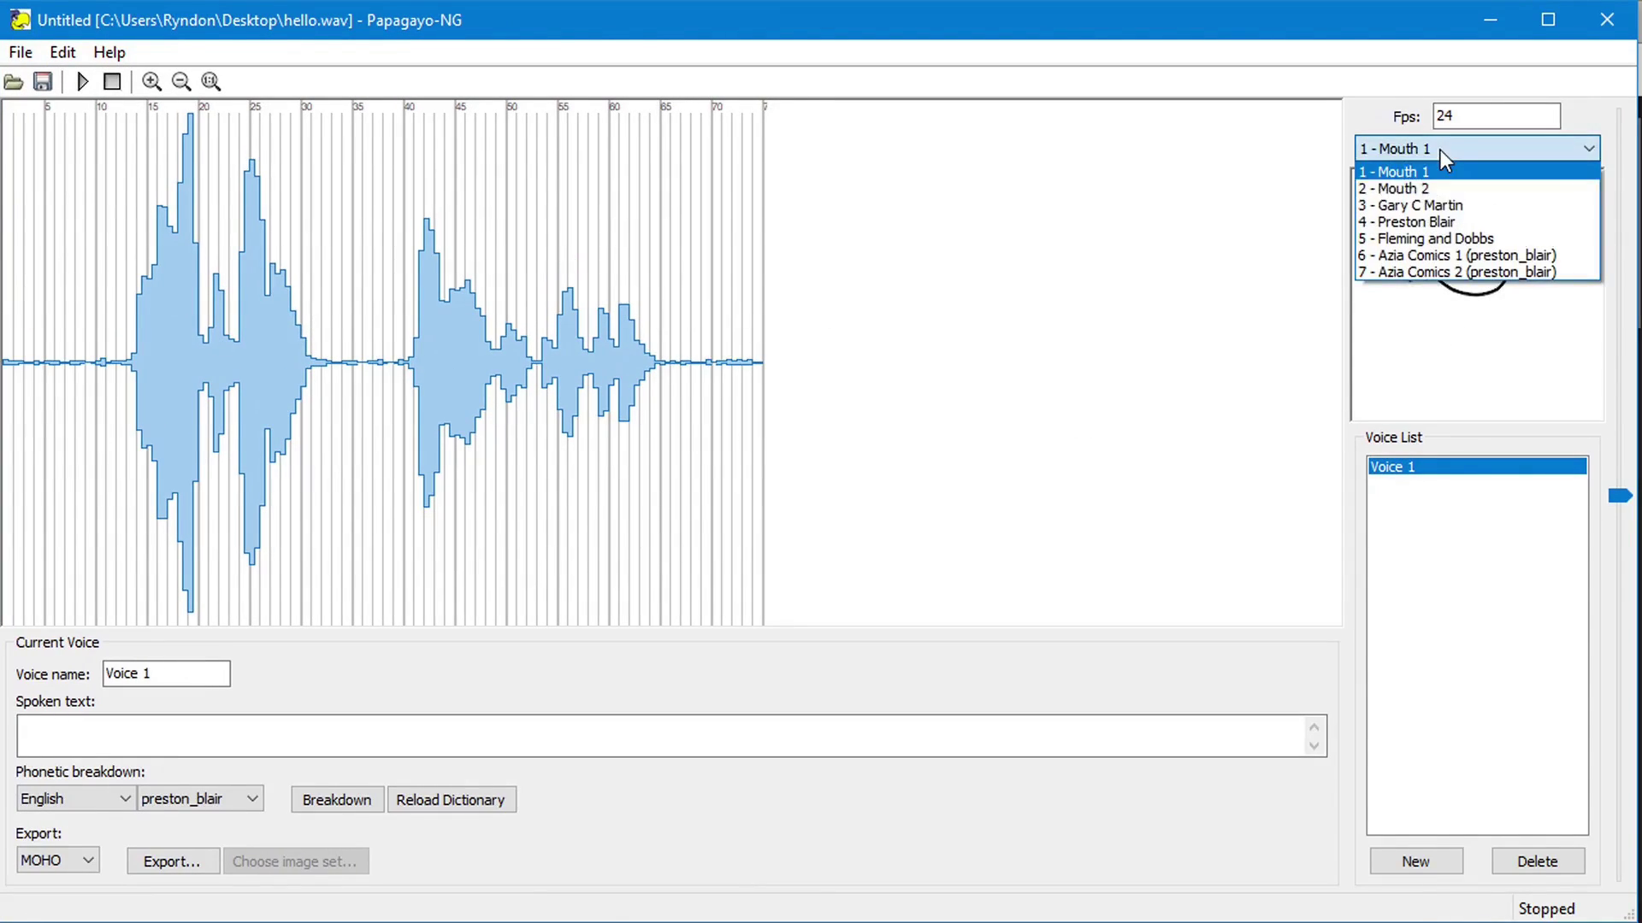
pyautogui.click(1445, 222)
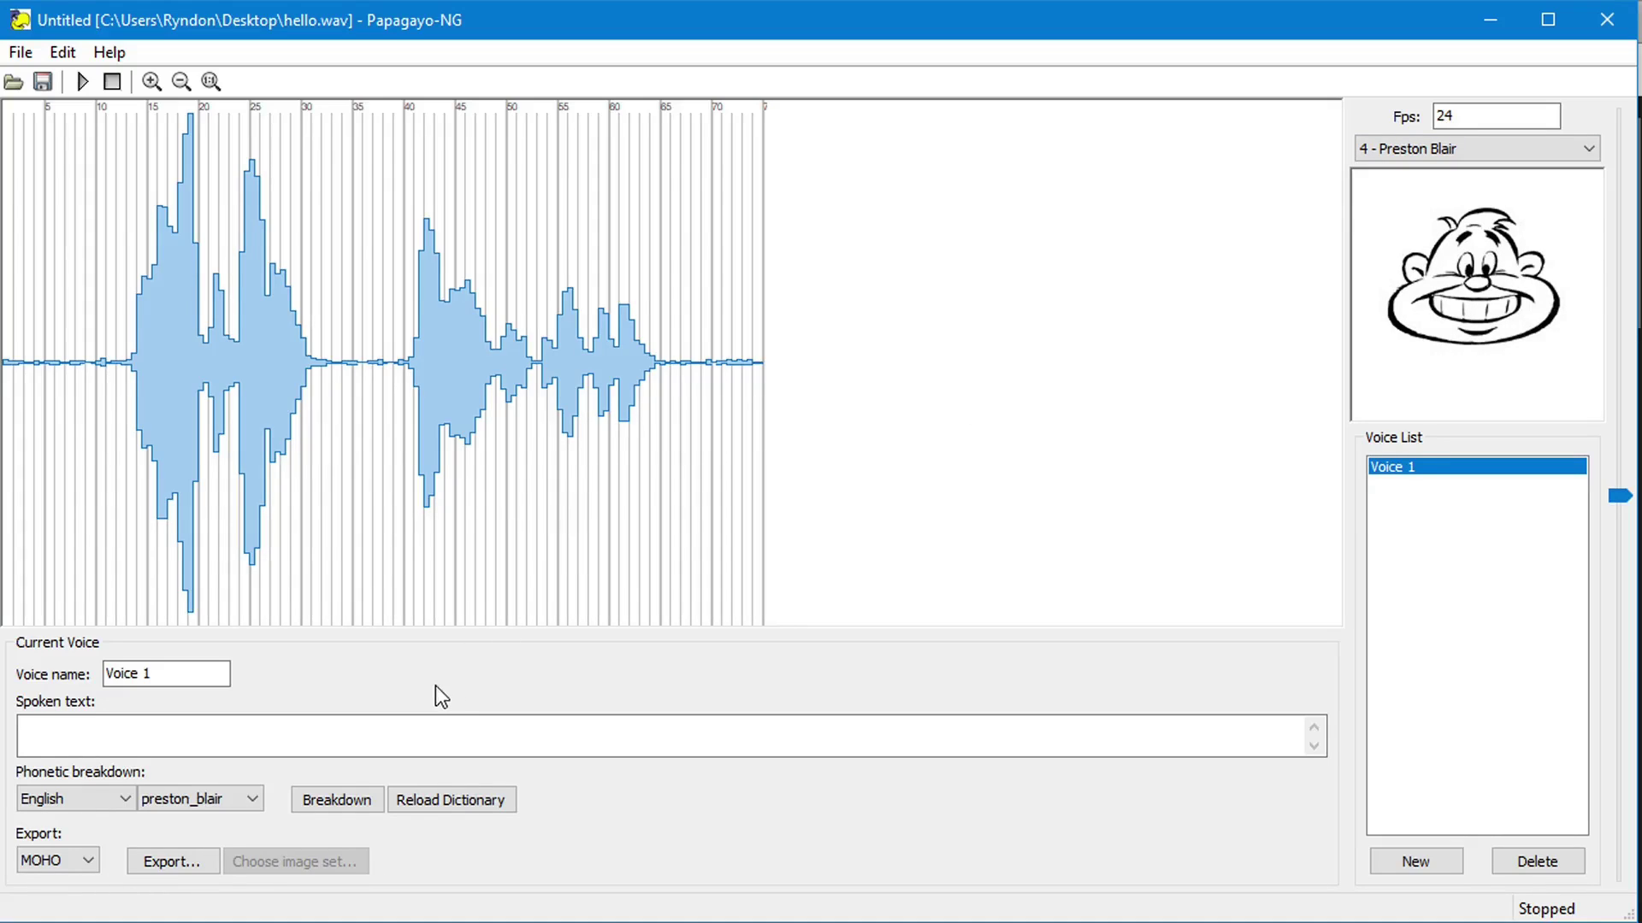
# Step: Play hello.wav, enter the line 'Hello Everybody my name is…', run Breakdown, and merge Every and body
pyautogui.click(83, 86)
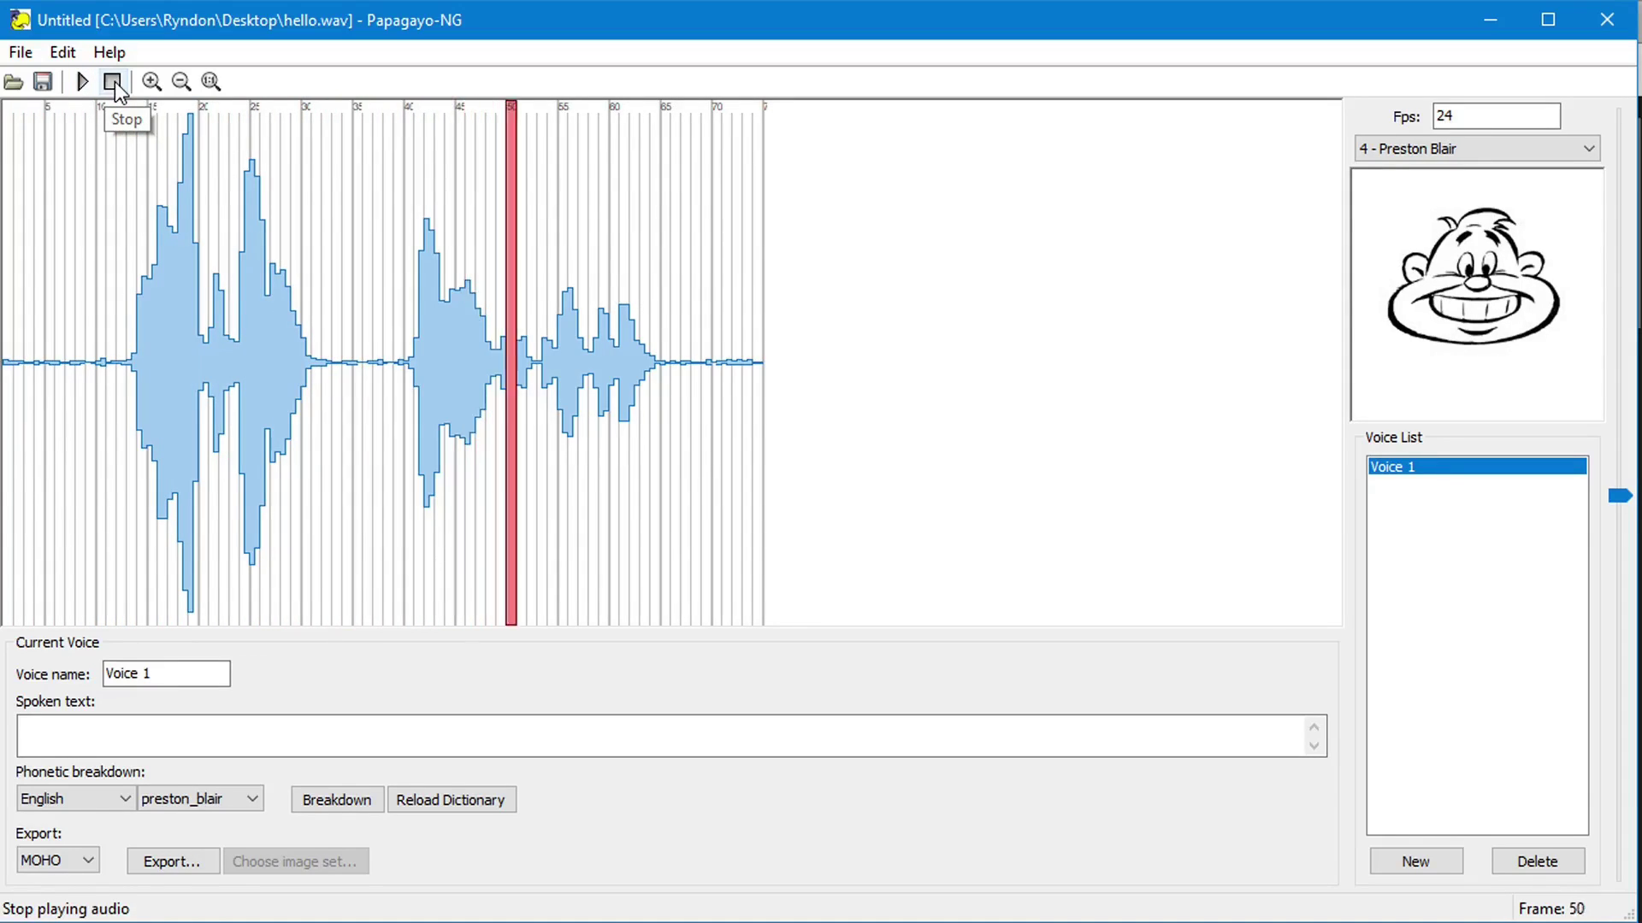
pyautogui.click(176, 722)
pyautogui.write('Hello Everybody')
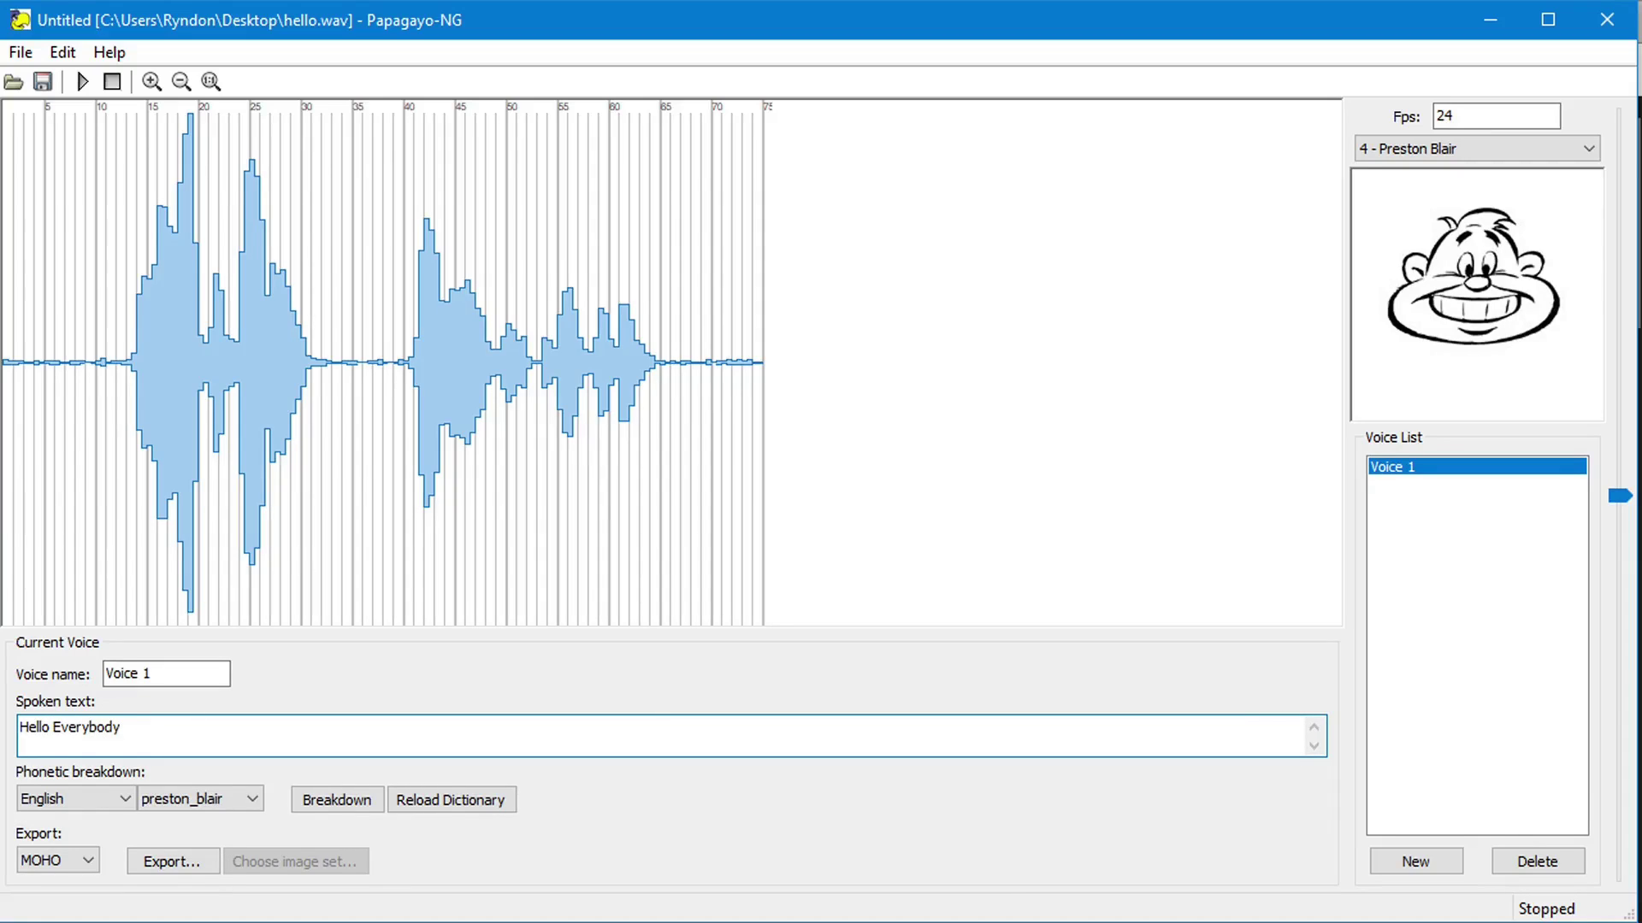
pyautogui.click(94, 726)
pyautogui.click(323, 812)
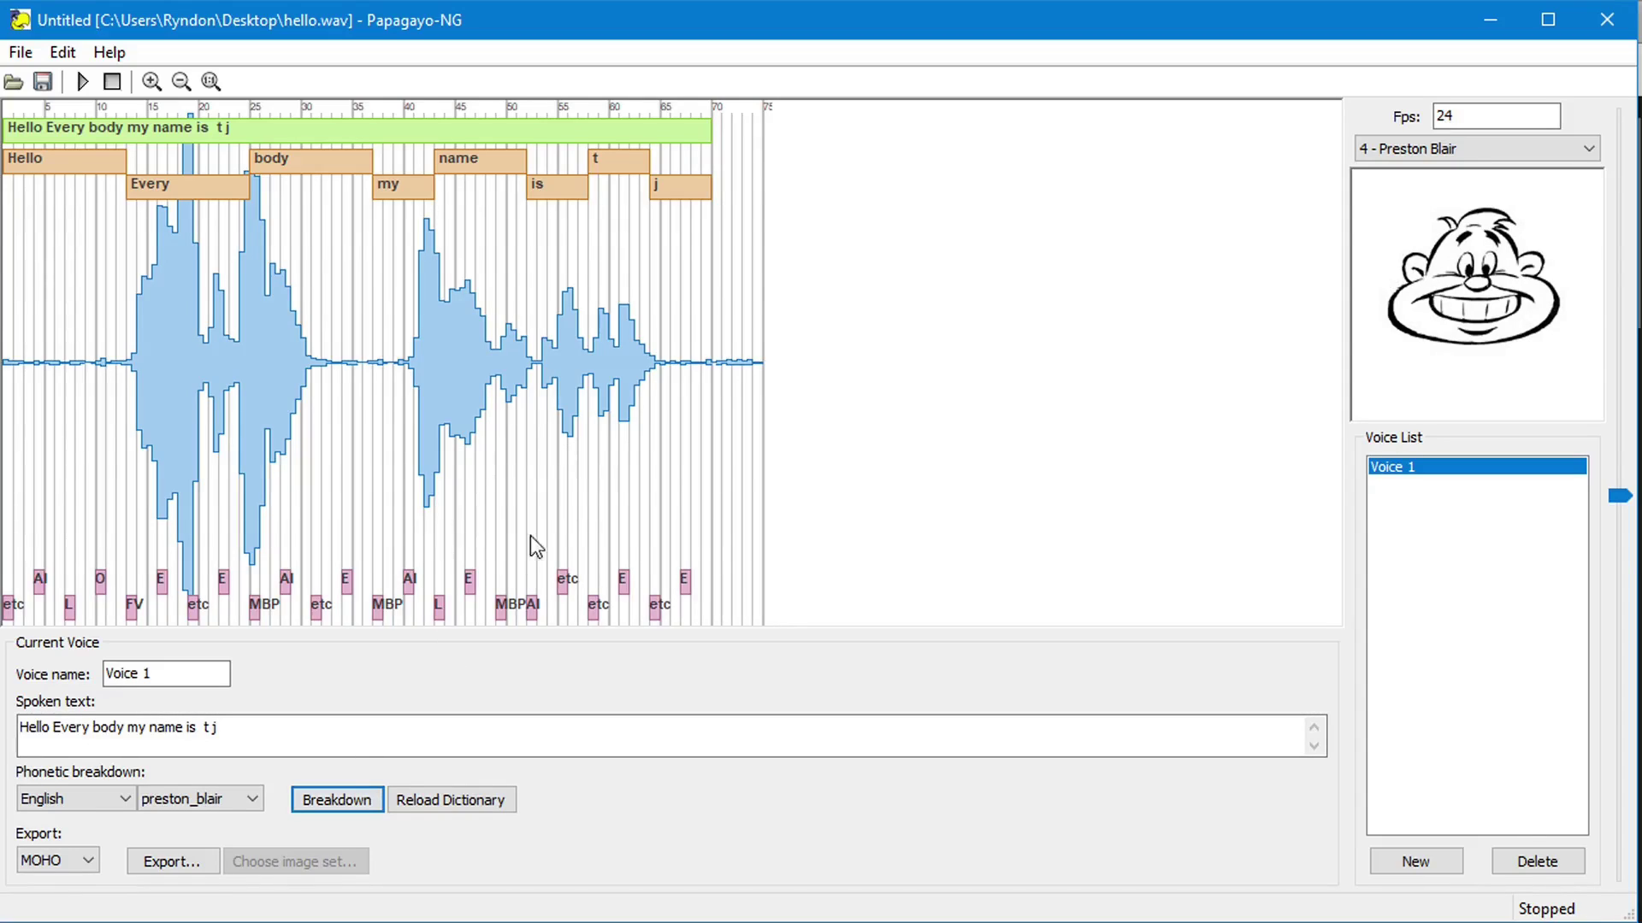
pyautogui.click(91, 732)
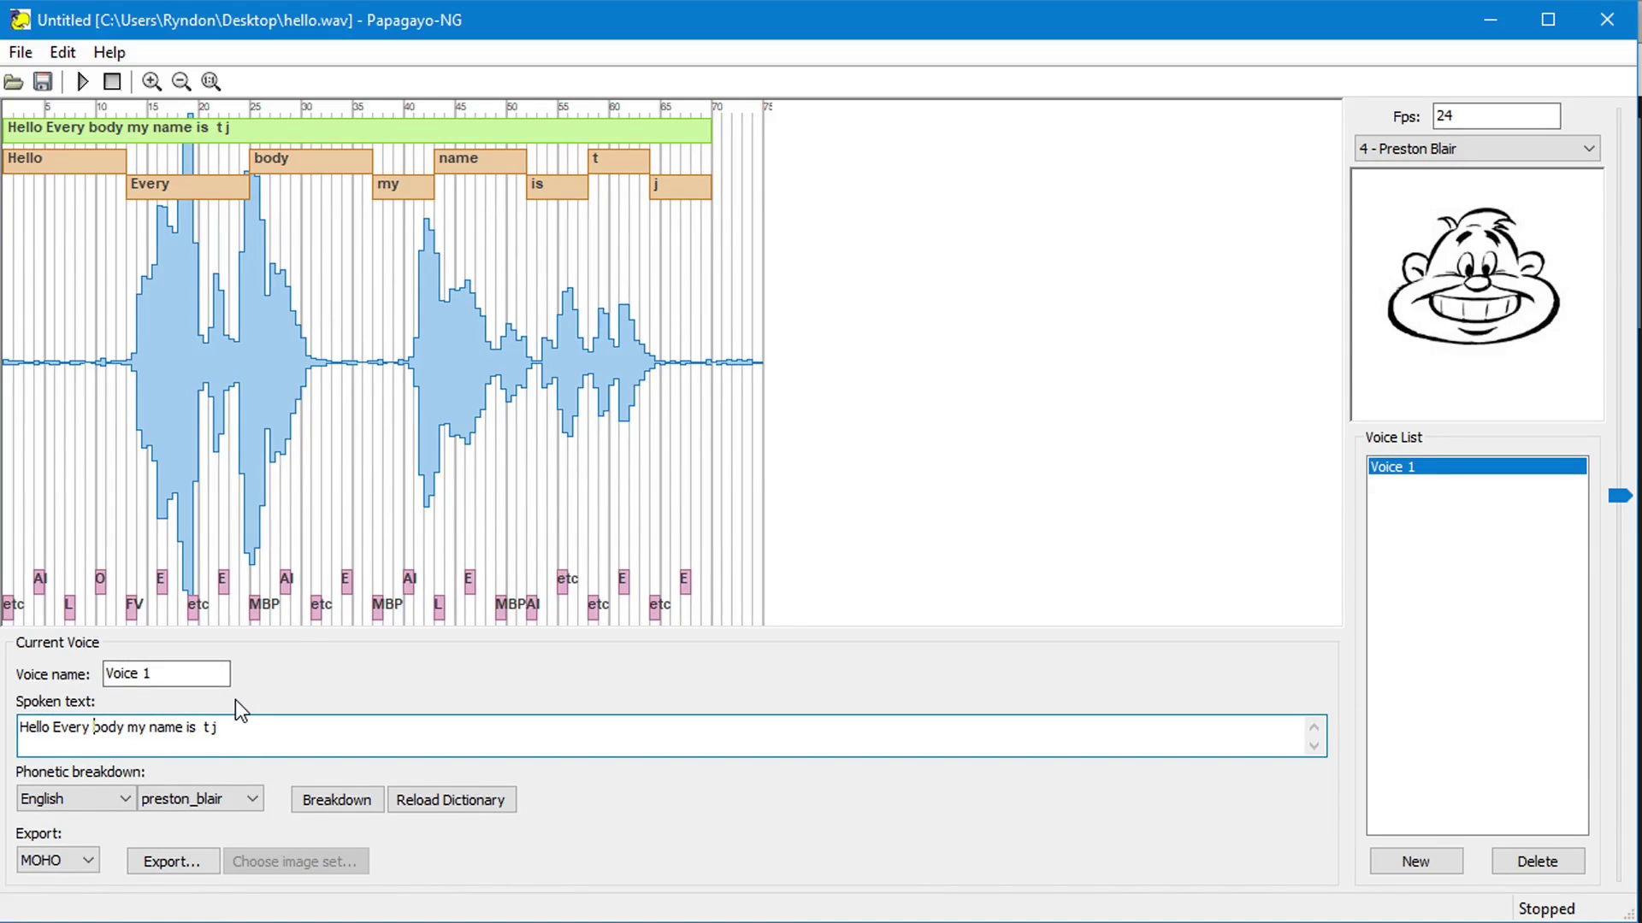
pyautogui.press('BackSpace')
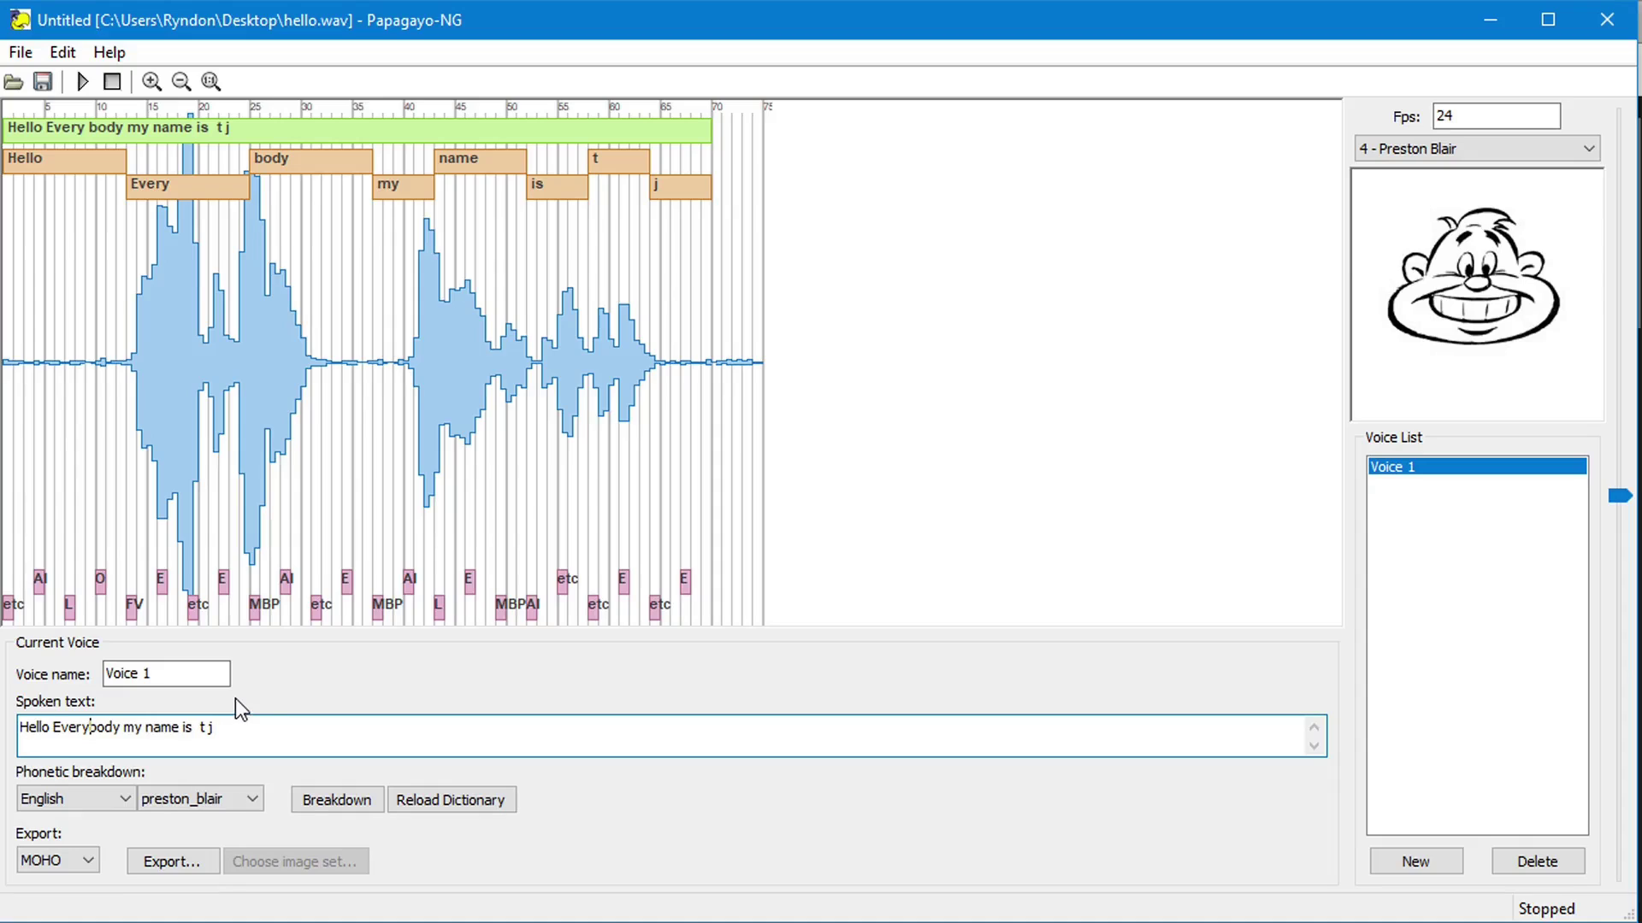
# Step: Re-run Breakdown and give Everybody the phonemes etc, FV, etc, MBP in the Unknown Word dialog
pyautogui.click(326, 802)
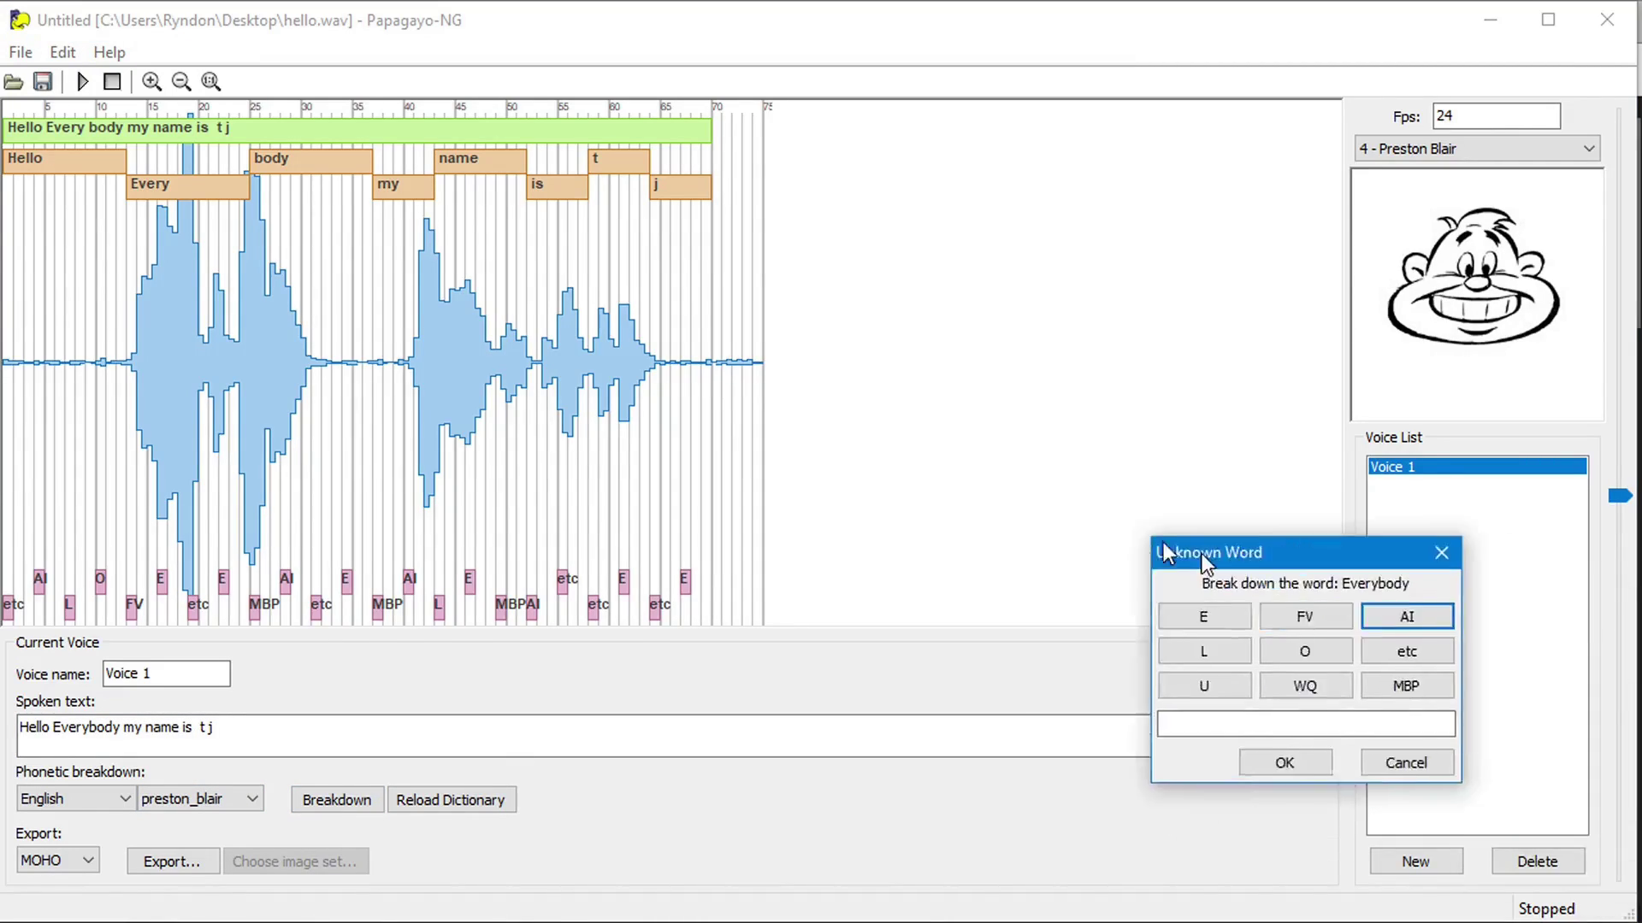
pyautogui.moveTo(1182, 542); pyautogui.dragTo(740, 325)
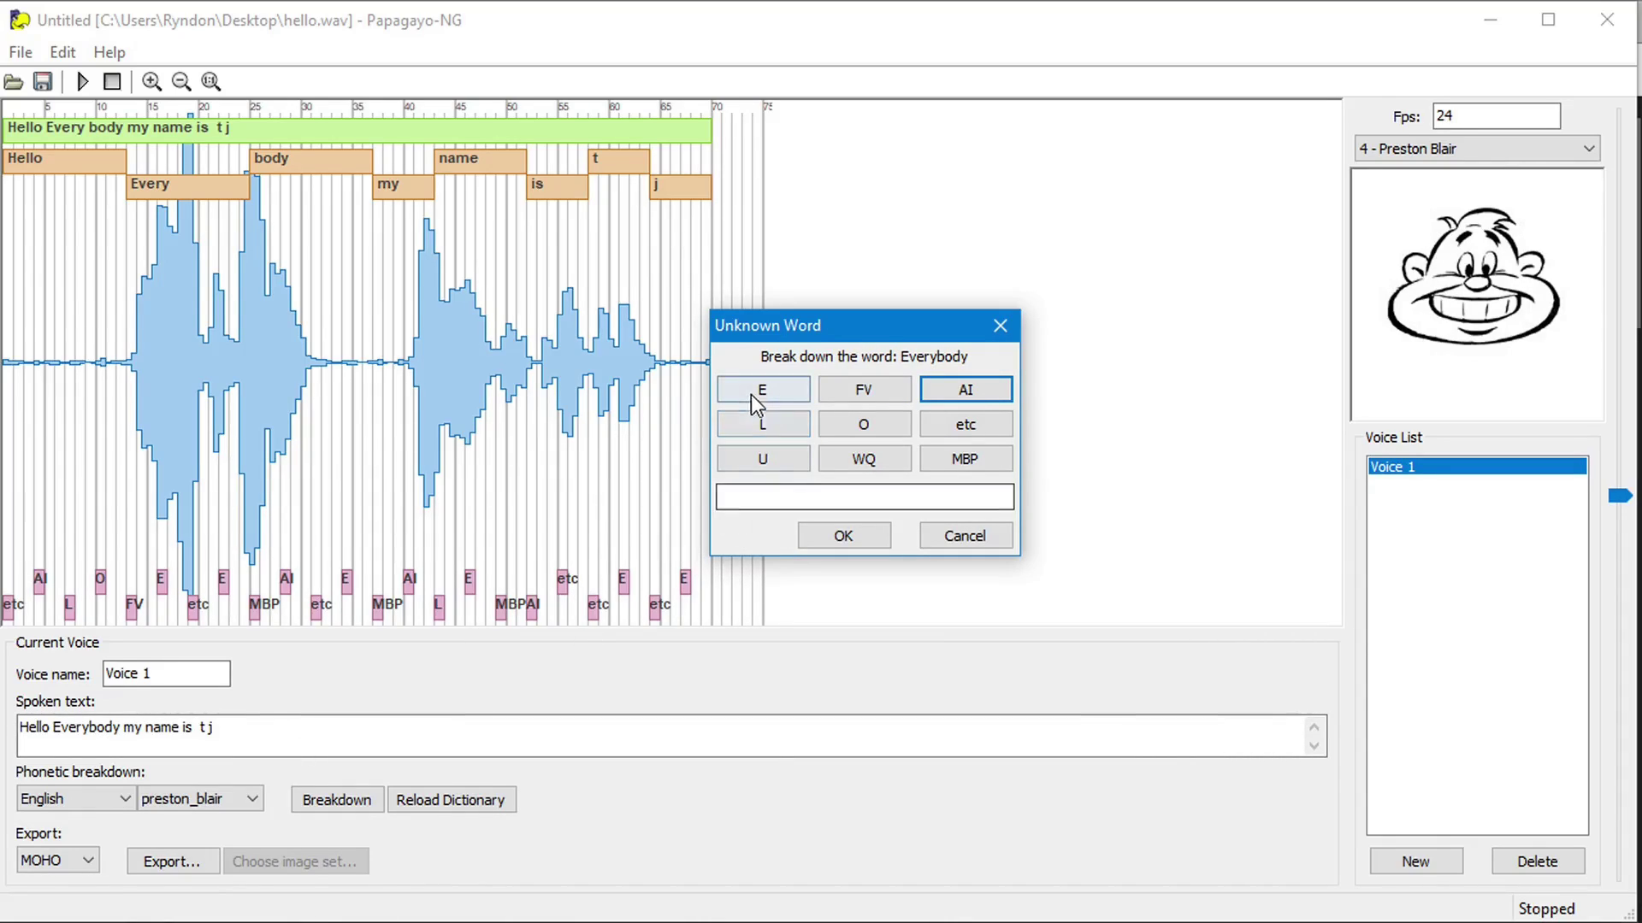
pyautogui.click(966, 425)
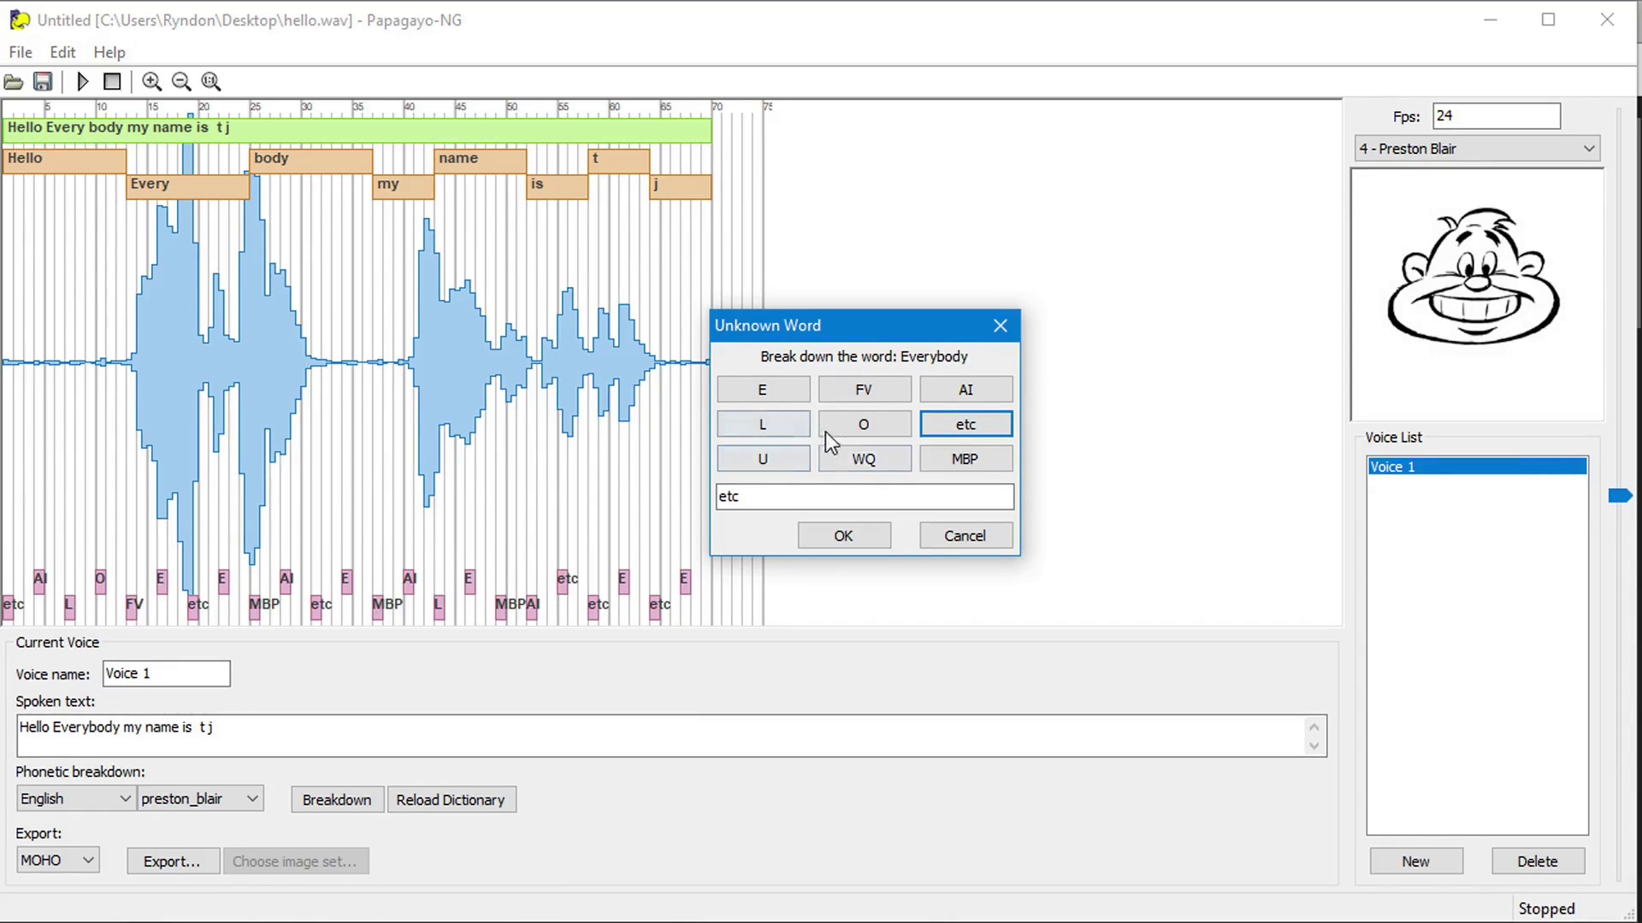
pyautogui.click(870, 392)
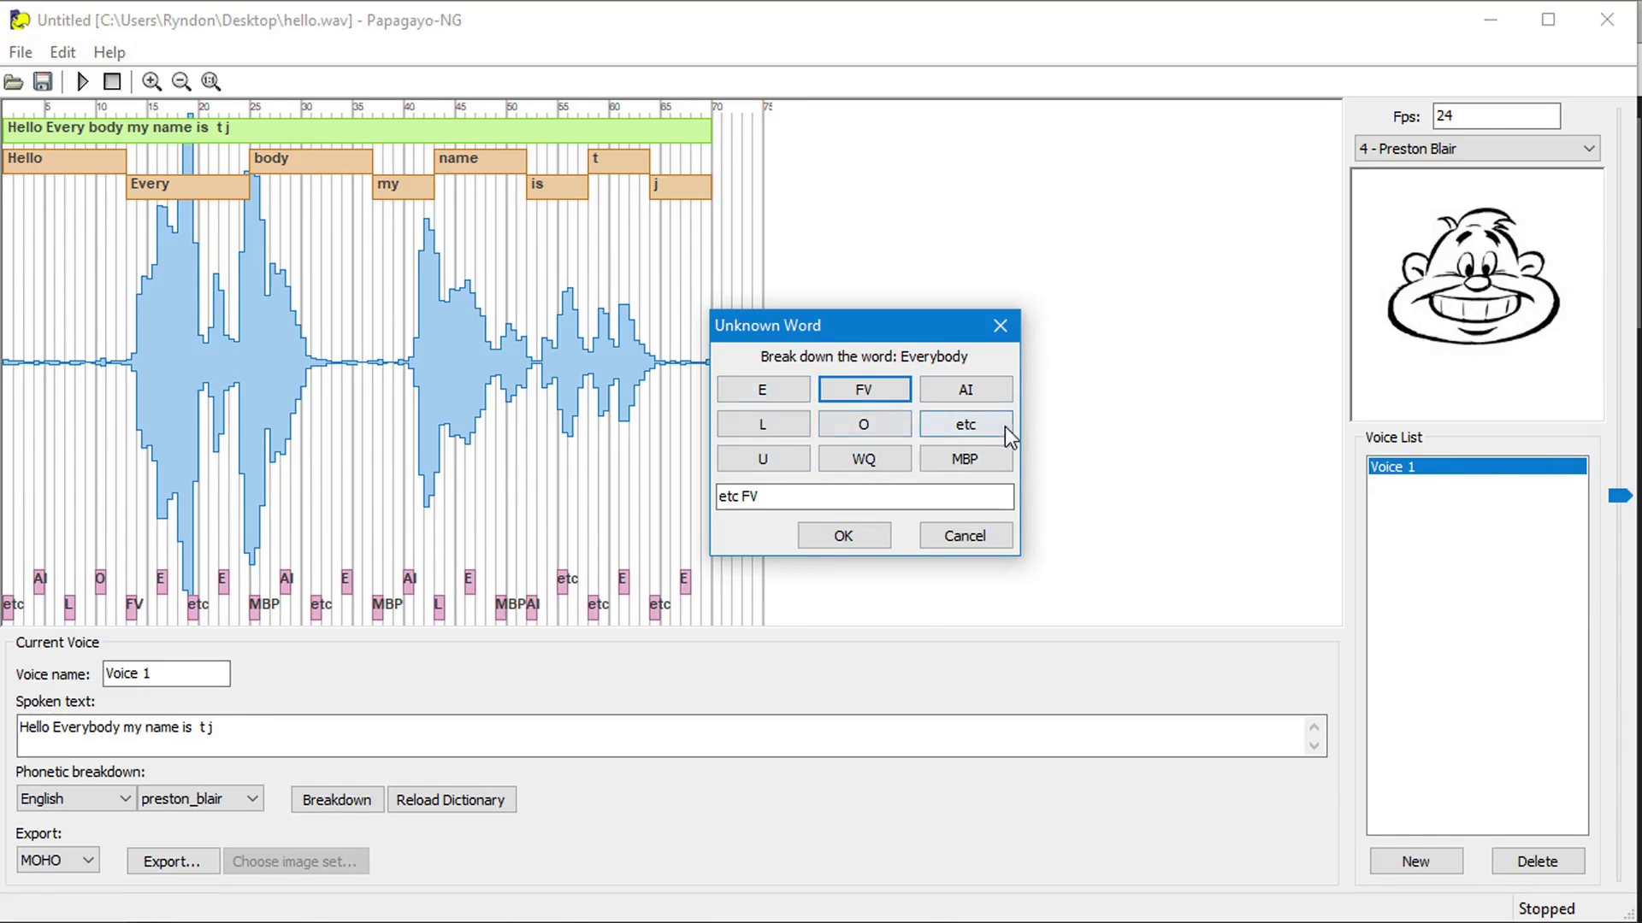
pyautogui.click(962, 427)
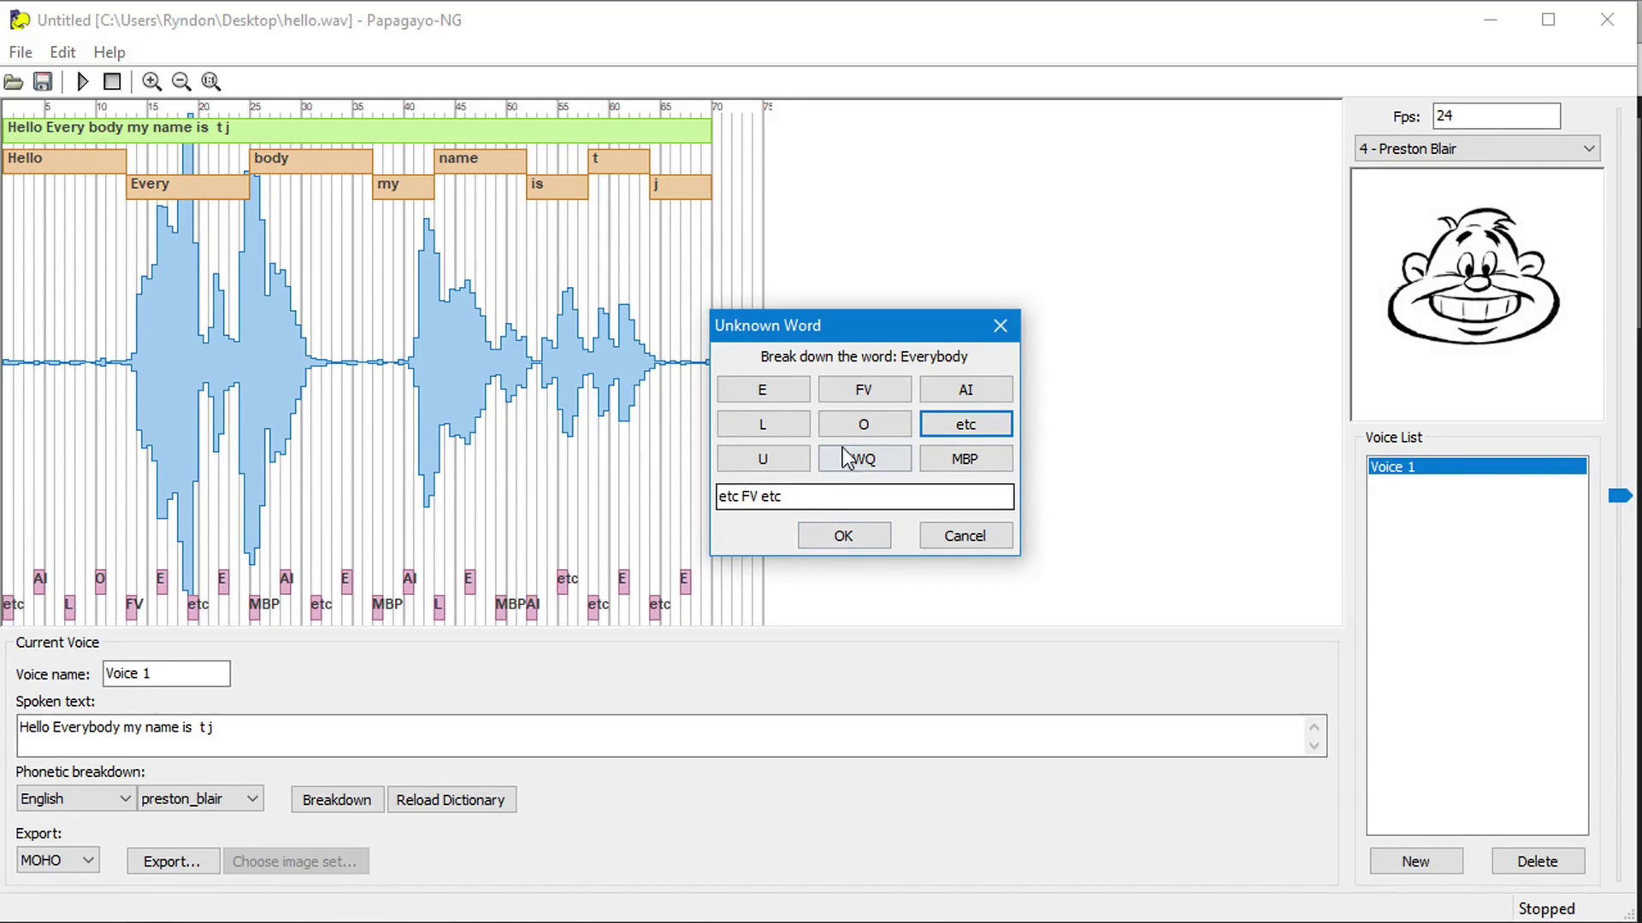
pyautogui.click(966, 459)
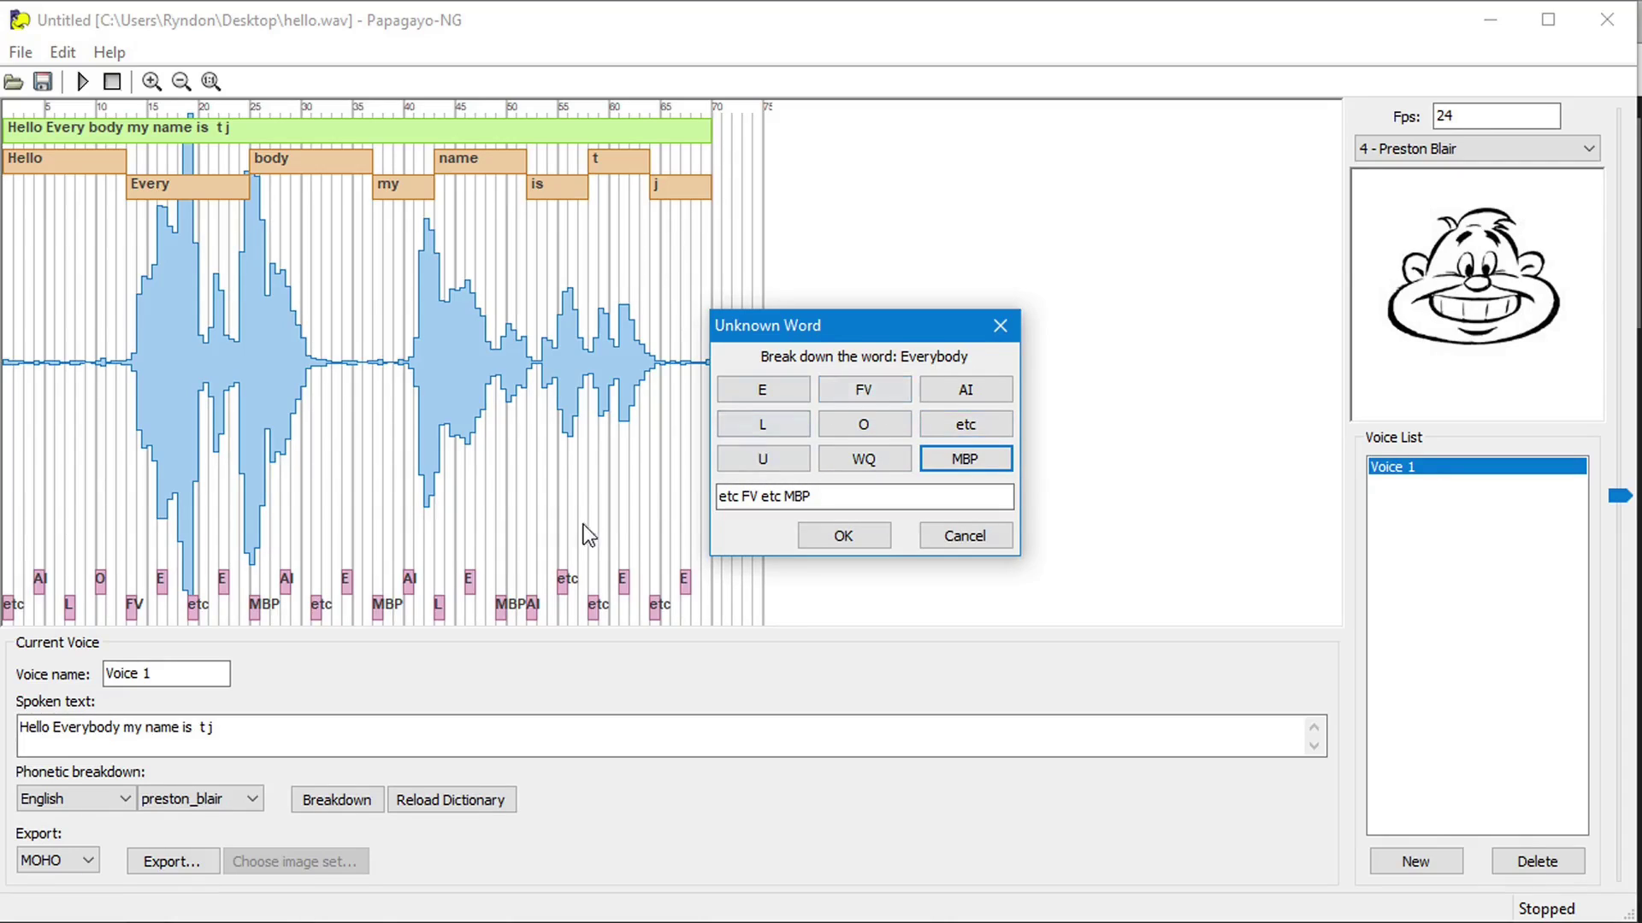
pyautogui.click(966, 537)
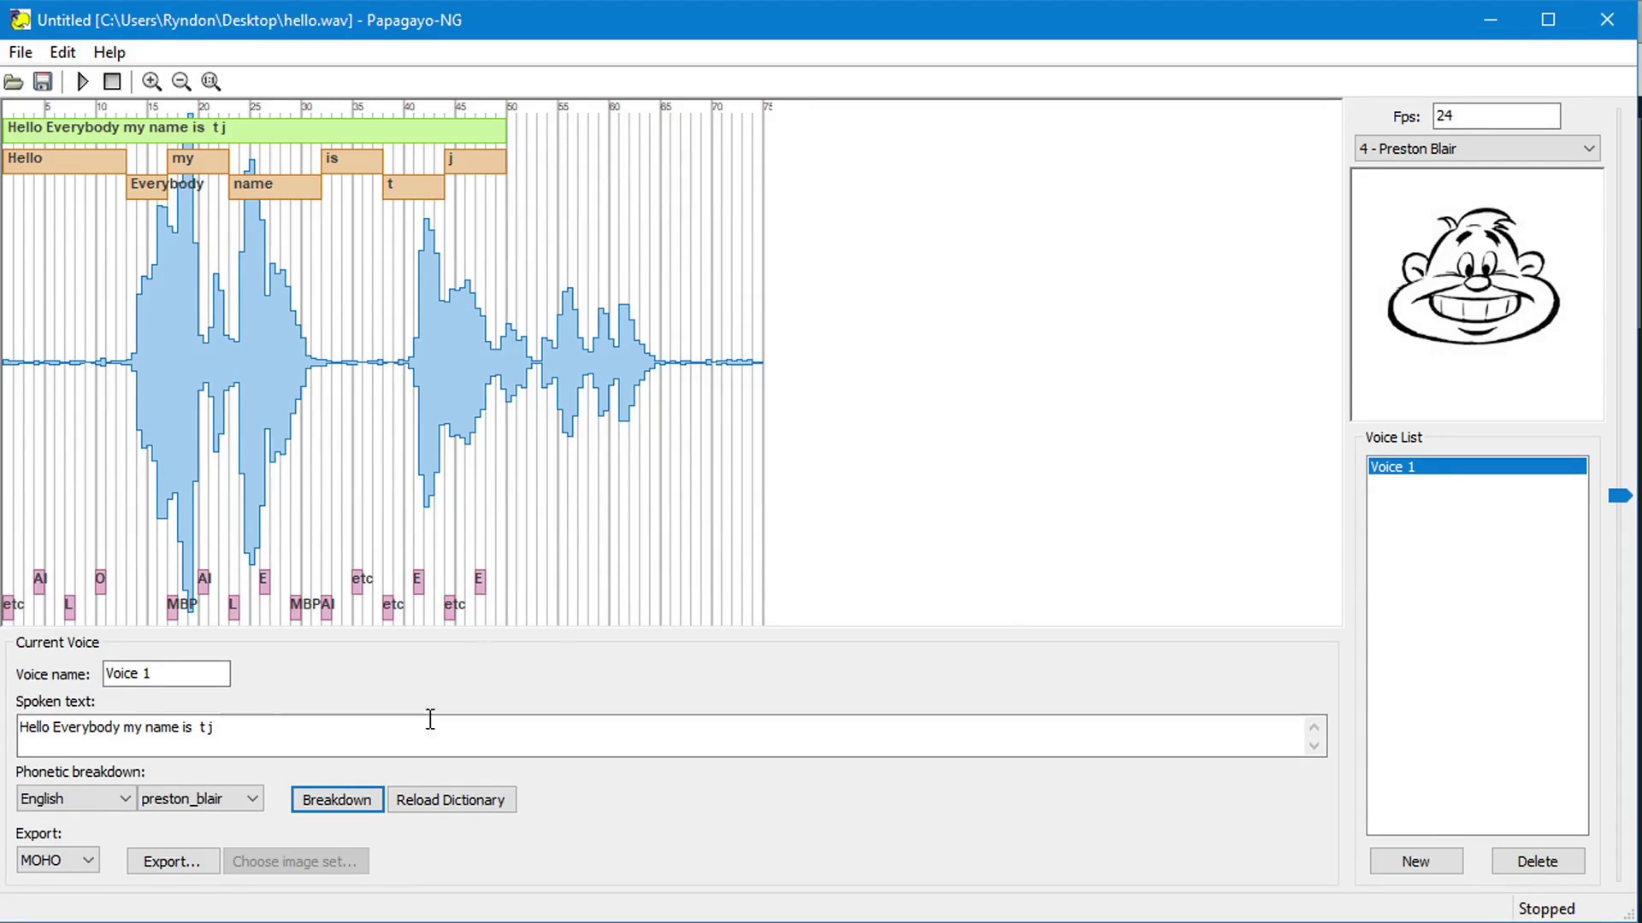
# Step: Re-break the phrase, fit the sentence bar to the speech, shorten word t, and preview playback
pyautogui.click(94, 731)
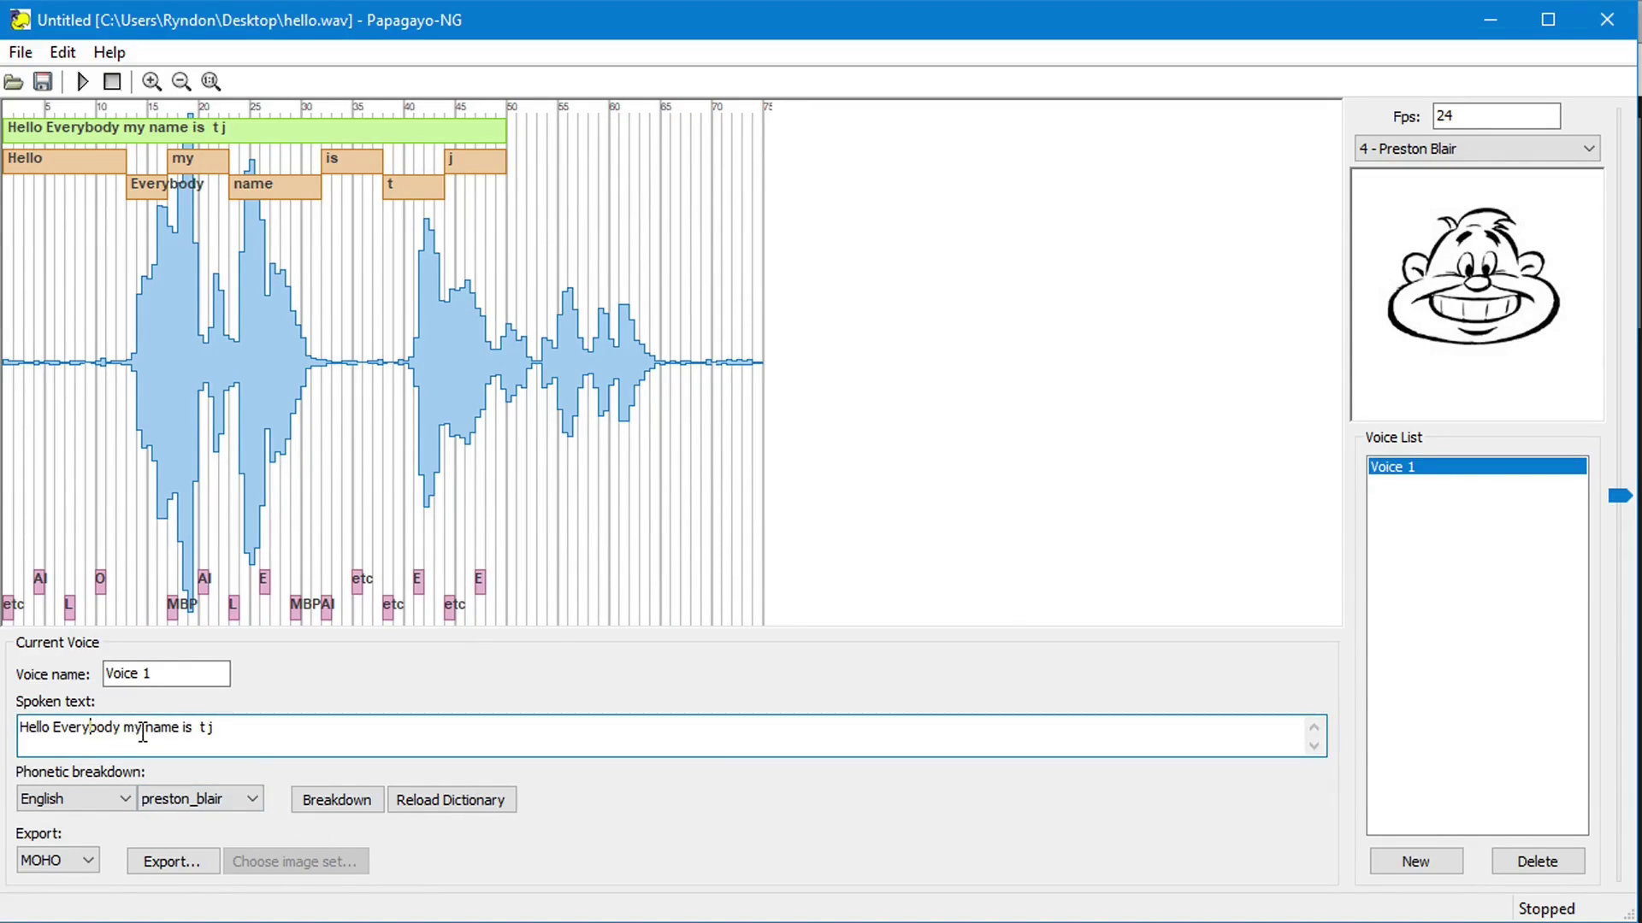
pyautogui.click(337, 799)
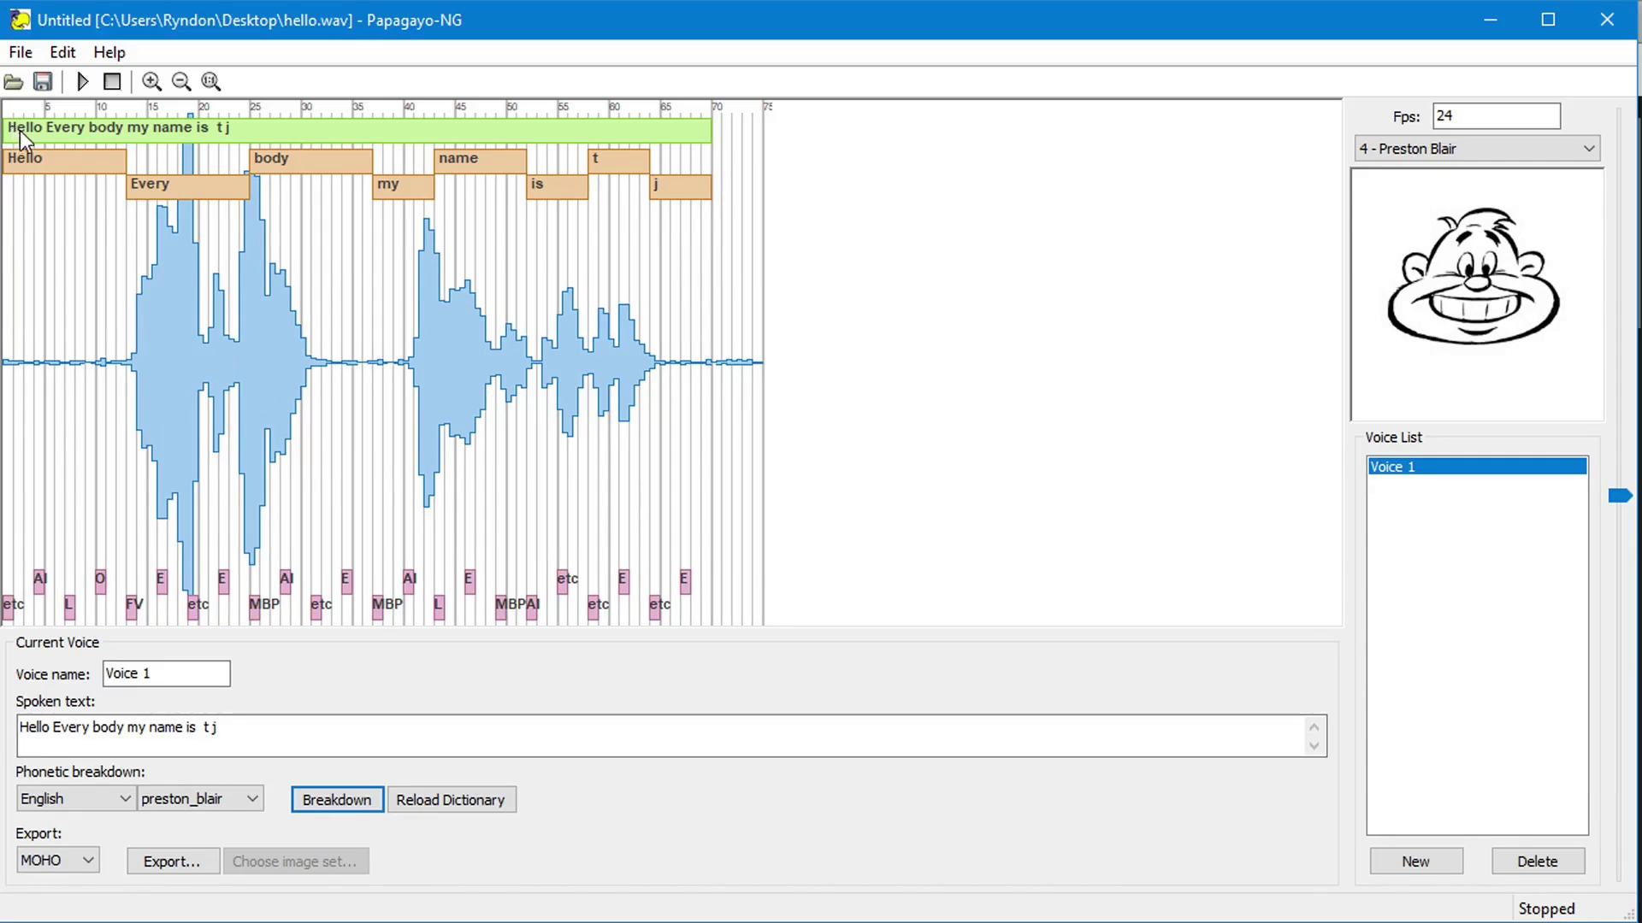
pyautogui.moveTo(19, 130); pyautogui.dragTo(132, 147)
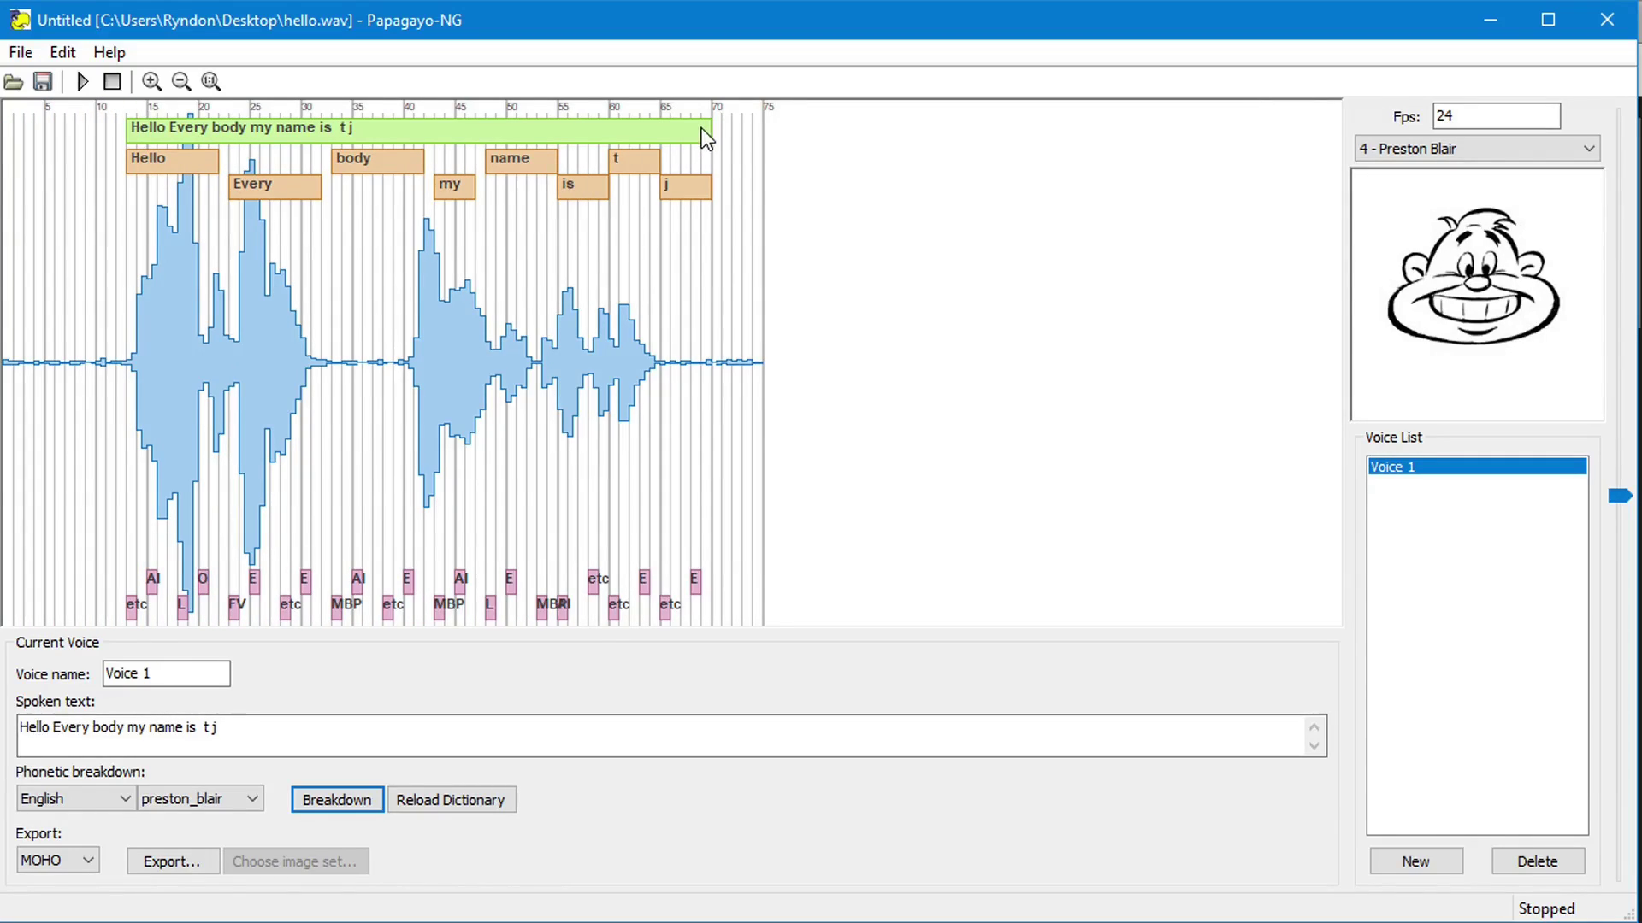
pyautogui.moveTo(706, 136); pyautogui.dragTo(659, 139)
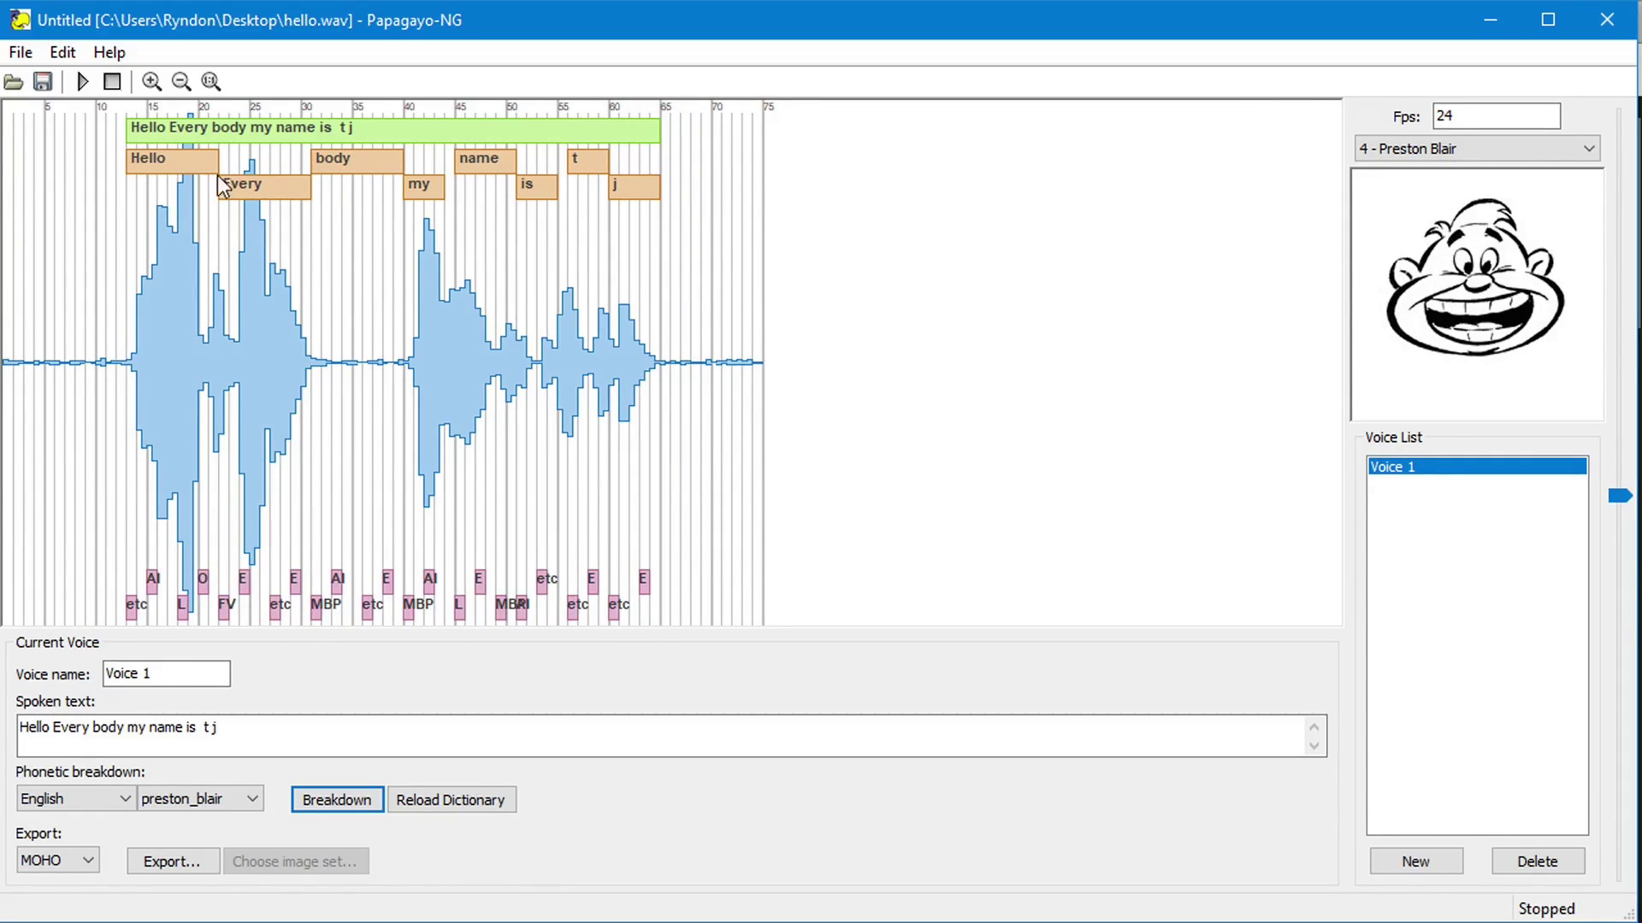
pyautogui.click(84, 81)
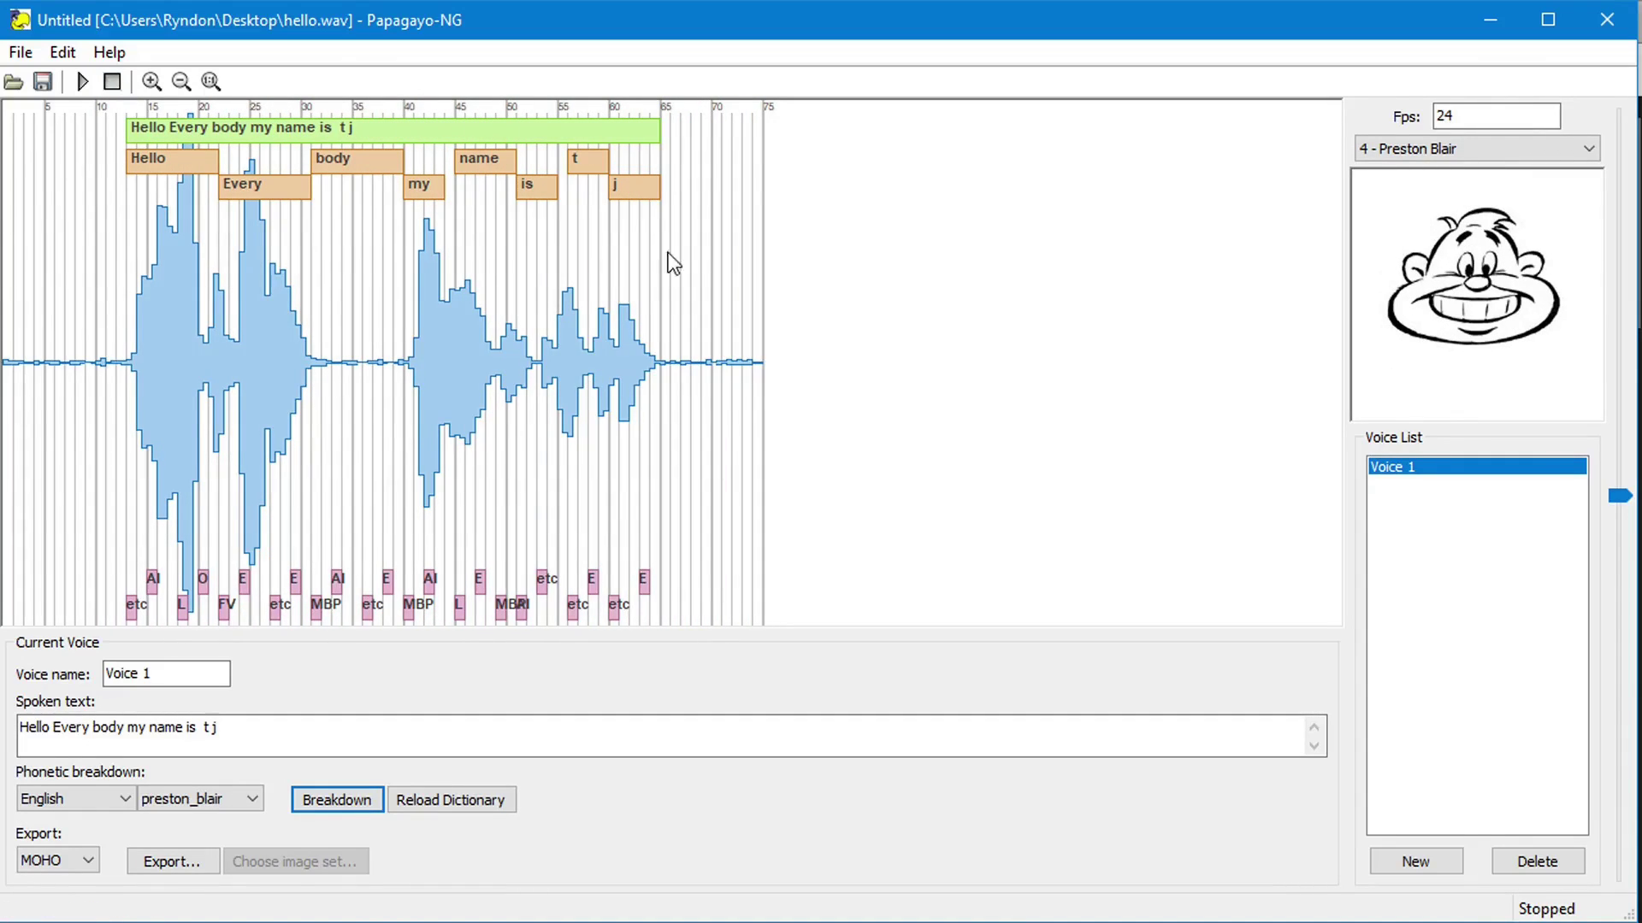
pyautogui.moveTo(586, 157); pyautogui.dragTo(628, 189)
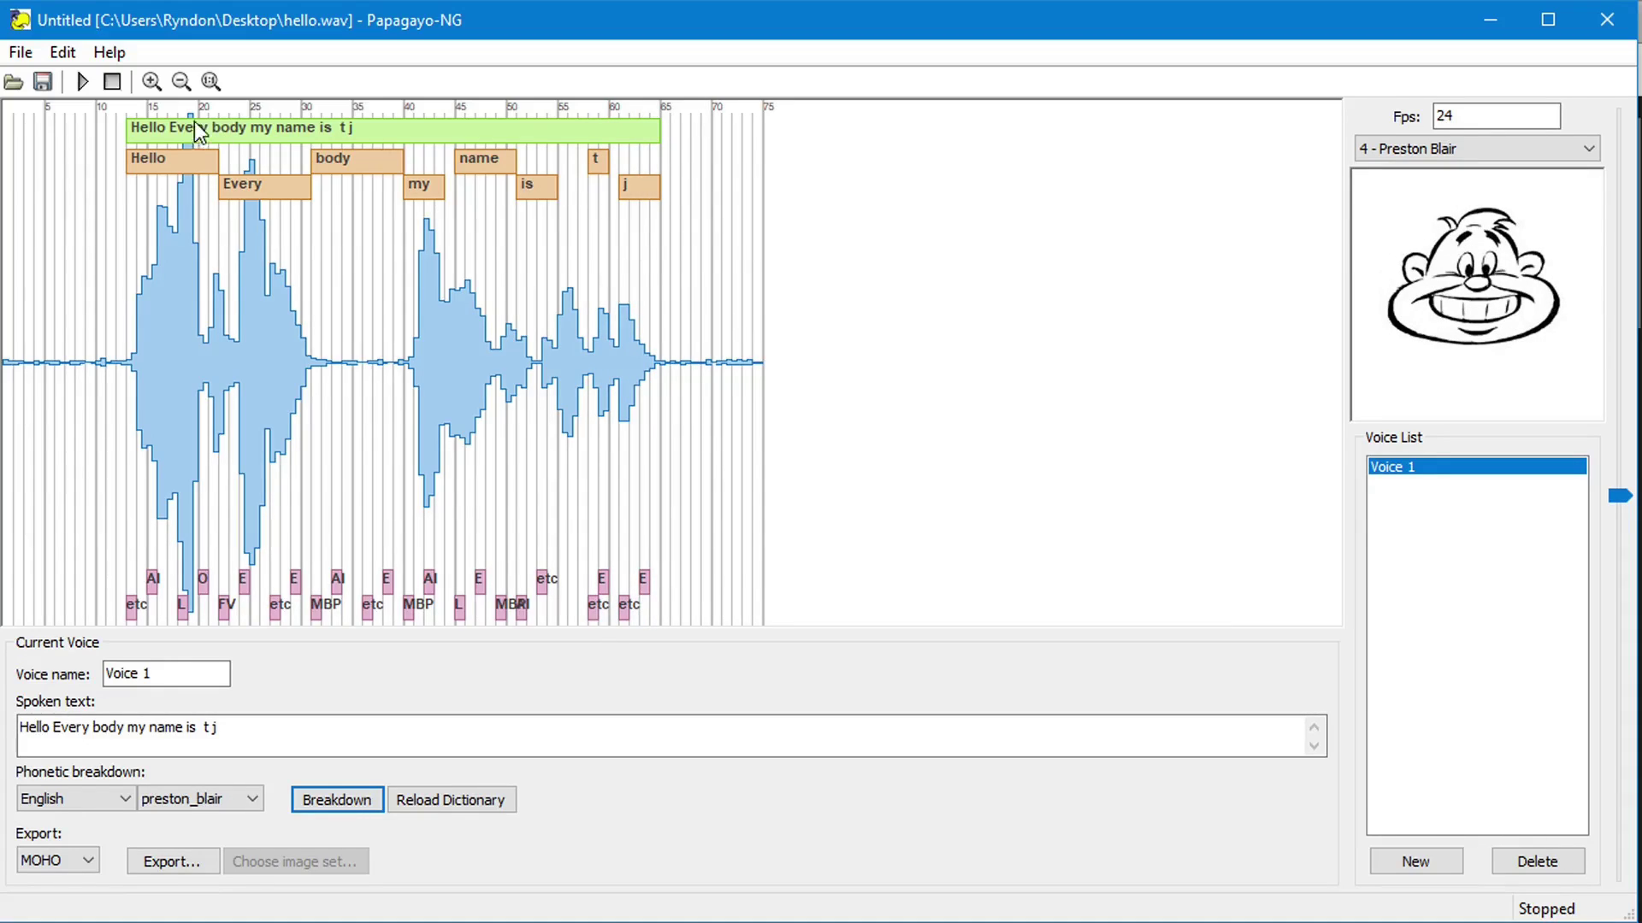
pyautogui.moveTo(393, 105); pyautogui.dragTo(711, 146)
# Step: Export the lip-sync in MOHO format as 'hello' to the Desktop, then reveal the desktop
pyautogui.click(58, 859)
pyautogui.click(60, 858)
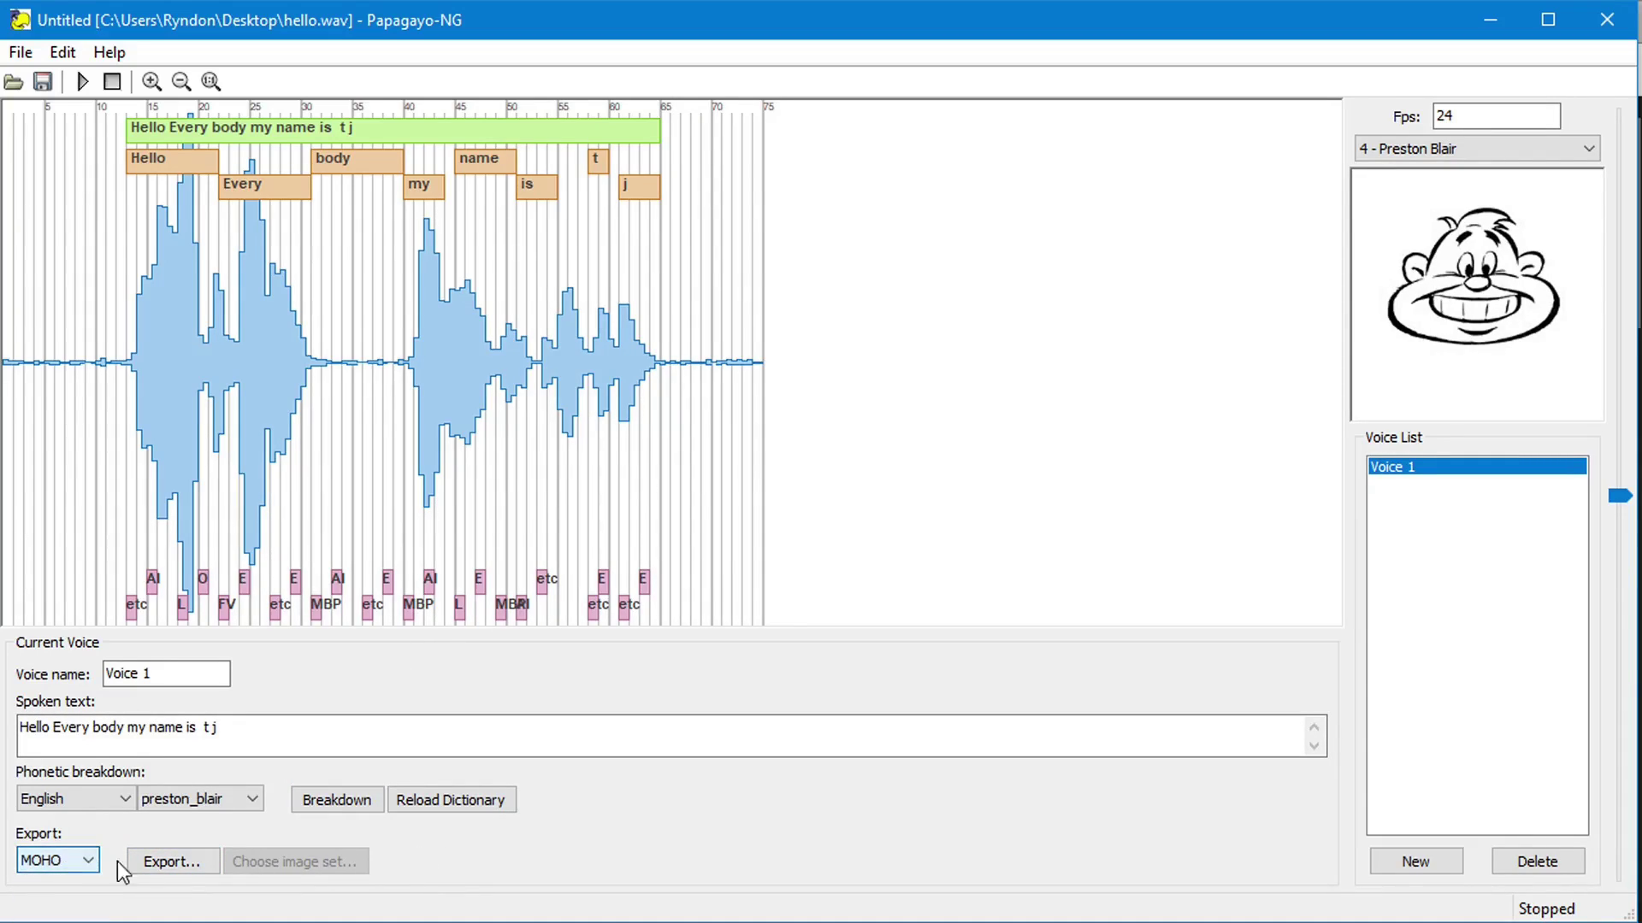
pyautogui.click(171, 861)
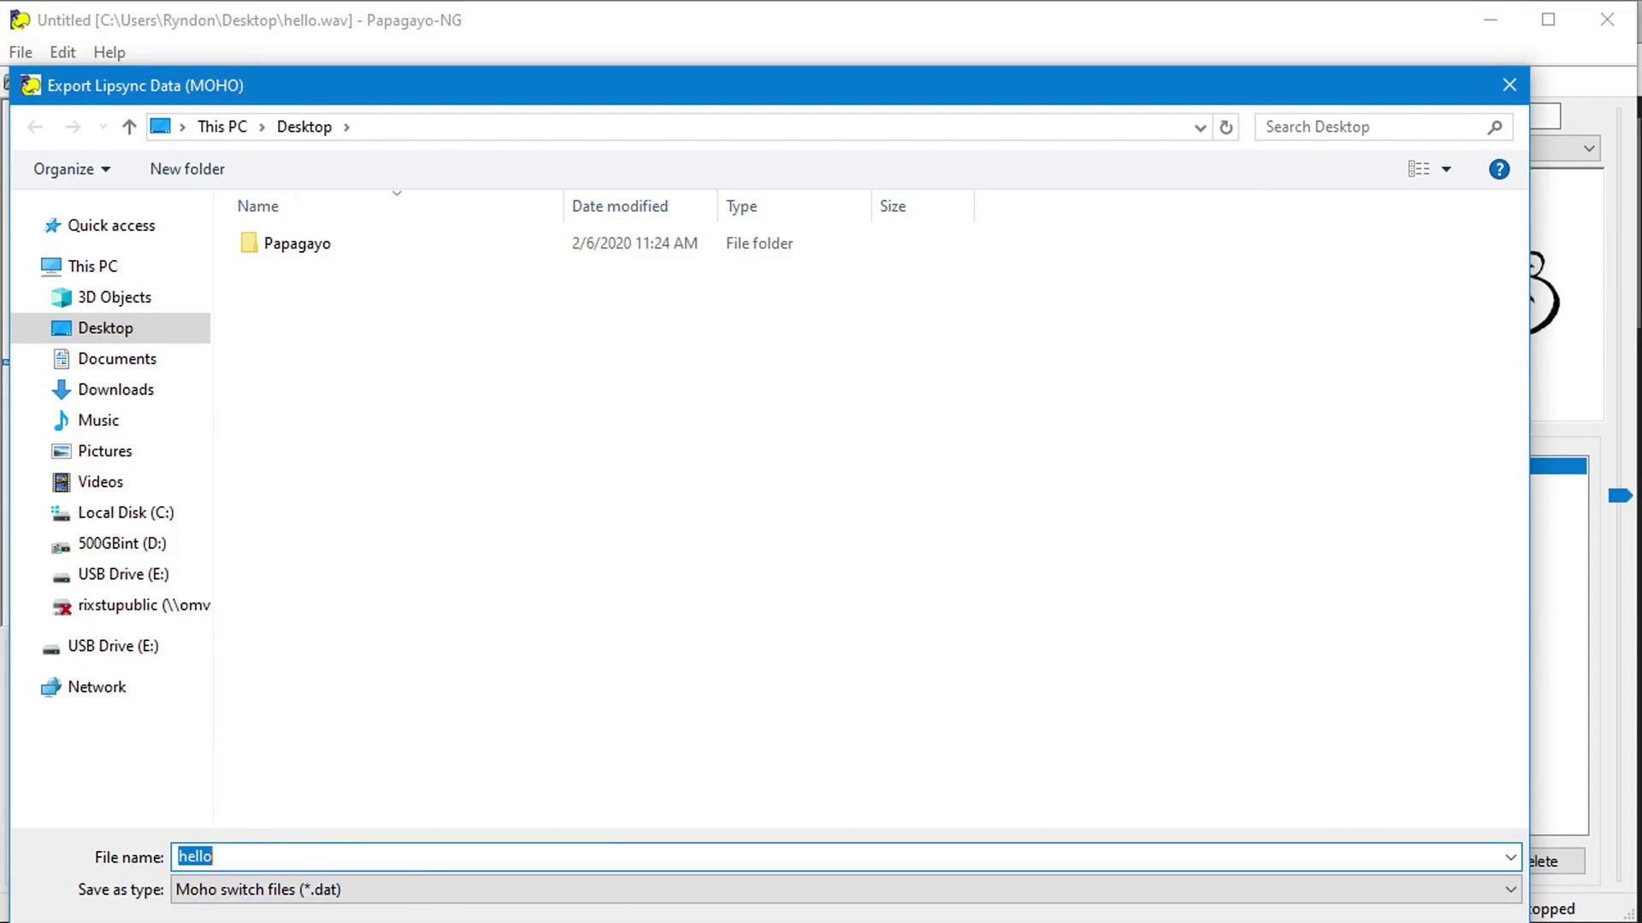
pyautogui.press('Return')
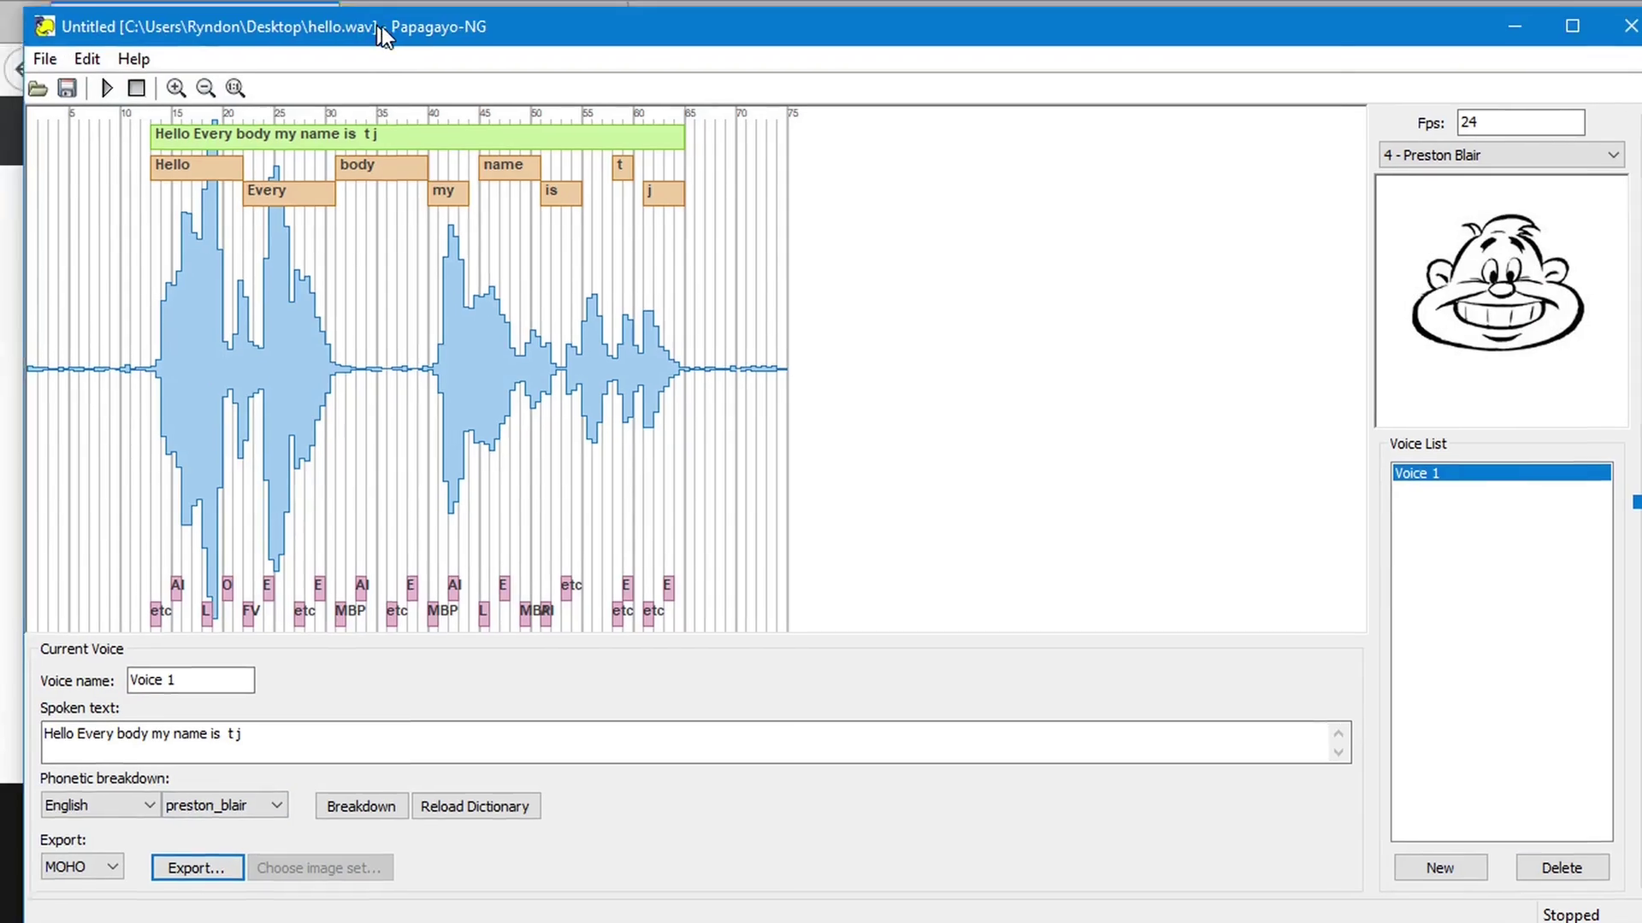
pyautogui.click(1509, 13)
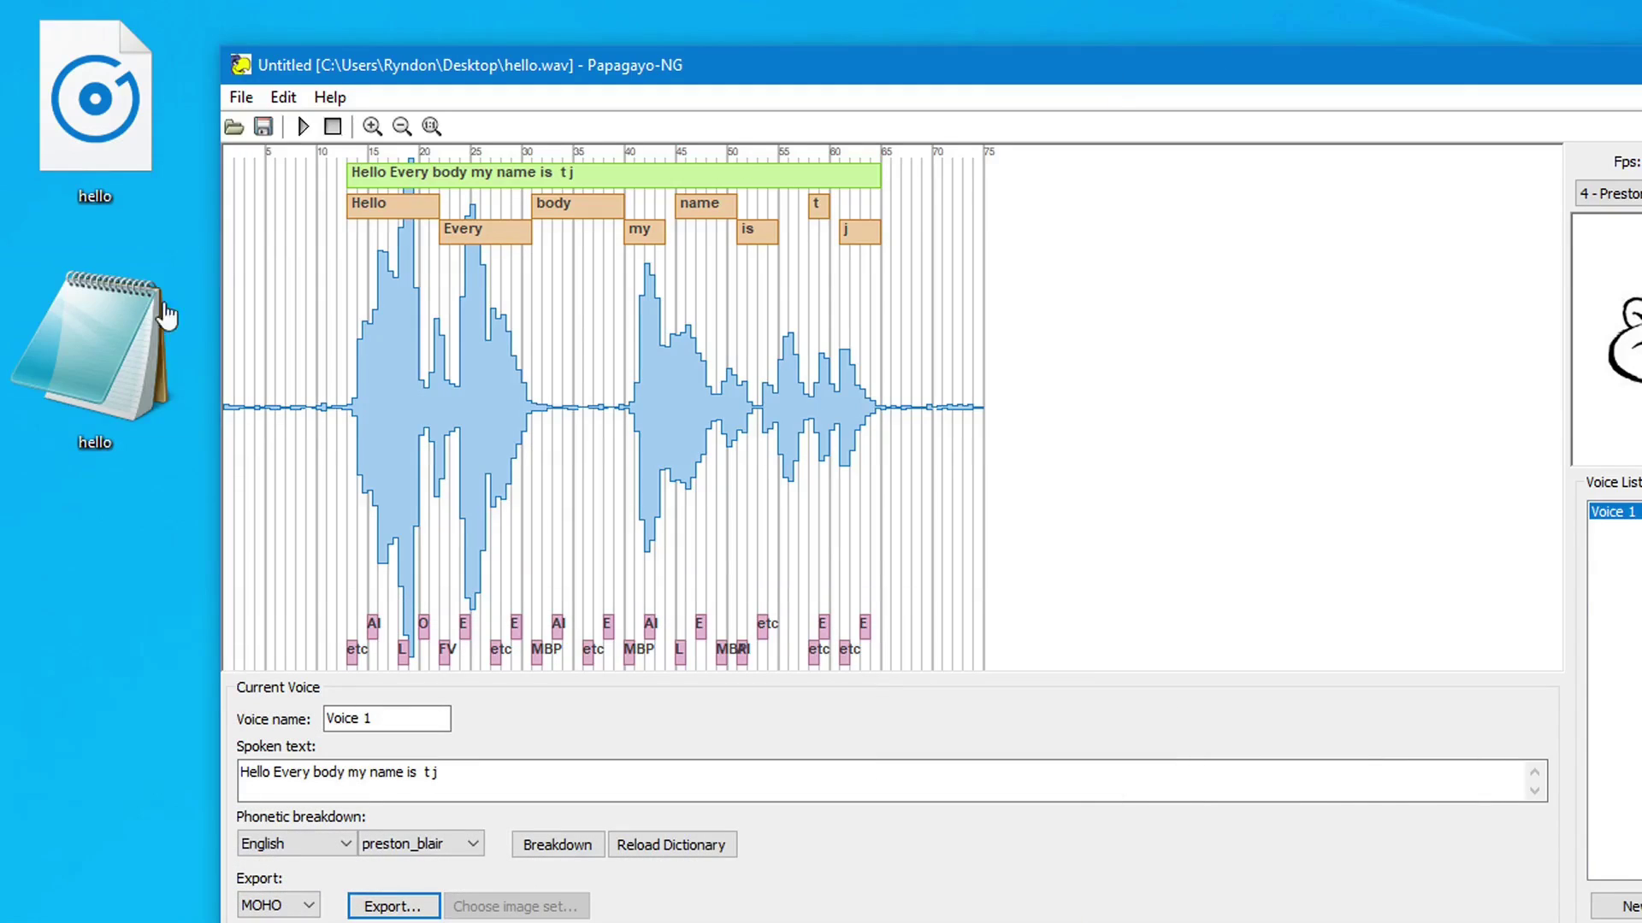
# Step: Open hello.dat in Notepad, scroll its MohoSwitch1 frame list, and bring the mouth-images folder alongside
pyautogui.doubleClick(165, 316)
pyautogui.moveTo(1020, 112); pyautogui.dragTo(501, 145)
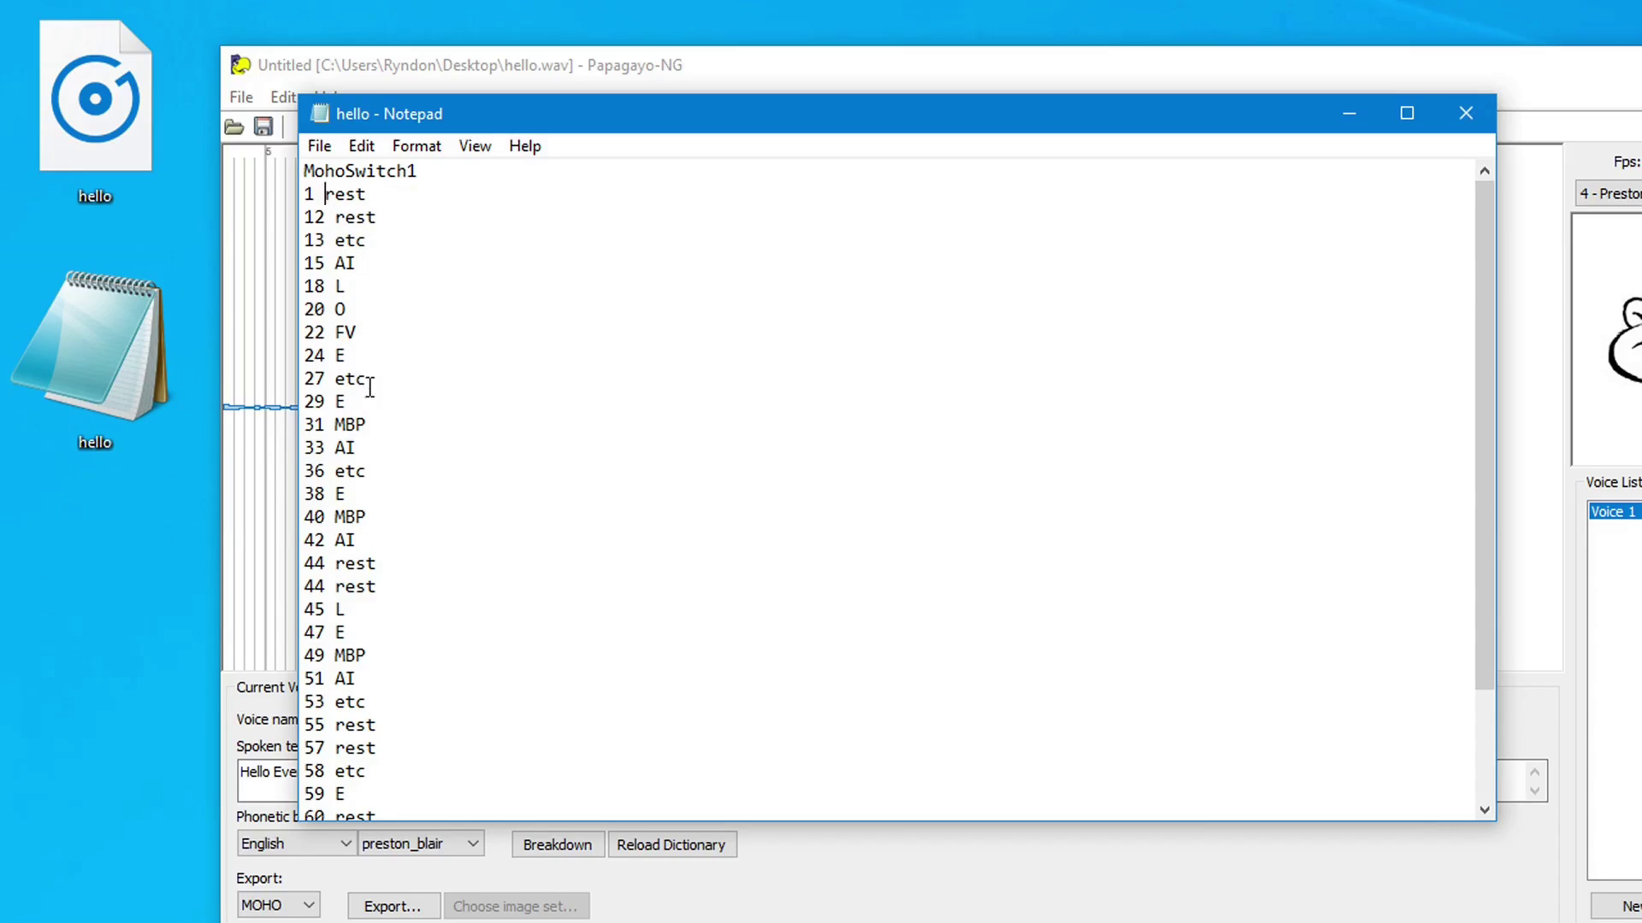
pyautogui.scroll(-2, 369, 386)
pyautogui.moveTo(335, 285); pyautogui.dragTo(366, 378)
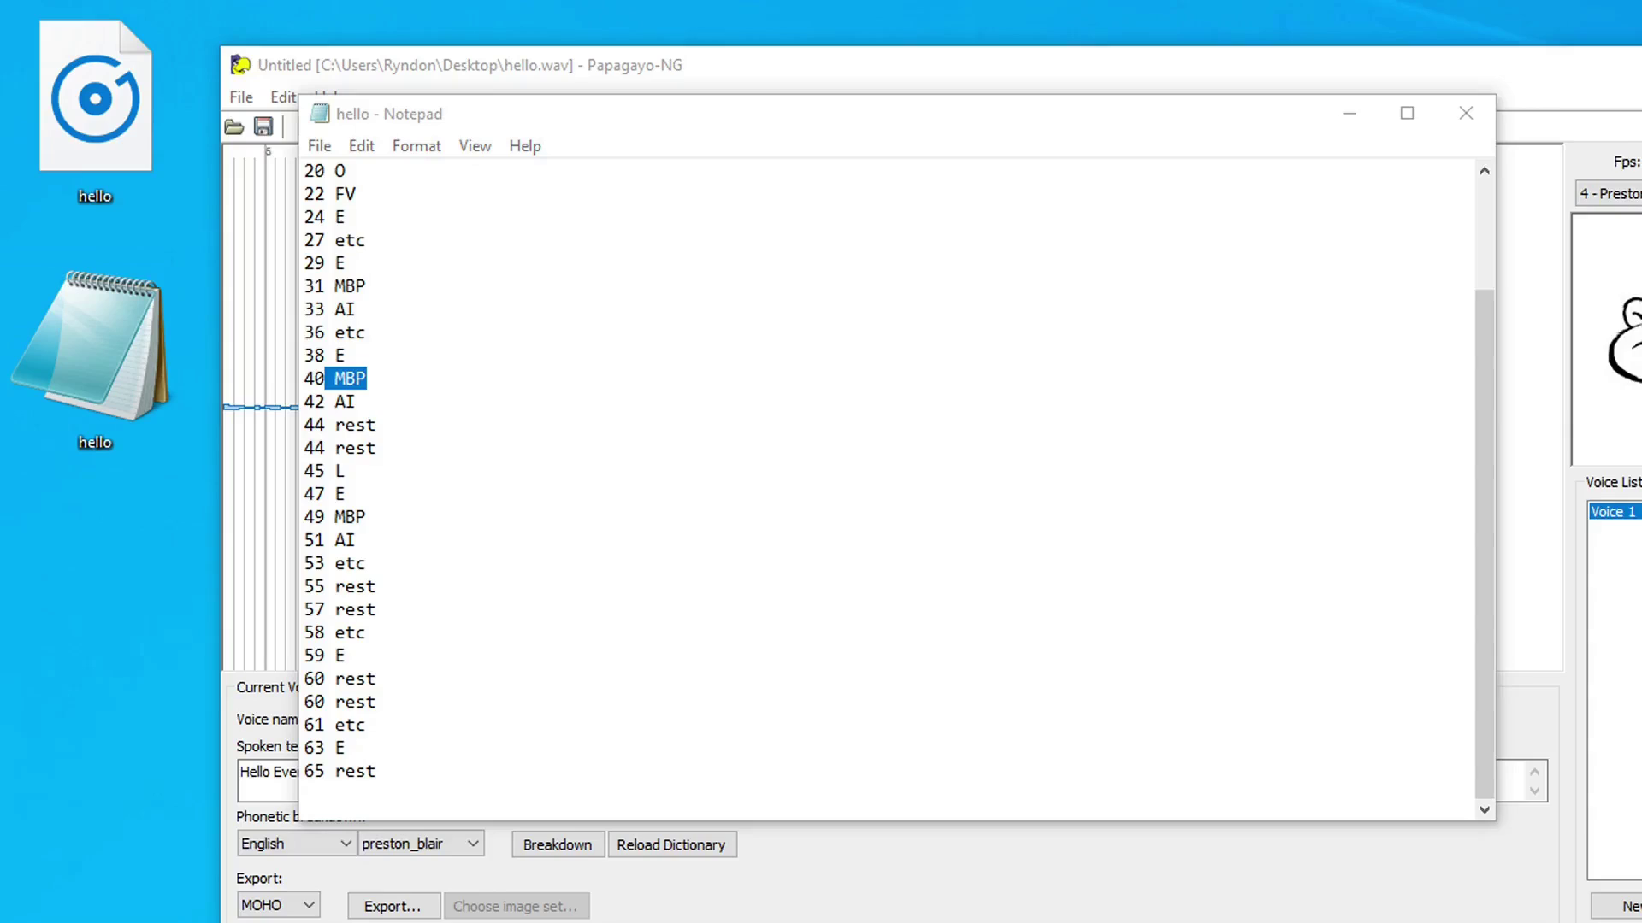
pyautogui.moveTo(1640, 110); pyautogui.dragTo(555, 99)
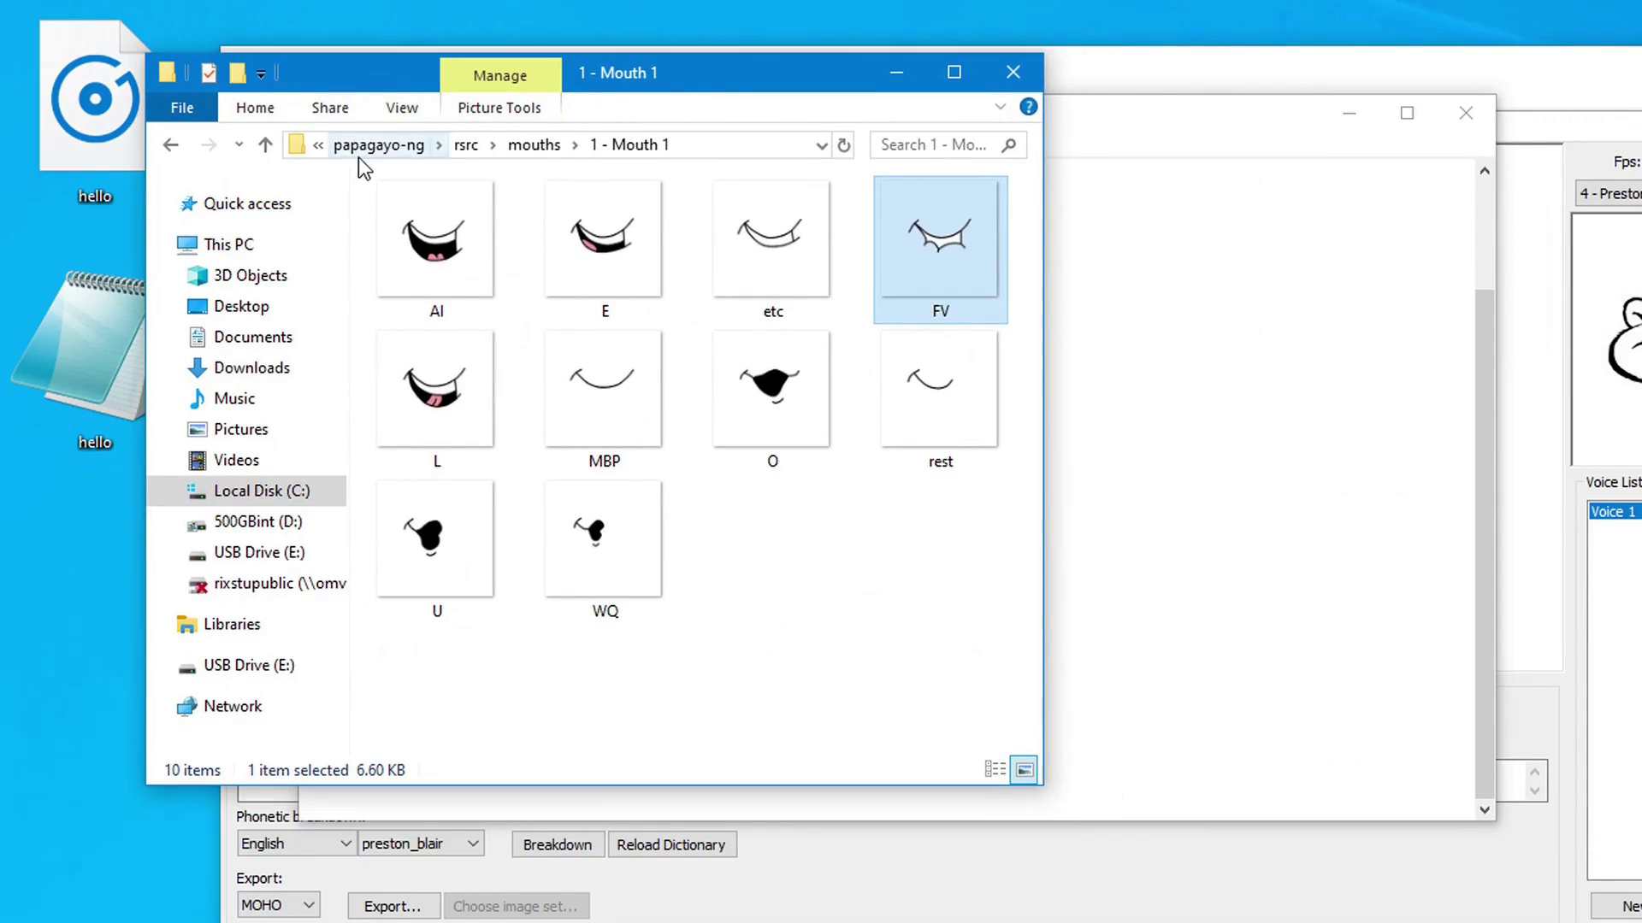
# Step: Browse from Local Disk (C:) through Program Files (x86)\Papagayo-NG\papagayo-ng into rsrc
pyautogui.click(262, 491)
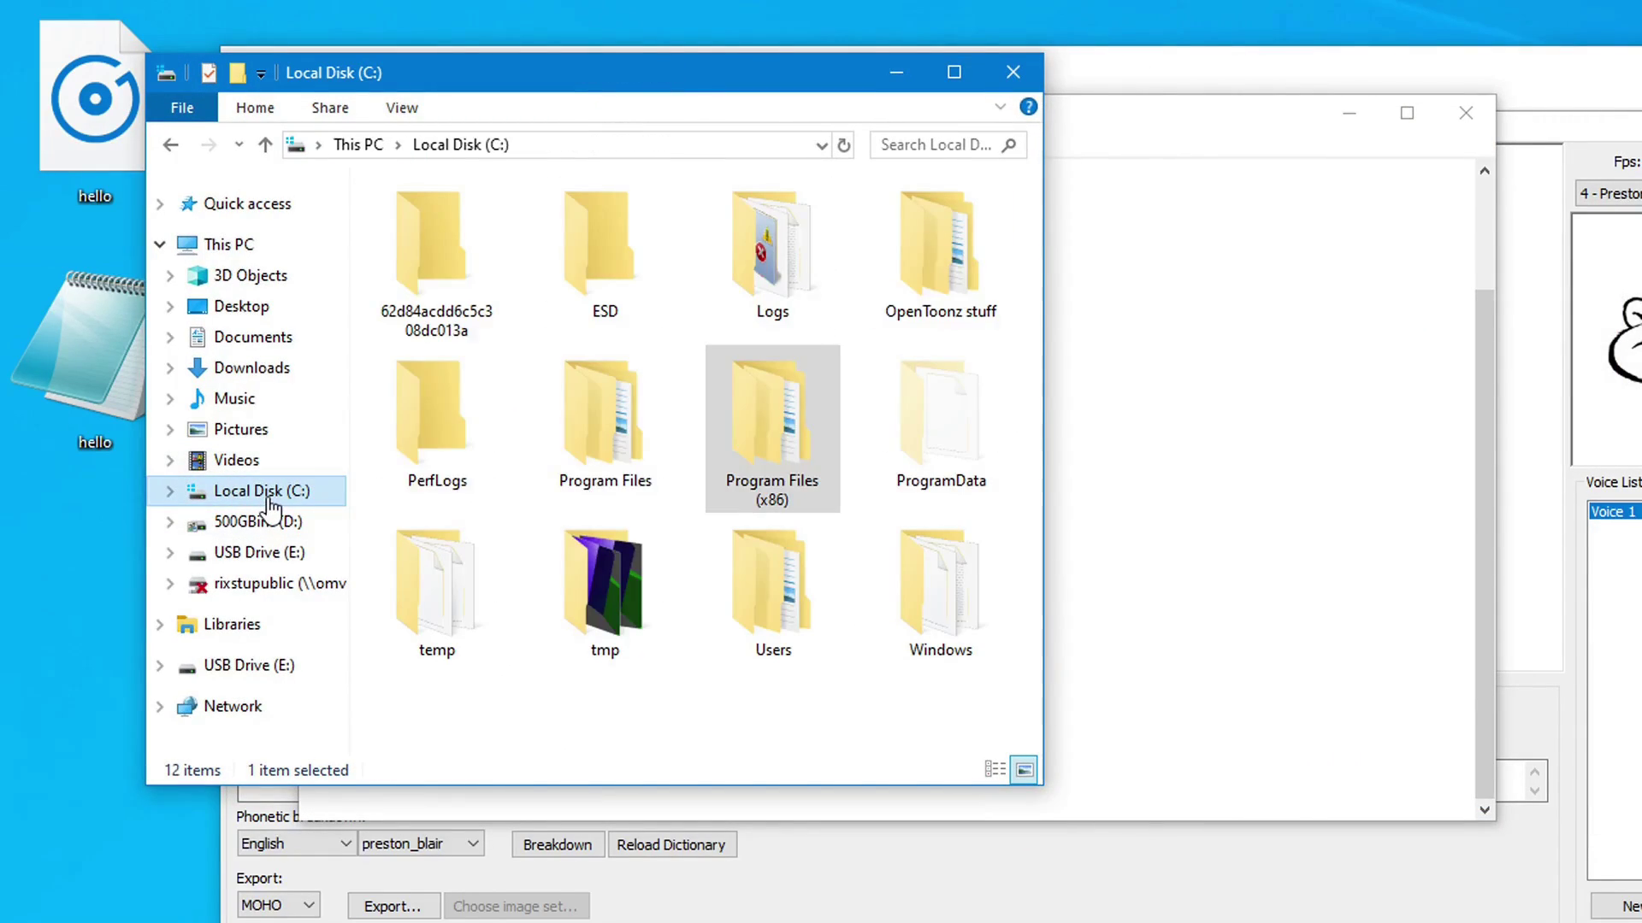
pyautogui.doubleClick(774, 496)
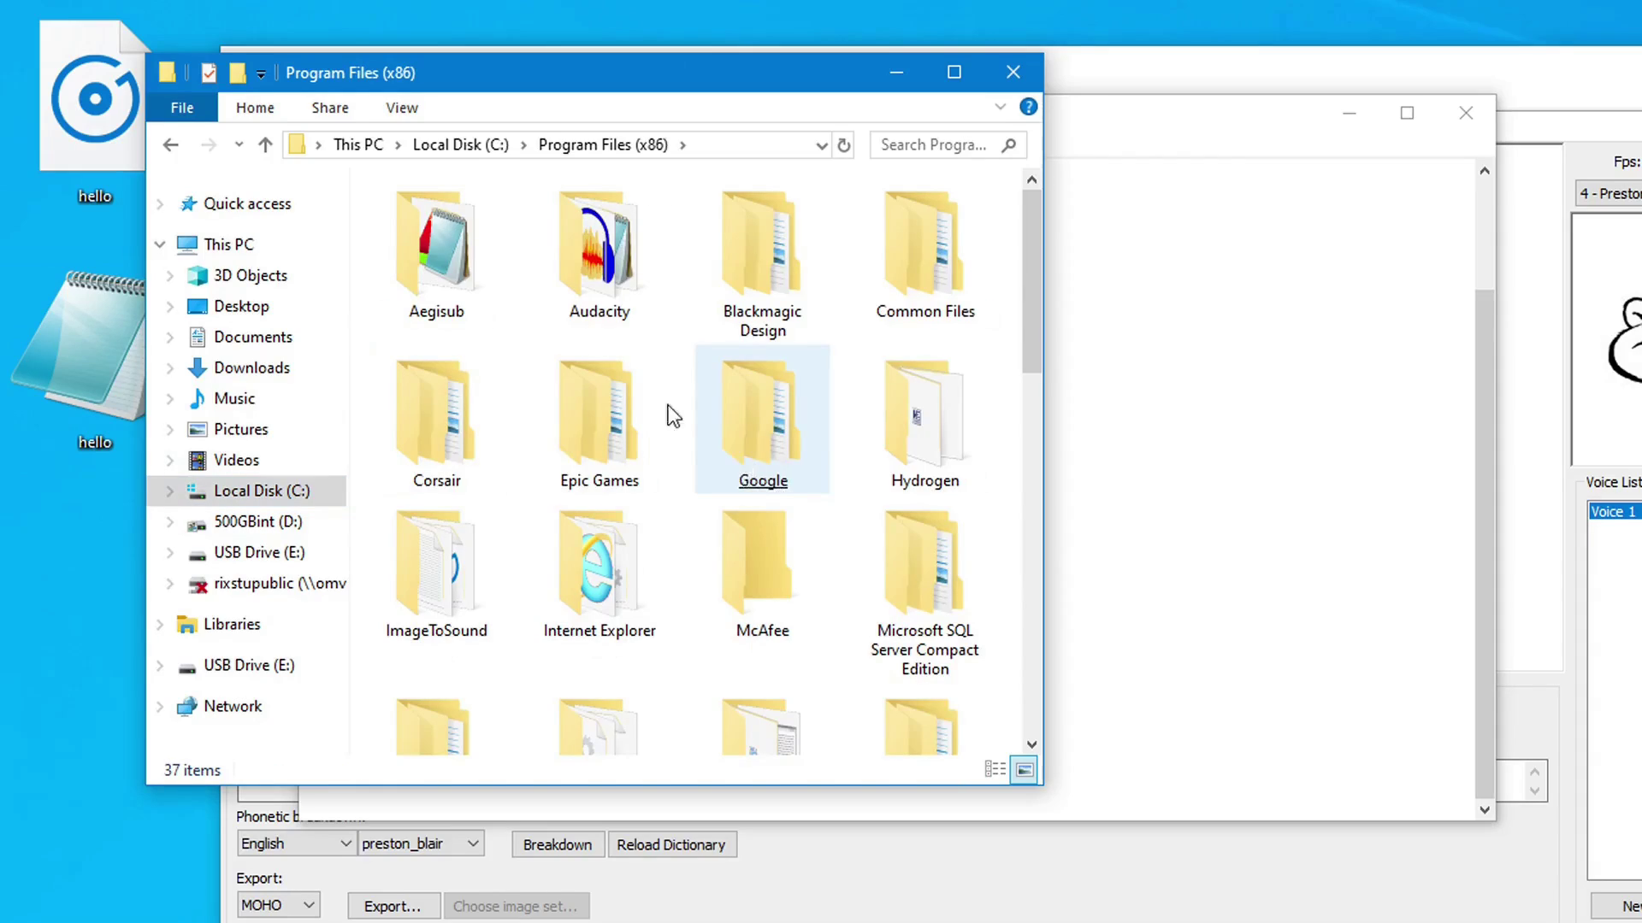
pyautogui.scroll(-5, 684, 432)
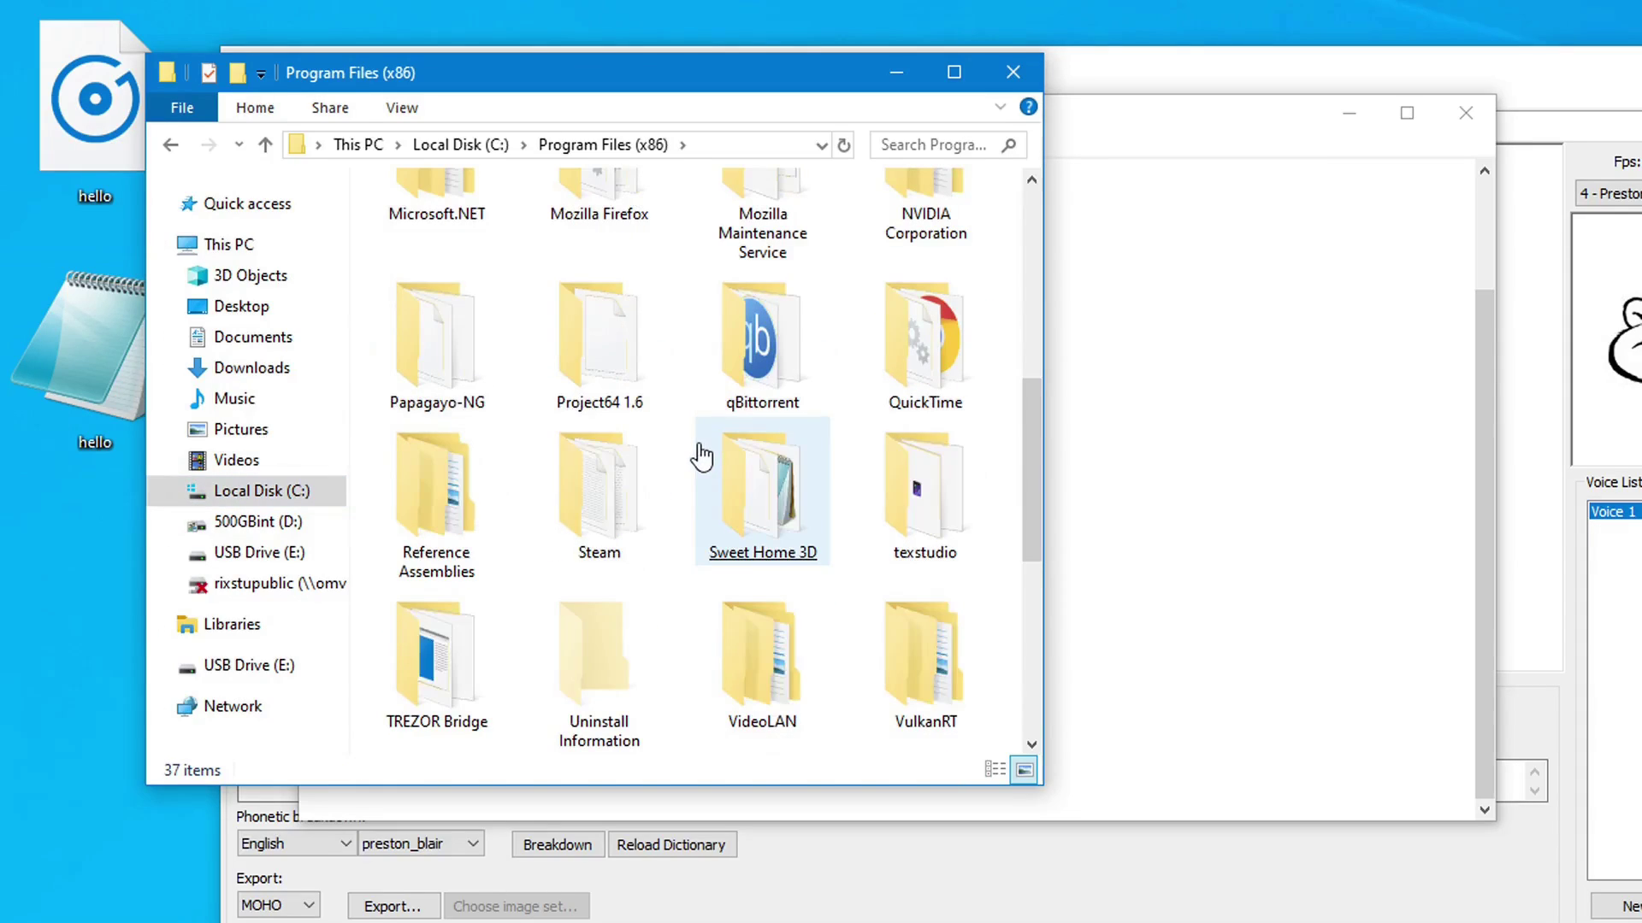
pyautogui.doubleClick(458, 404)
pyautogui.click(459, 389)
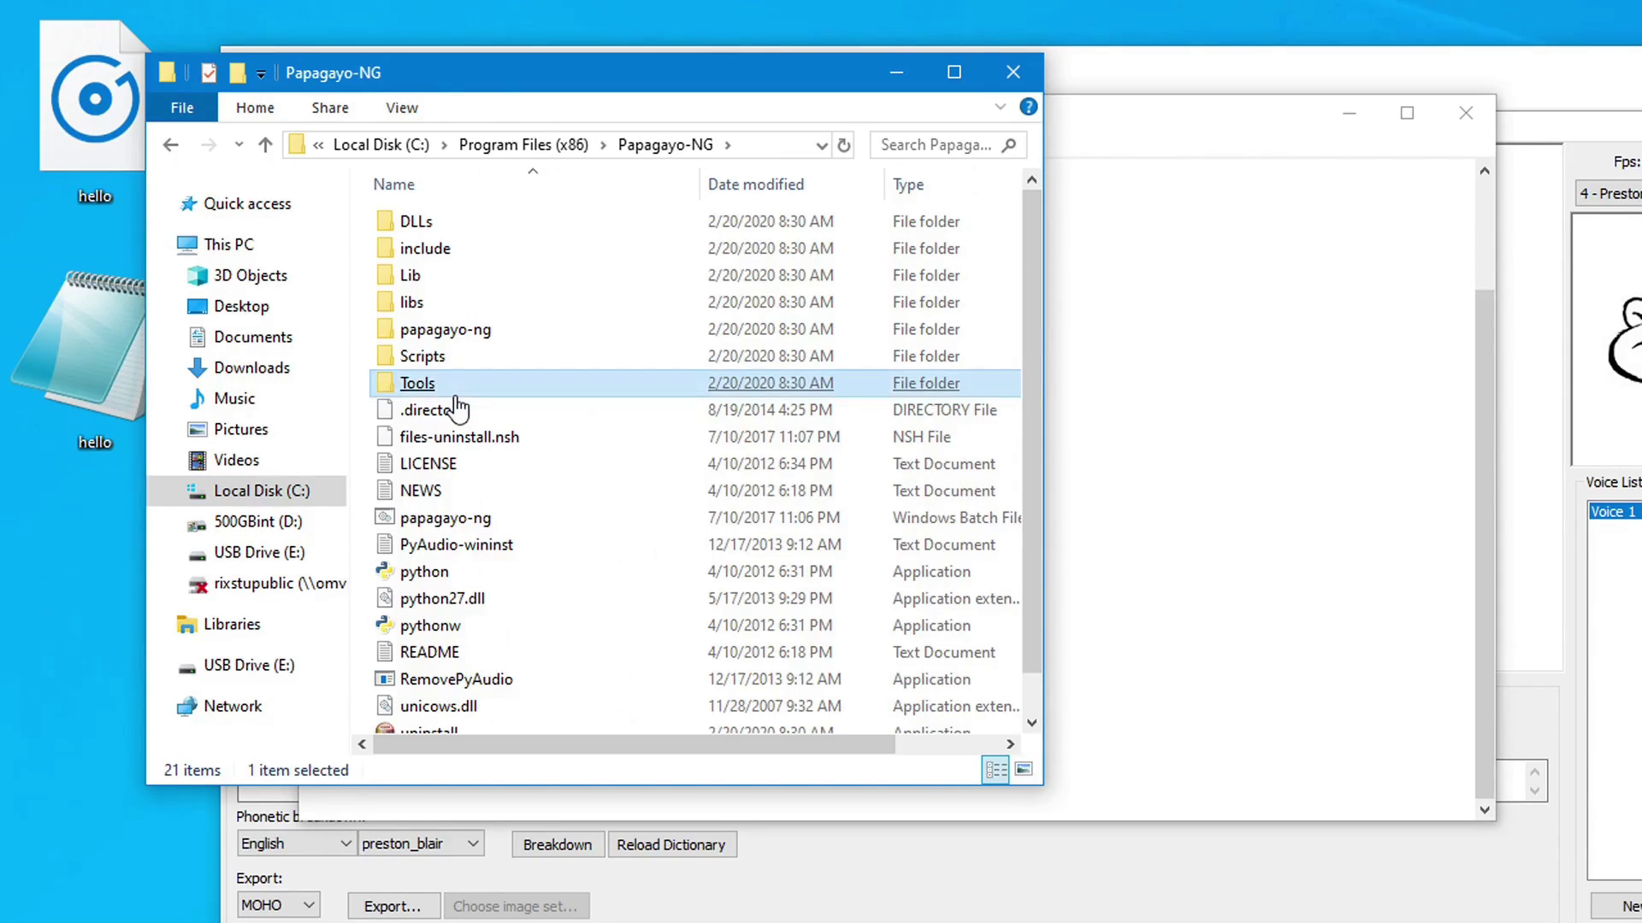
pyautogui.doubleClick(459, 331)
pyautogui.click(460, 332)
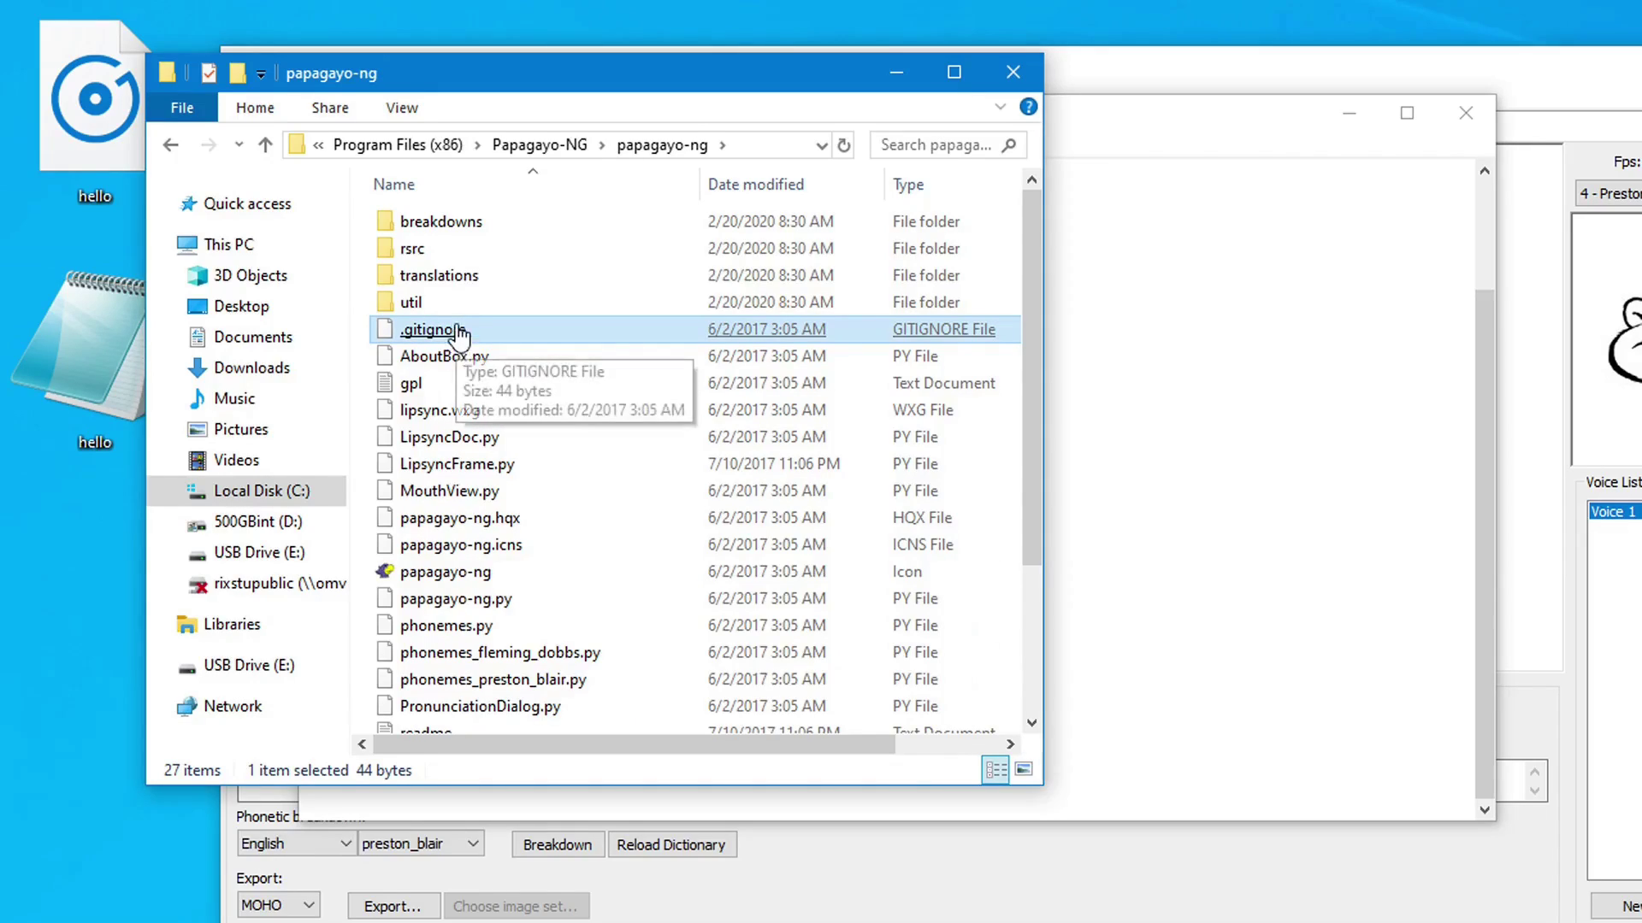
pyautogui.doubleClick(432, 261)
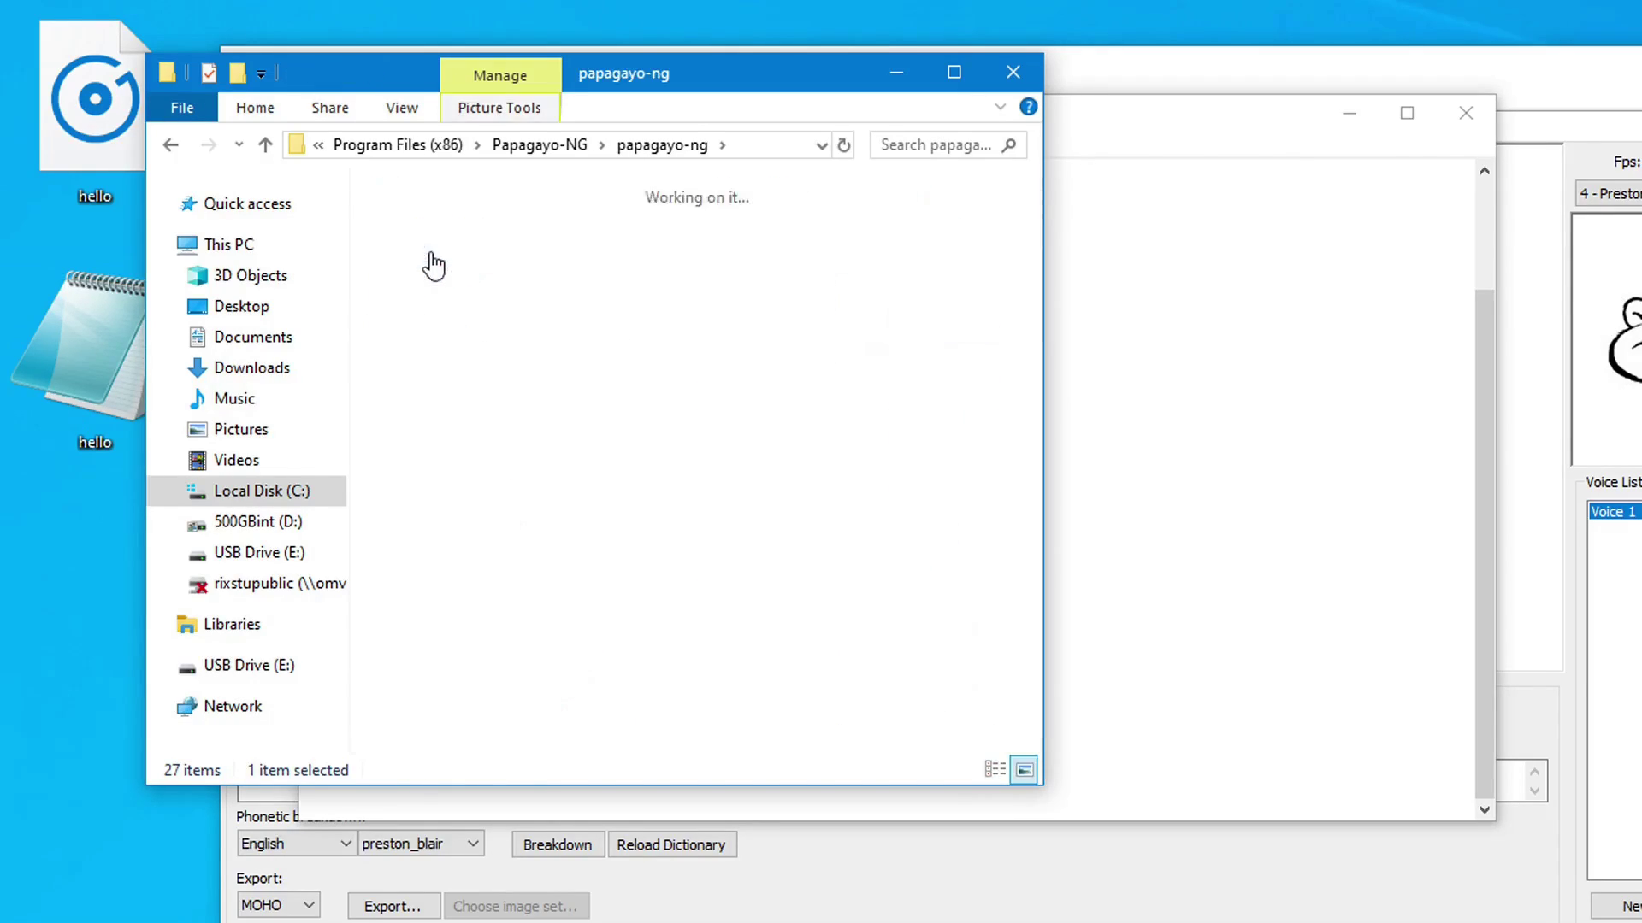
# Step: Open the mouths folder, glance at 1 - Mouth 1, then open 4 - Preston Blair
pyautogui.click(587, 461)
pyautogui.doubleClick(605, 275)
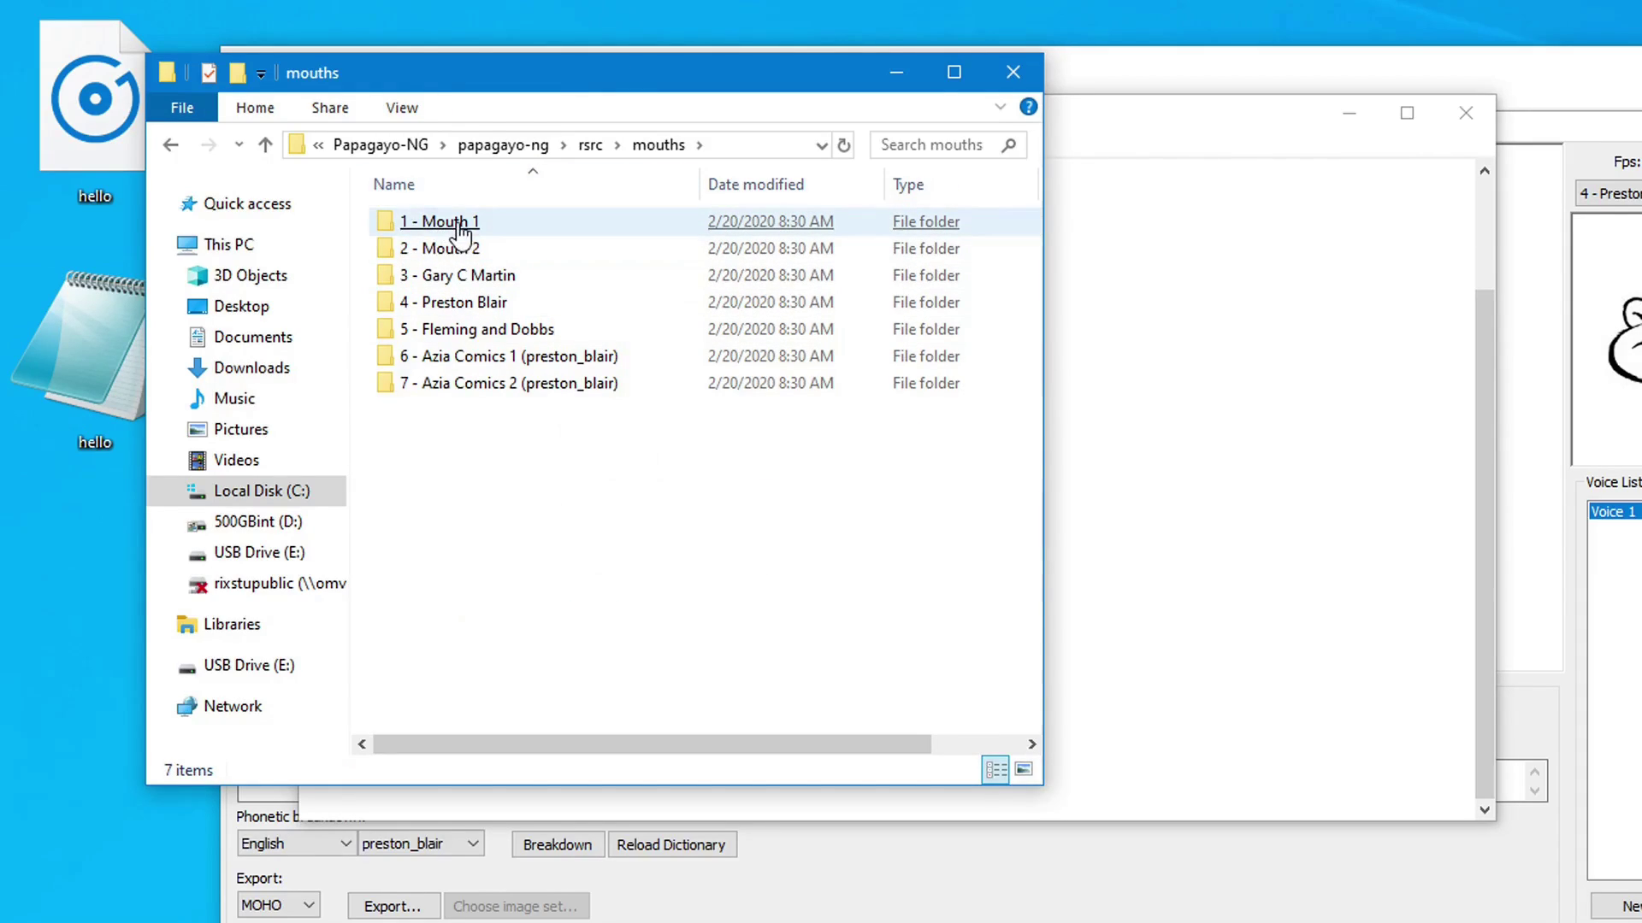
pyautogui.doubleClick(454, 222)
pyautogui.click(536, 149)
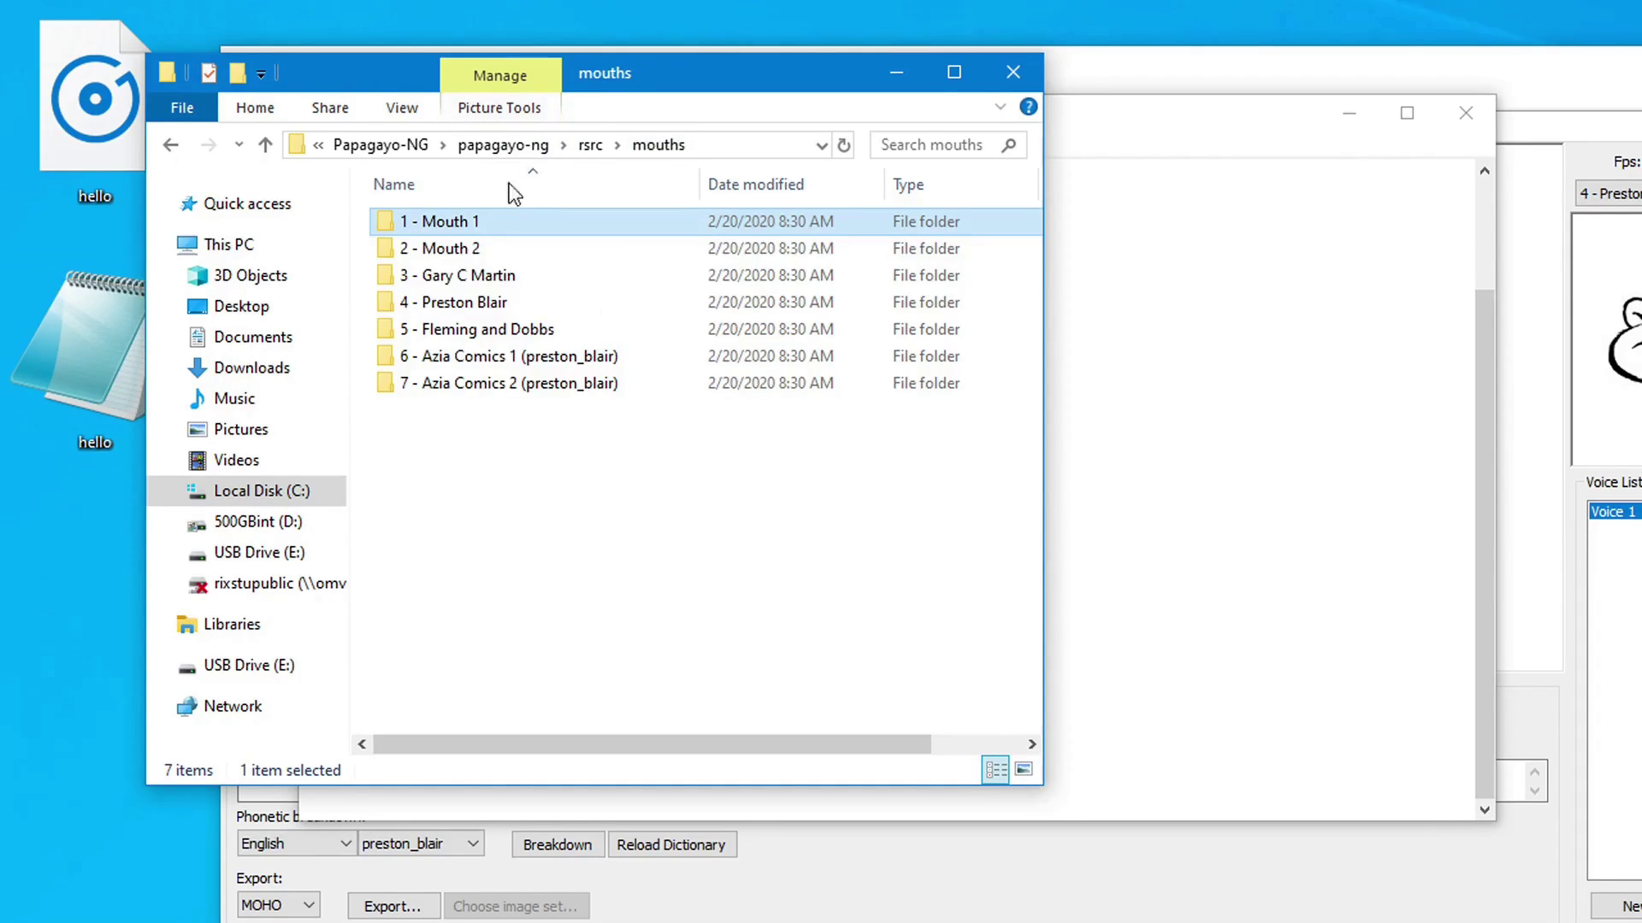
pyautogui.doubleClick(463, 302)
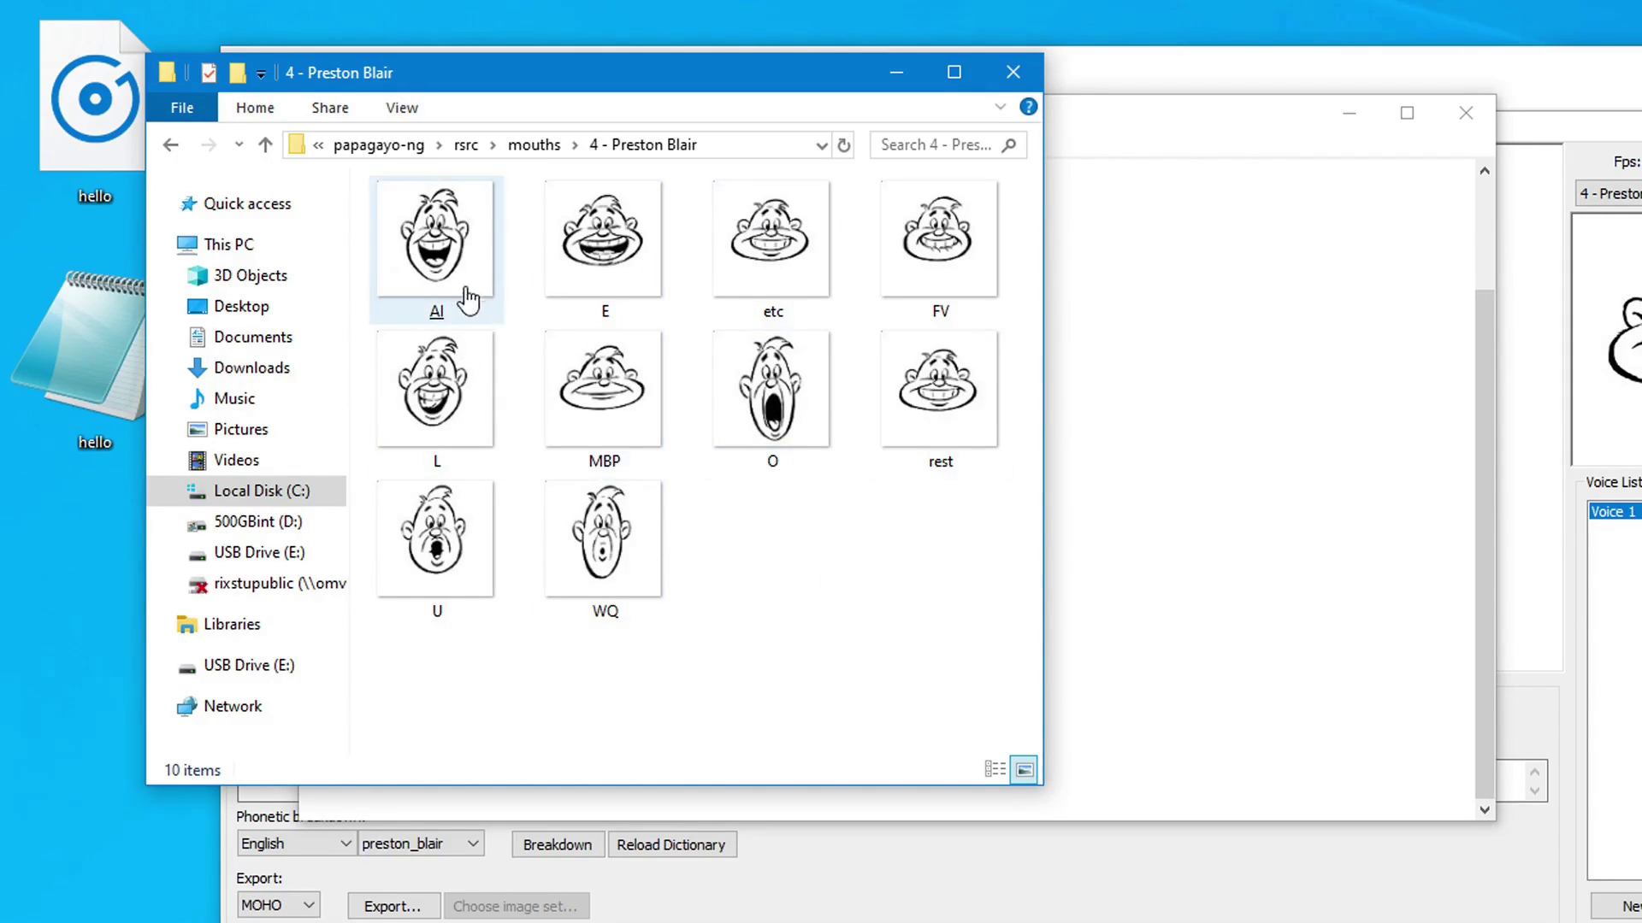
pyautogui.click(609, 315)
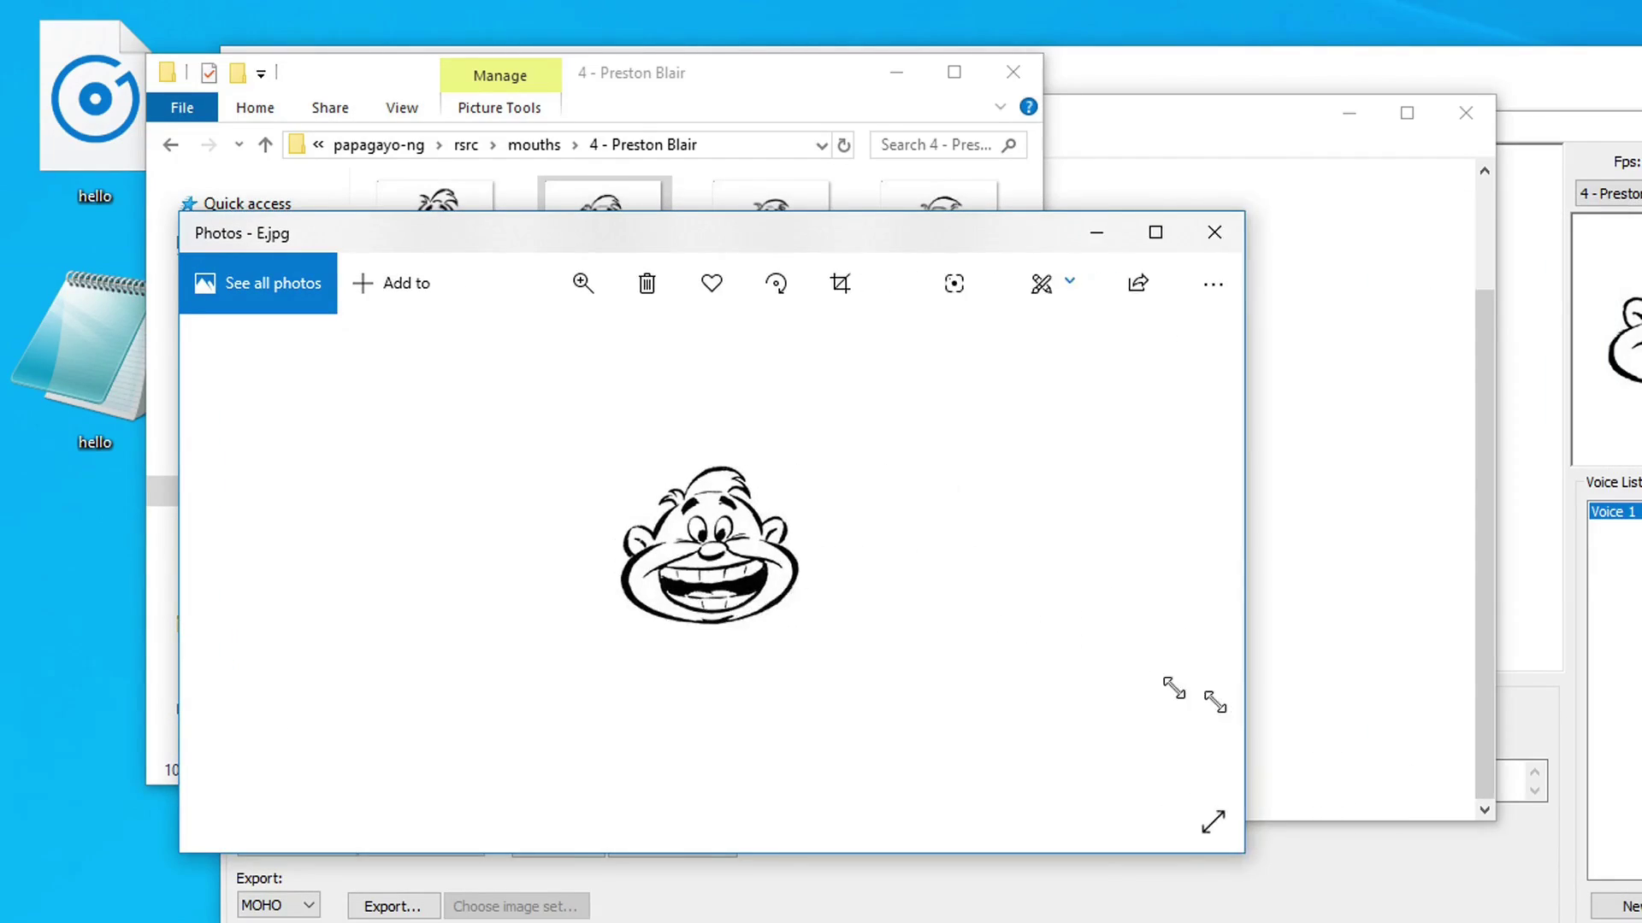
pyautogui.press('Right')
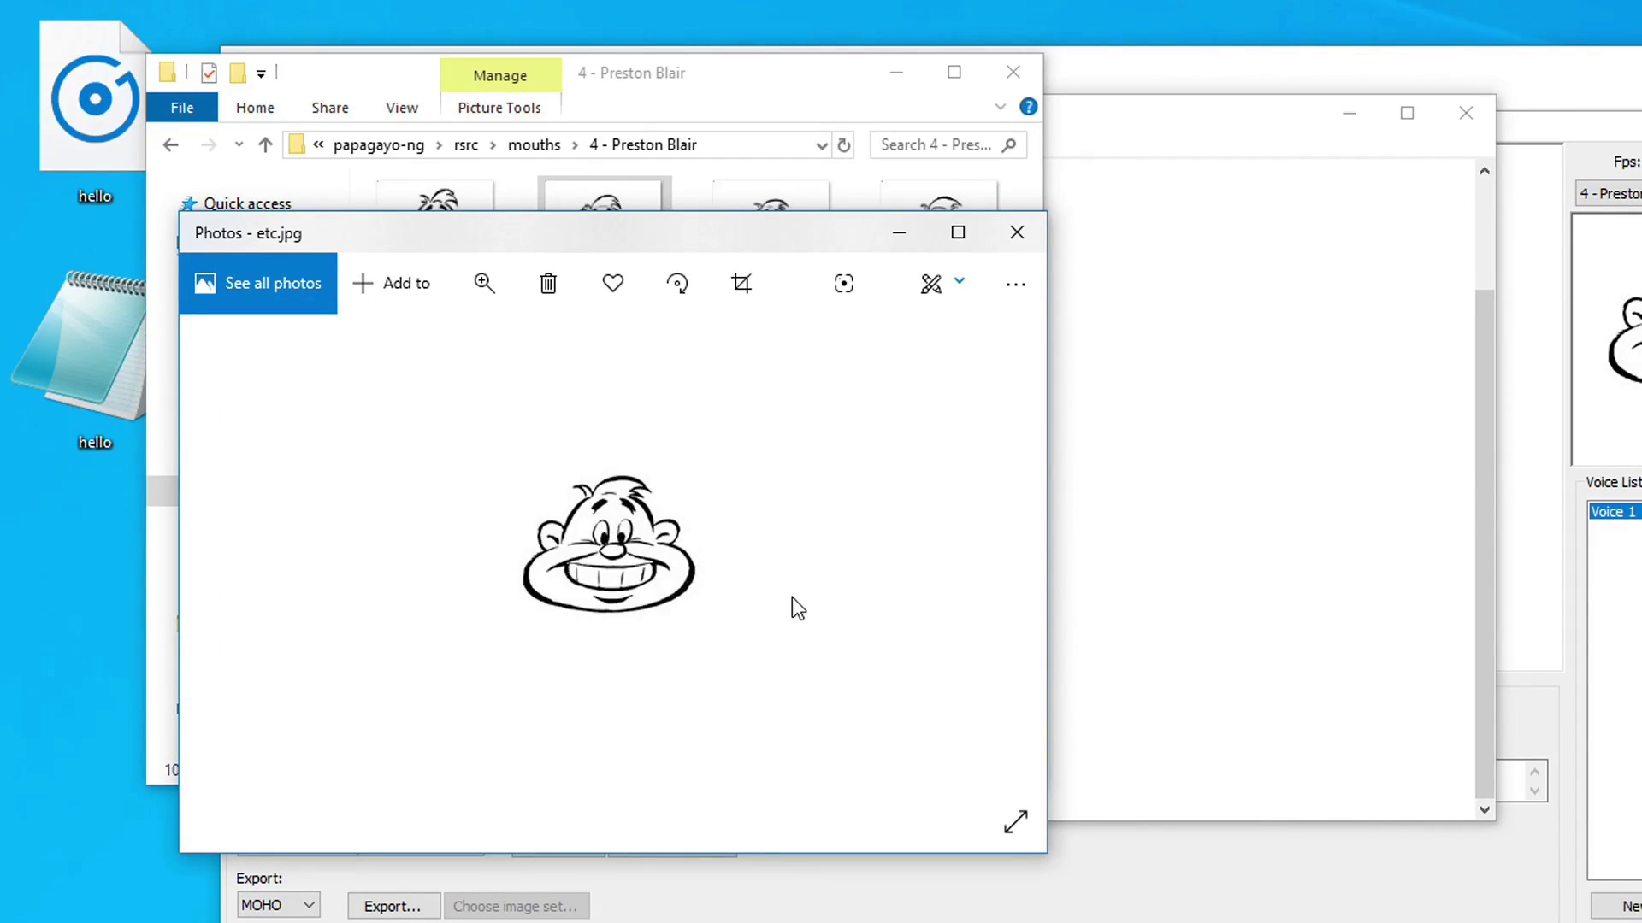
pyautogui.moveTo(561, 229); pyautogui.dragTo(1175, 152)
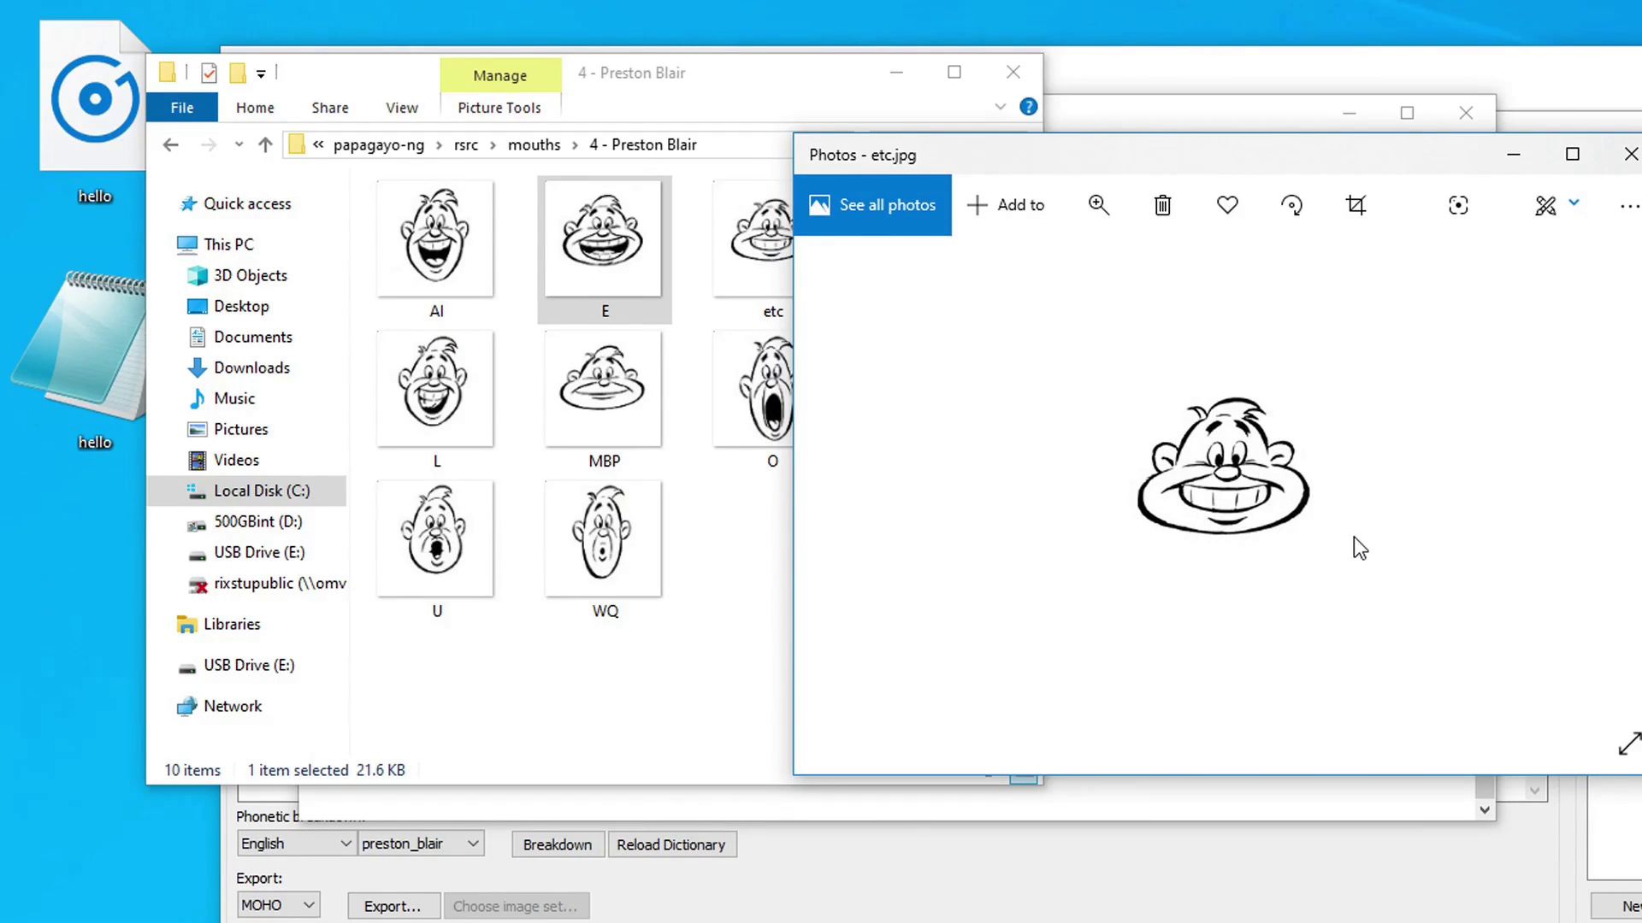
pyautogui.press('Right')
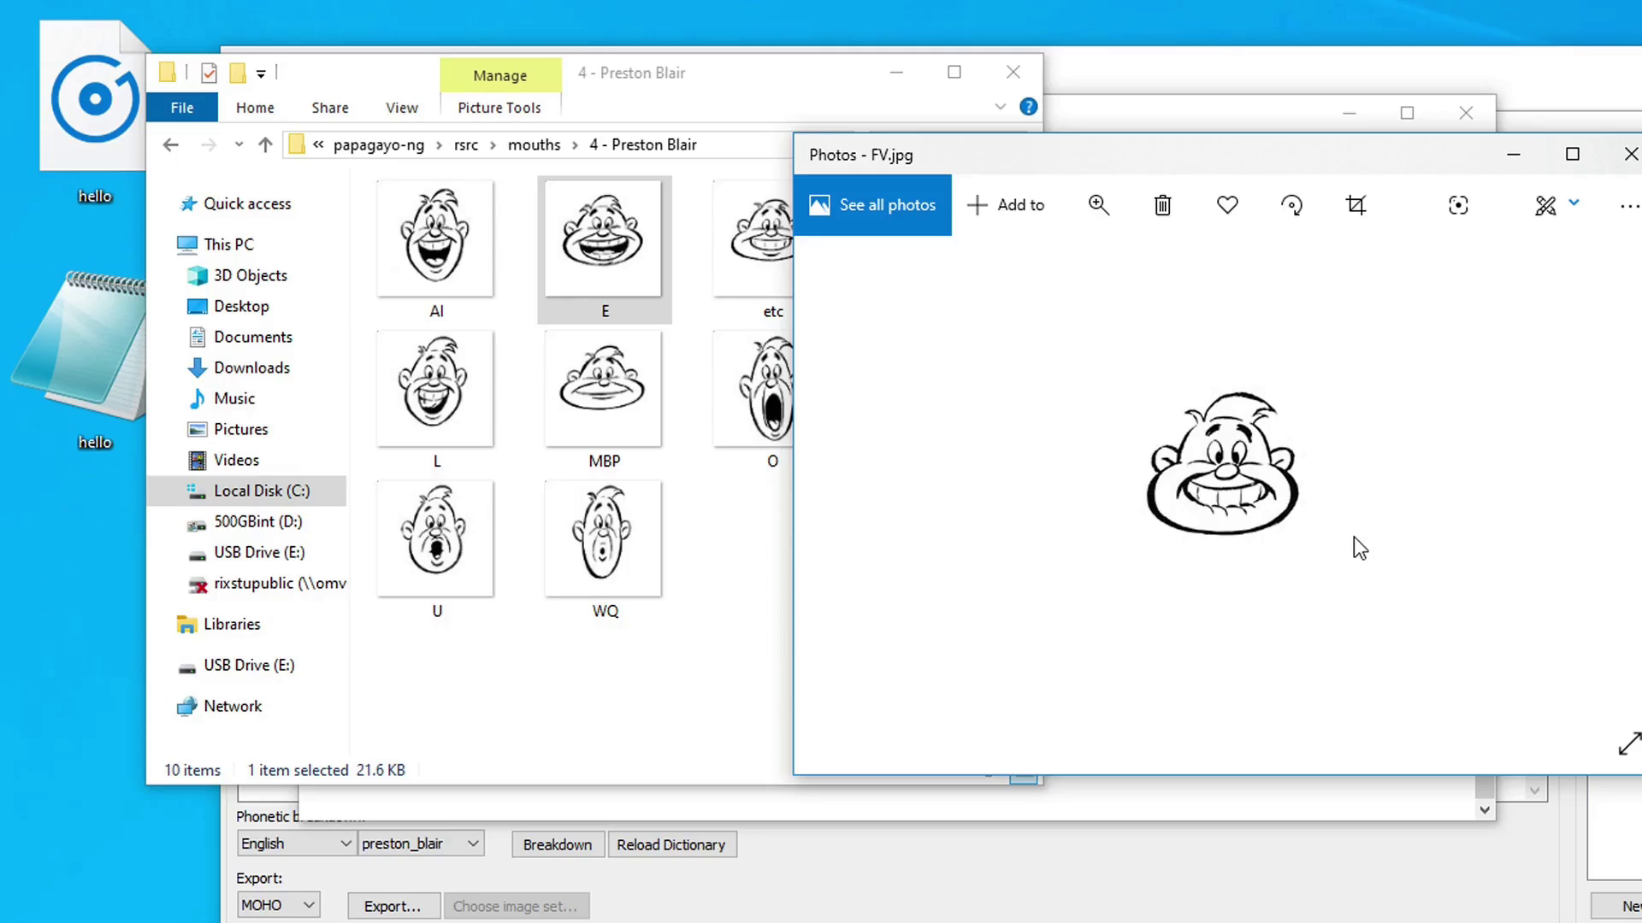
pyautogui.press('Right')
pyautogui.press('Right')
pyautogui.press('Right')
pyautogui.press('Right')
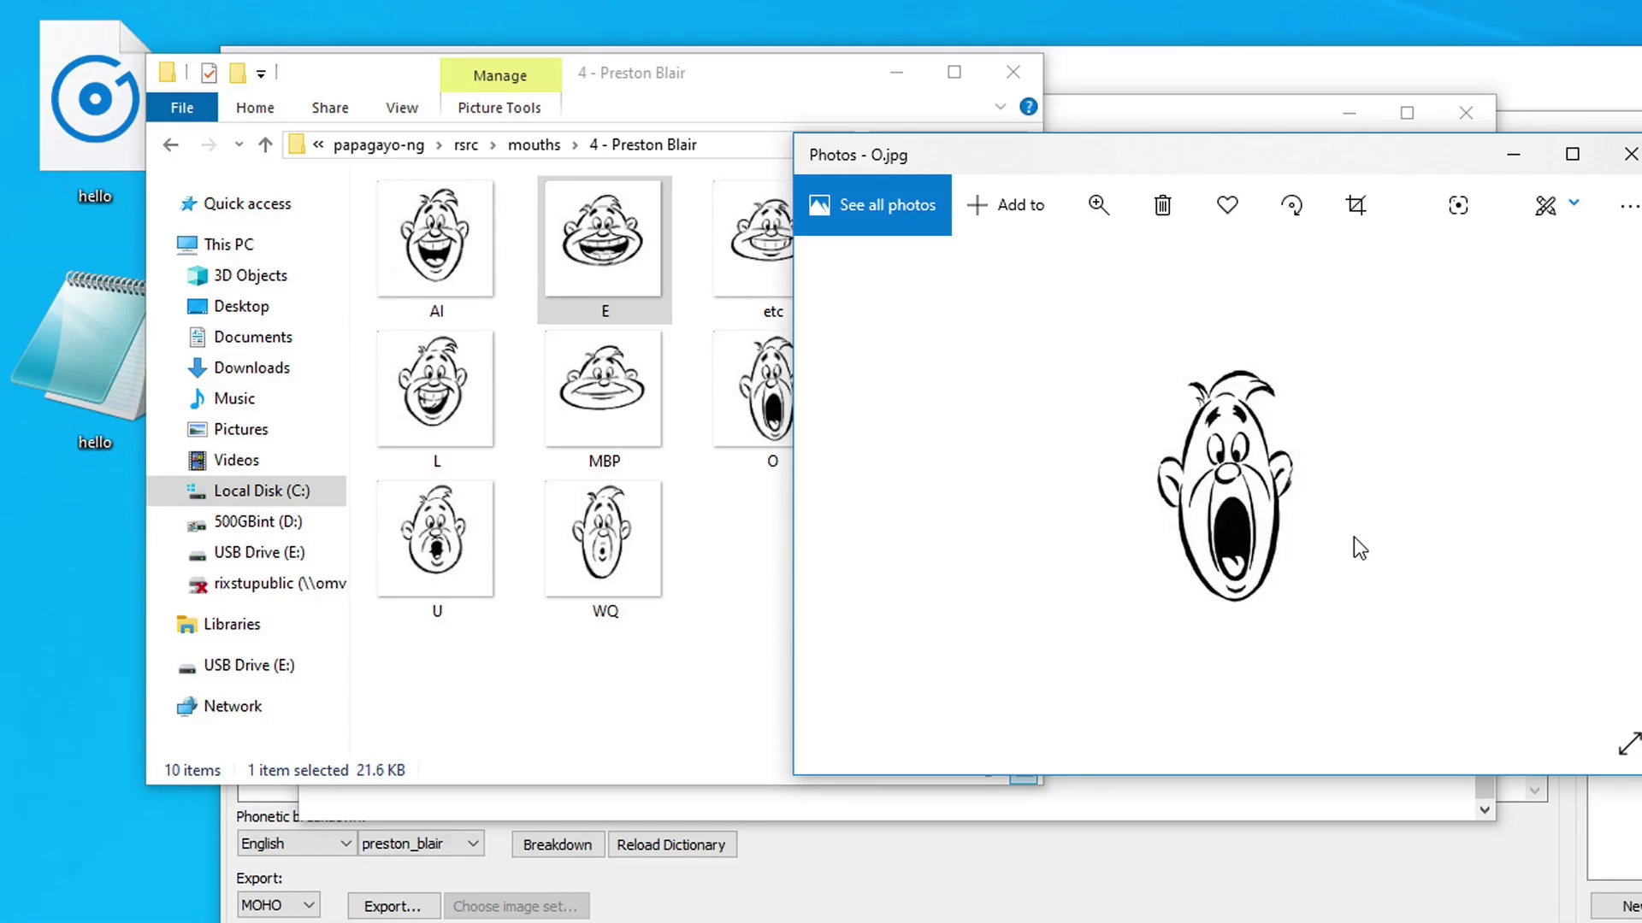
pyautogui.press('Right')
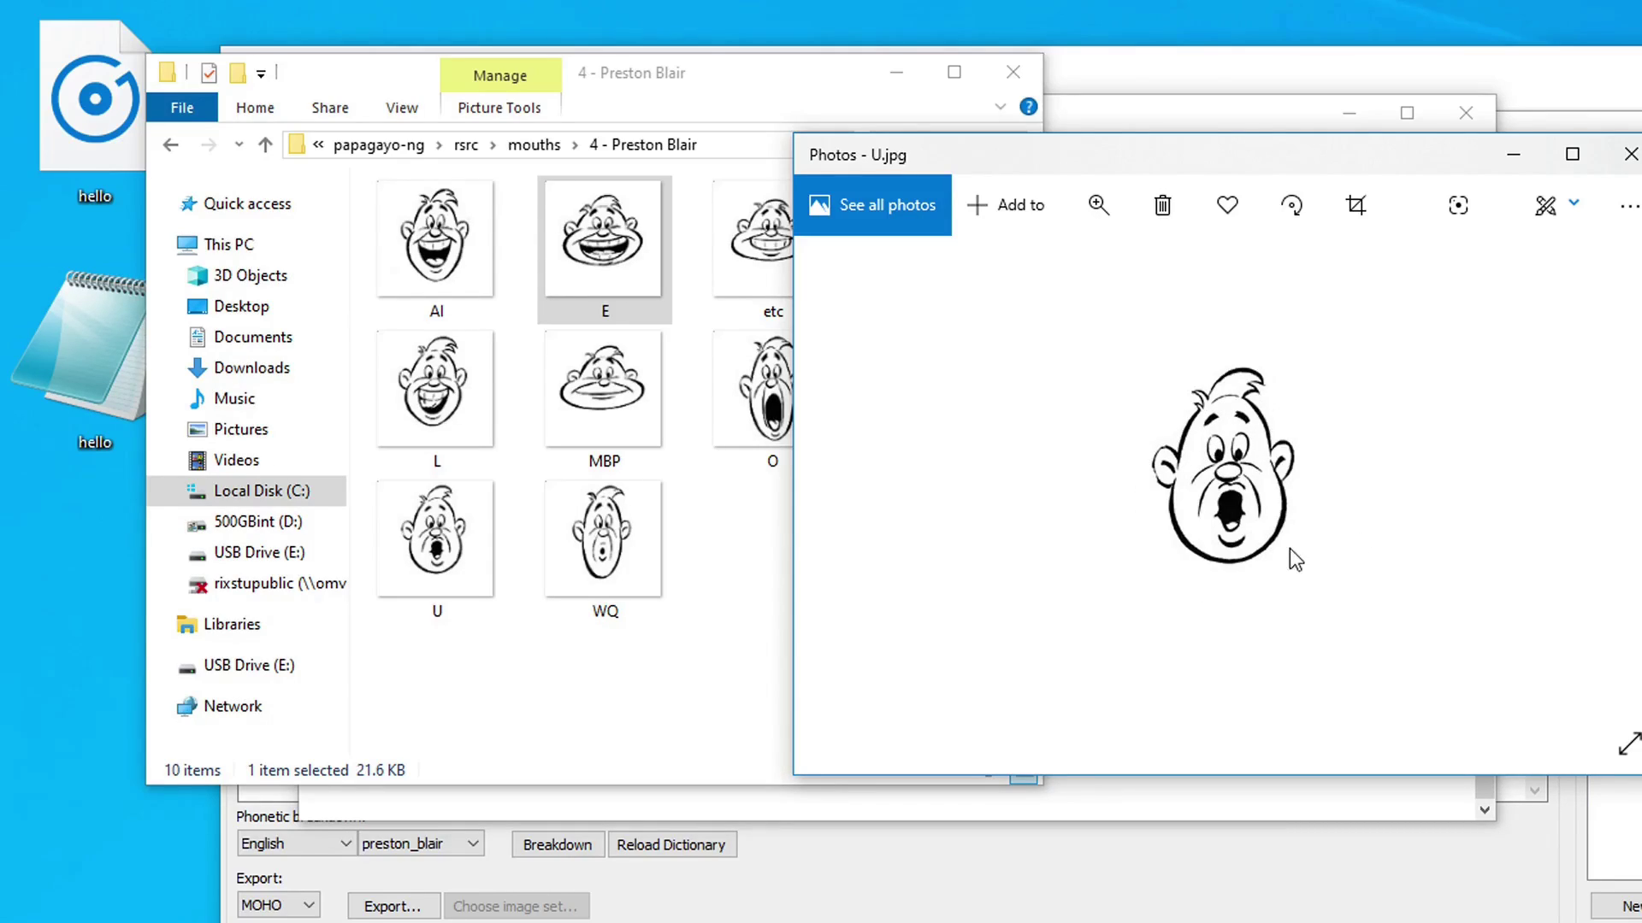
pyautogui.click(1627, 158)
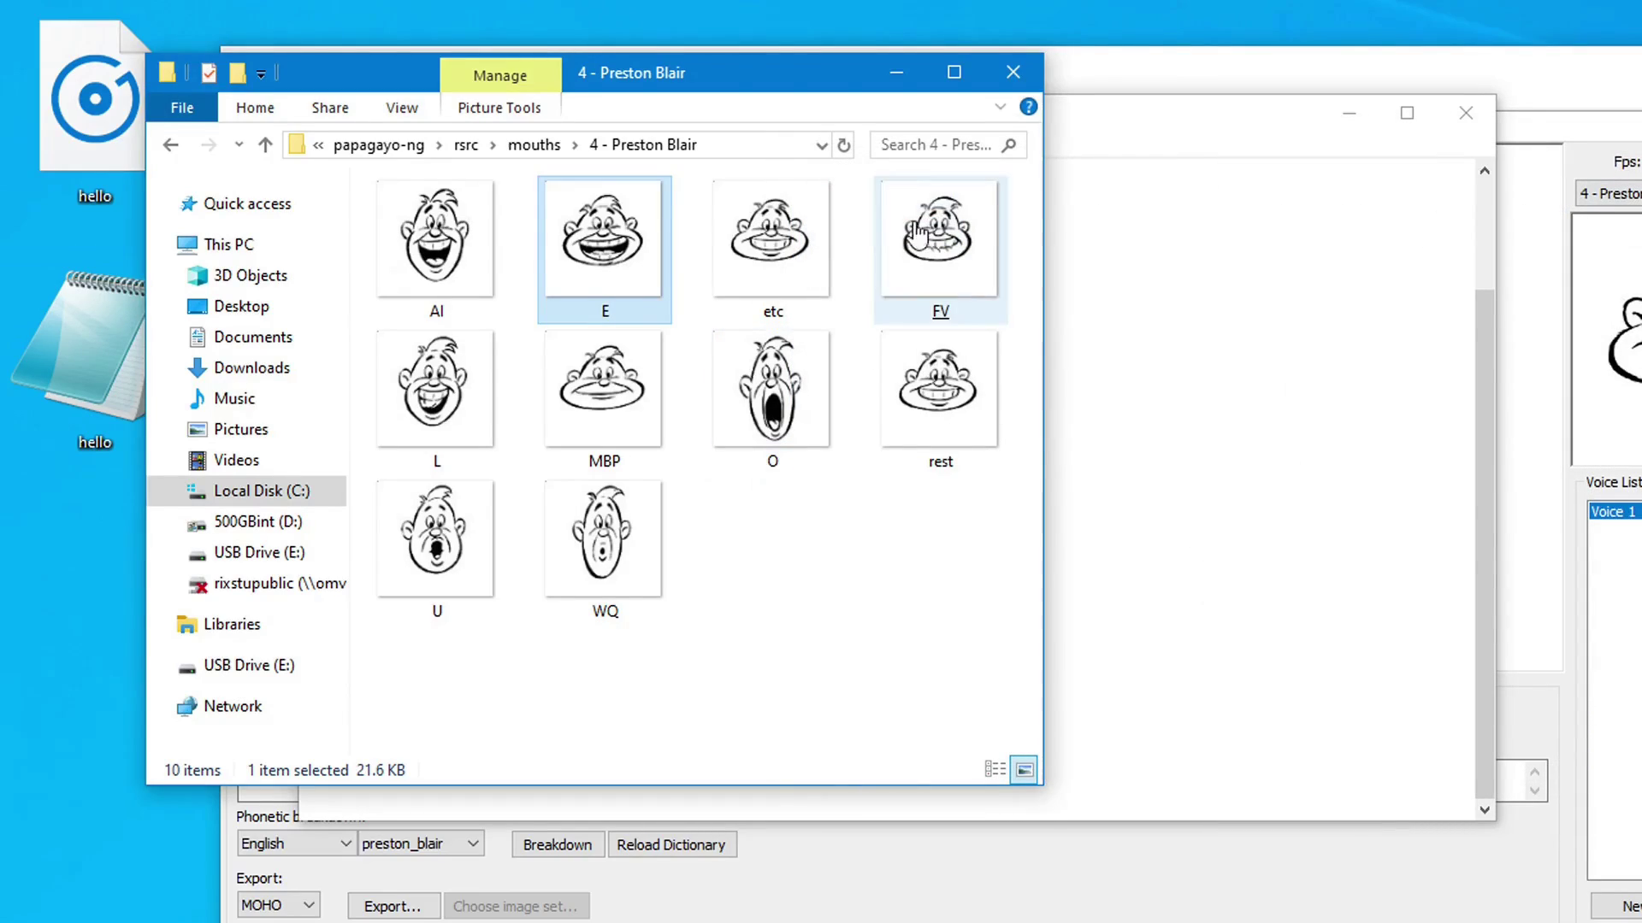
# Step: Browse the 2 - Mouth 2 images including MBP, then return to mouths and close Explorer
pyautogui.click(546, 153)
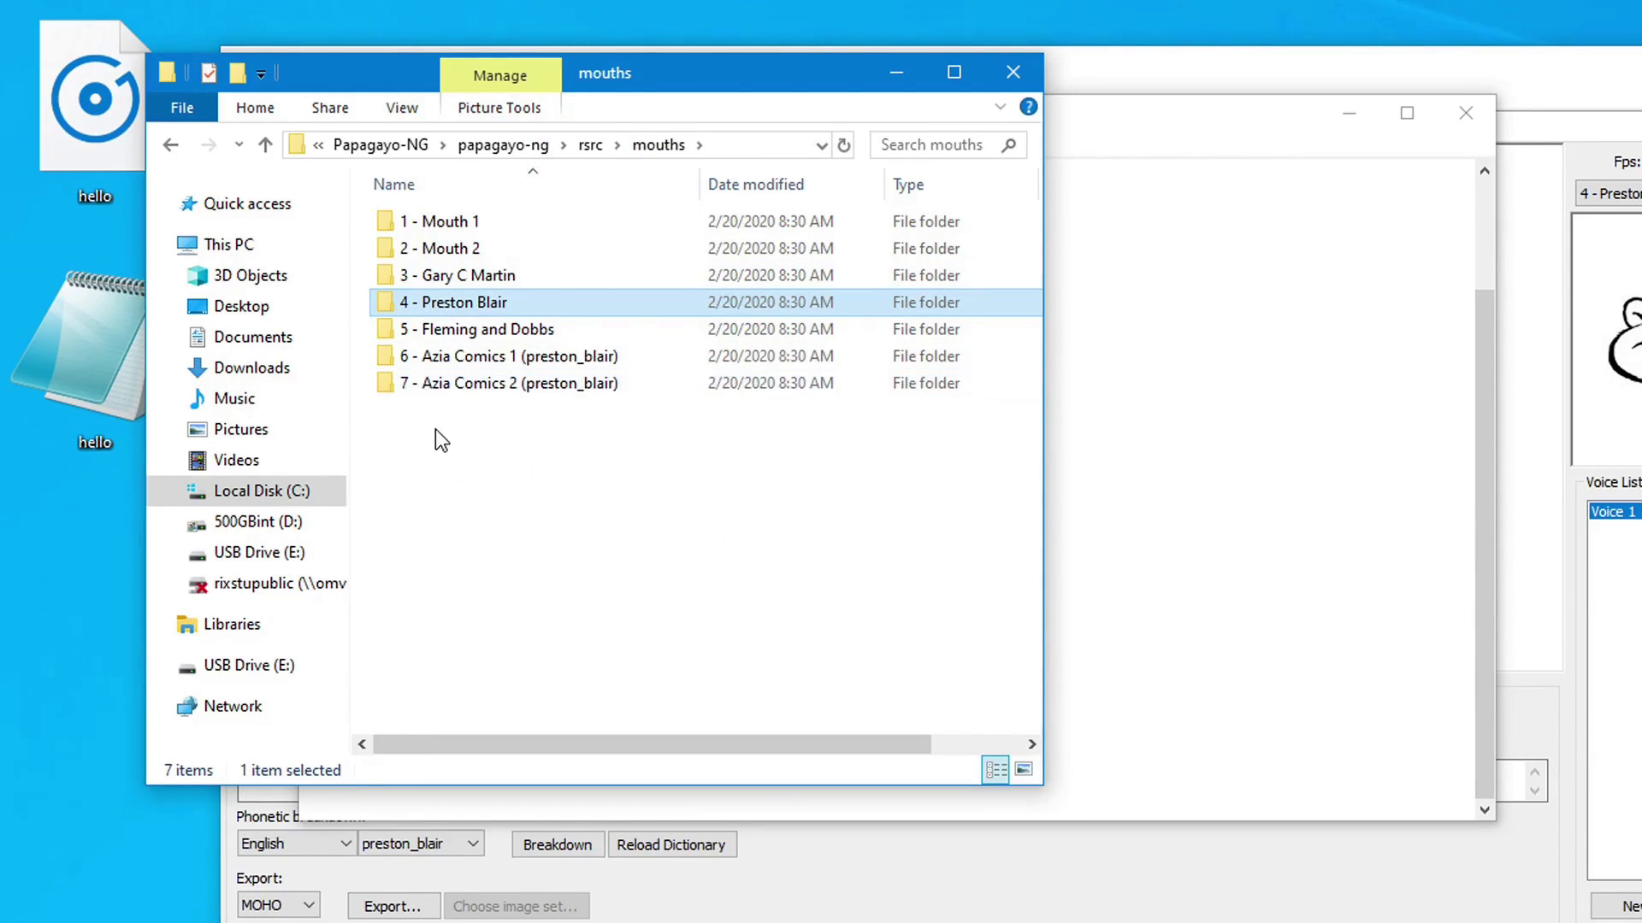
pyautogui.doubleClick(473, 249)
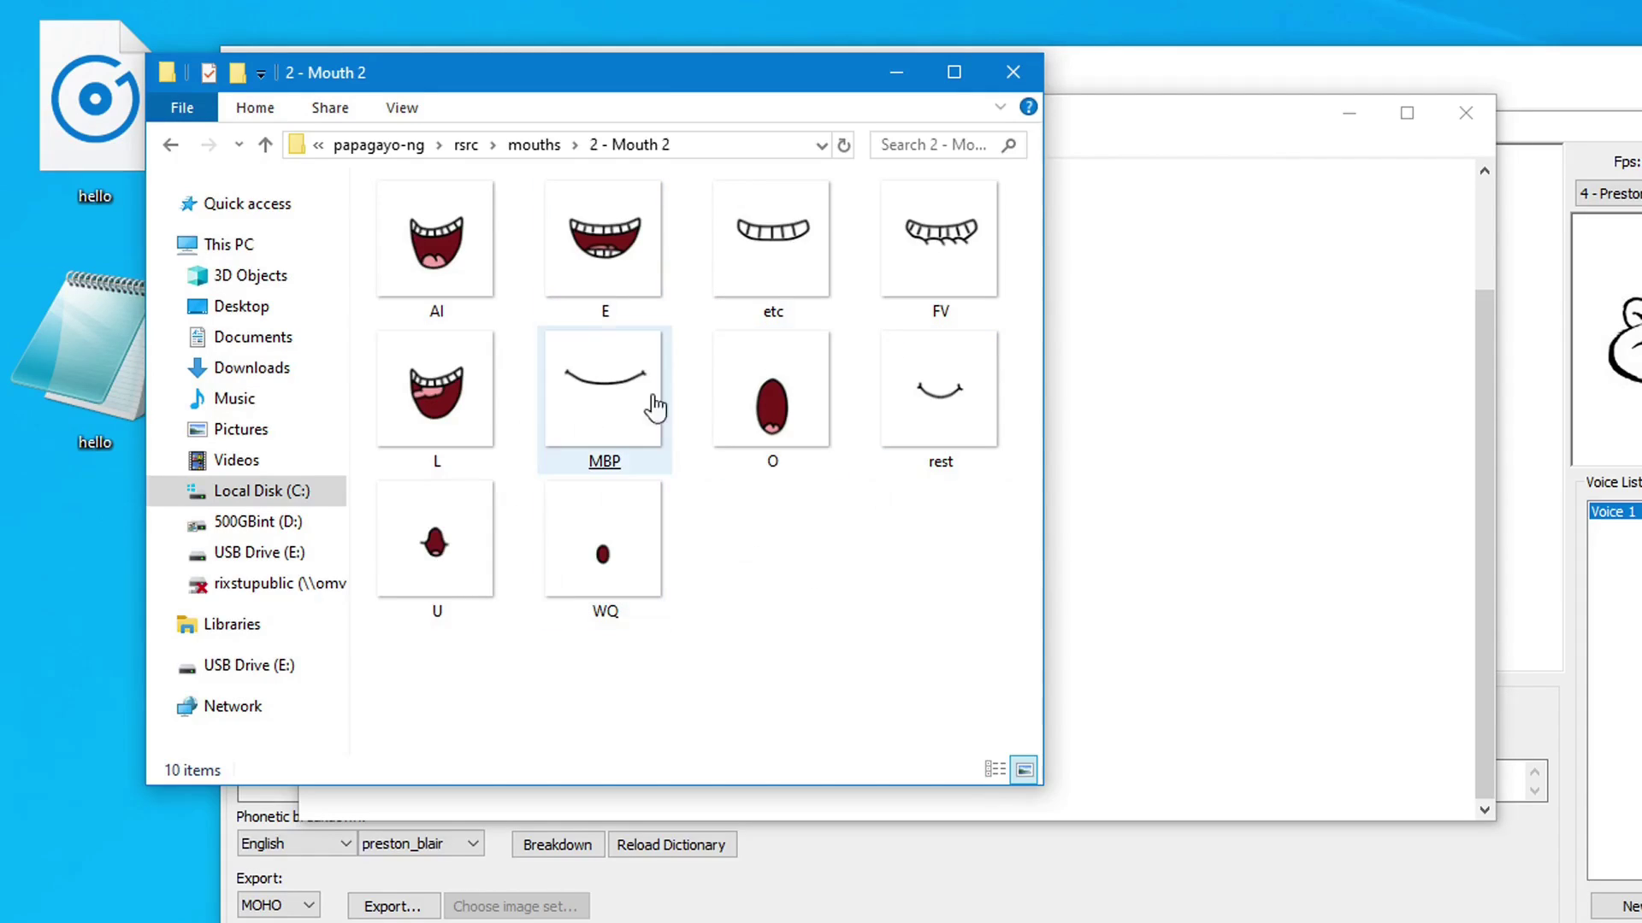
pyautogui.click(619, 431)
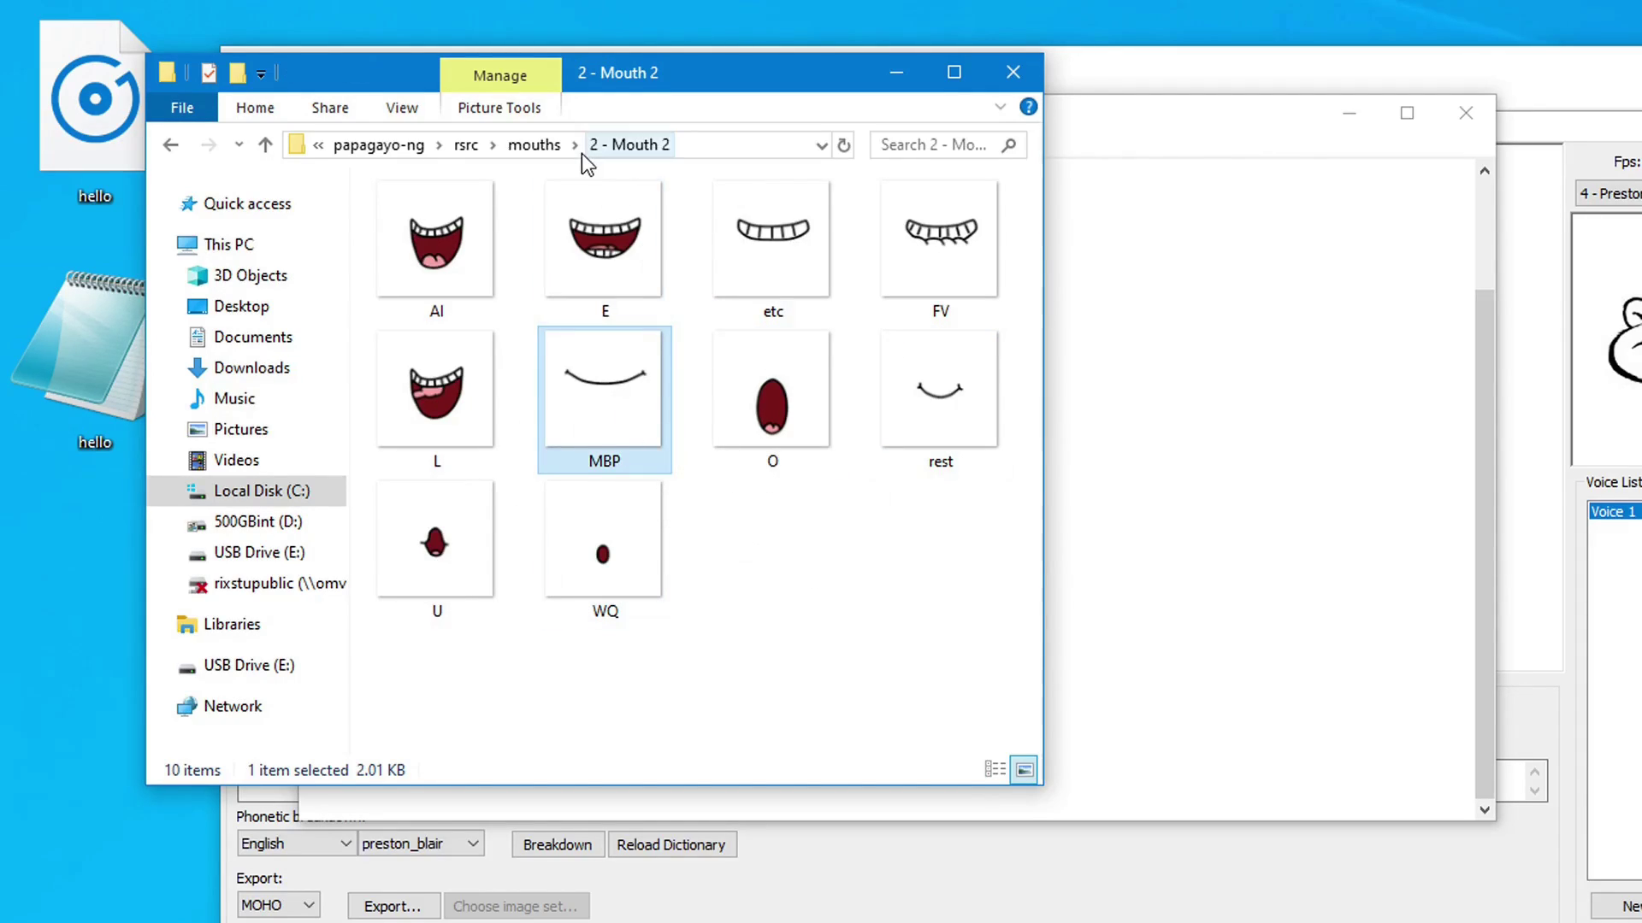
pyautogui.click(542, 150)
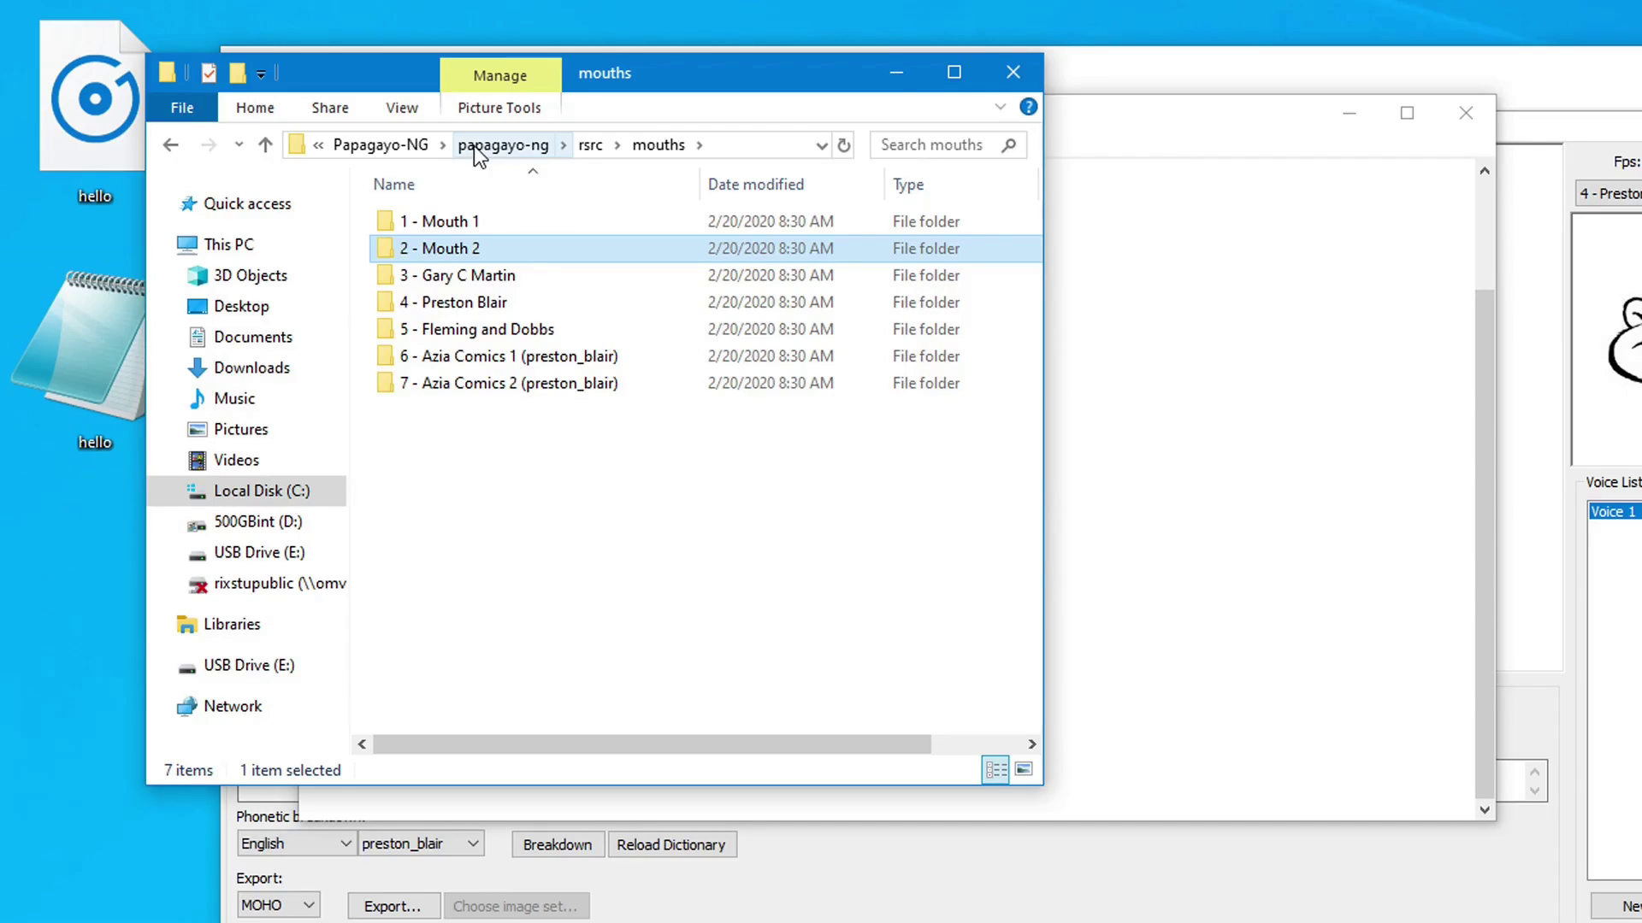
pyautogui.click(896, 72)
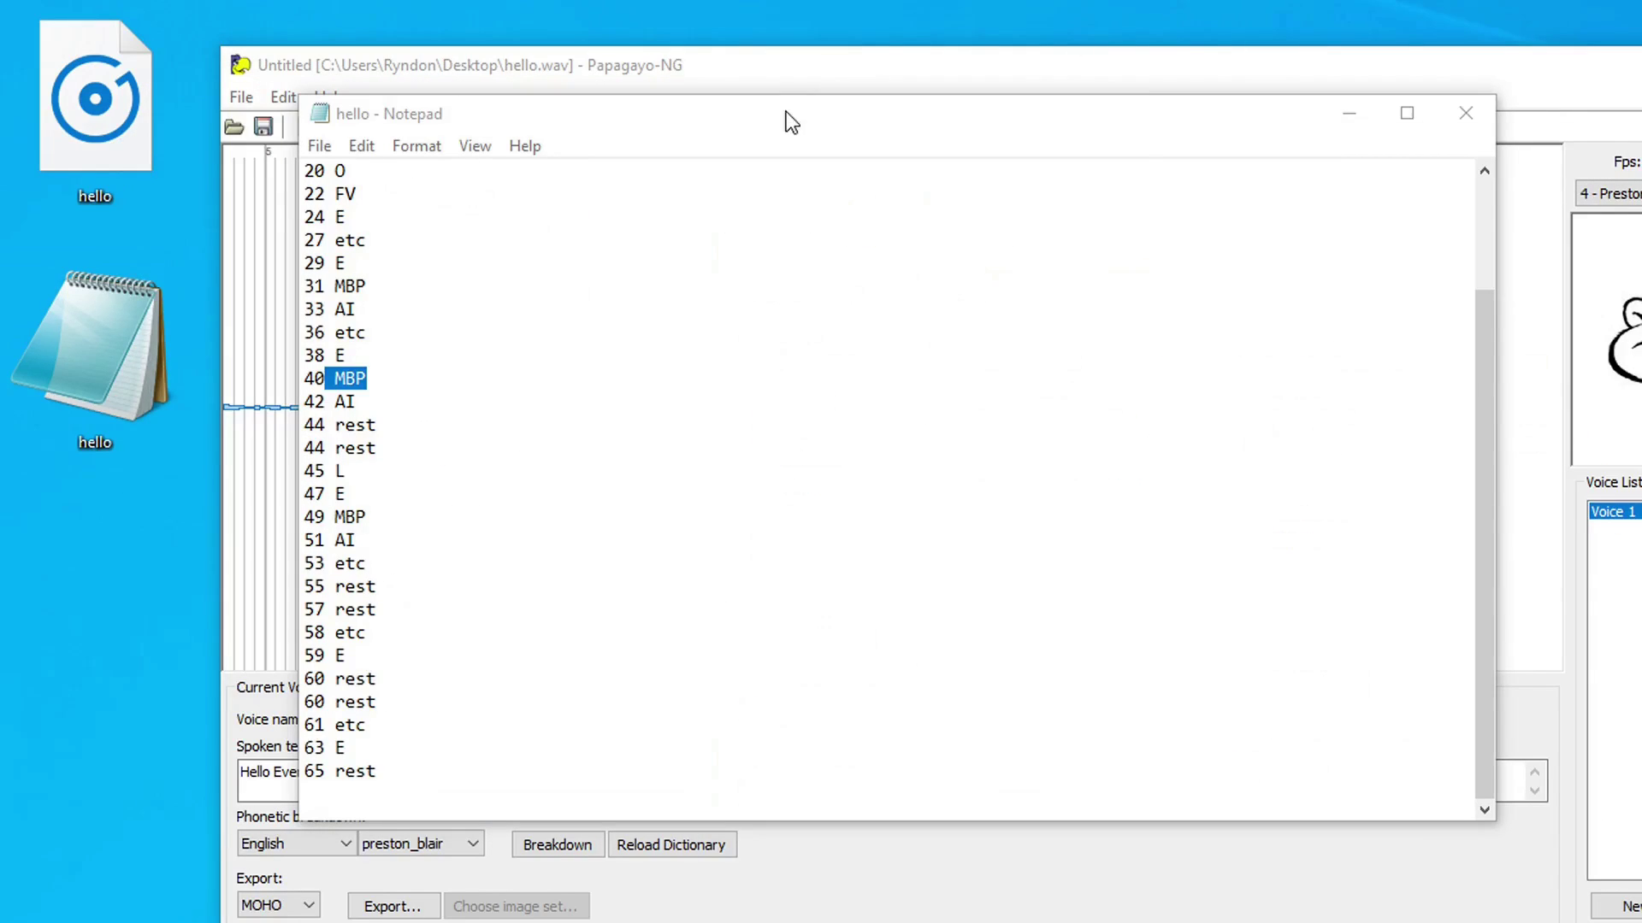
# Step: Close Notepad and set Papagayo-NG to export Images using the 4 - Preston Blair mouth set
pyautogui.click(1465, 113)
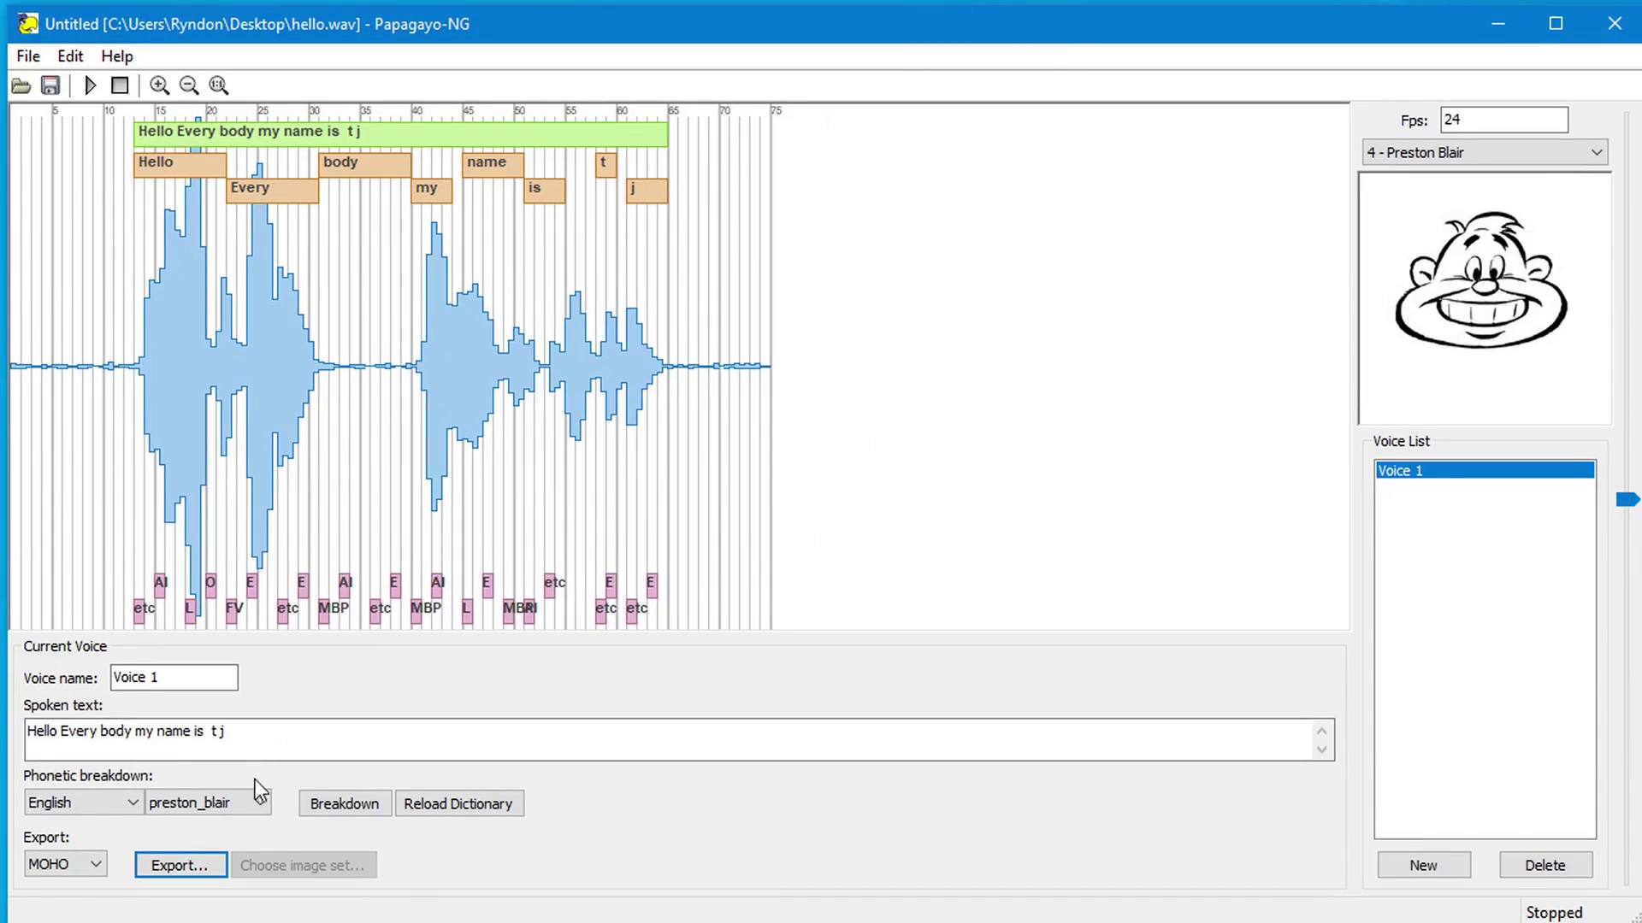
pyautogui.click(68, 864)
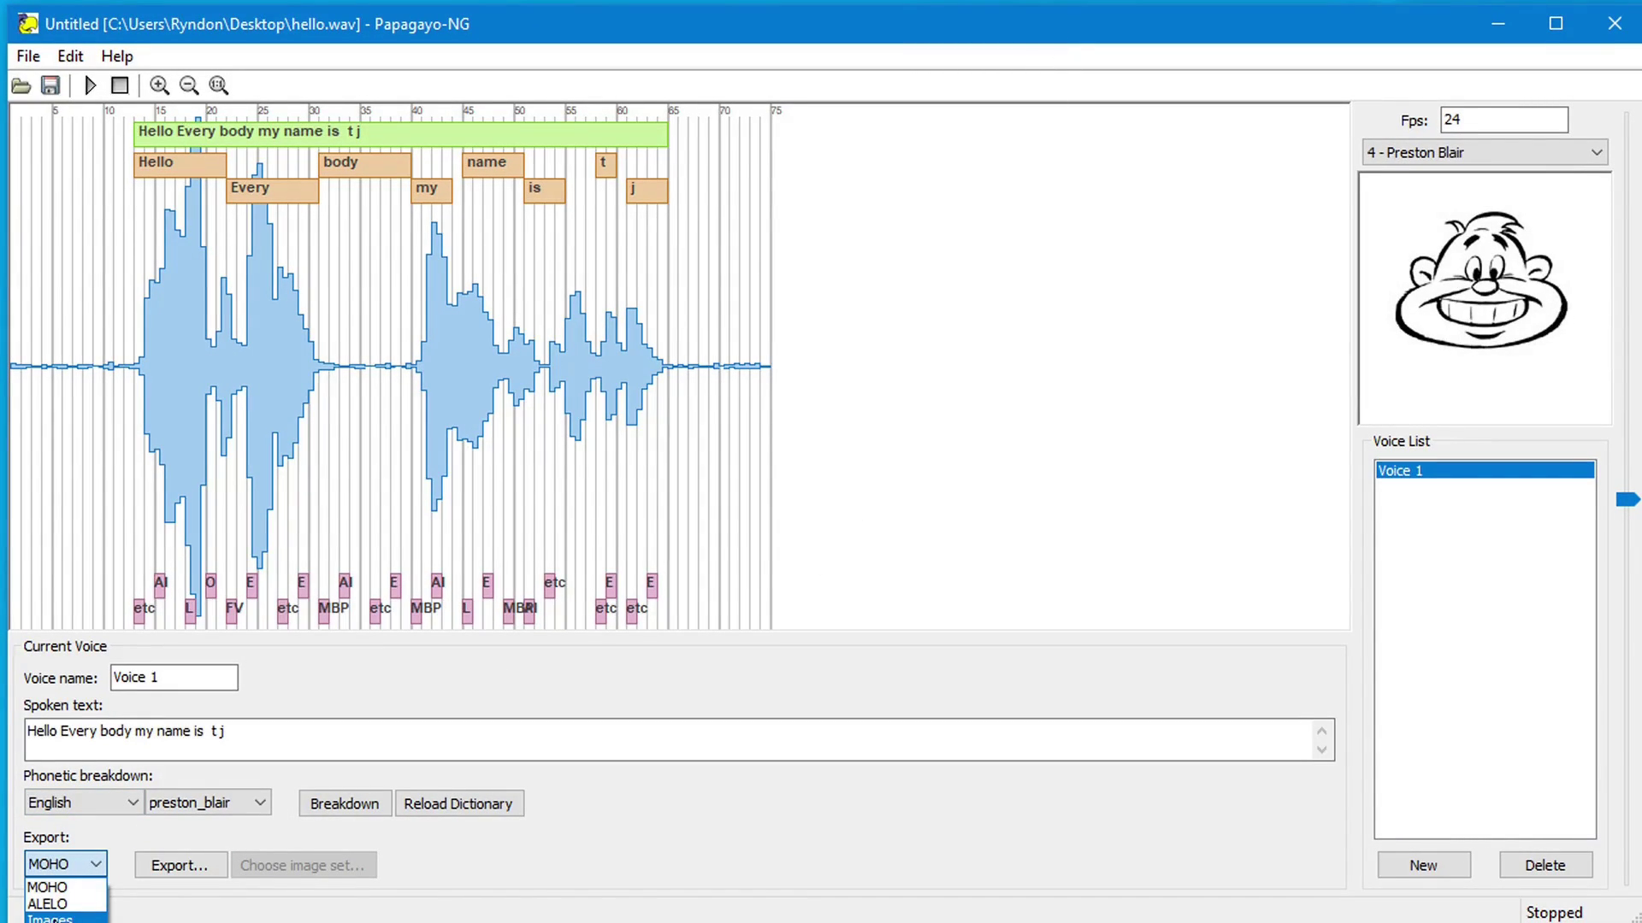
pyautogui.click(52, 918)
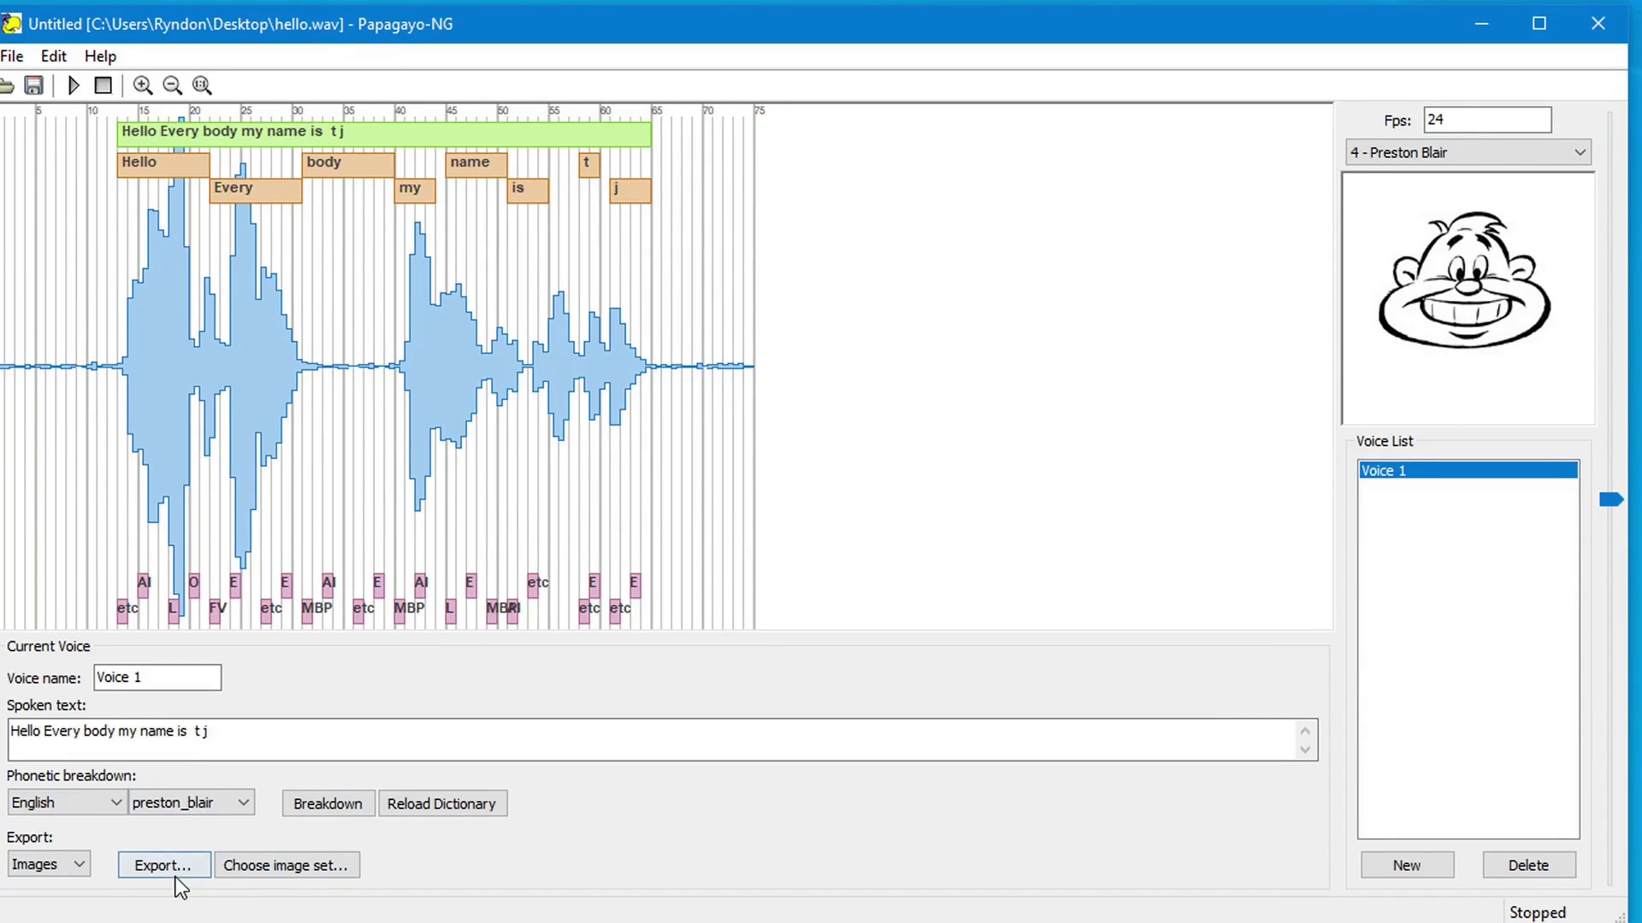
pyautogui.click(294, 866)
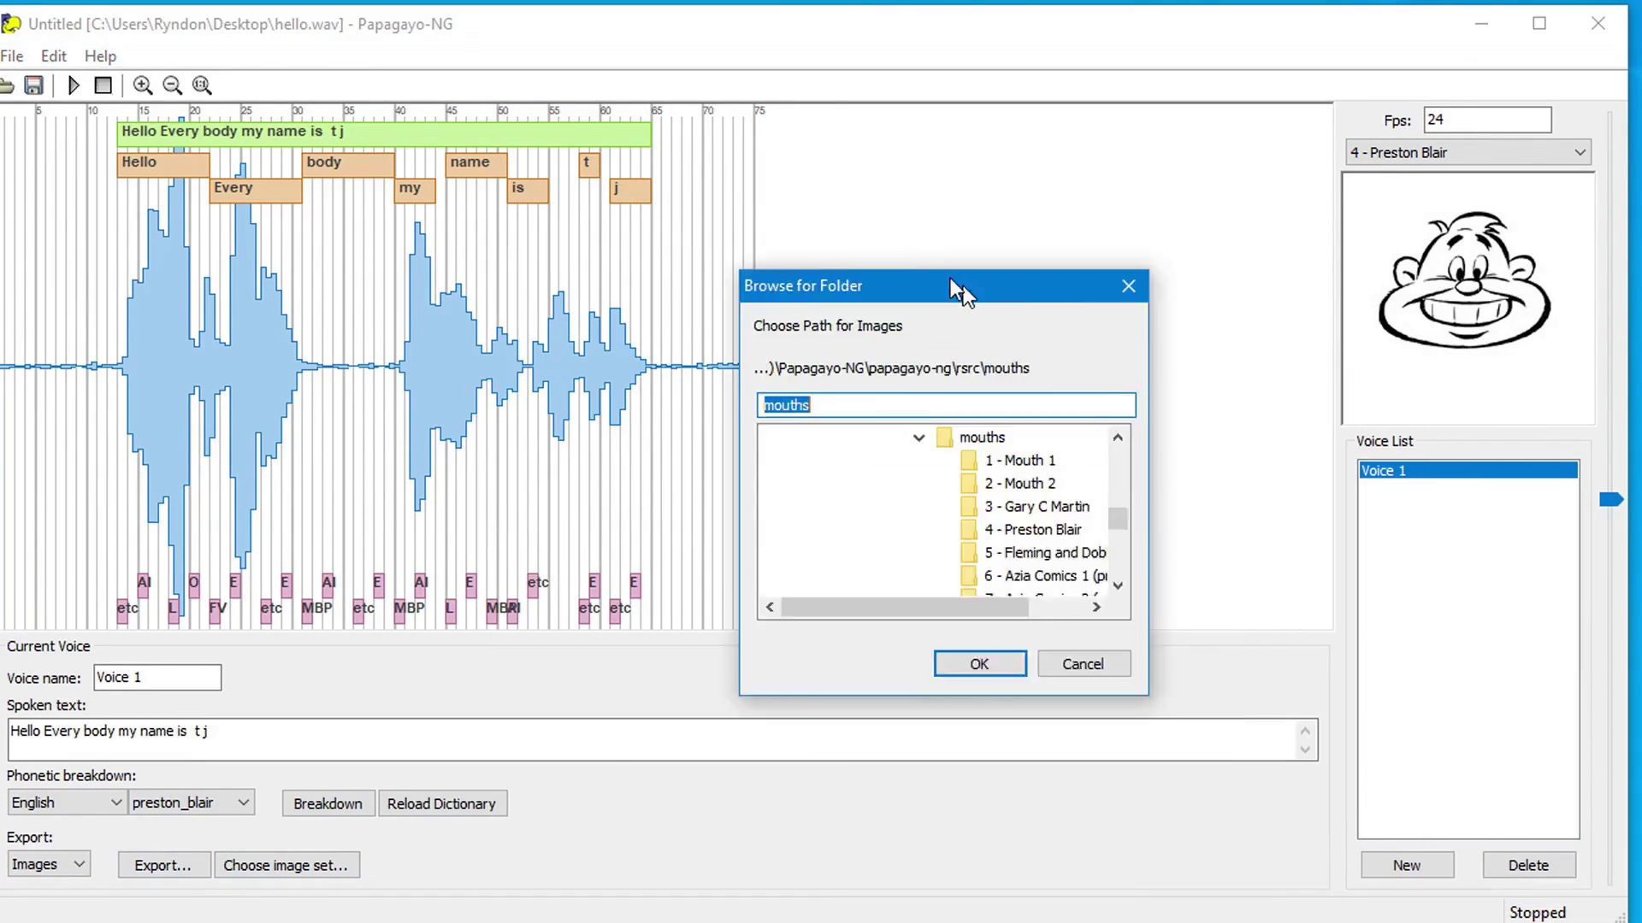
pyautogui.moveTo(976, 398)
pyautogui.mouseDown()
pyautogui.moveTo(978, 425)
pyautogui.moveTo(977, 393)
pyautogui.mouseUp()
pyautogui.click(970, 542)
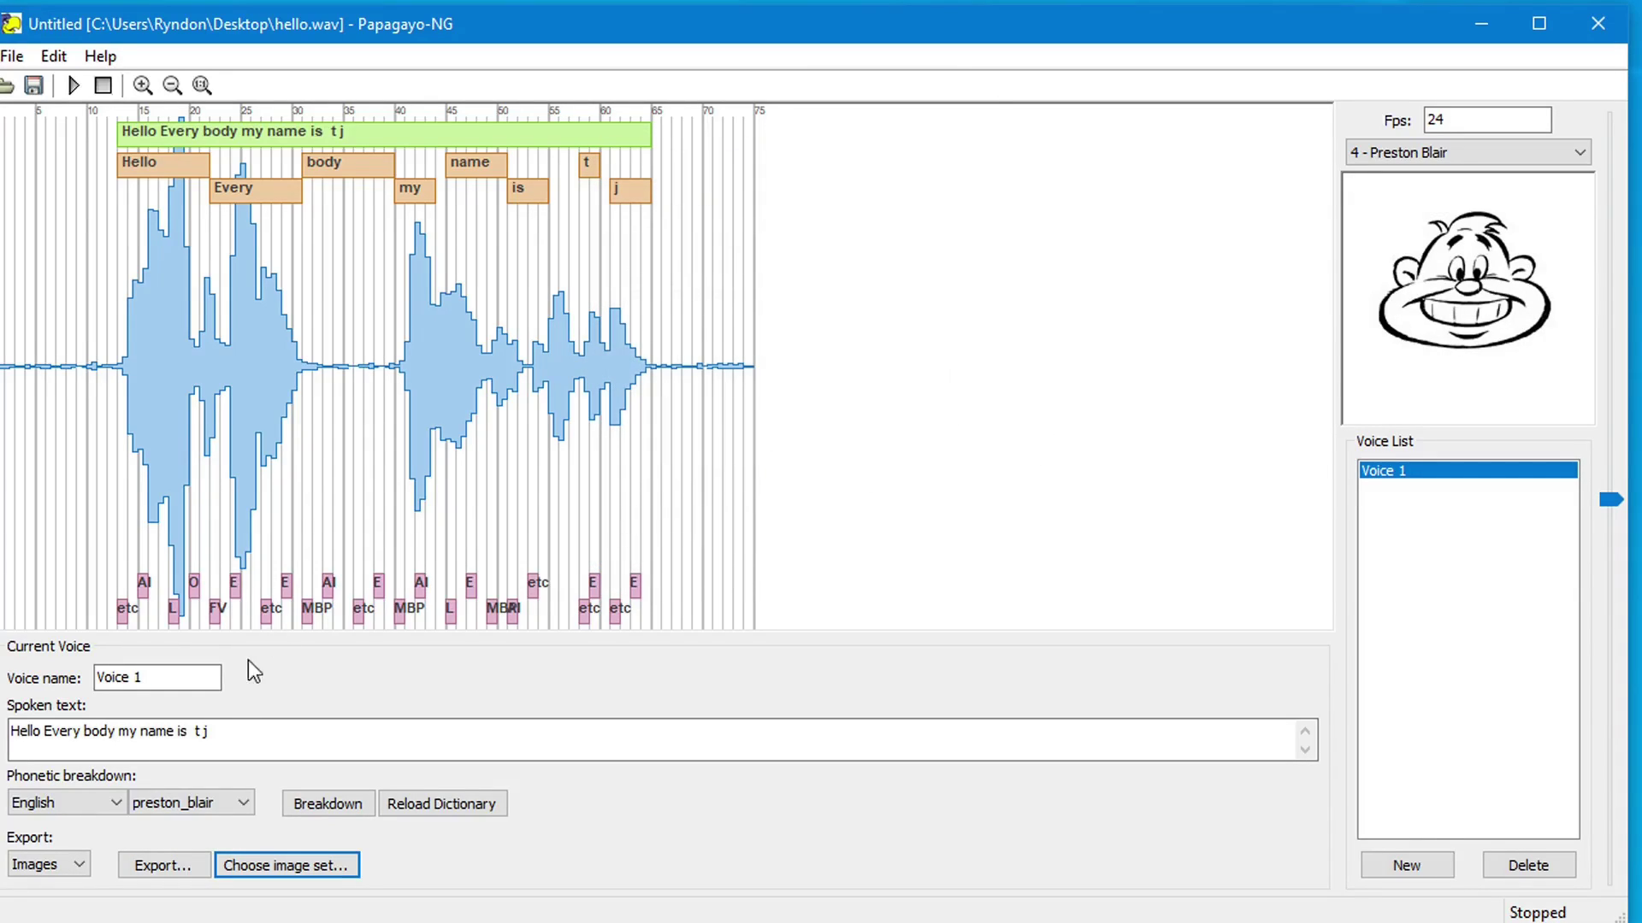
pyautogui.click(1440, 154)
pyautogui.click(1417, 229)
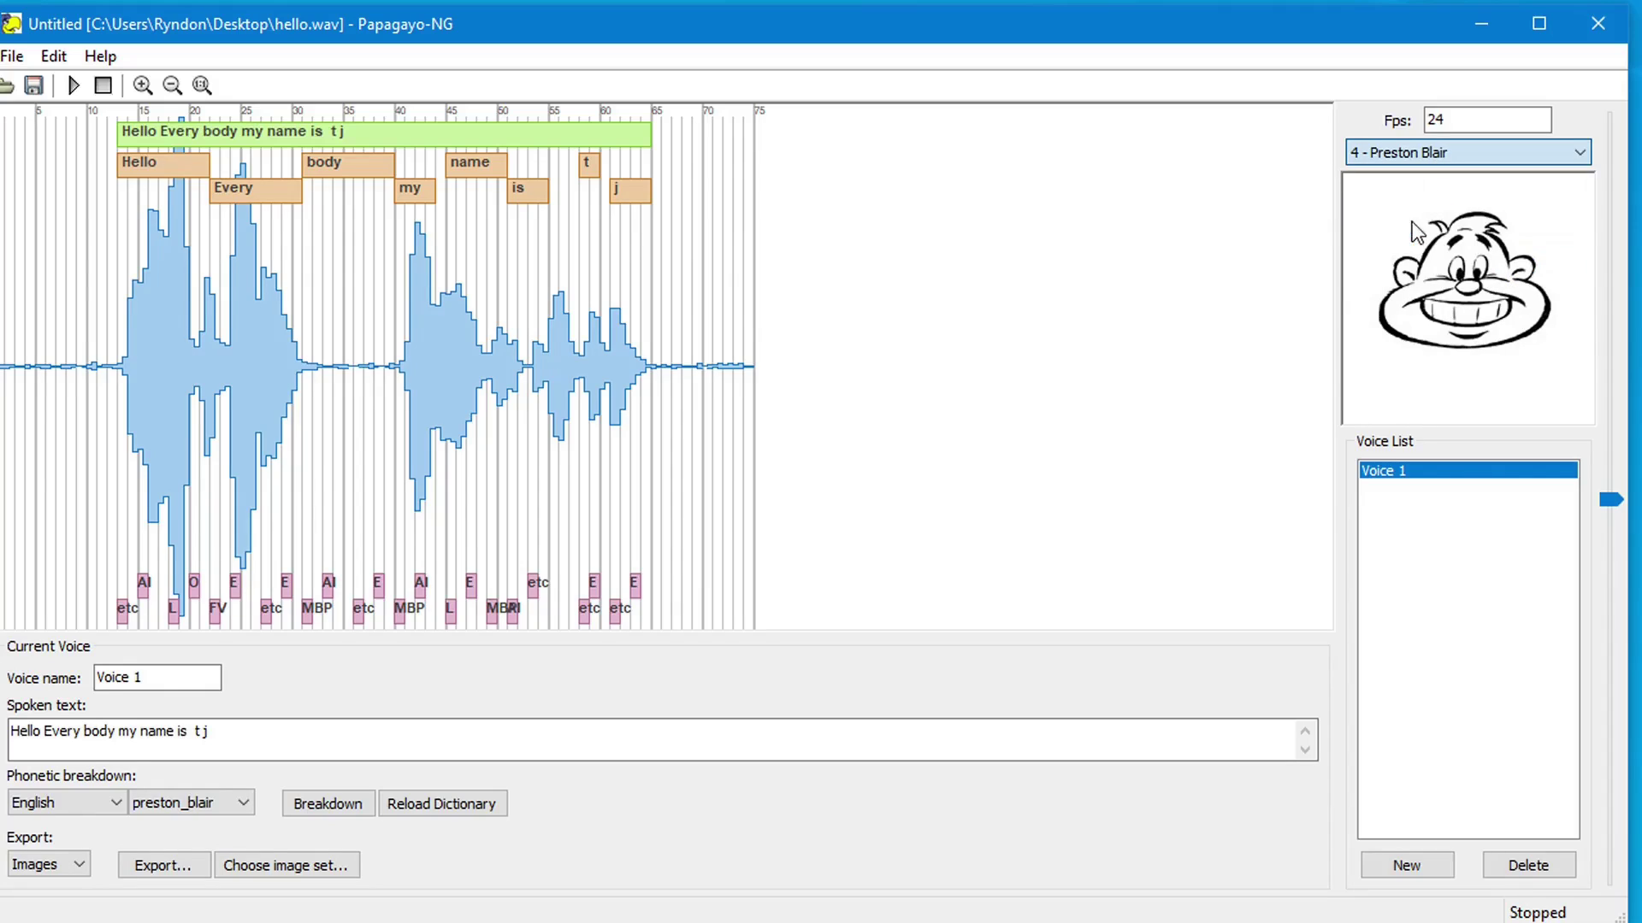
# Step: Export the image strip to the Desktop and show the desktop
pyautogui.click(163, 865)
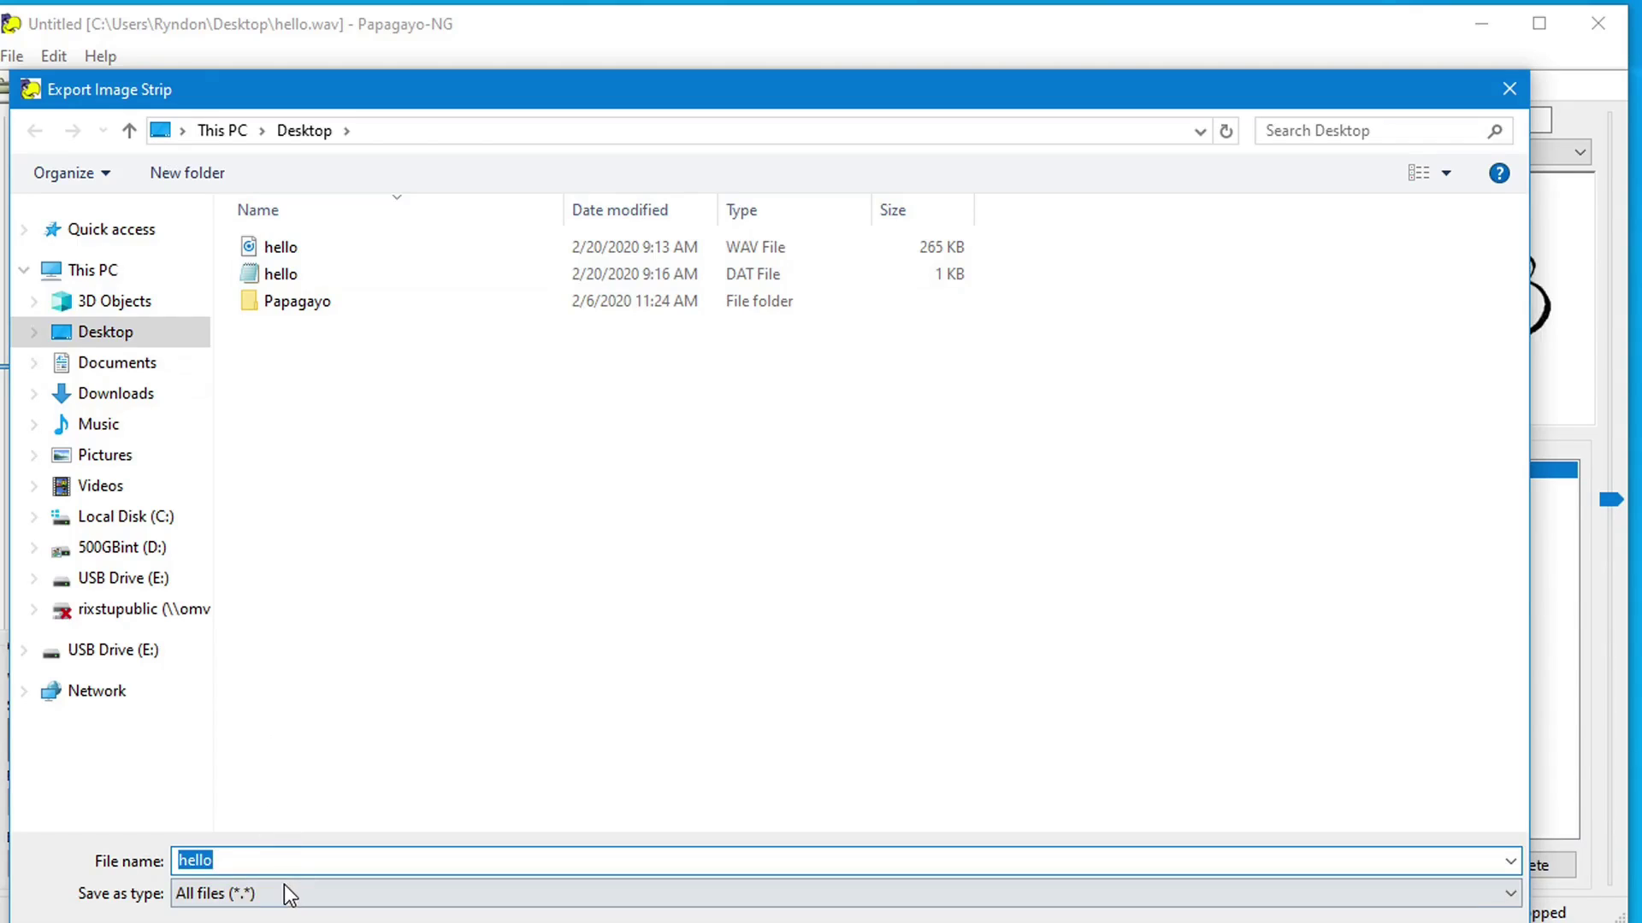
pyautogui.press('Return')
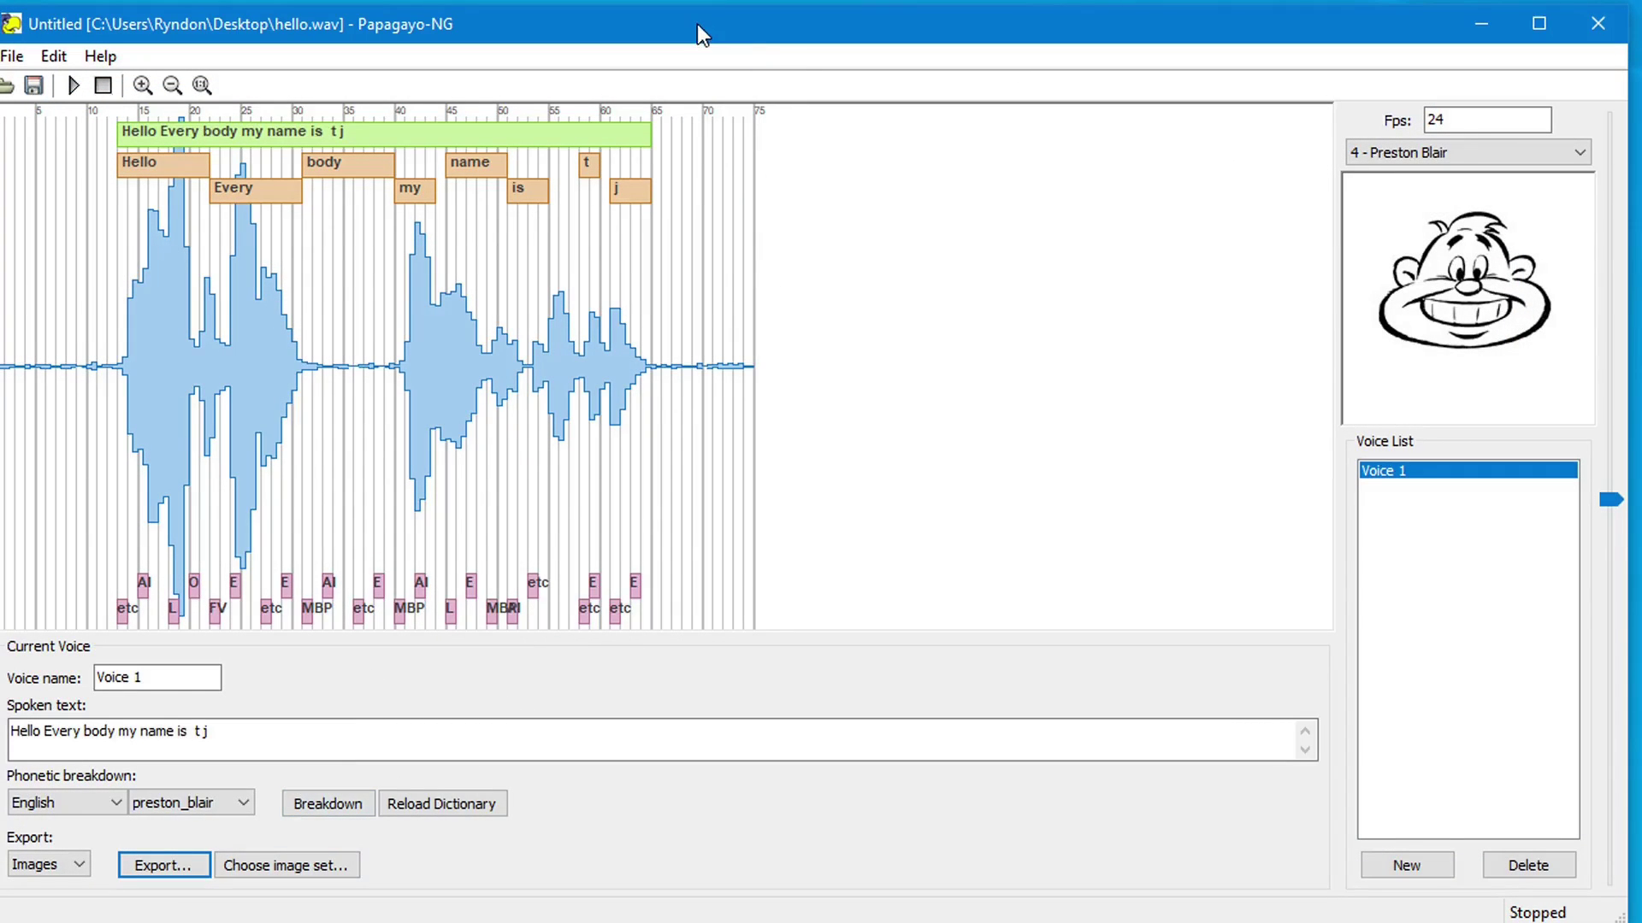
pyautogui.press('super+d')
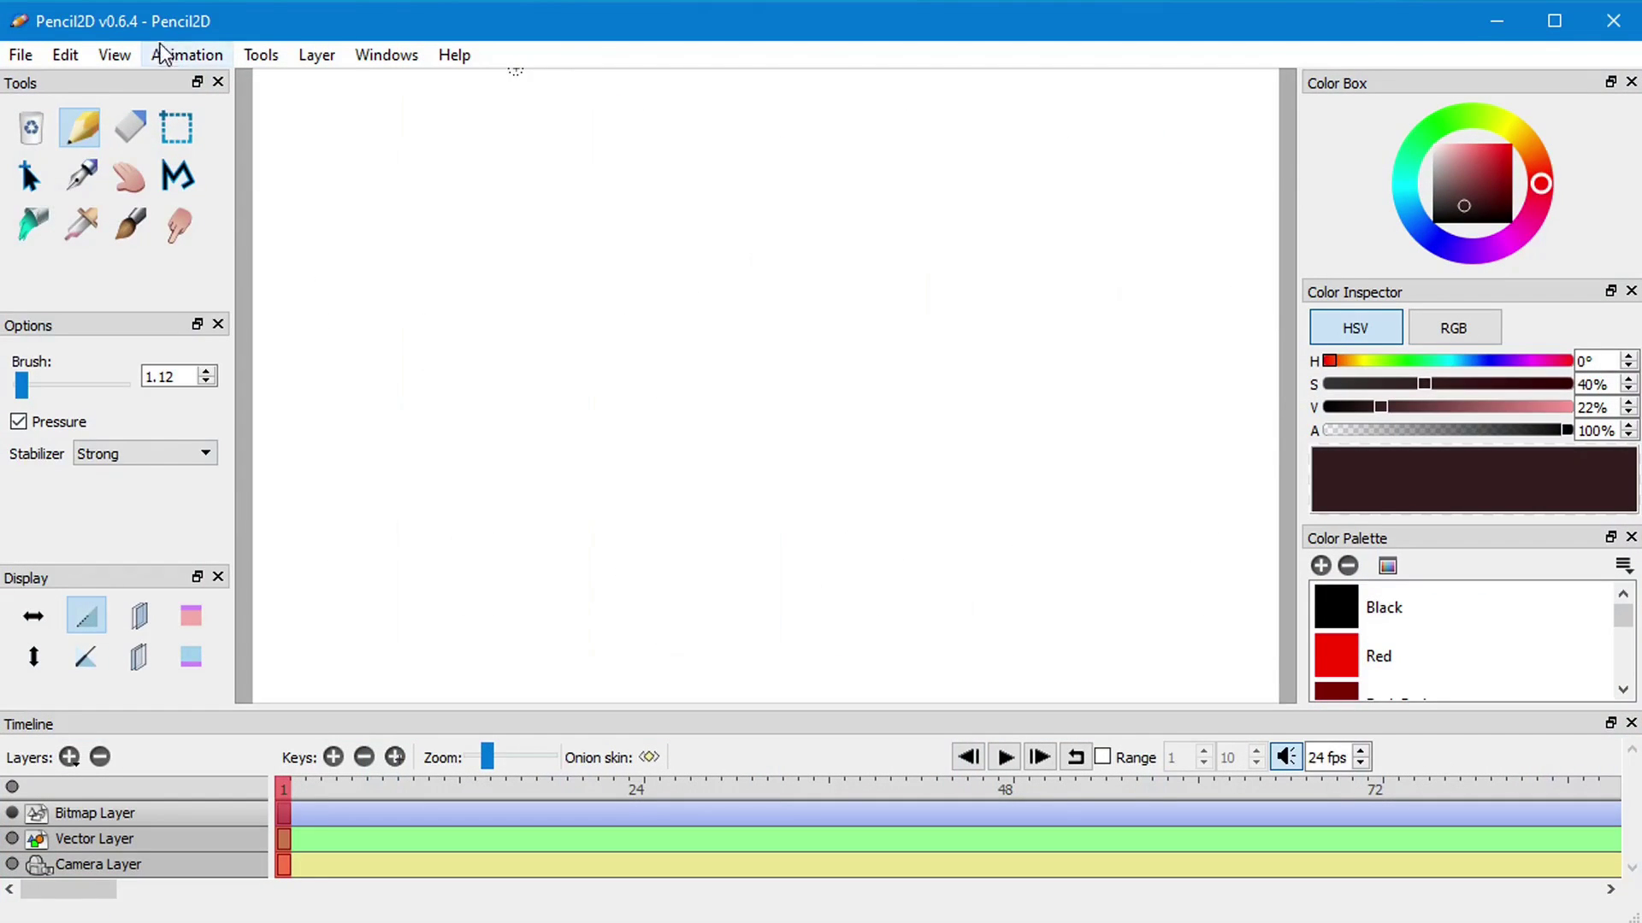
# Step: In Pencil2D, start File > Import > Image Sequence and move the dialog aside
pyautogui.click(21, 57)
pyautogui.moveTo(114, 54)
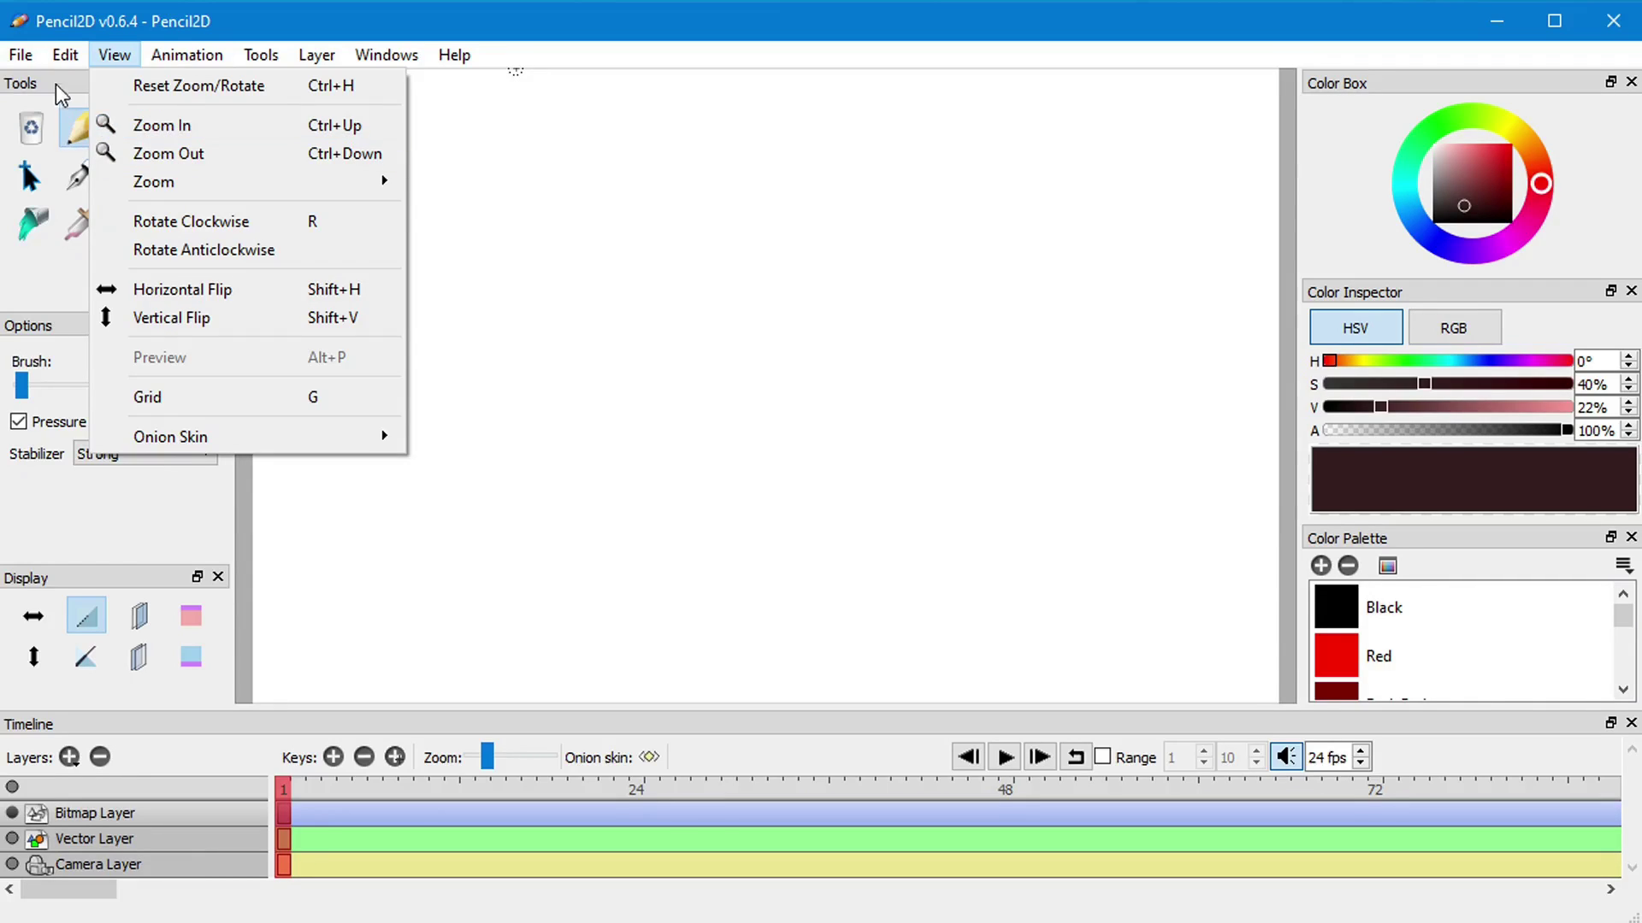
pyautogui.moveTo(20, 56)
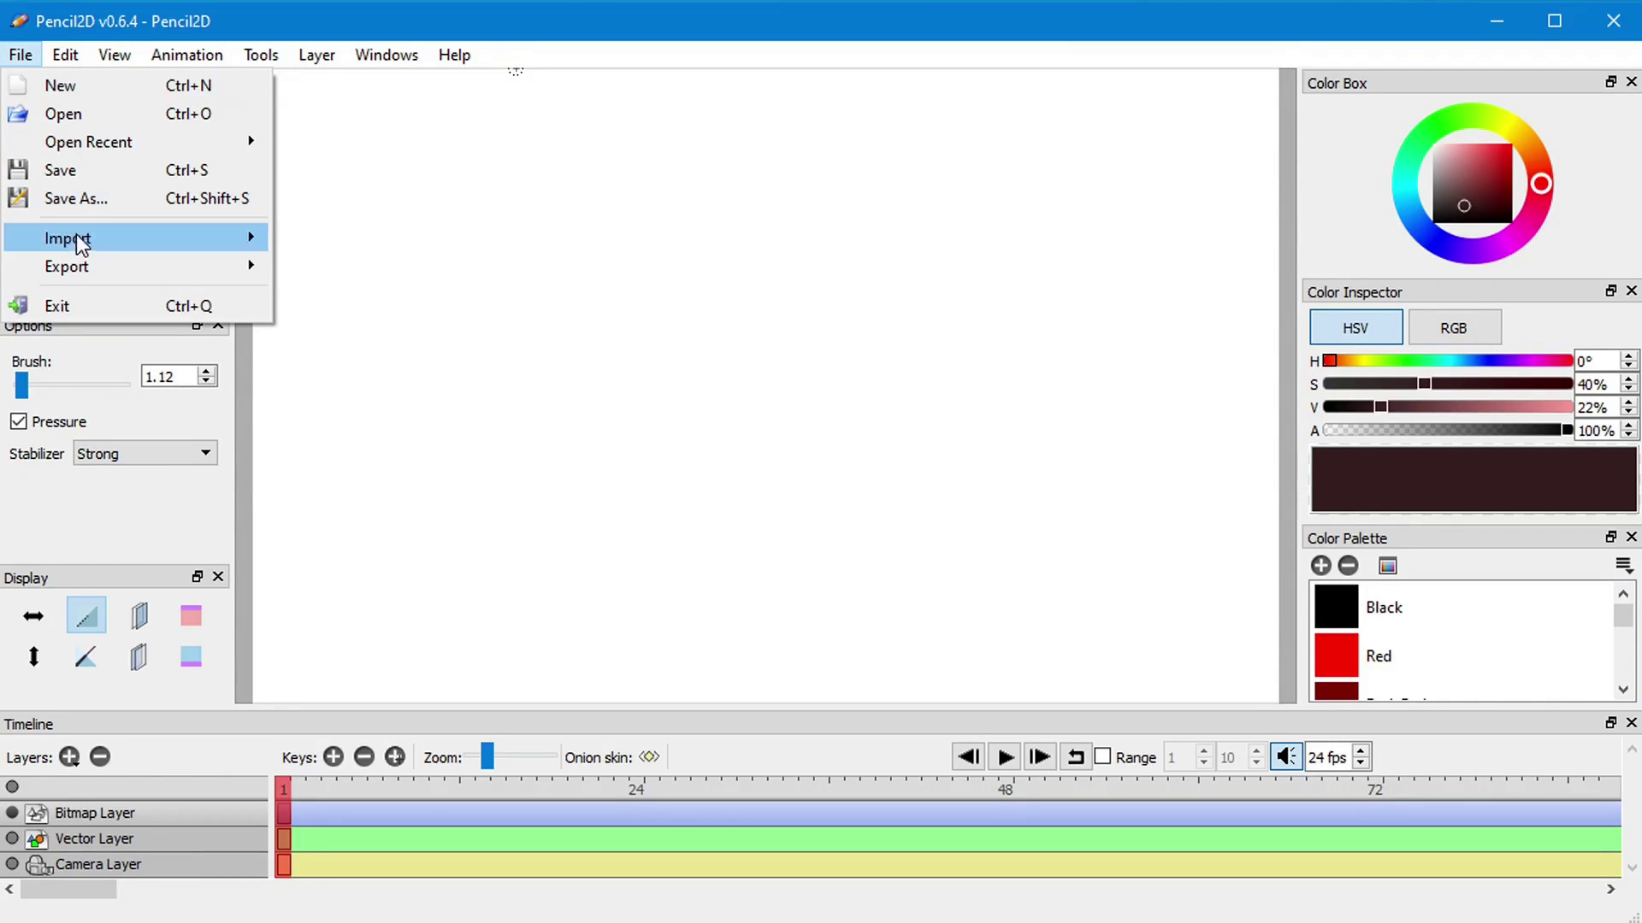
pyautogui.moveTo(79, 240)
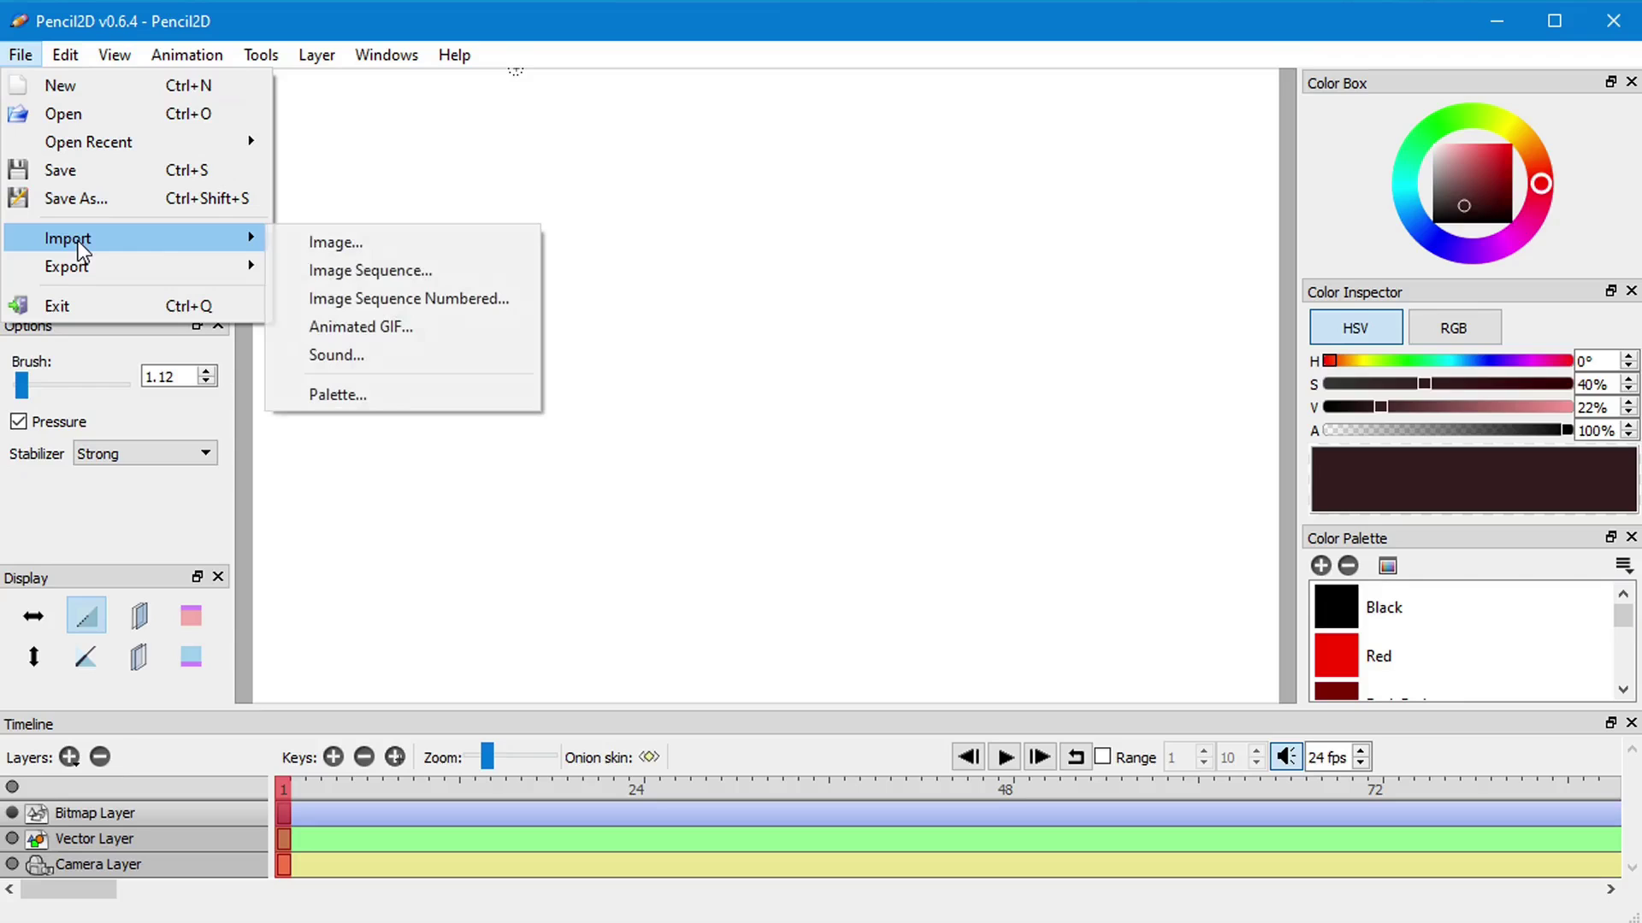
pyautogui.click(363, 272)
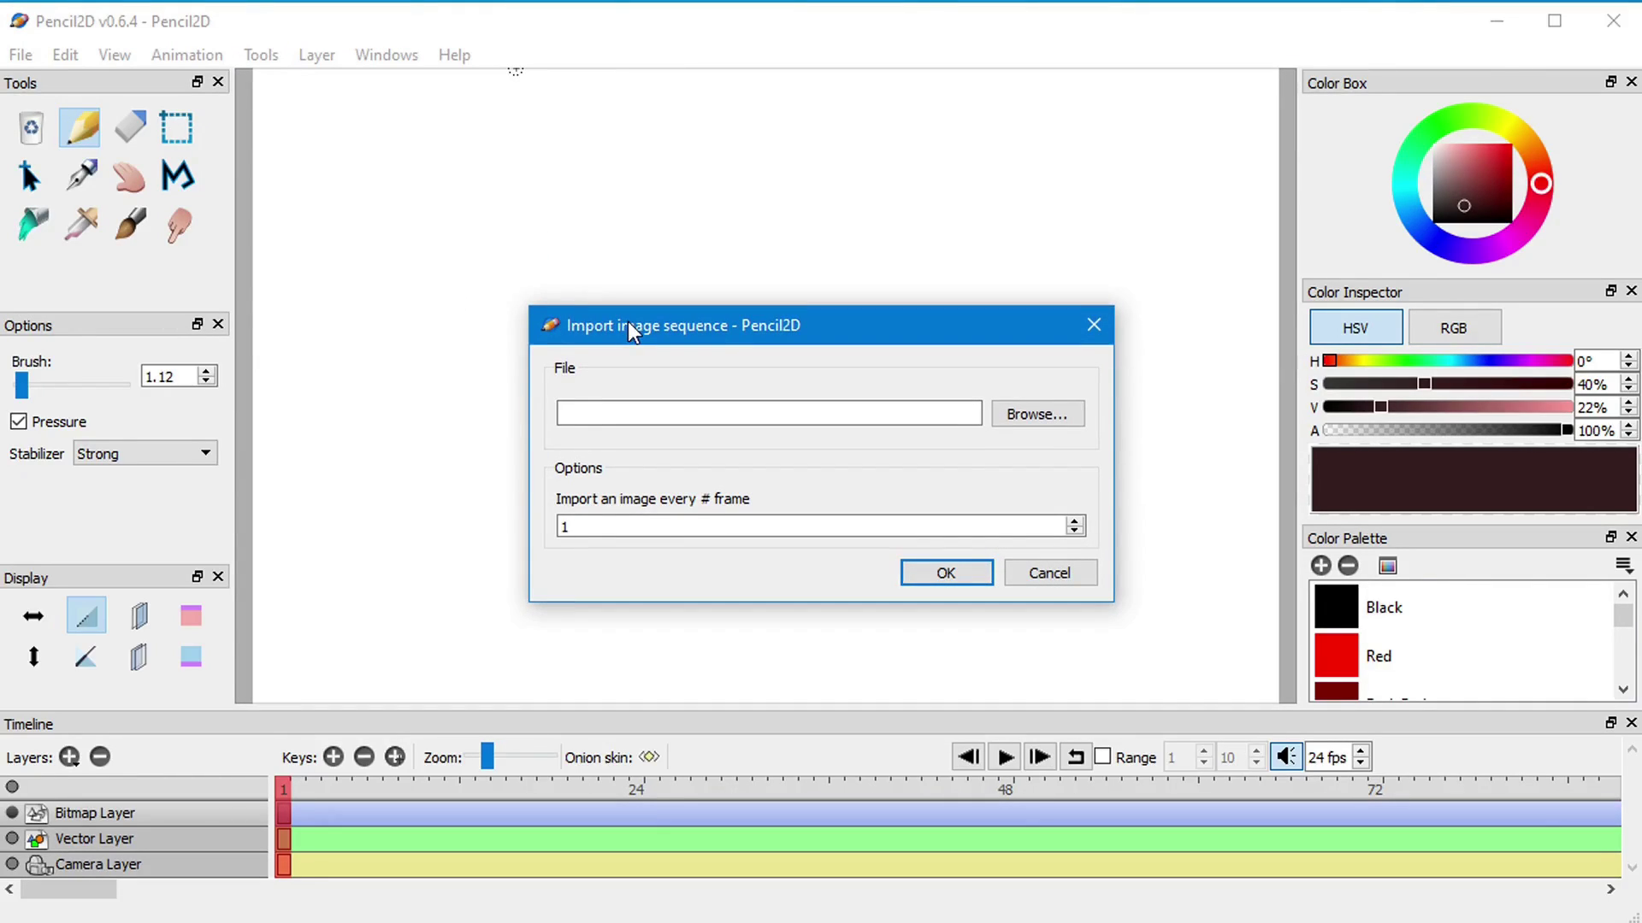
pyautogui.moveTo(628, 322); pyautogui.dragTo(446, 184)
# Step: Select all the hello JPG files and import them at one frame per image
pyautogui.click(832, 281)
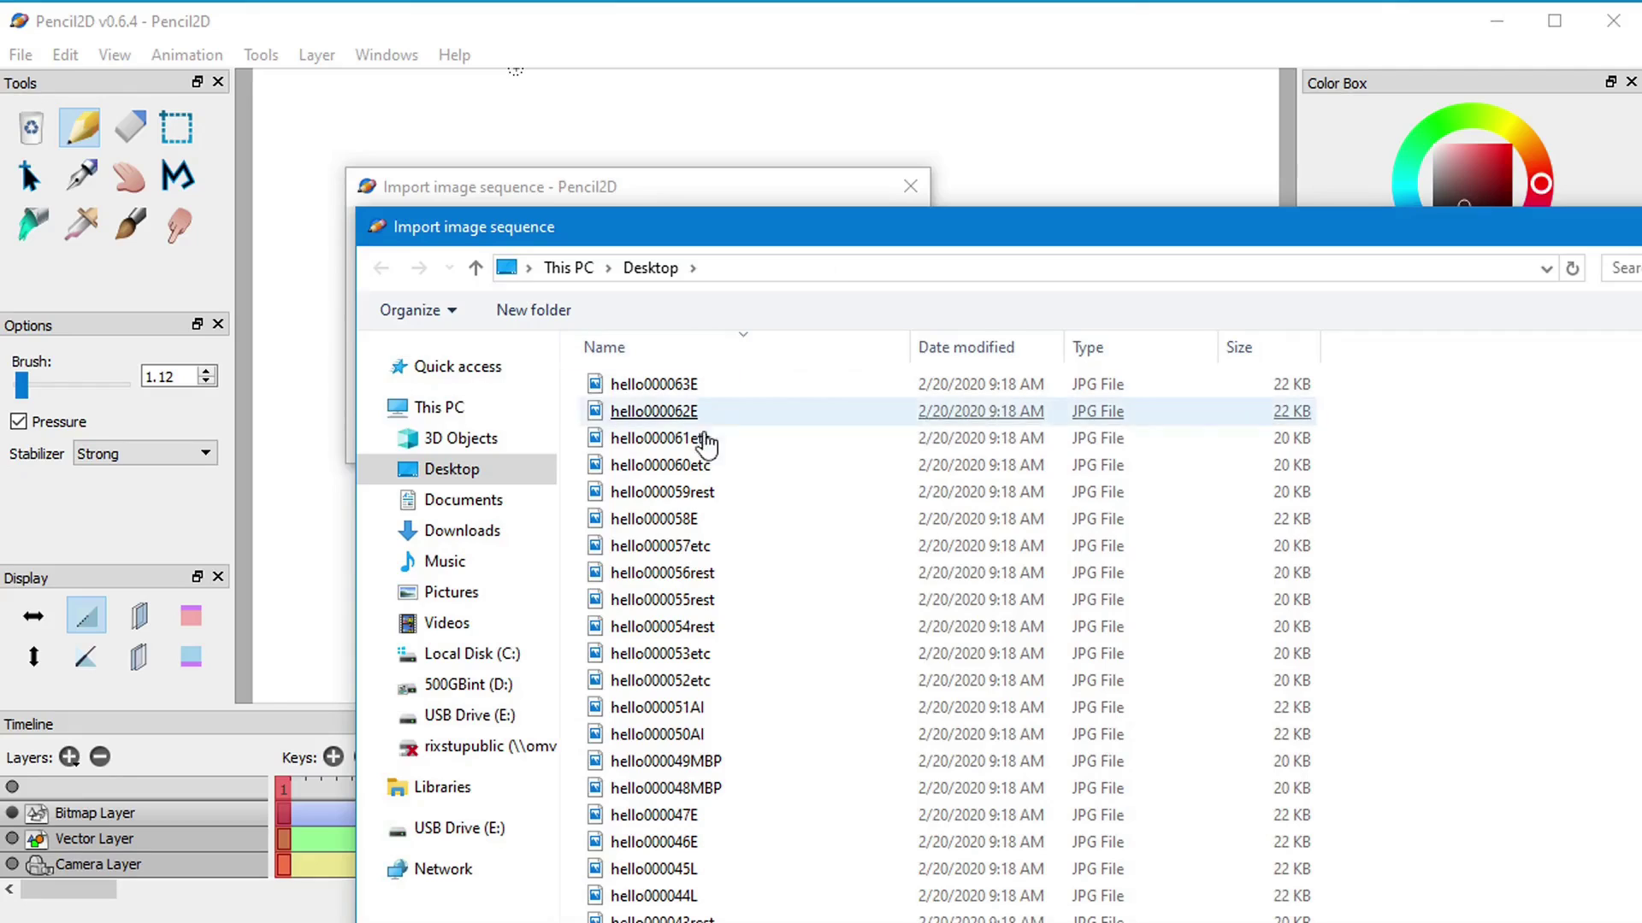
pyautogui.scroll(-10, 689, 650)
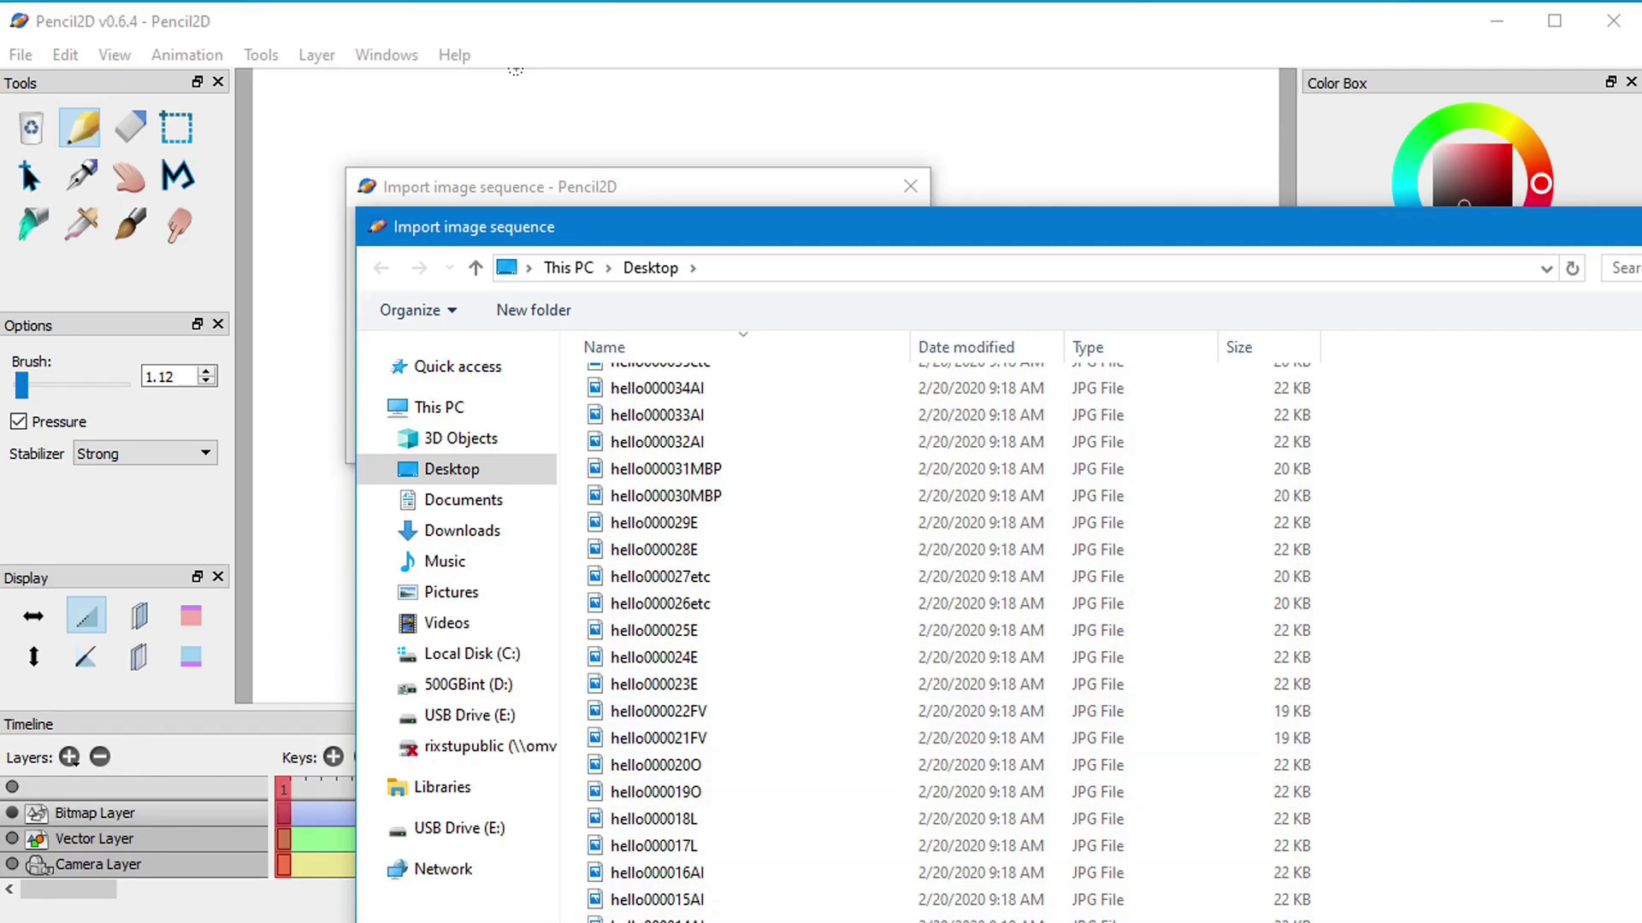
pyautogui.doubleClick(667, 906)
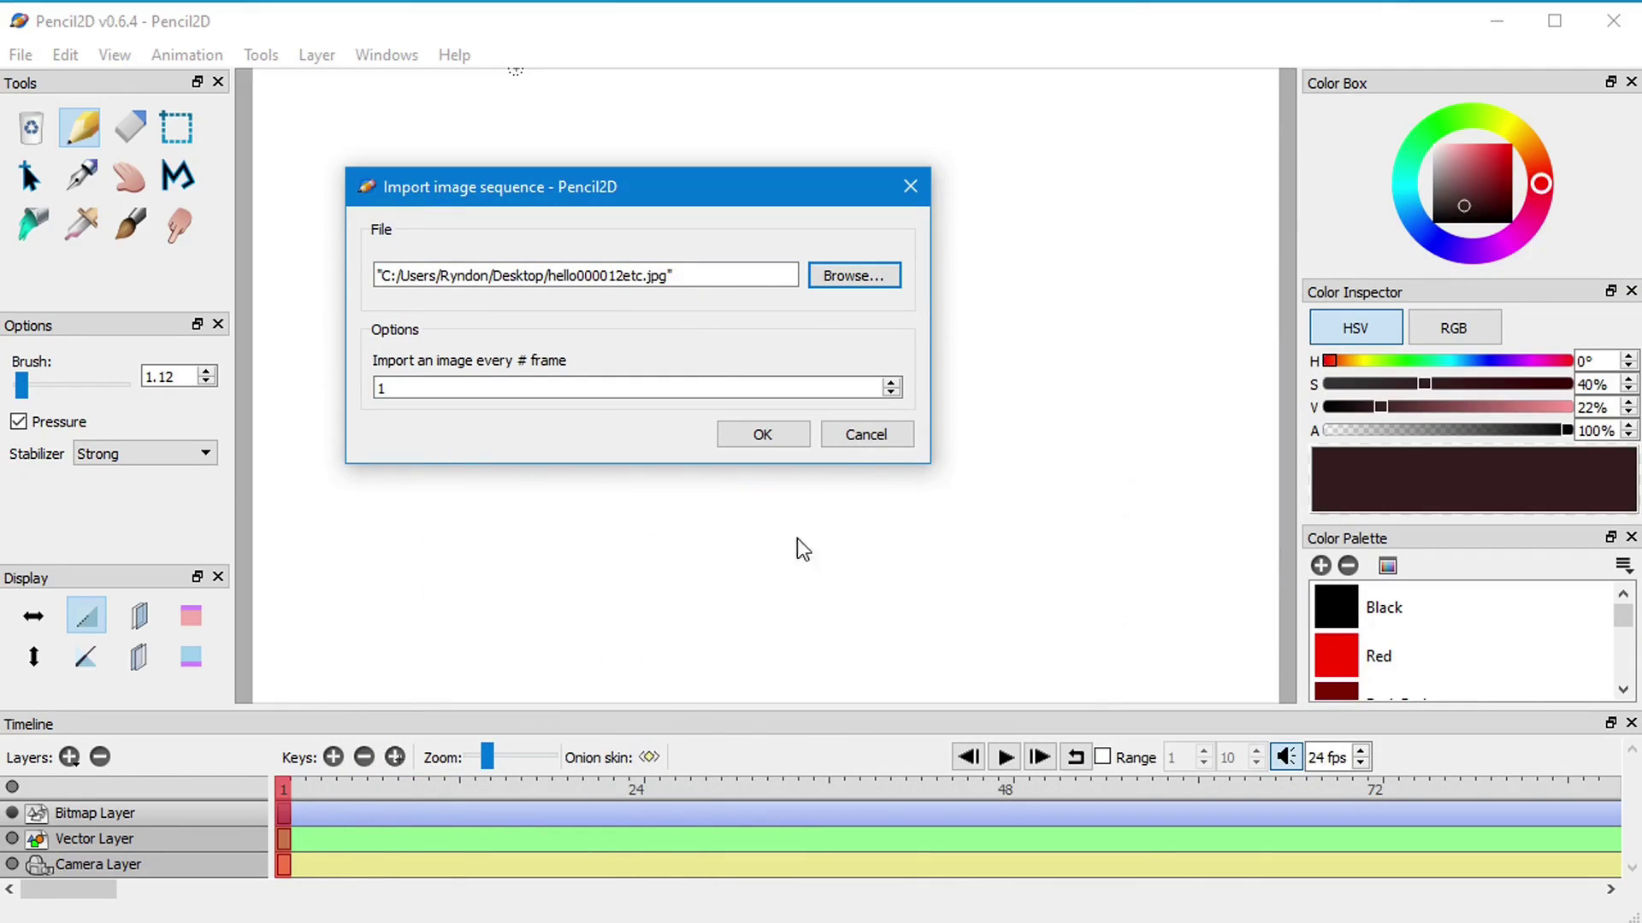
pyautogui.click(875, 282)
pyautogui.scroll(-10, 726, 869)
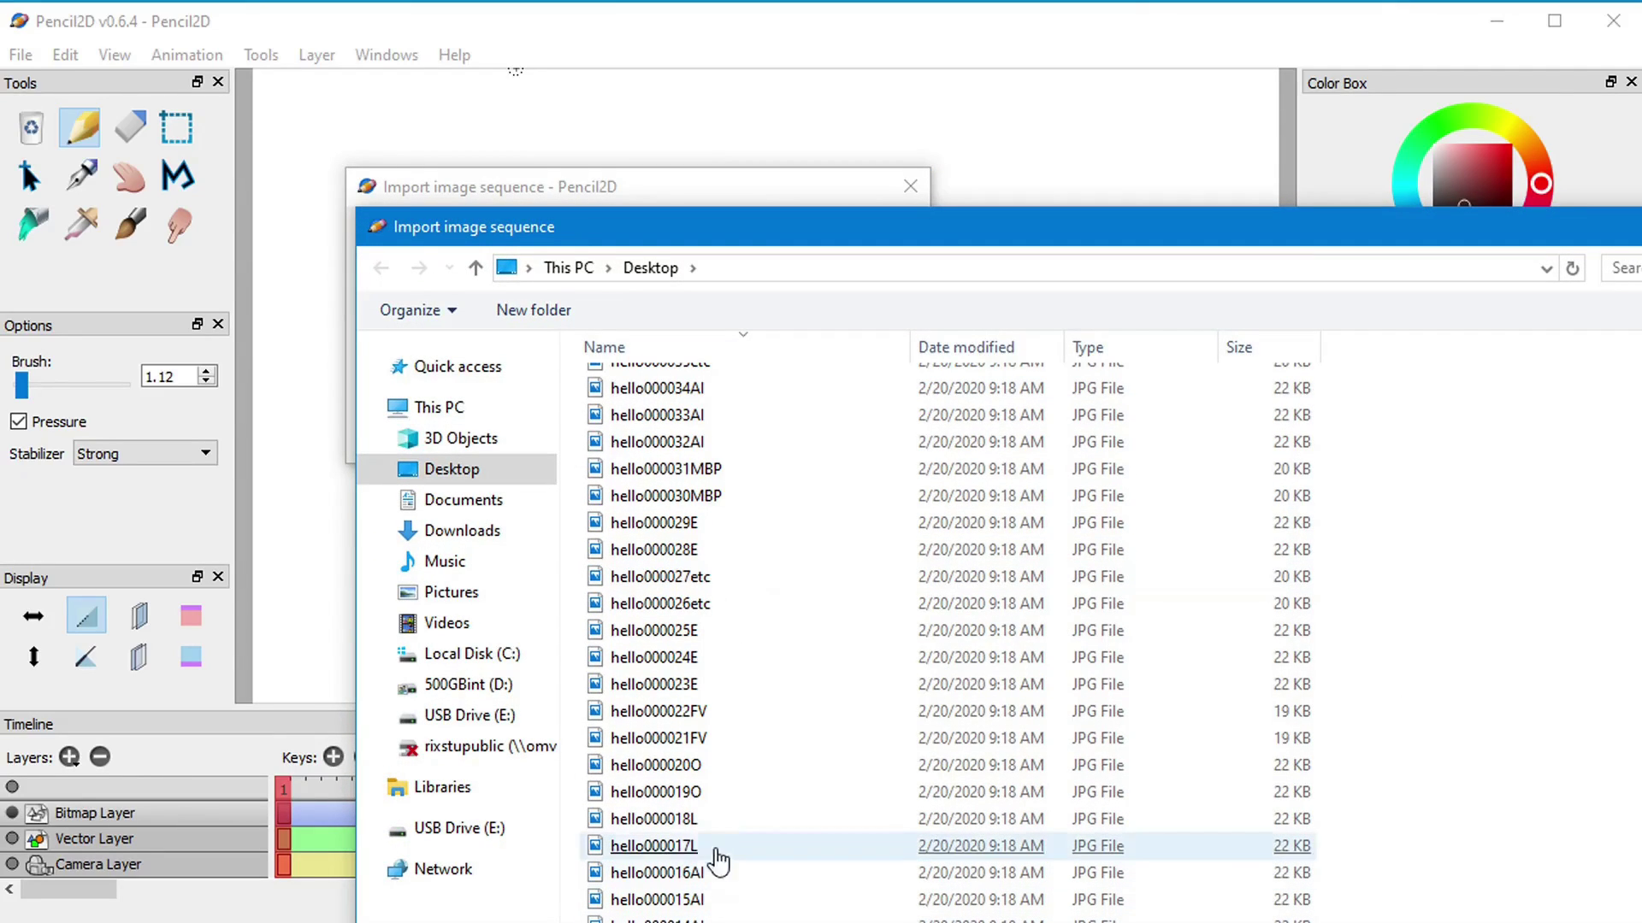
pyautogui.scroll(10, 730, 667)
pyautogui.keyDown('shift'); pyautogui.click(692, 389); pyautogui.keyUp('shift')
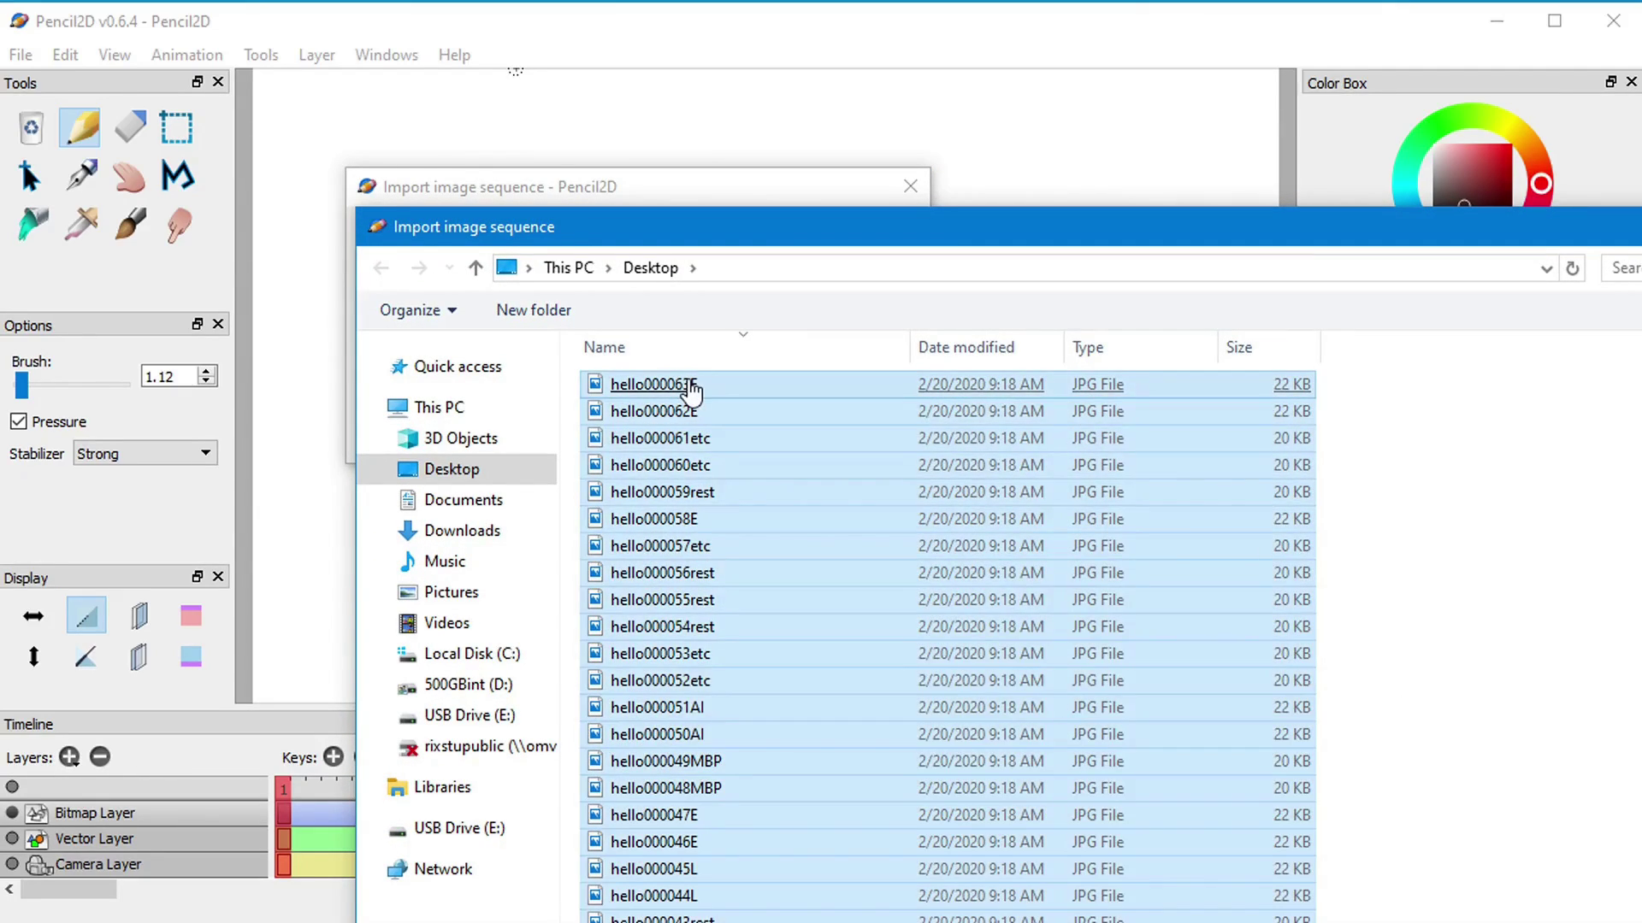
pyautogui.press('Return')
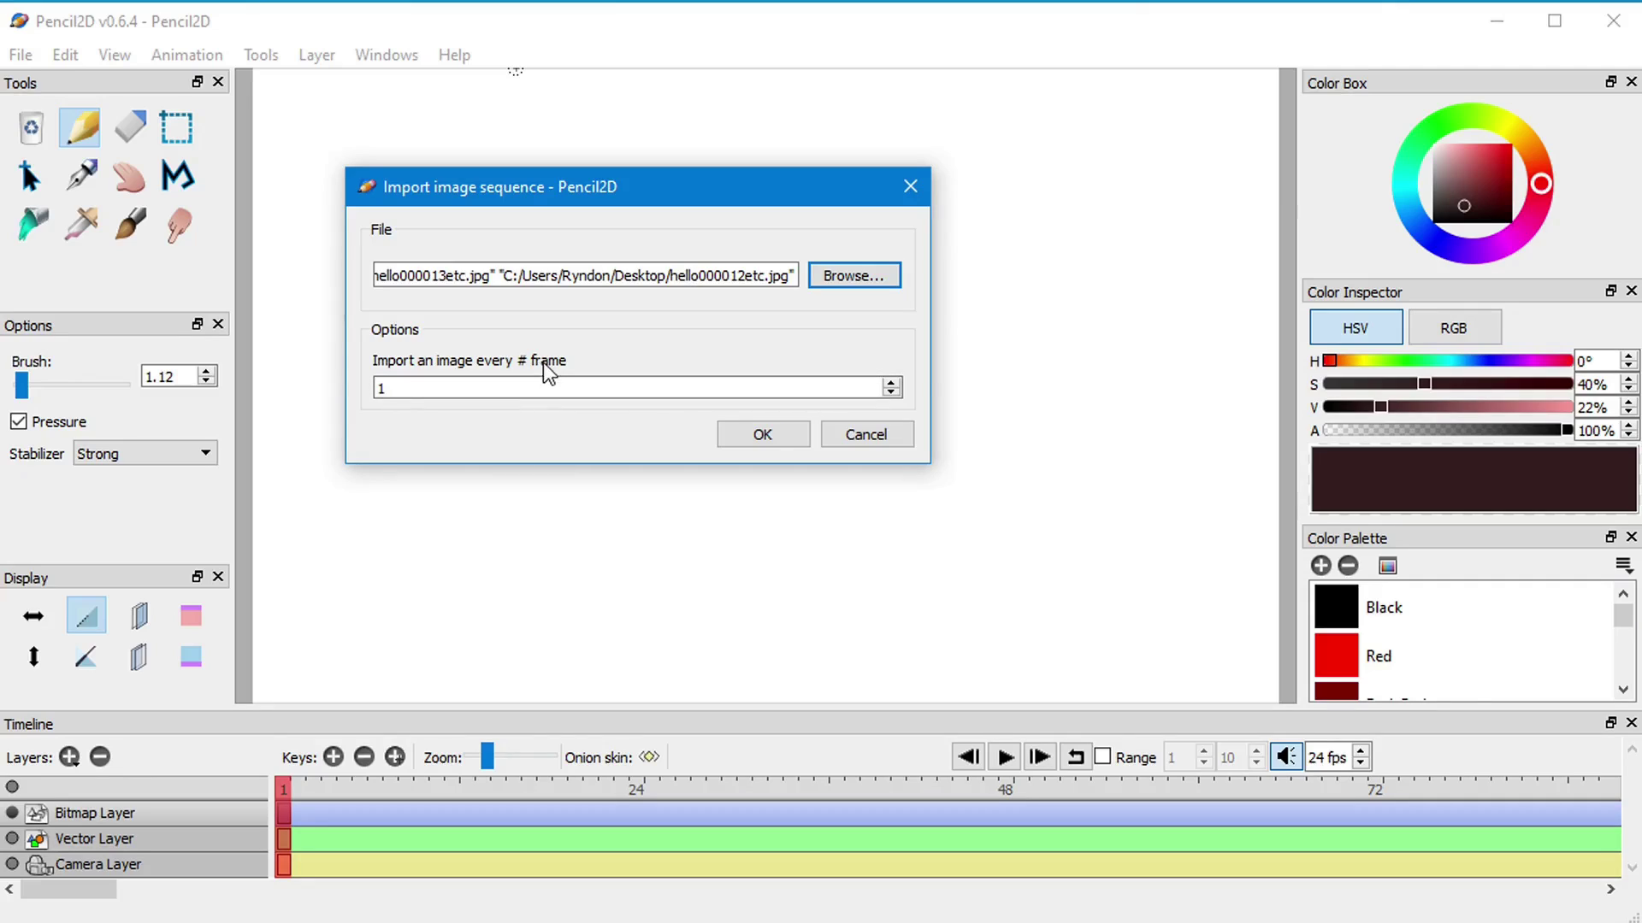
pyautogui.click(394, 391)
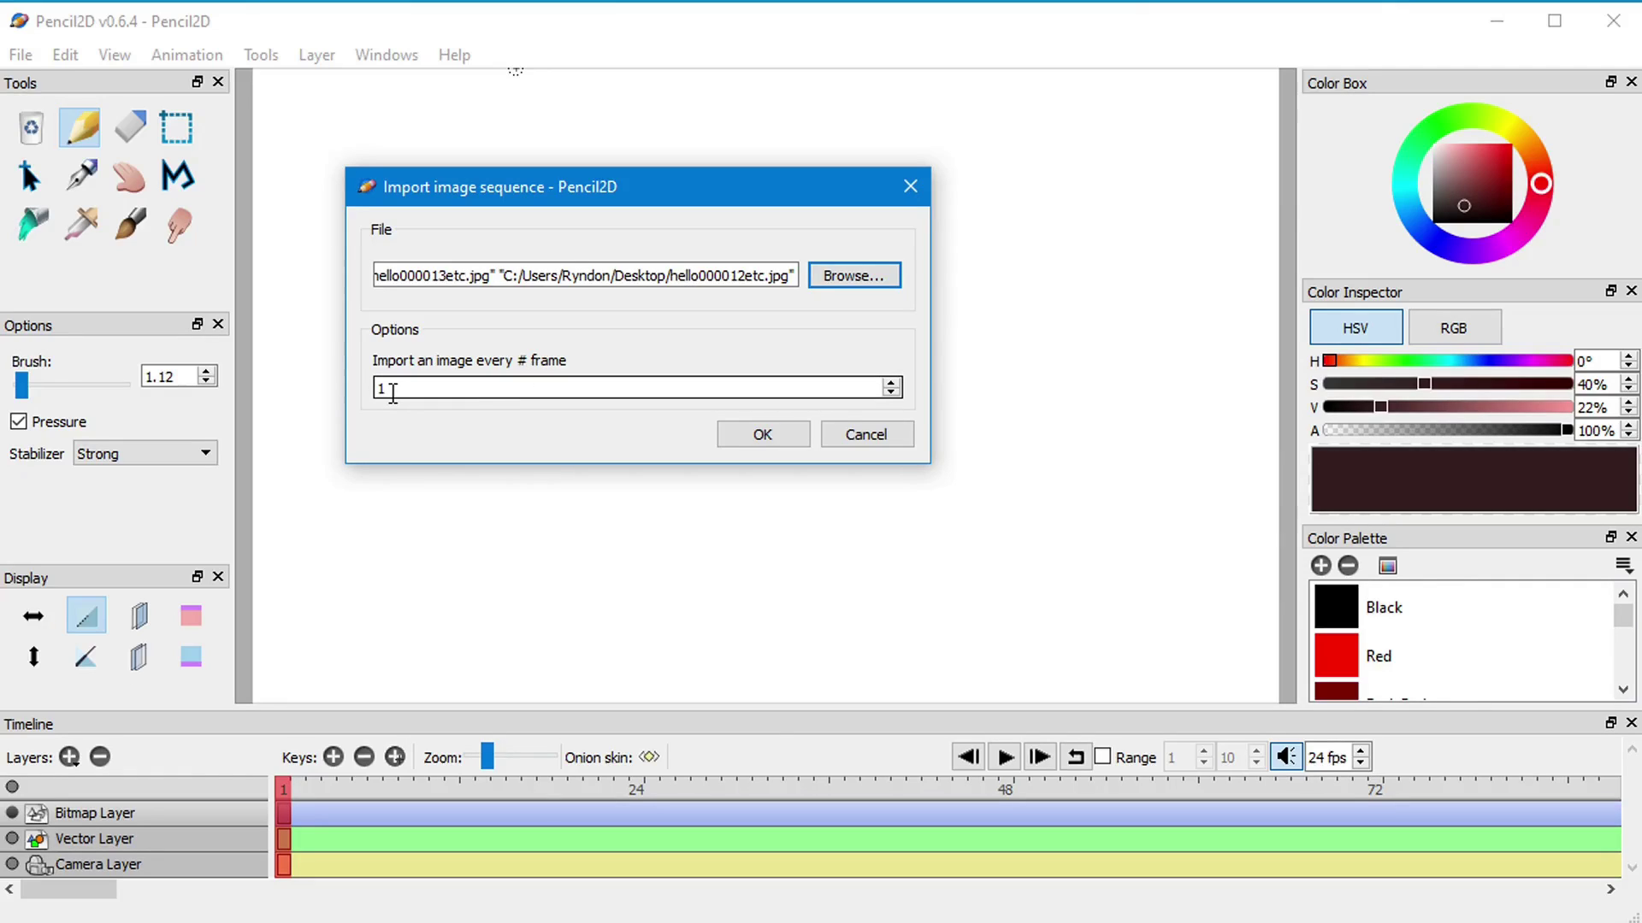
pyautogui.click(755, 434)
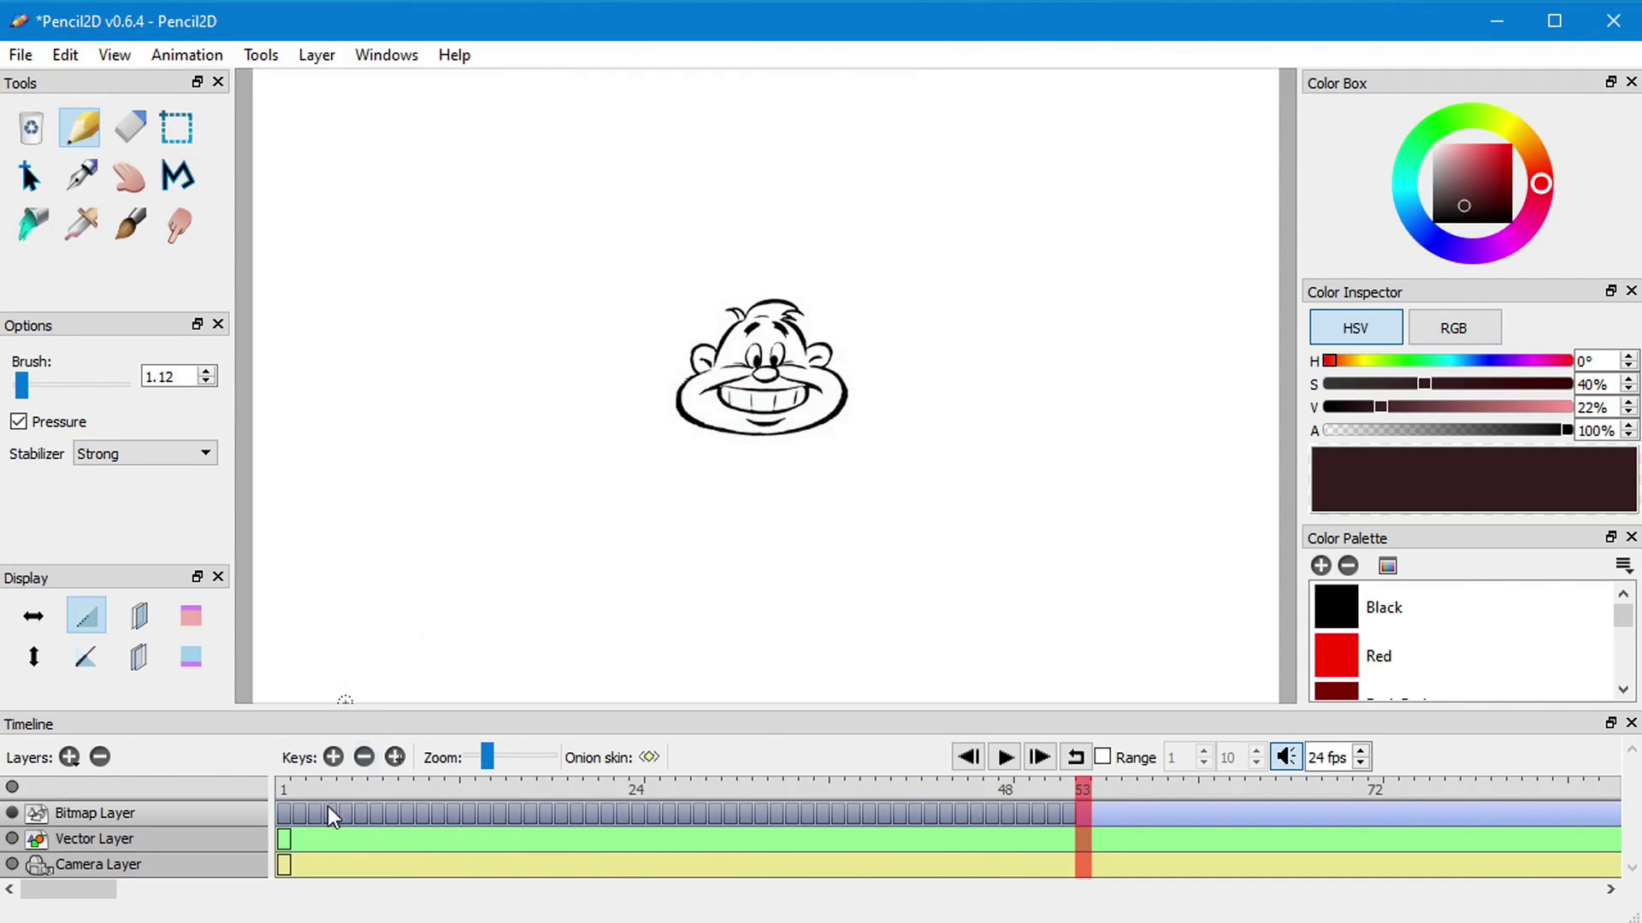
pyautogui.moveTo(1055, 787); pyautogui.dragTo(256, 794)
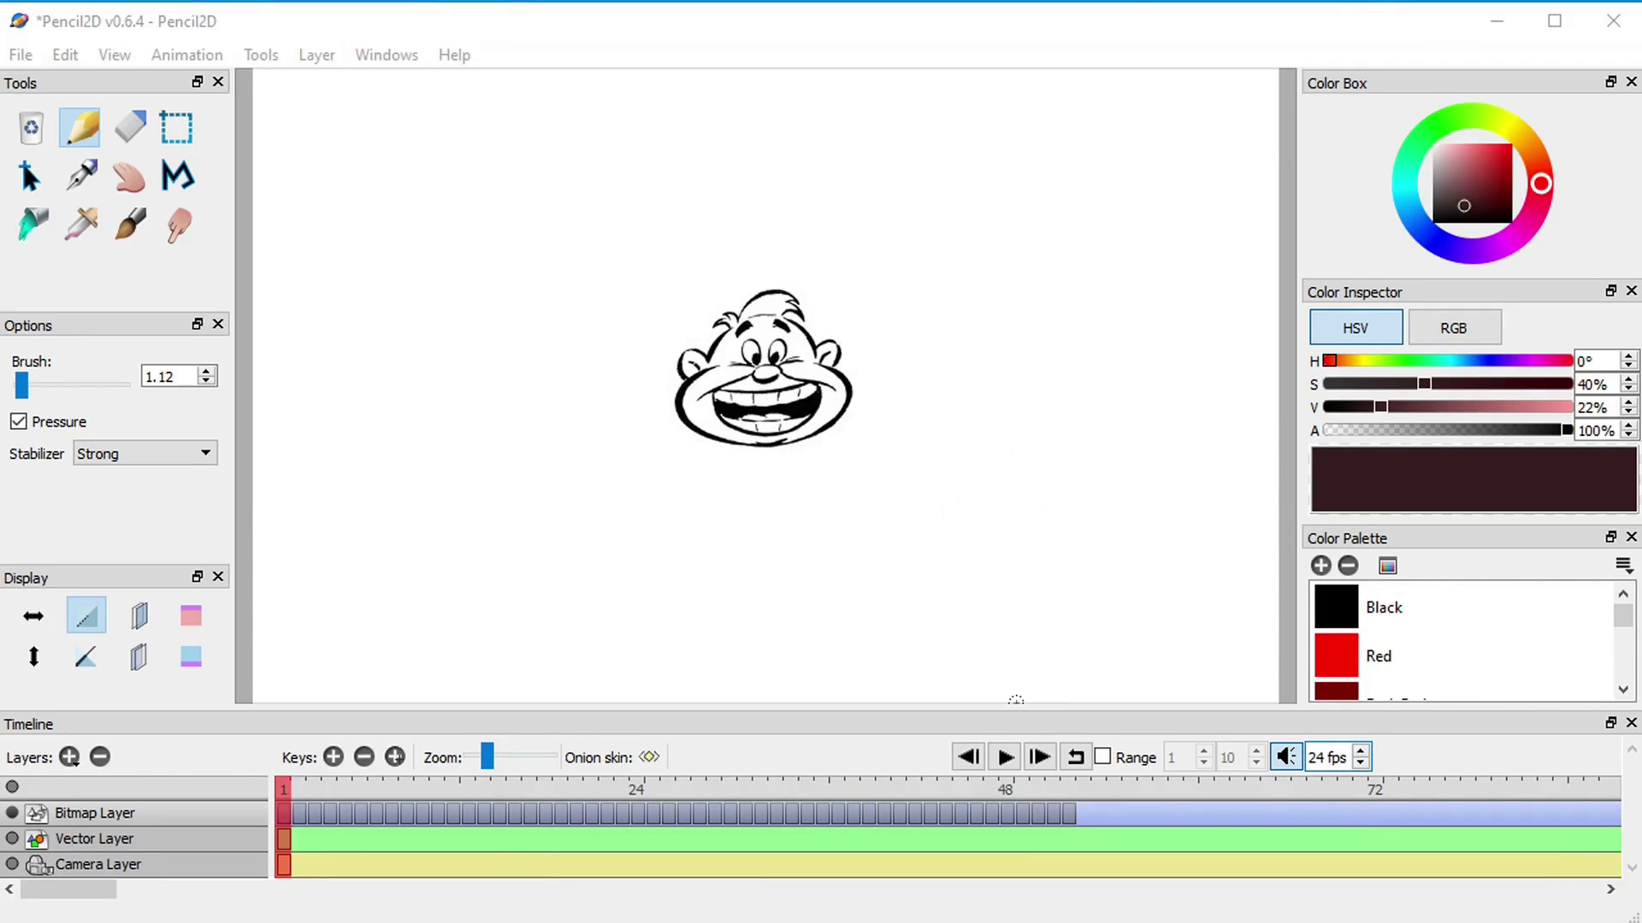
pyautogui.moveTo(1641, 244)
pyautogui.mouseDown()
pyautogui.moveTo(901, 79)
pyautogui.moveTo(850, 33)
pyautogui.mouseUp()
pyautogui.doubleClick(1396, 128)
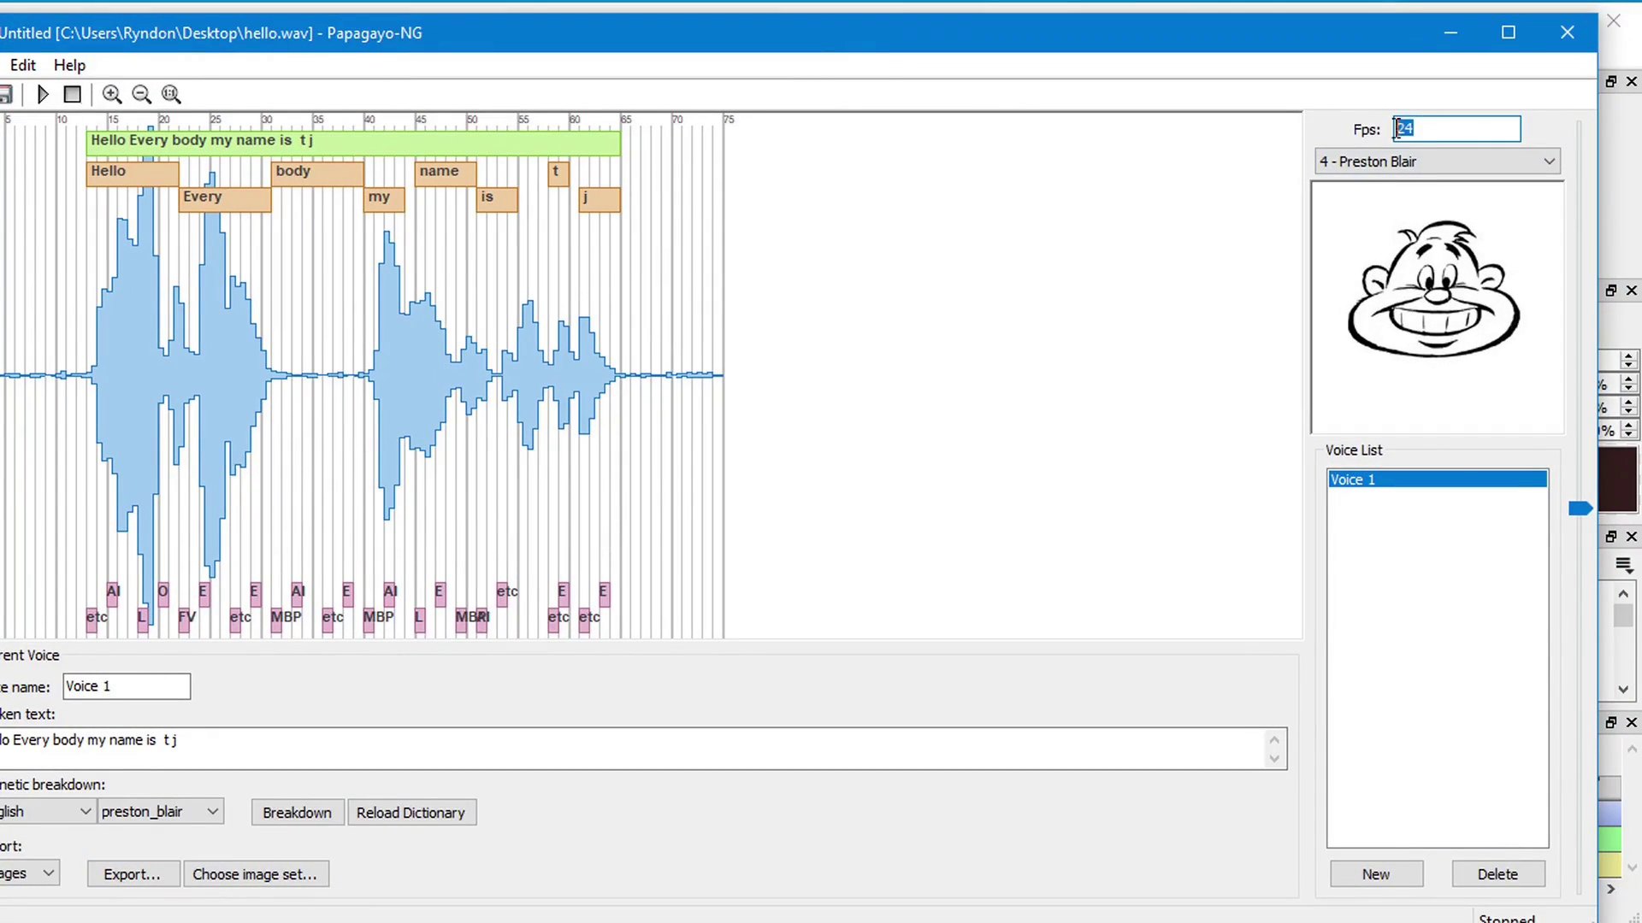
pyautogui.moveTo(1154, 38); pyautogui.dragTo(1641, 51)
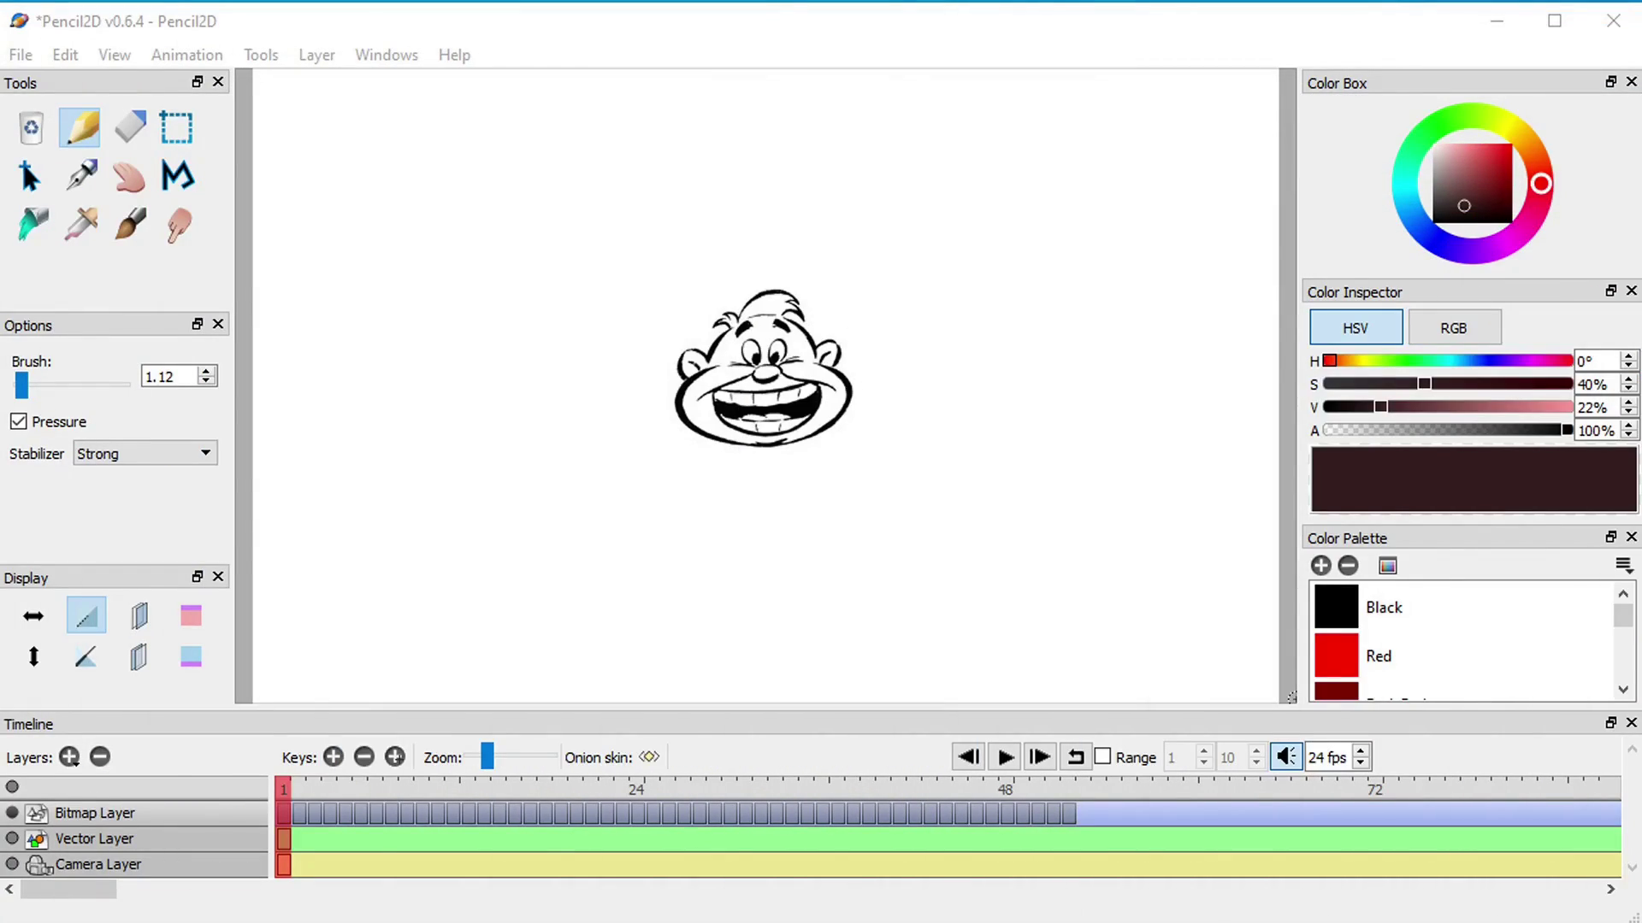
pyautogui.moveTo(1339, 758); pyautogui.dragTo(1311, 759)
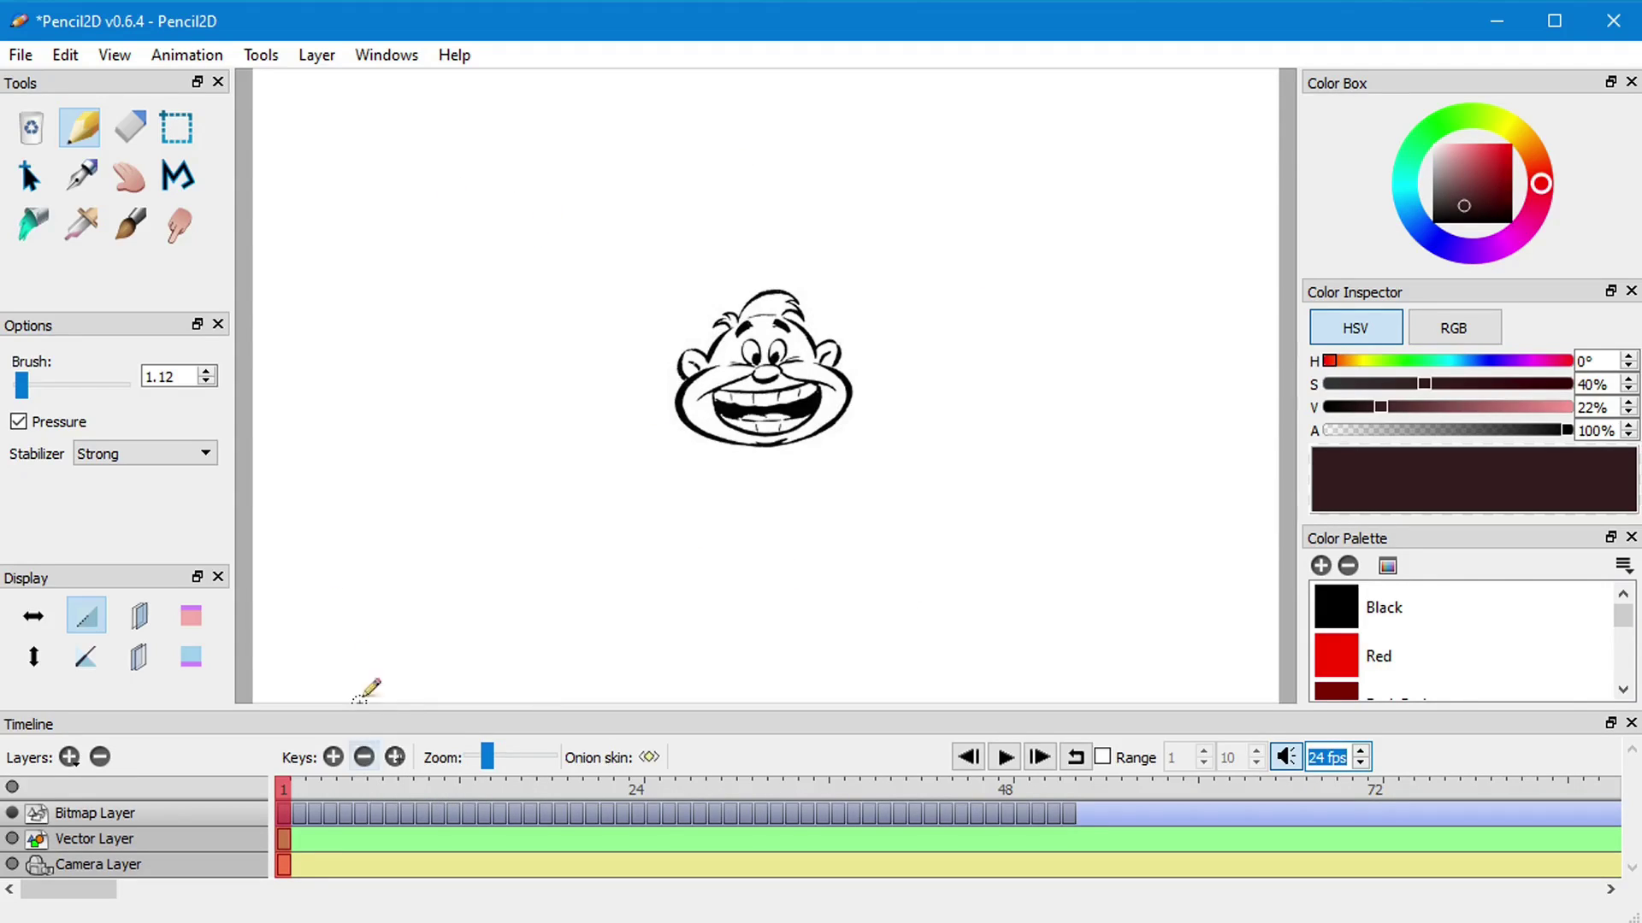
# Step: Import hello.wav via File > Import > Sound onto a new layer named Sound Layer
pyautogui.click(20, 54)
pyautogui.moveTo(75, 243)
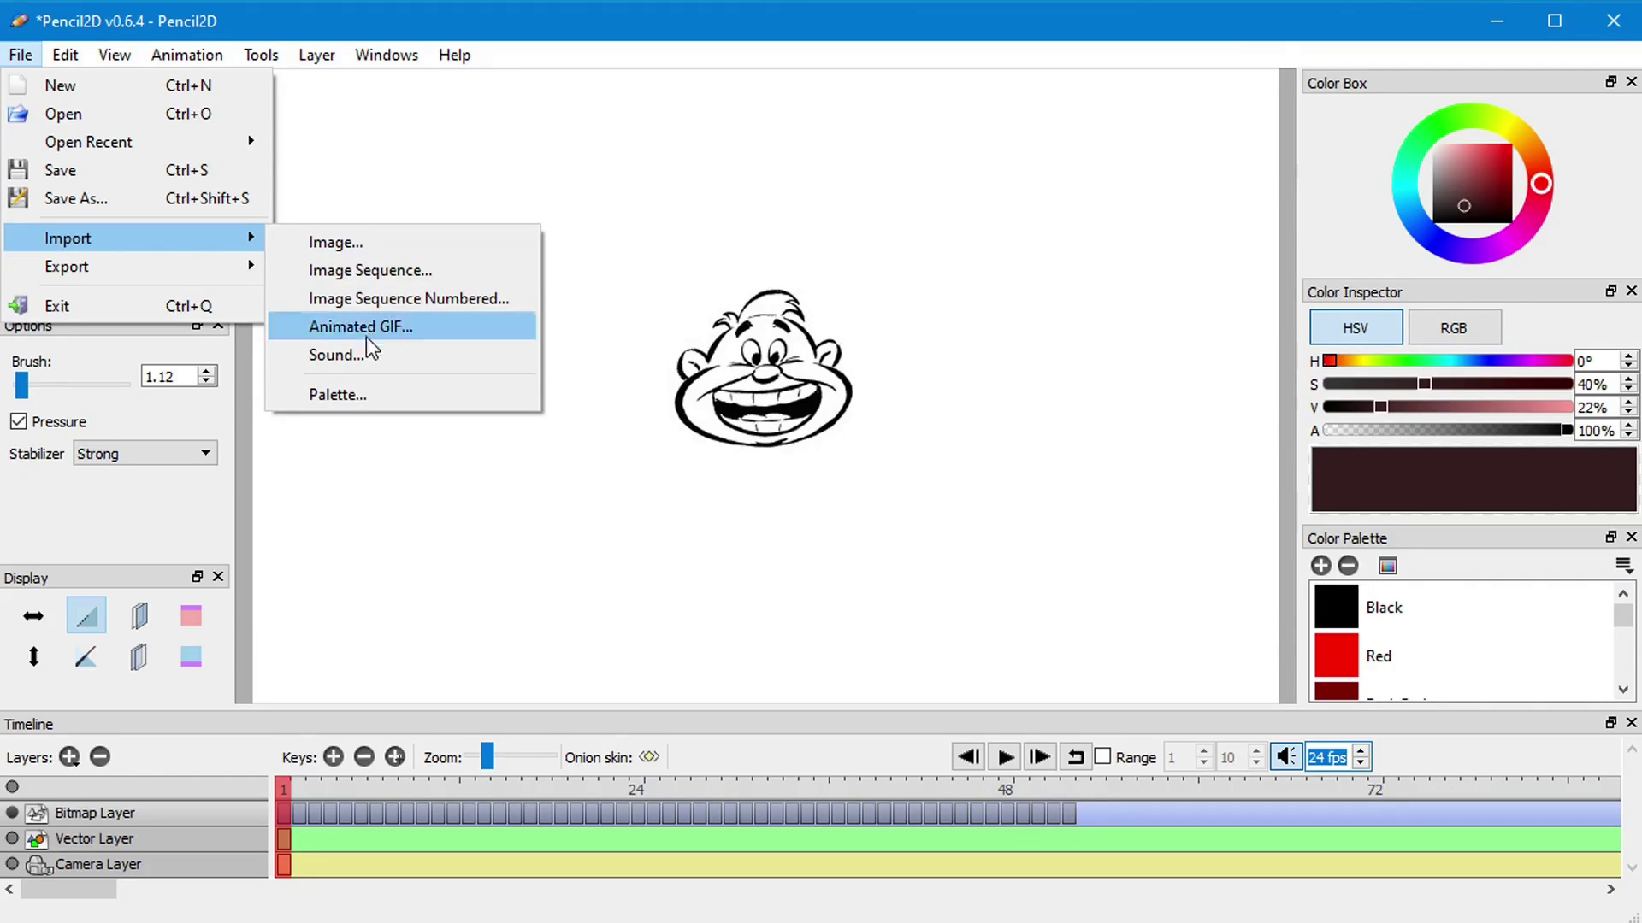
pyautogui.click(342, 359)
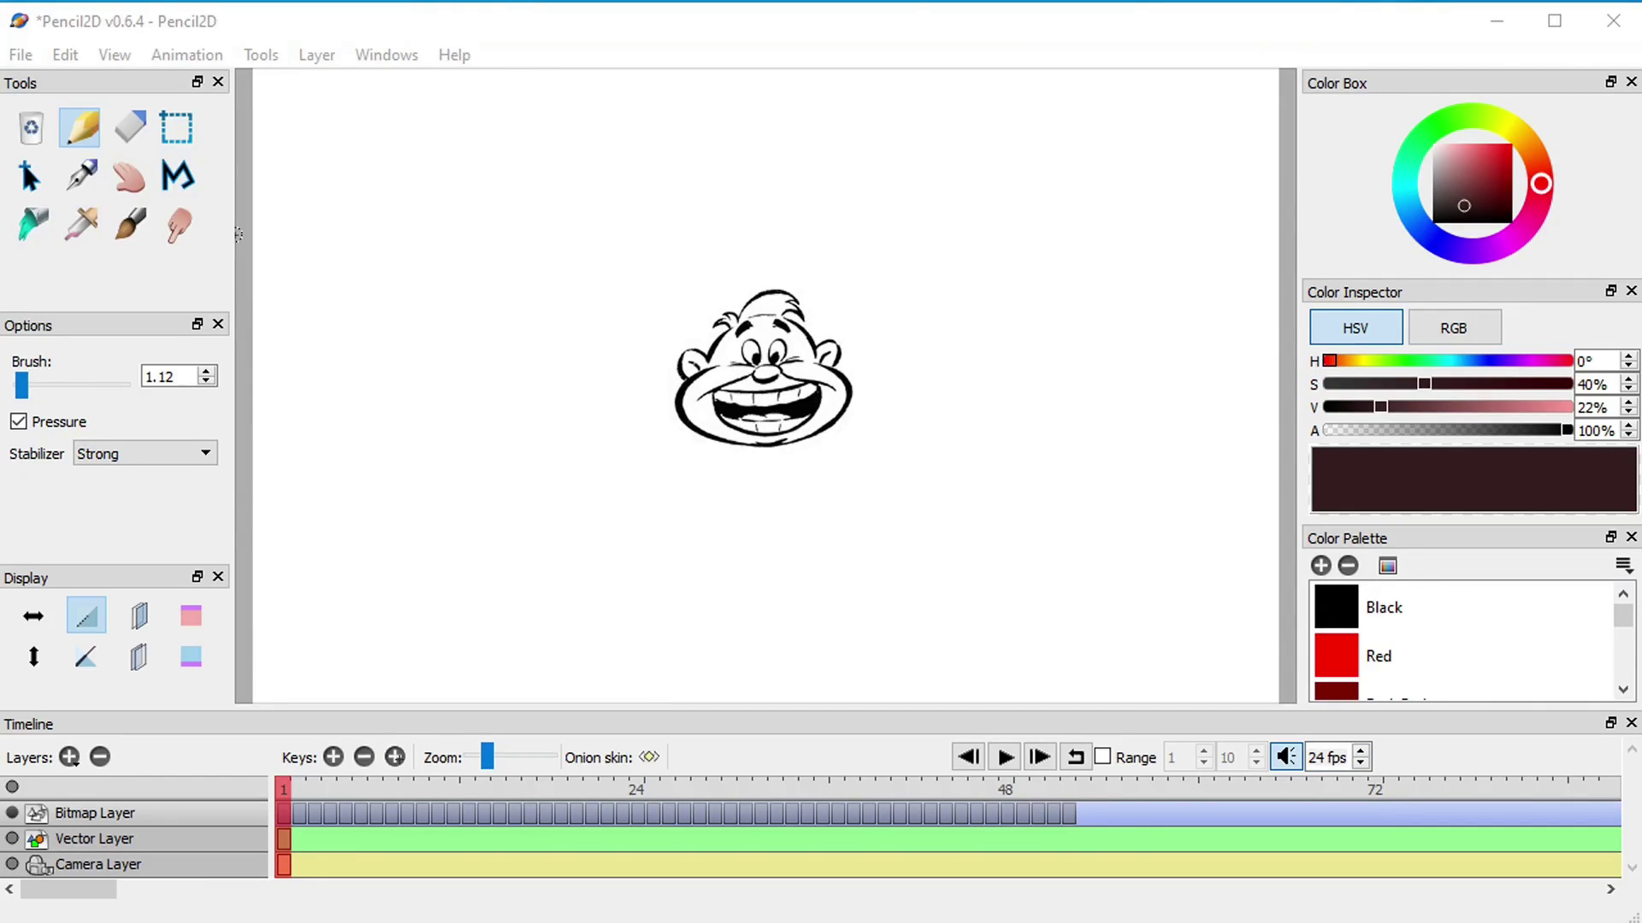
pyautogui.click(740, 339)
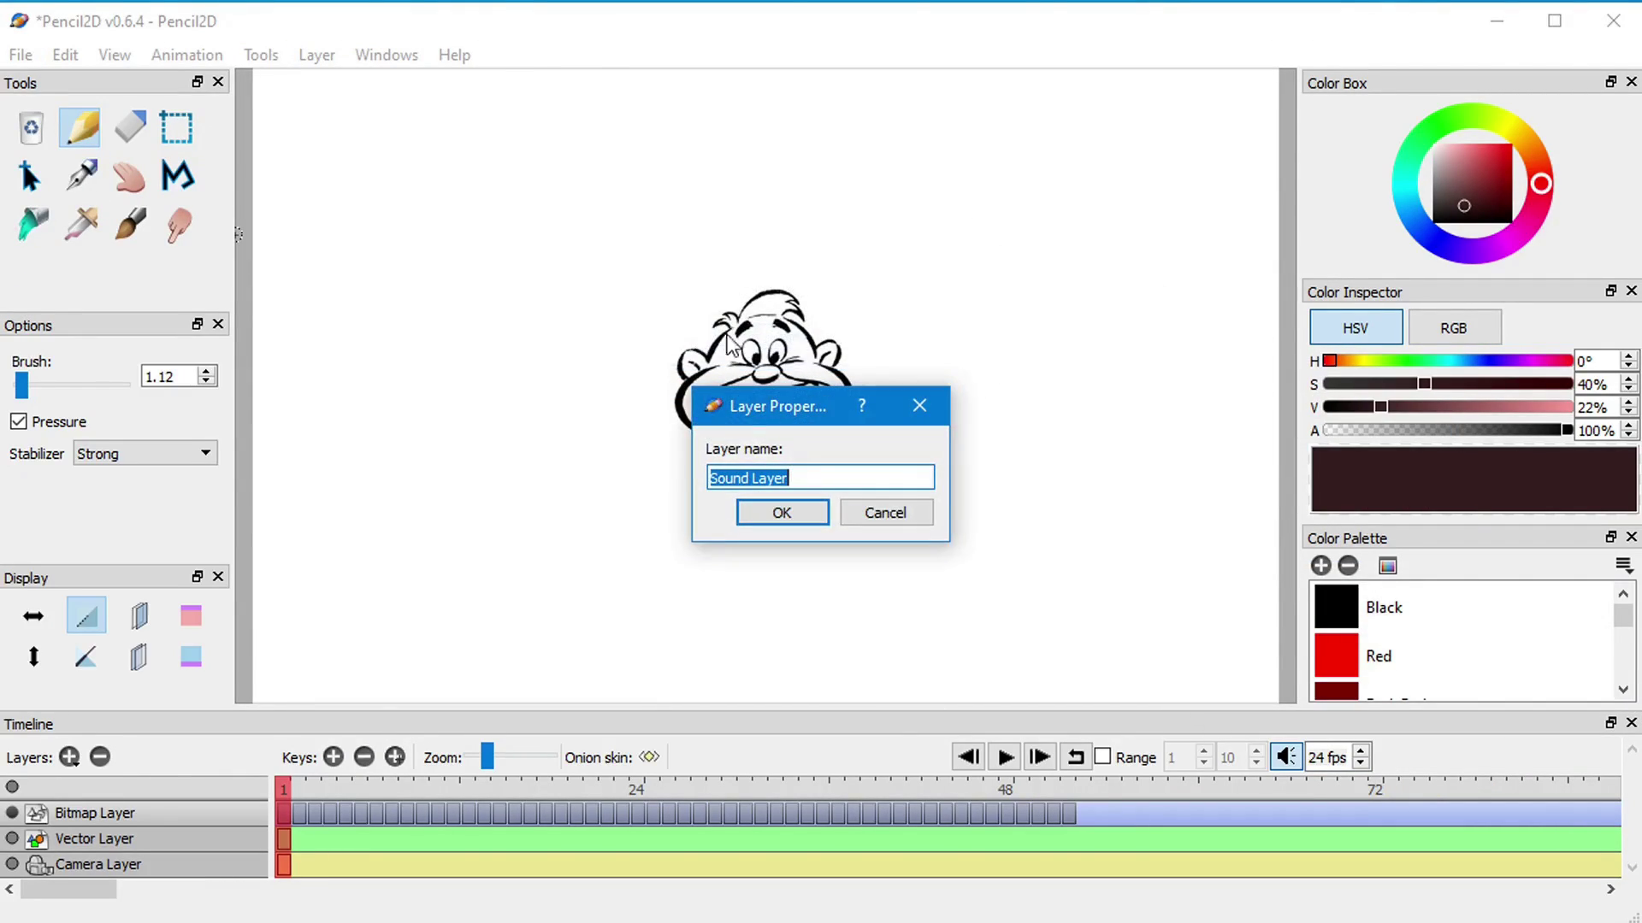
pyautogui.click(795, 514)
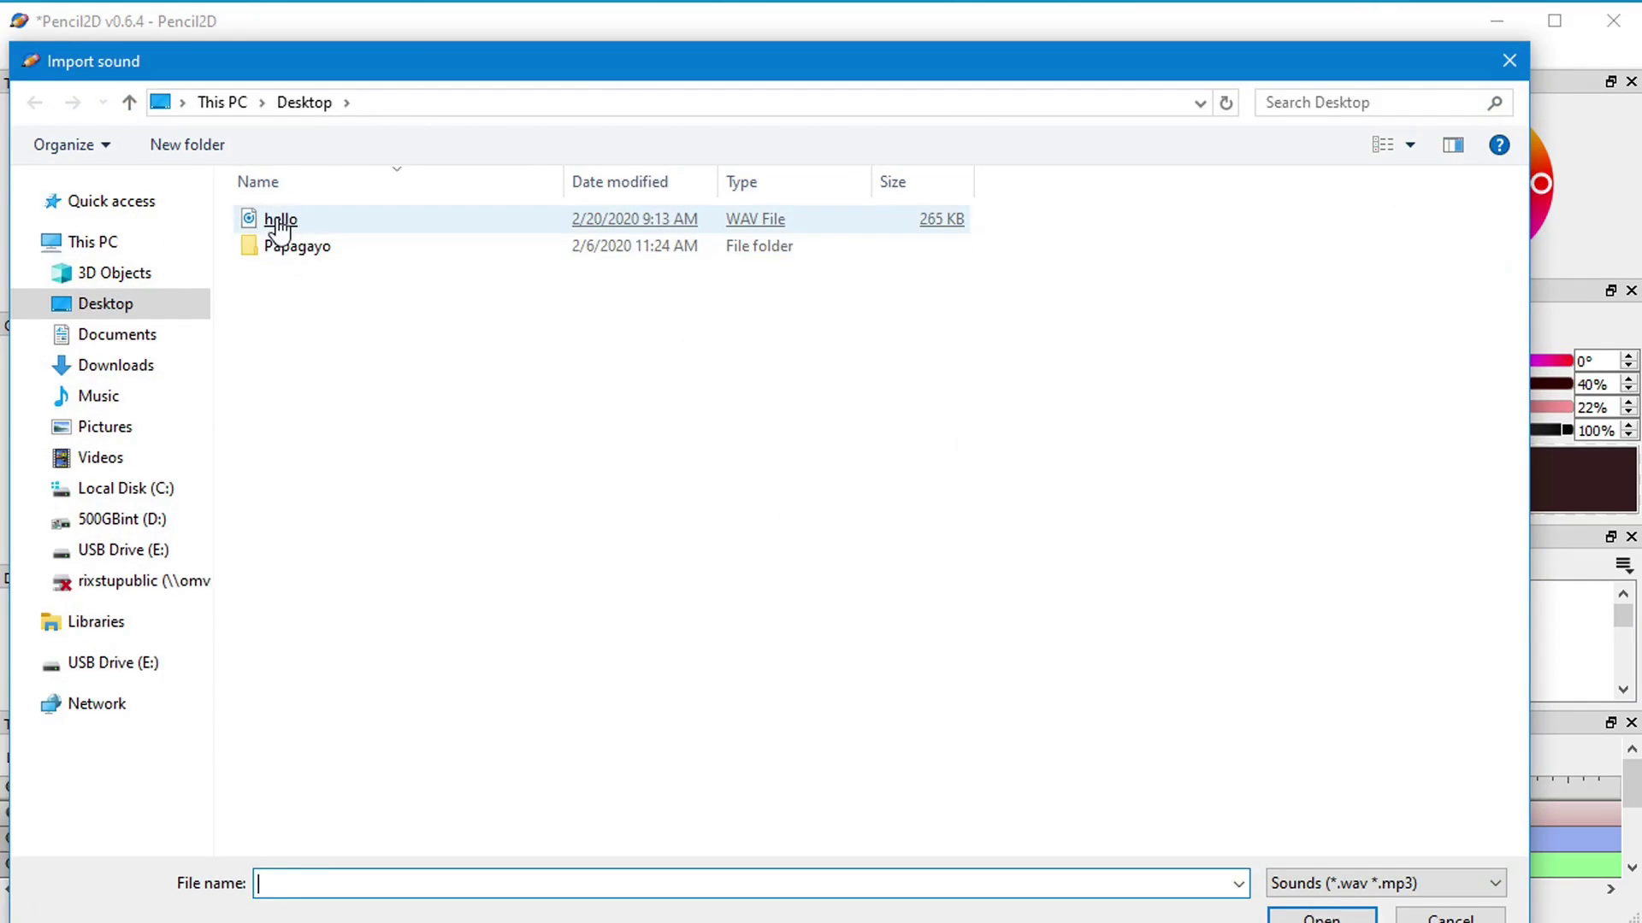
pyautogui.doubleClick(280, 221)
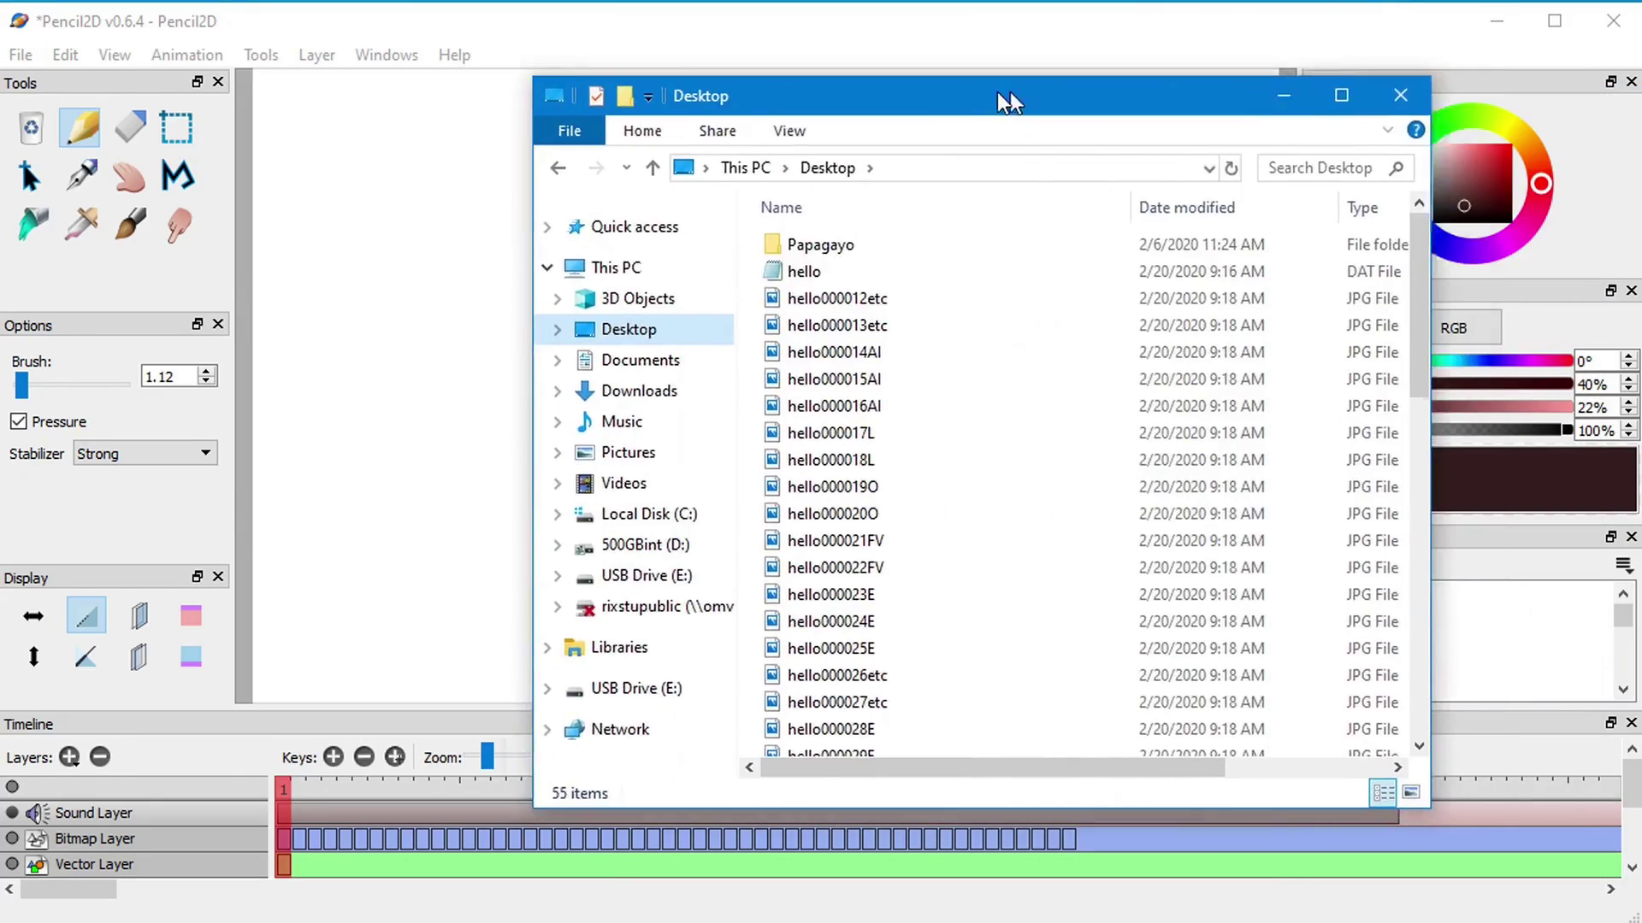
pyautogui.moveTo(1008, 99); pyautogui.dragTo(783, 116)
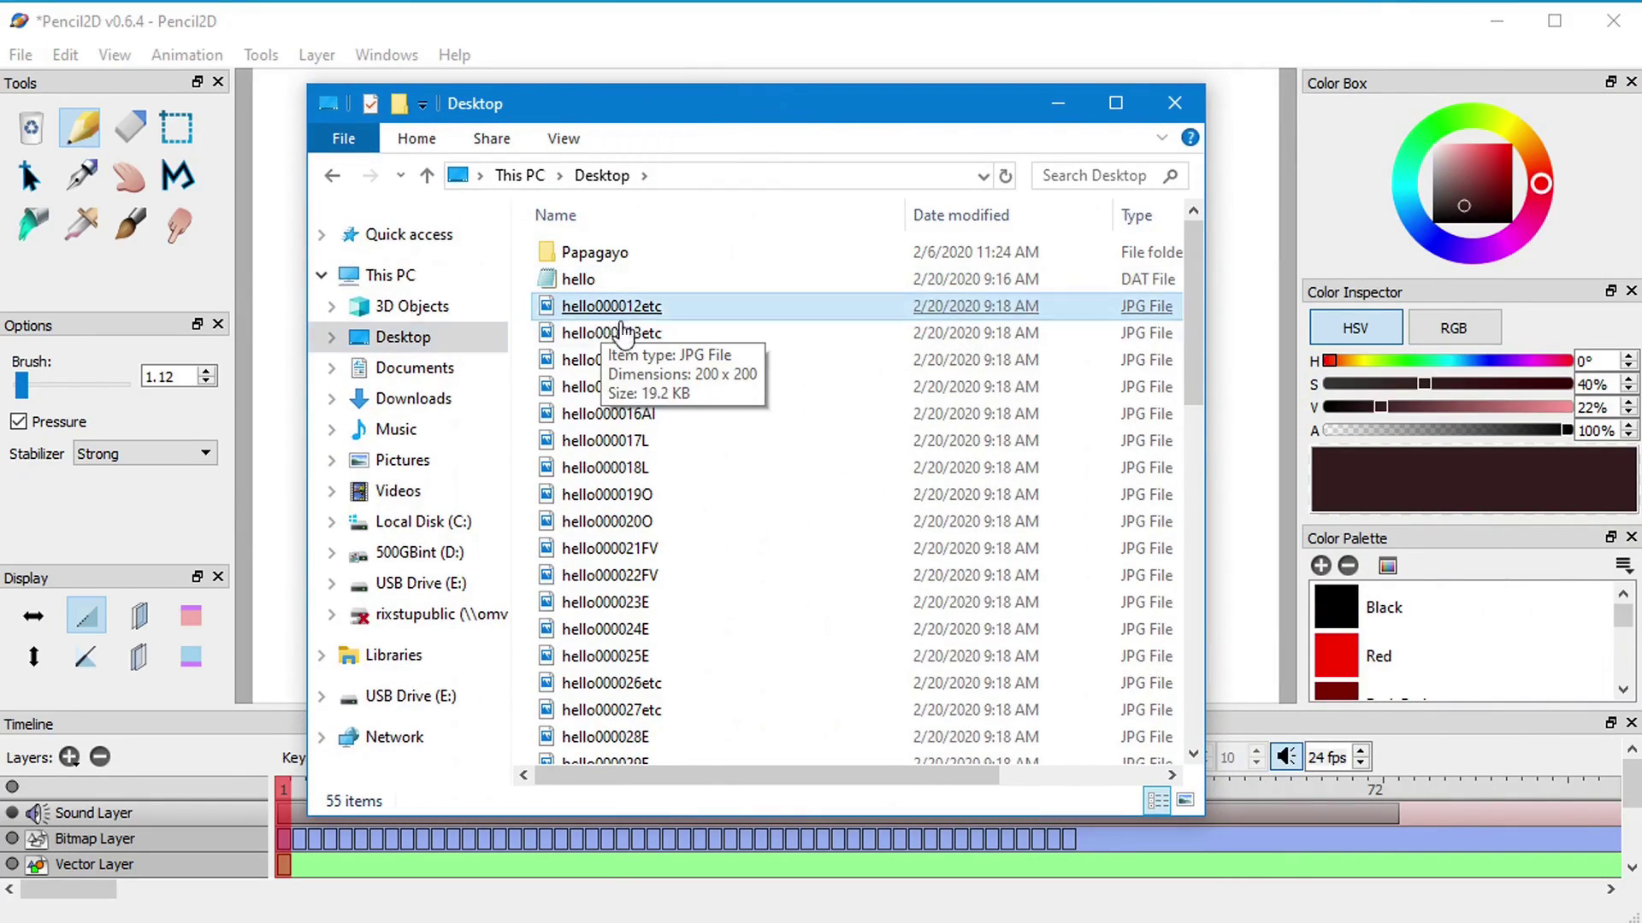
pyautogui.moveTo(624, 320)
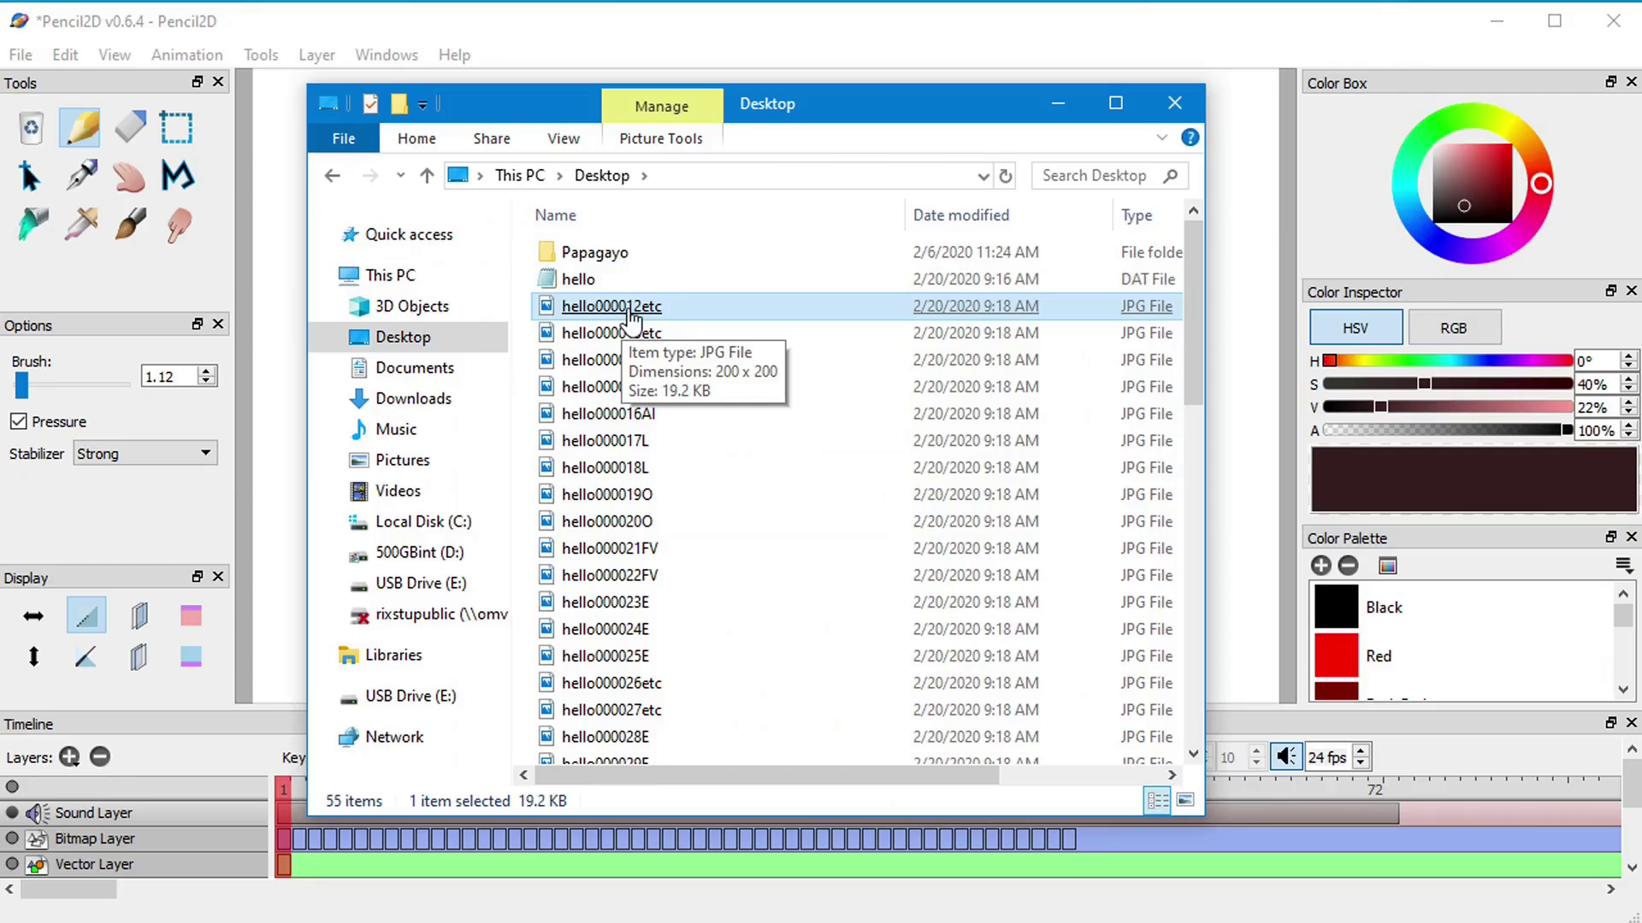
pyautogui.moveTo(1194, 308); pyautogui.dragTo(1196, 634)
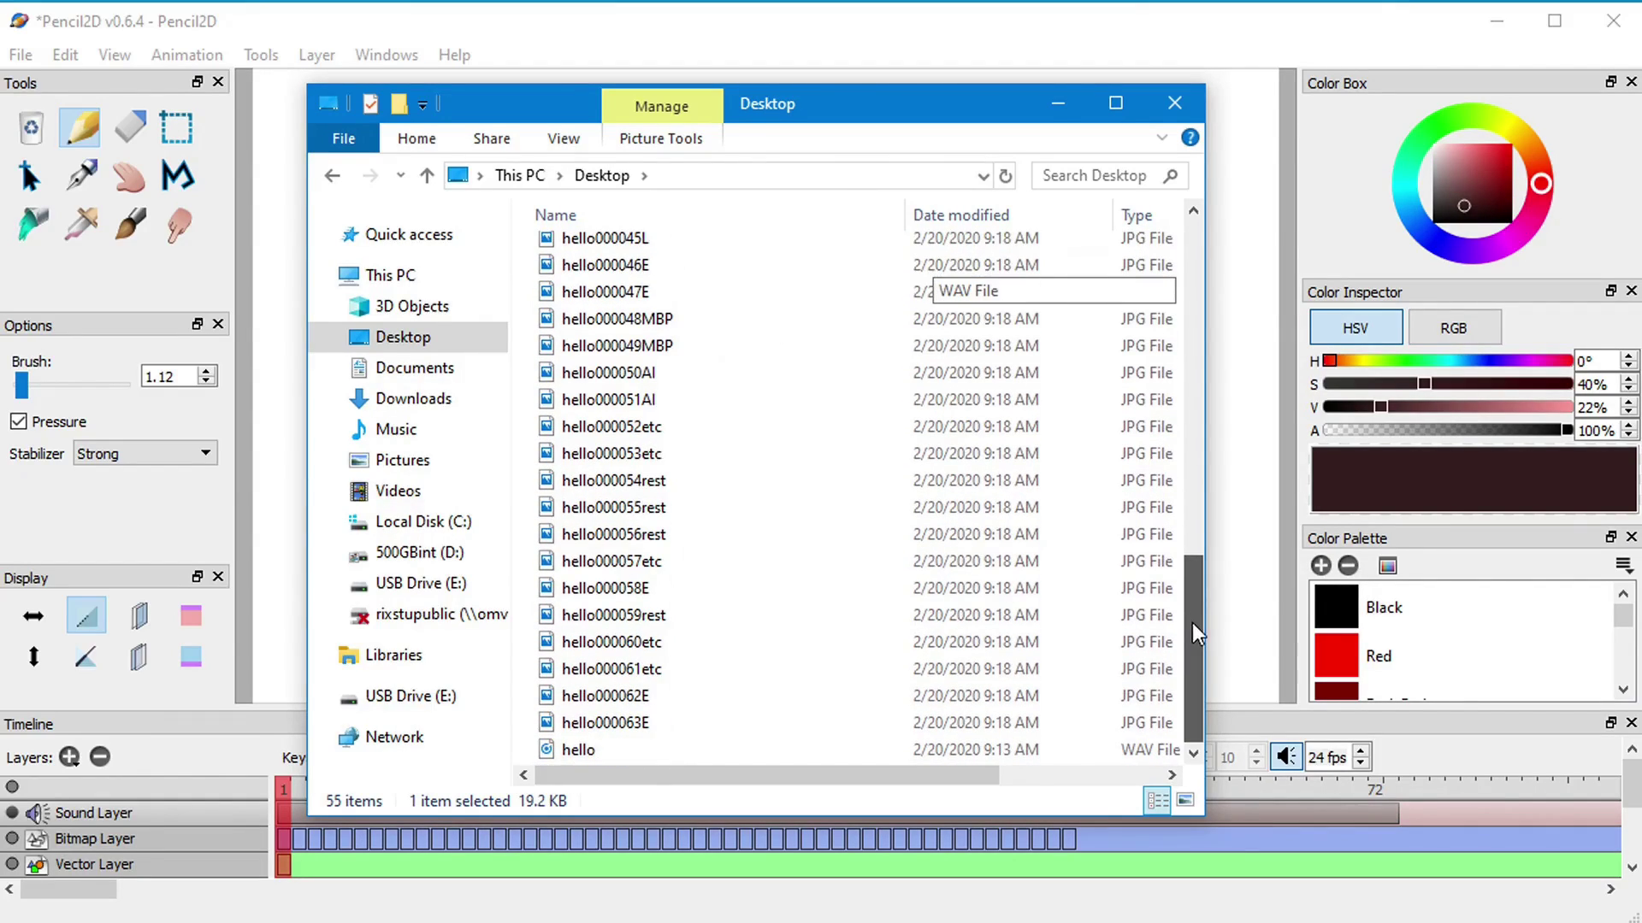
pyautogui.click(599, 722)
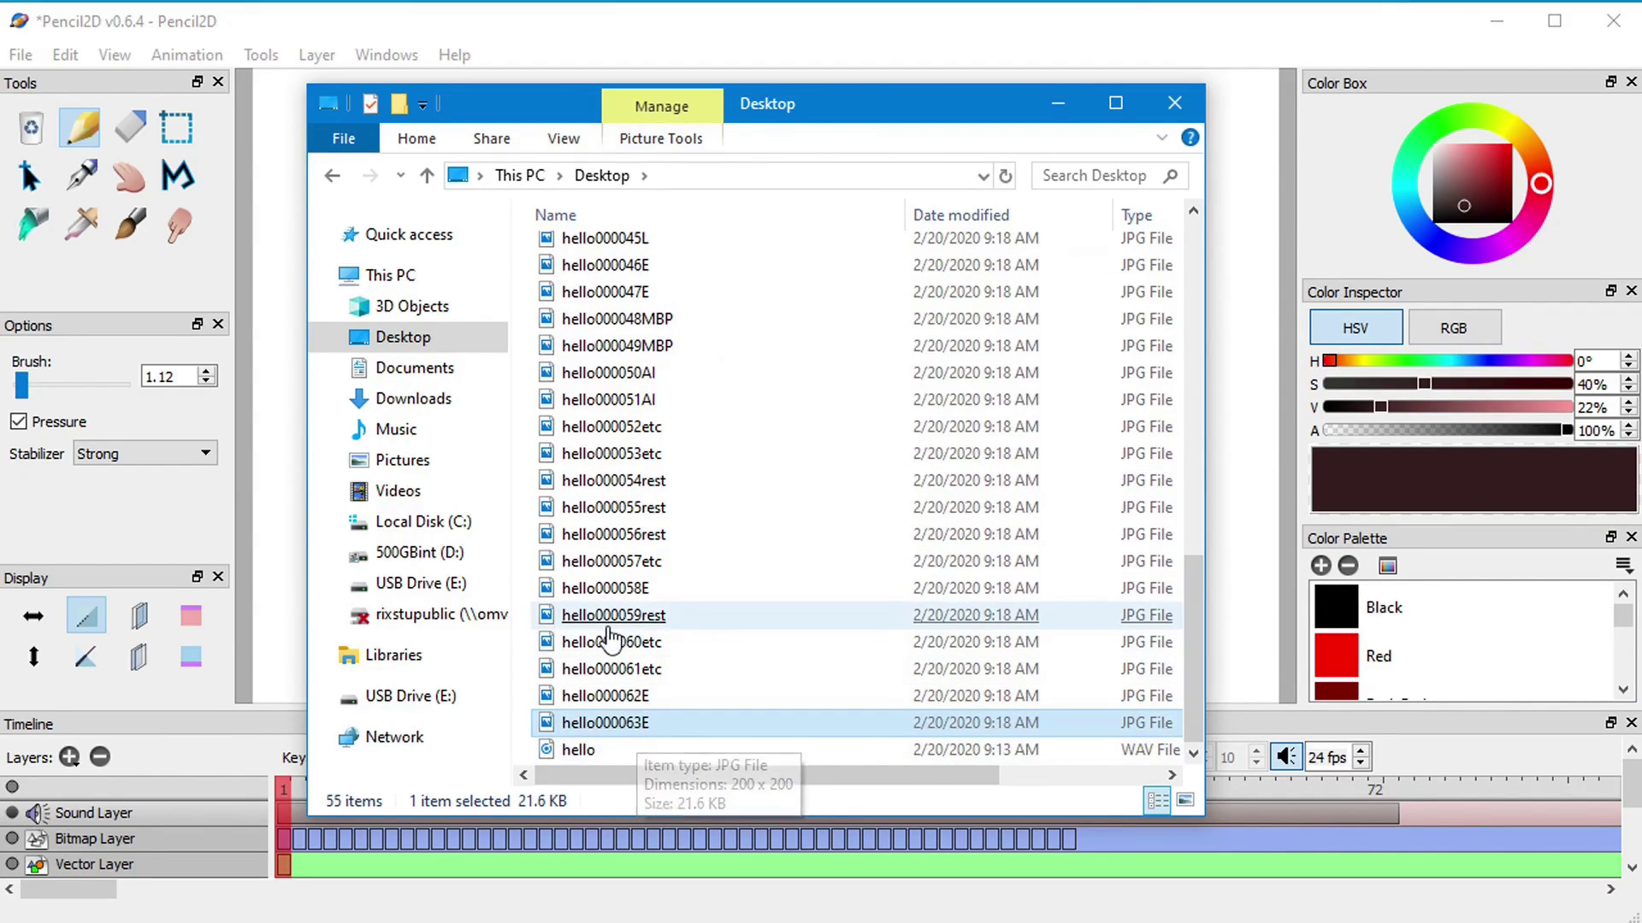
pyautogui.scroll(12, 609, 639)
pyautogui.click(637, 316)
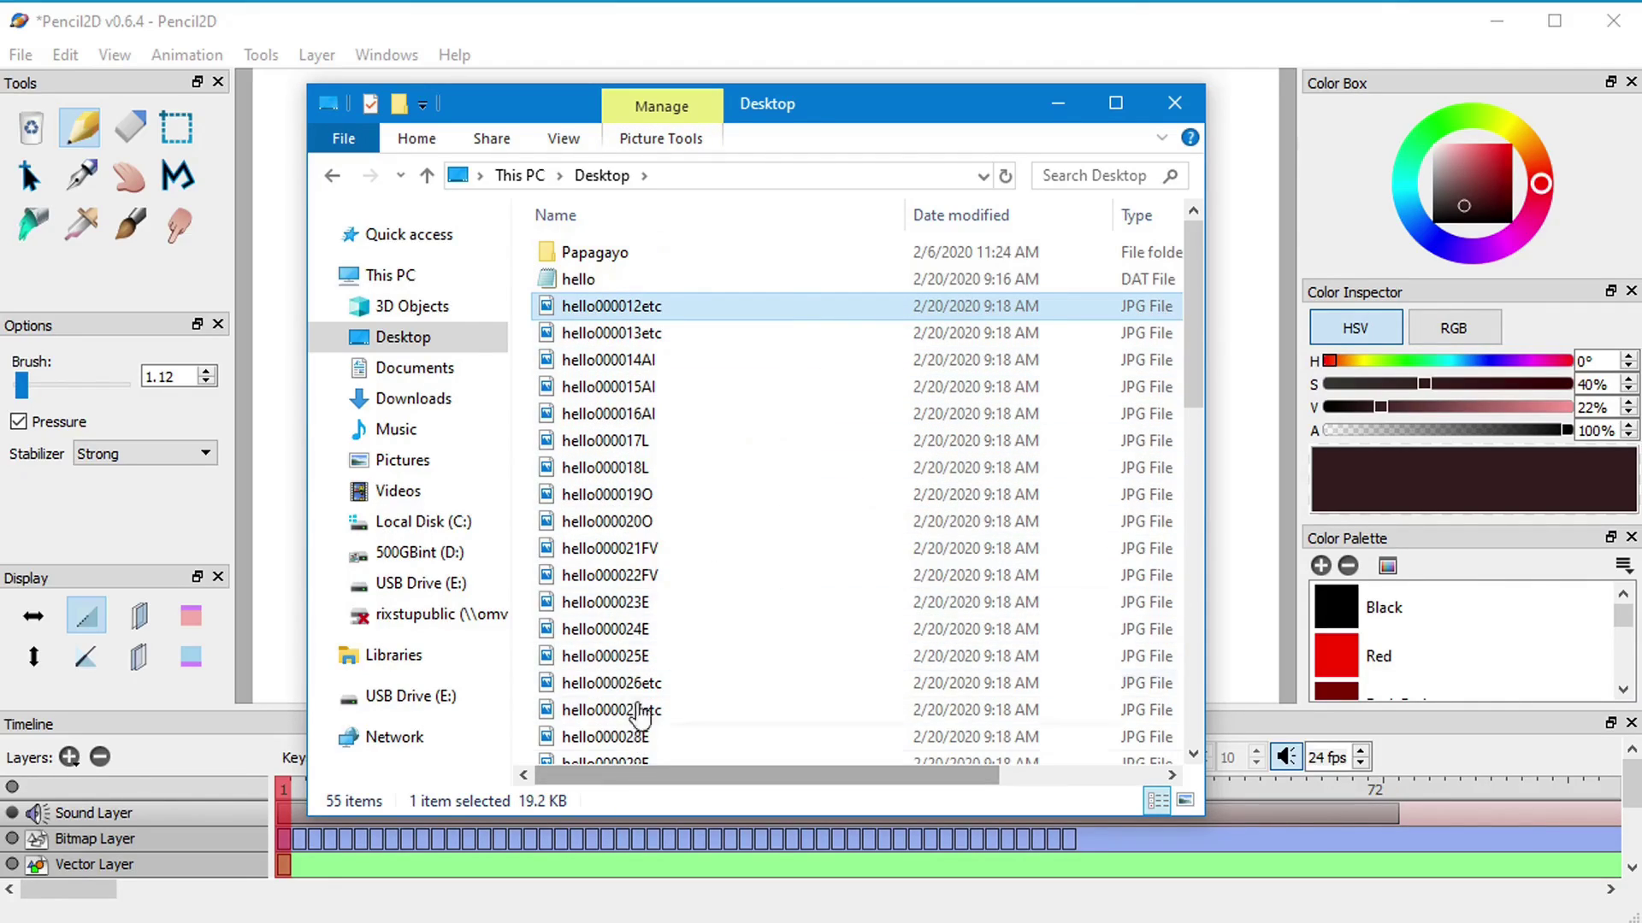
pyautogui.click(1059, 106)
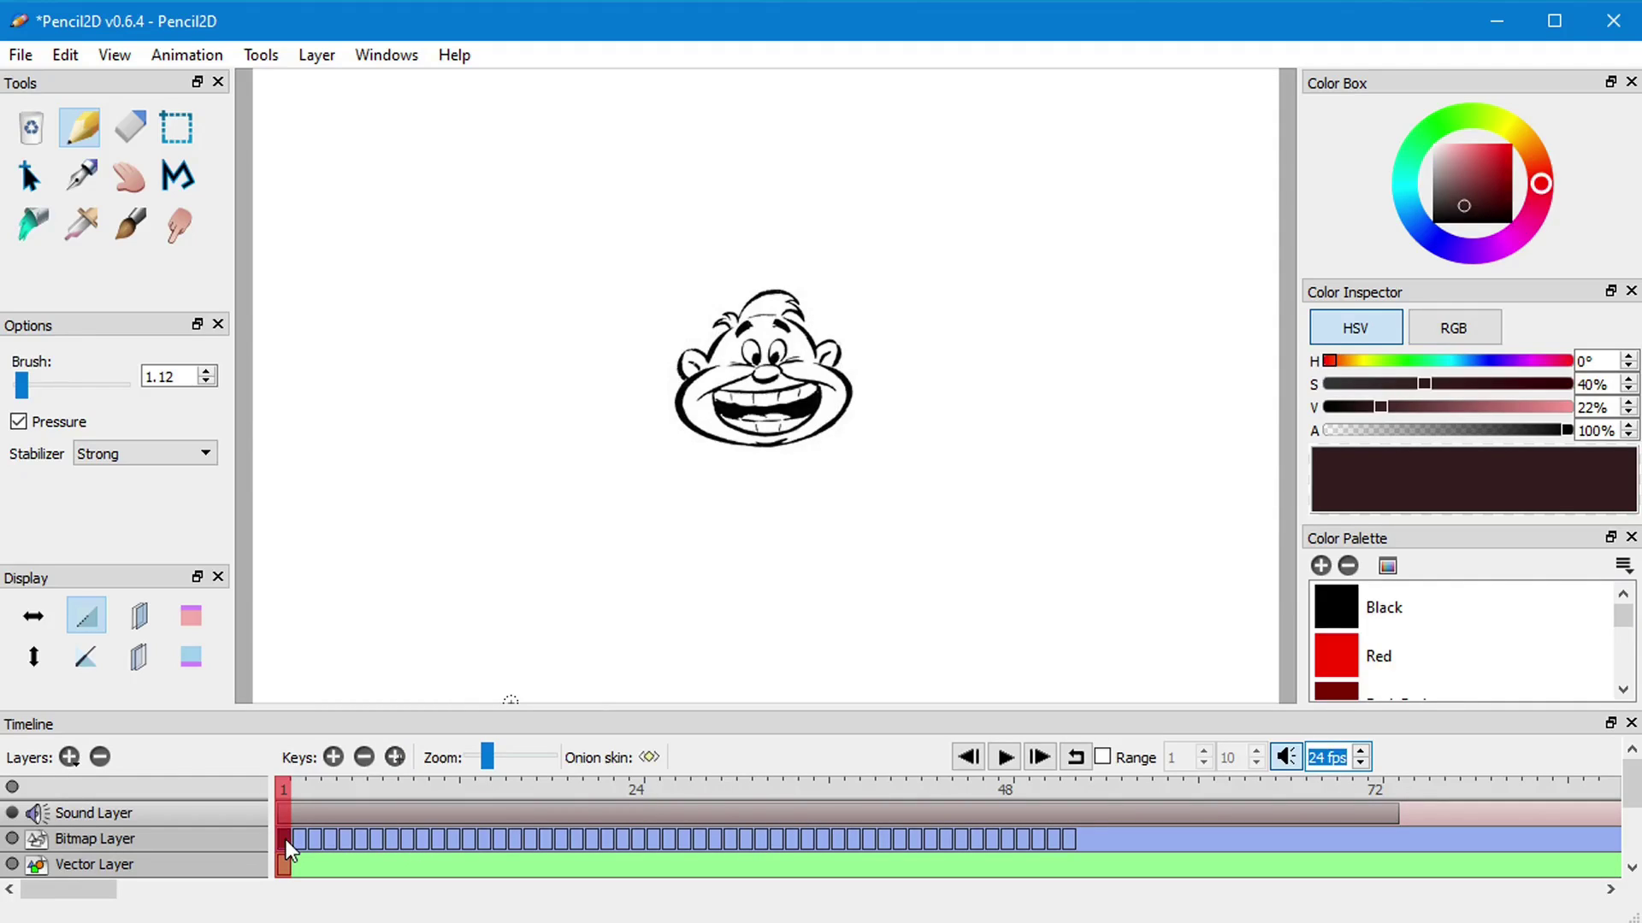
# Step: Drag the Bitmap Layer face frames so they begin at frame 12, confirming frame 11 is empty
pyautogui.keyDown('shift'); pyautogui.click(1069, 838); pyautogui.keyUp('shift')
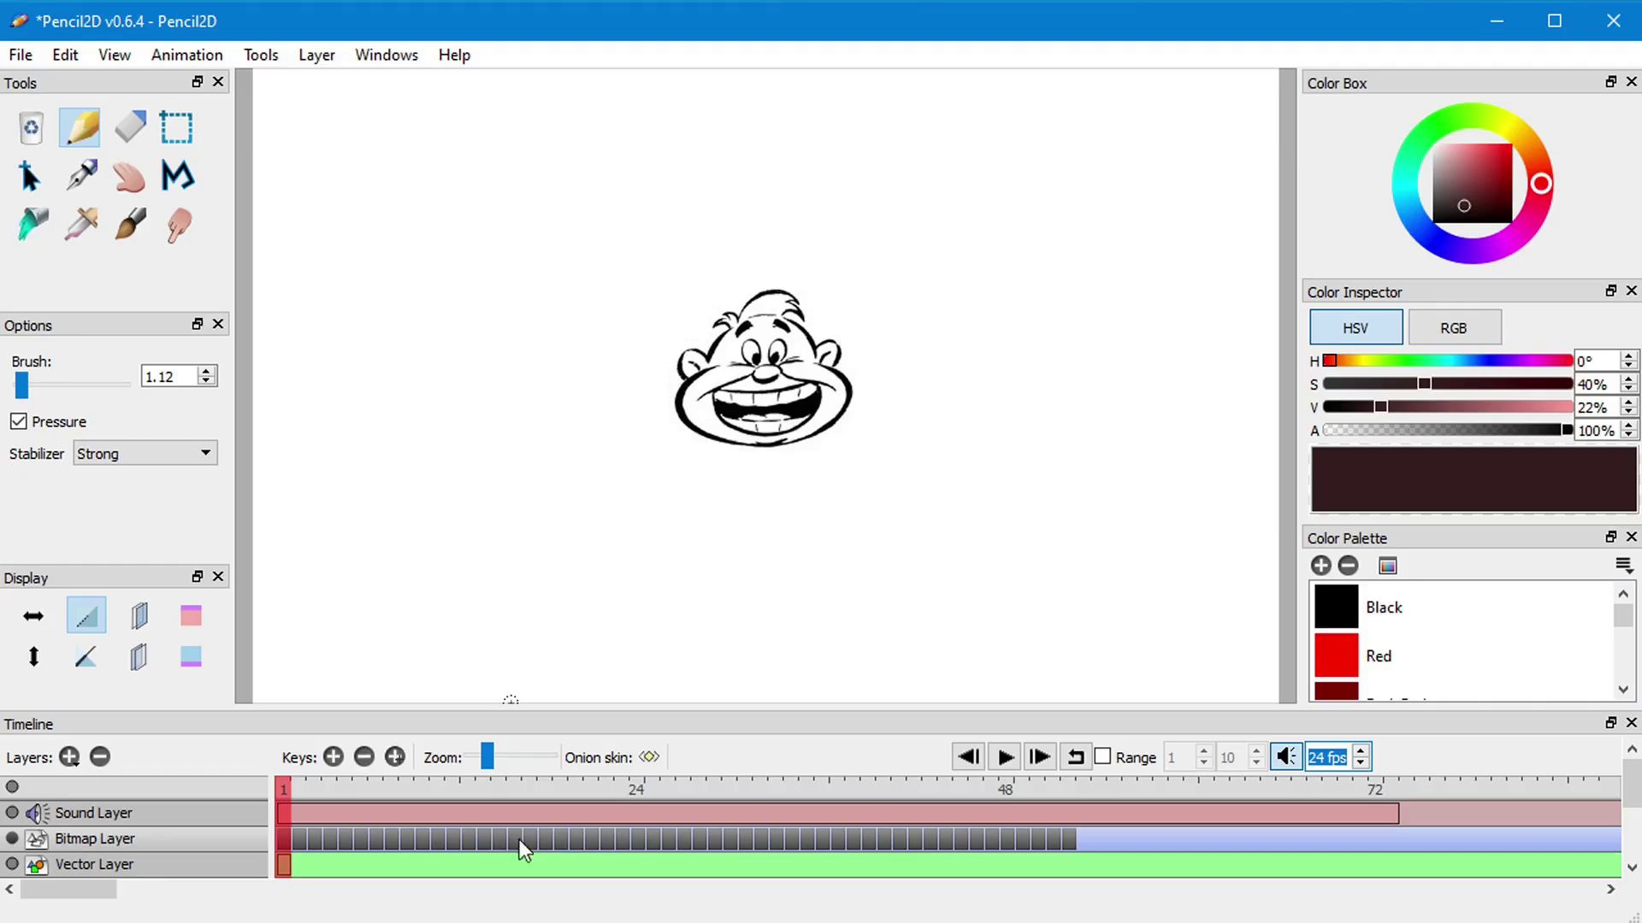
pyautogui.moveTo(496, 838); pyautogui.dragTo(679, 834)
pyautogui.click(467, 788)
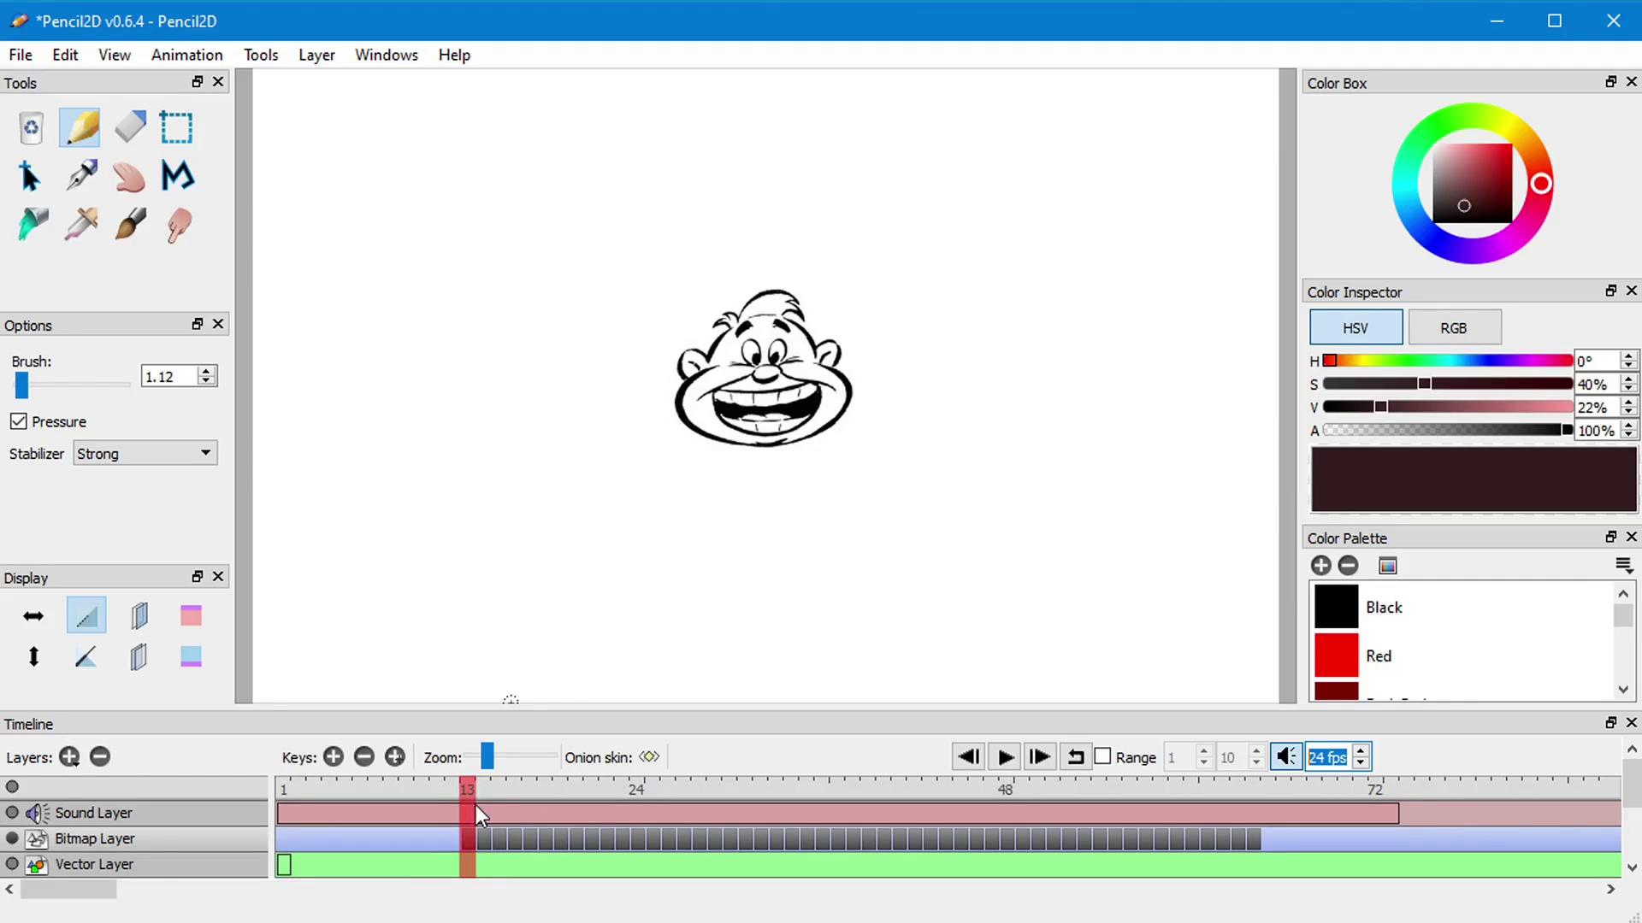
pyautogui.click(453, 787)
pyautogui.click(505, 846)
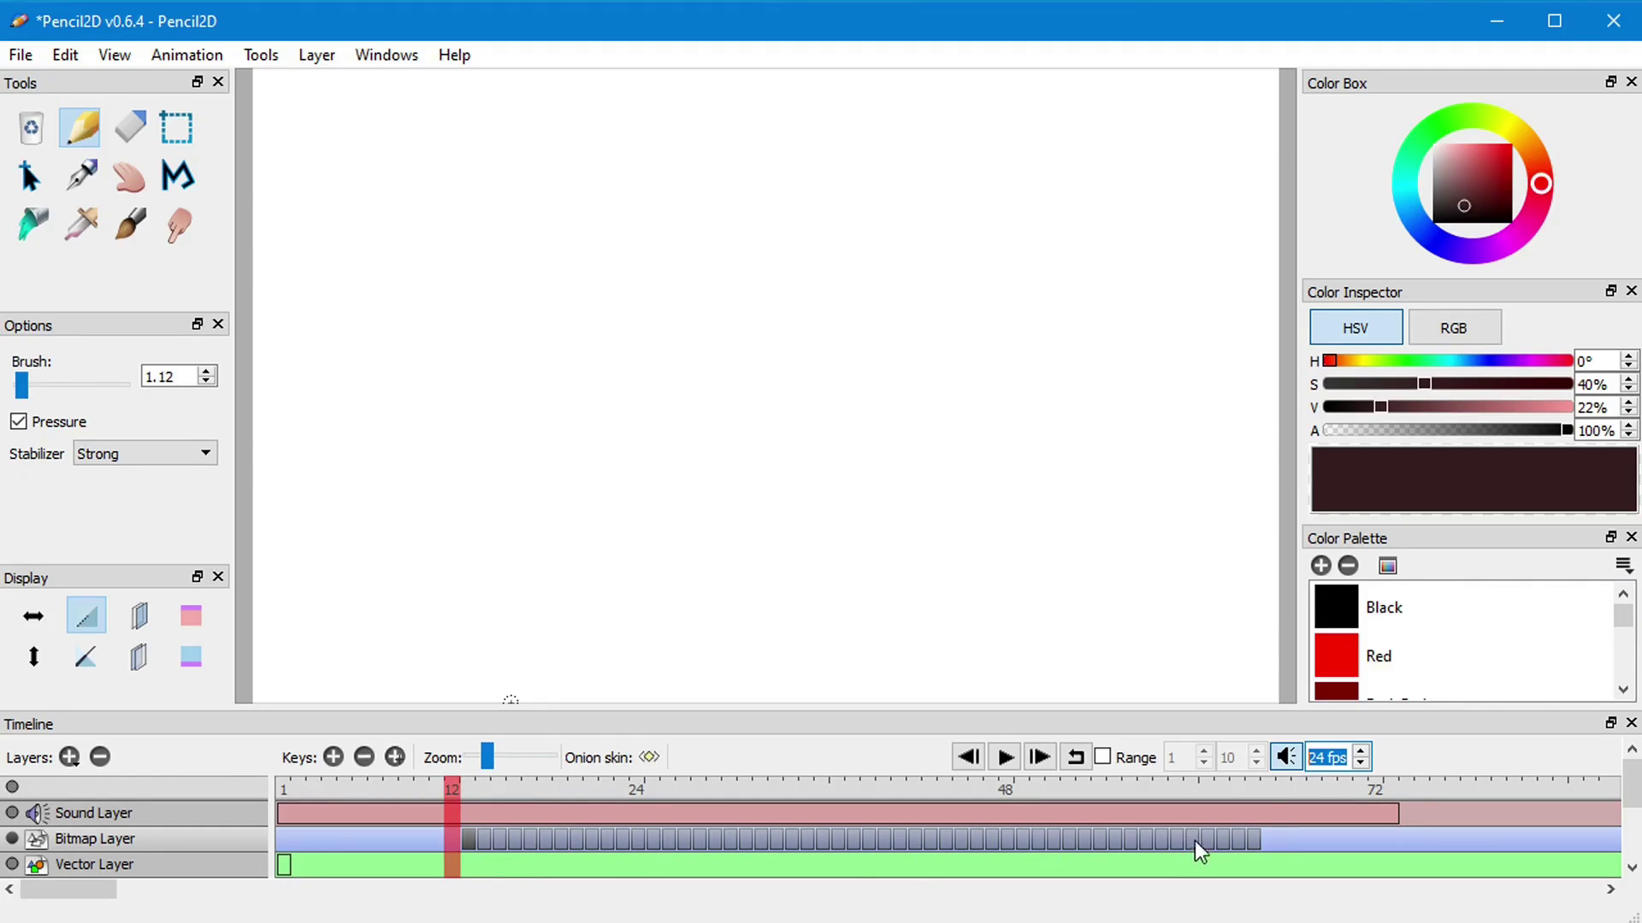
pyautogui.click(1254, 841)
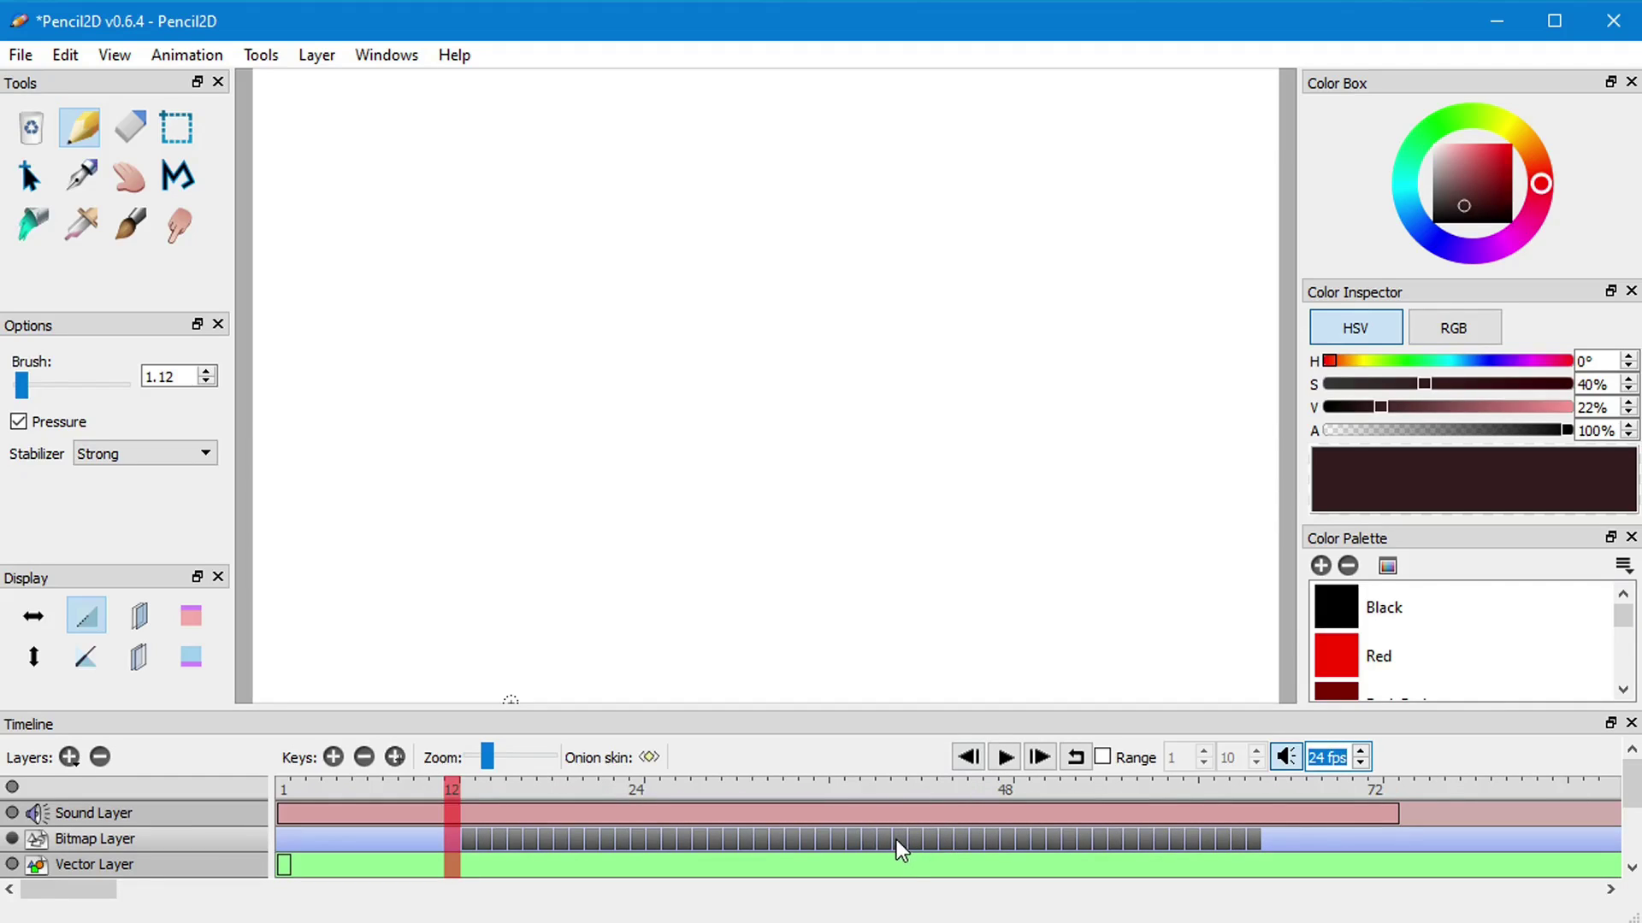
pyautogui.moveTo(889, 840); pyautogui.dragTo(885, 842)
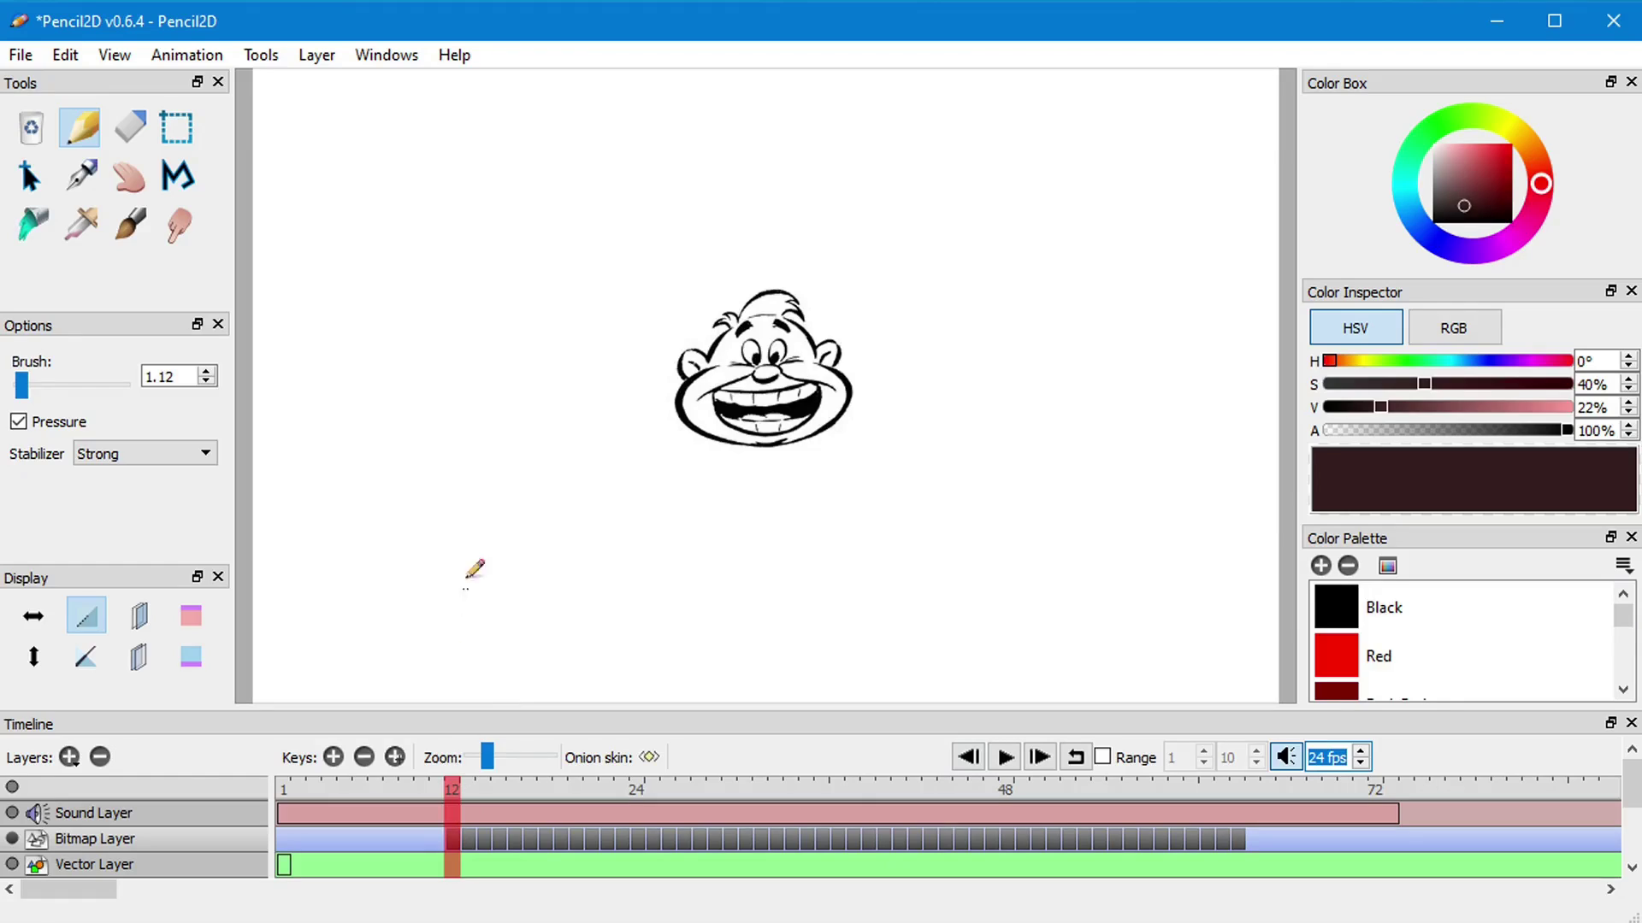
pyautogui.click(435, 792)
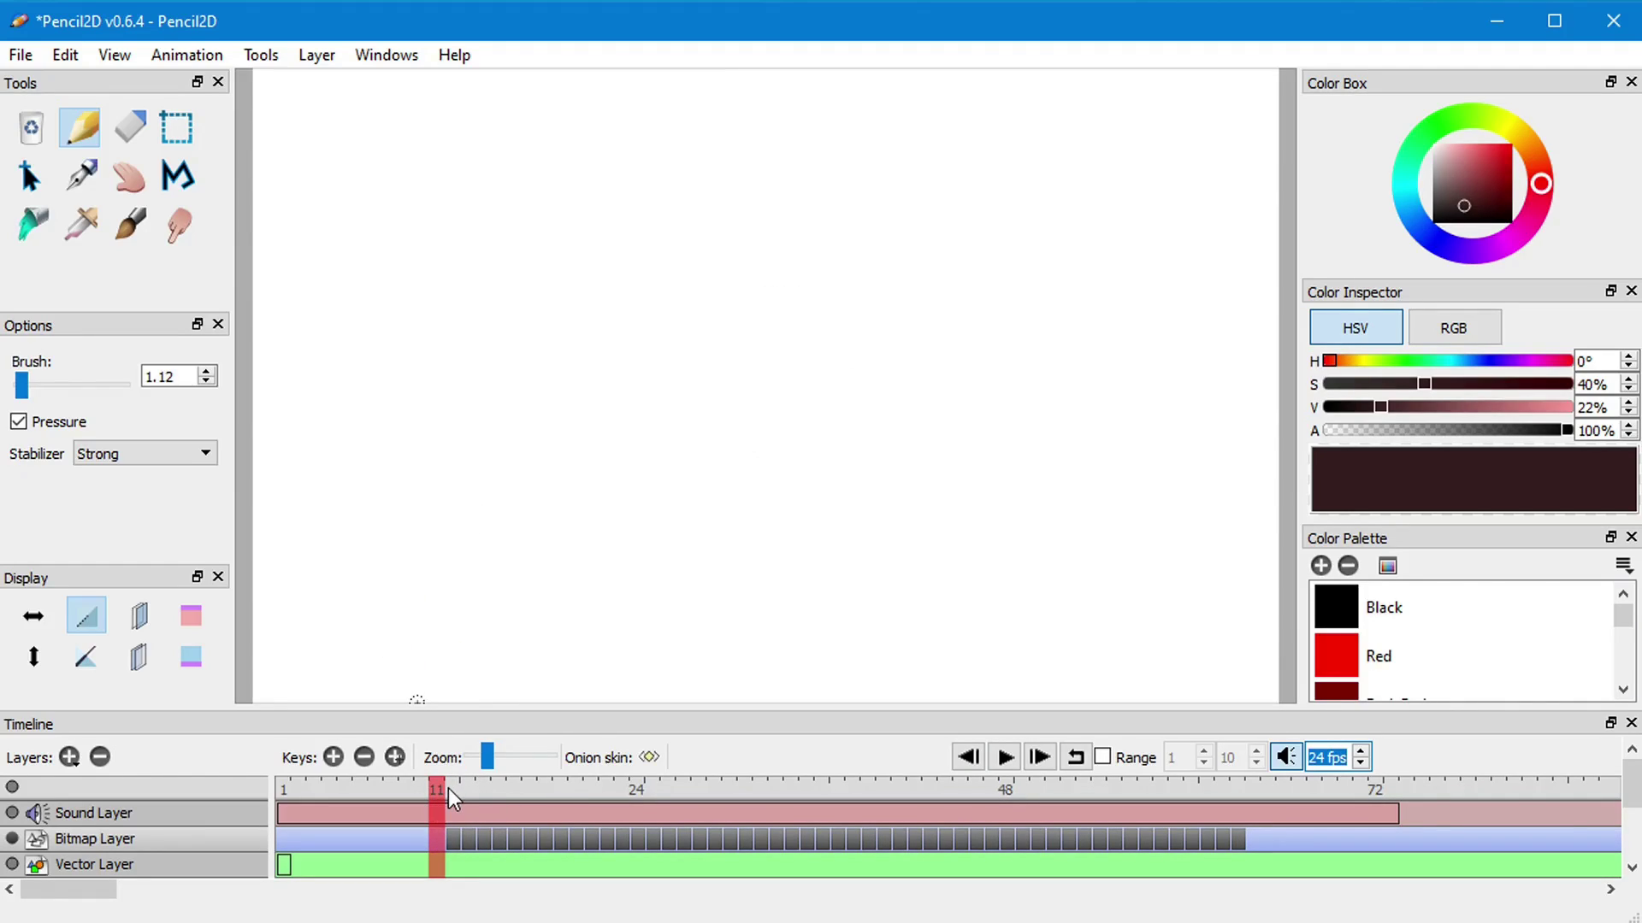
pyautogui.click(453, 790)
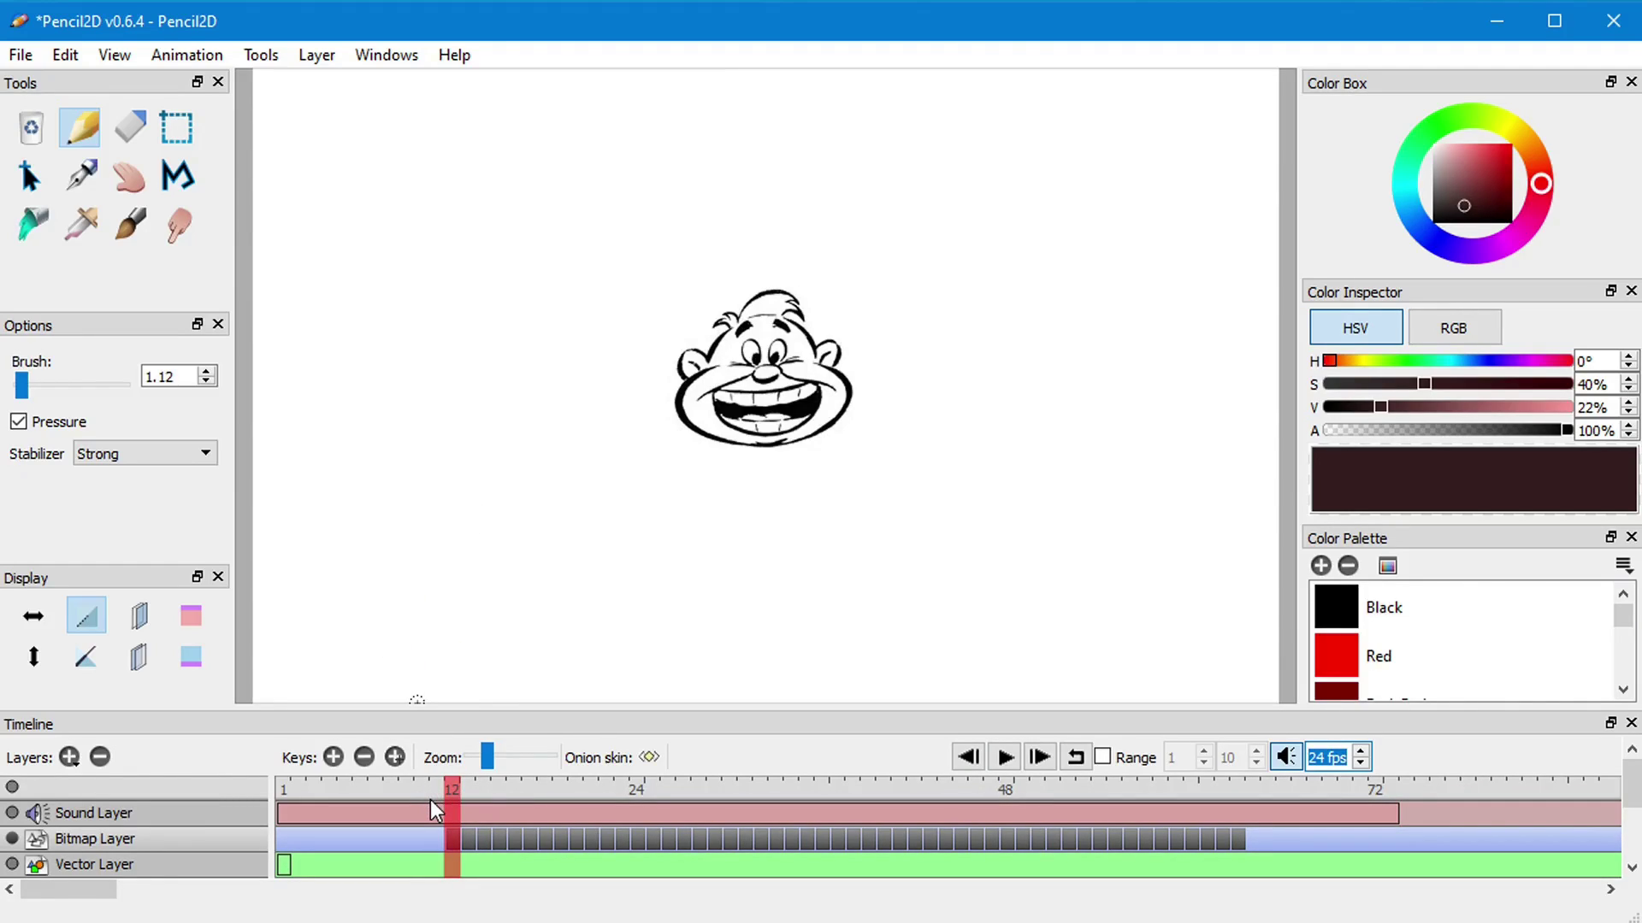
# Step: Rewind to frame 1 and play the face animation together with the audio
pyautogui.click(374, 790)
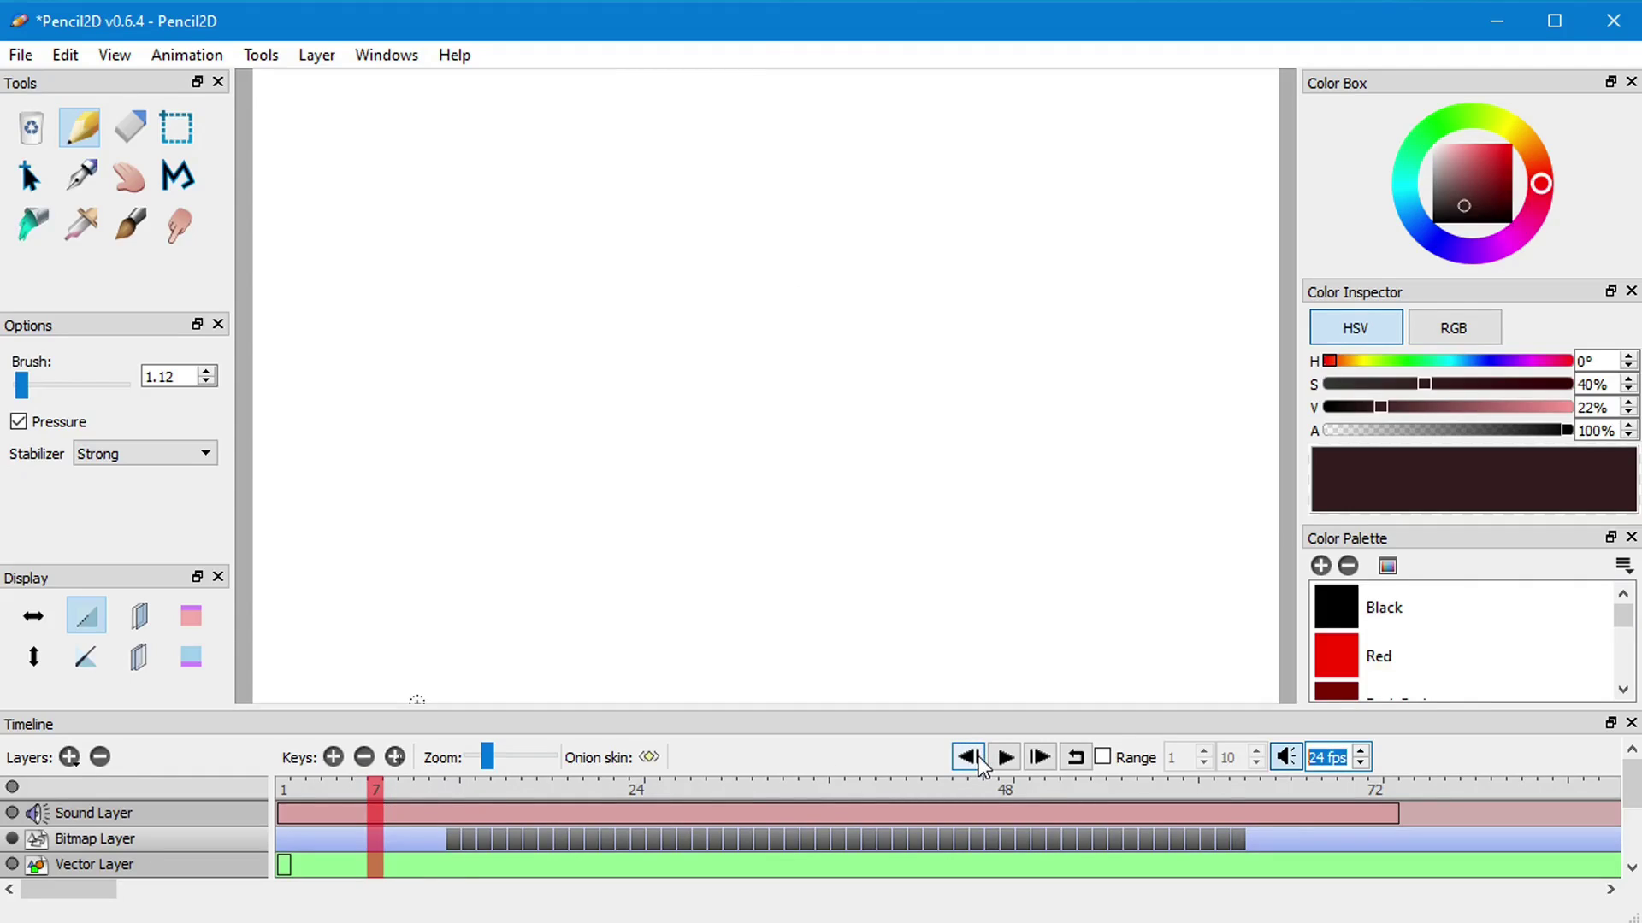
pyautogui.click(968, 758)
pyautogui.click(1005, 757)
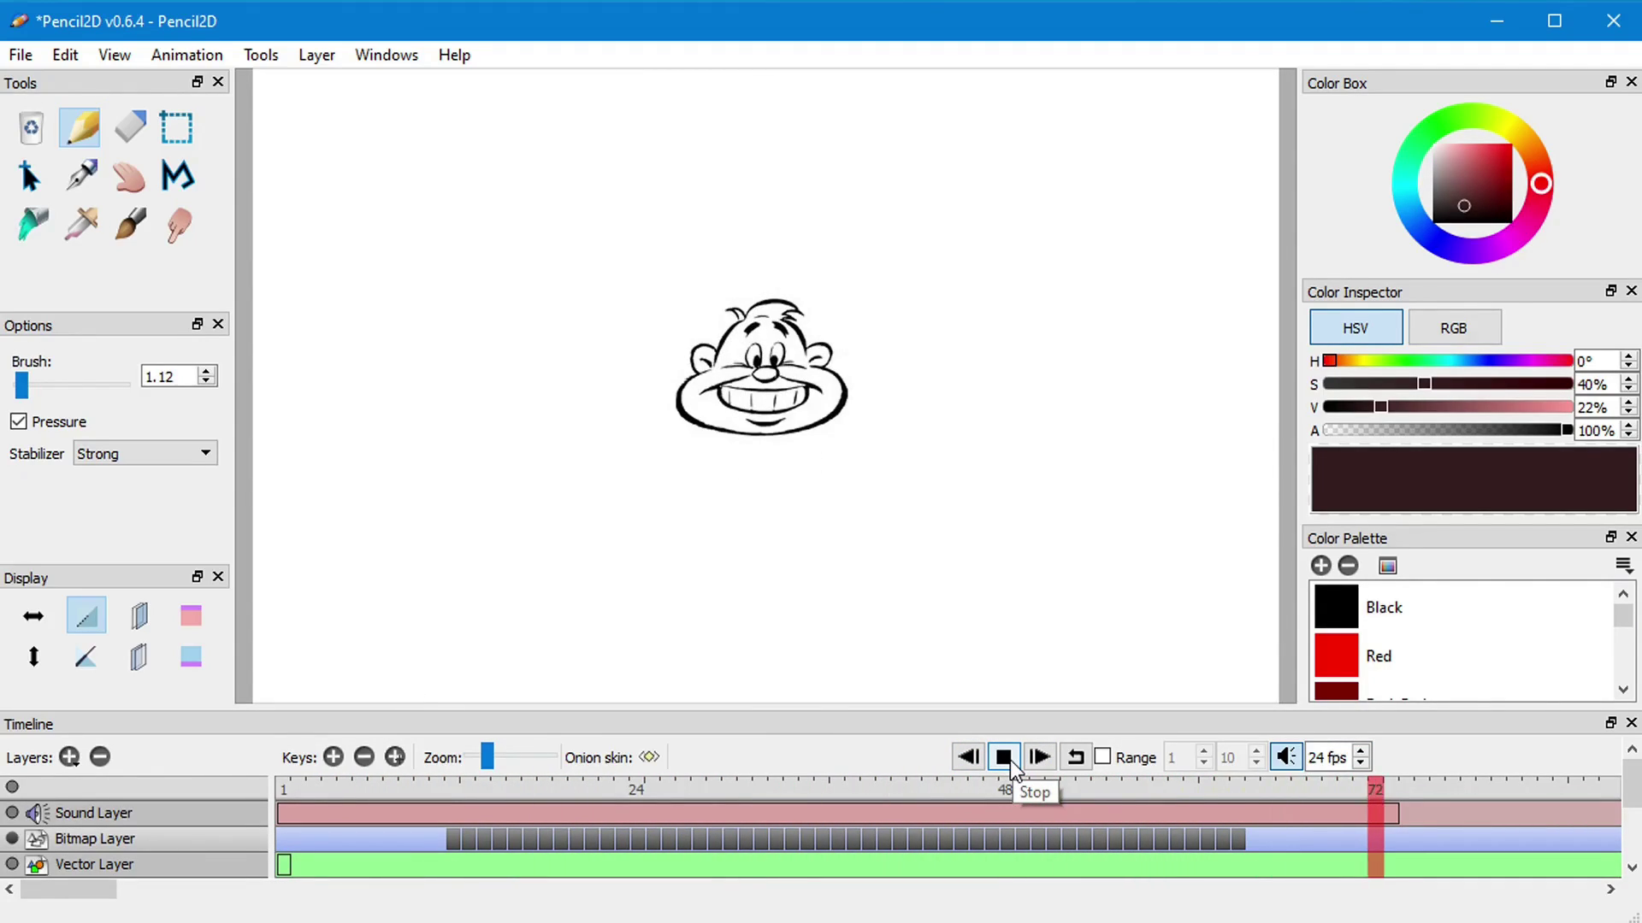
# Step: Scrub back to frame 8 and copy the current Bitmap Layer frame with Edit > Copy
pyautogui.click(397, 812)
pyautogui.moveTo(429, 798); pyautogui.dragTo(391, 798)
pyautogui.click(449, 841)
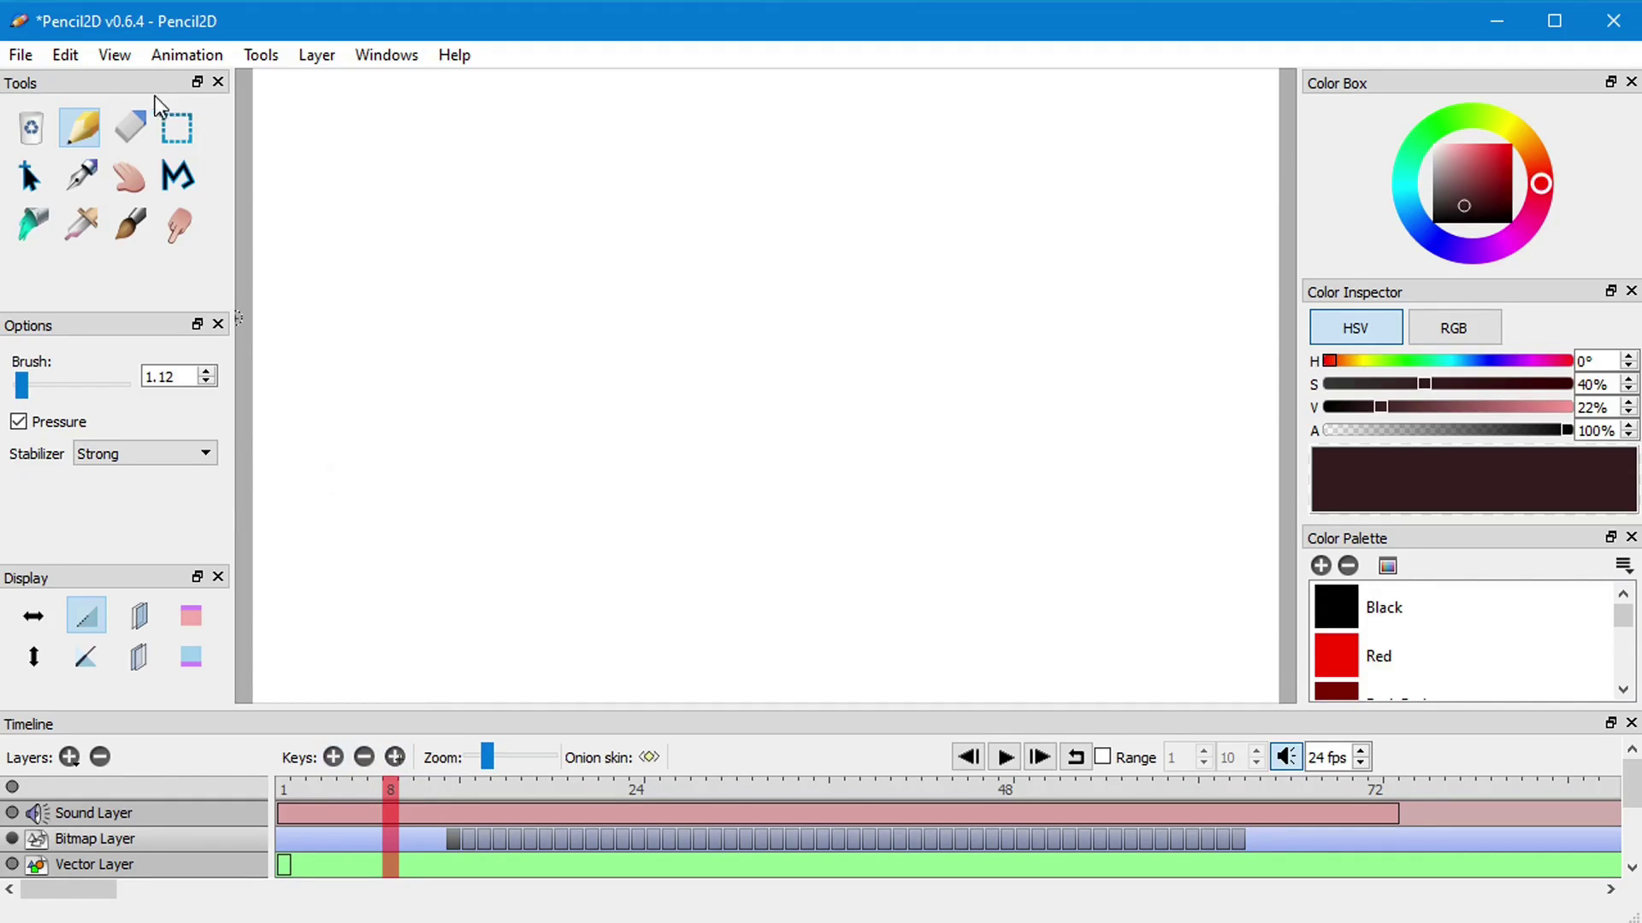
pyautogui.click(66, 57)
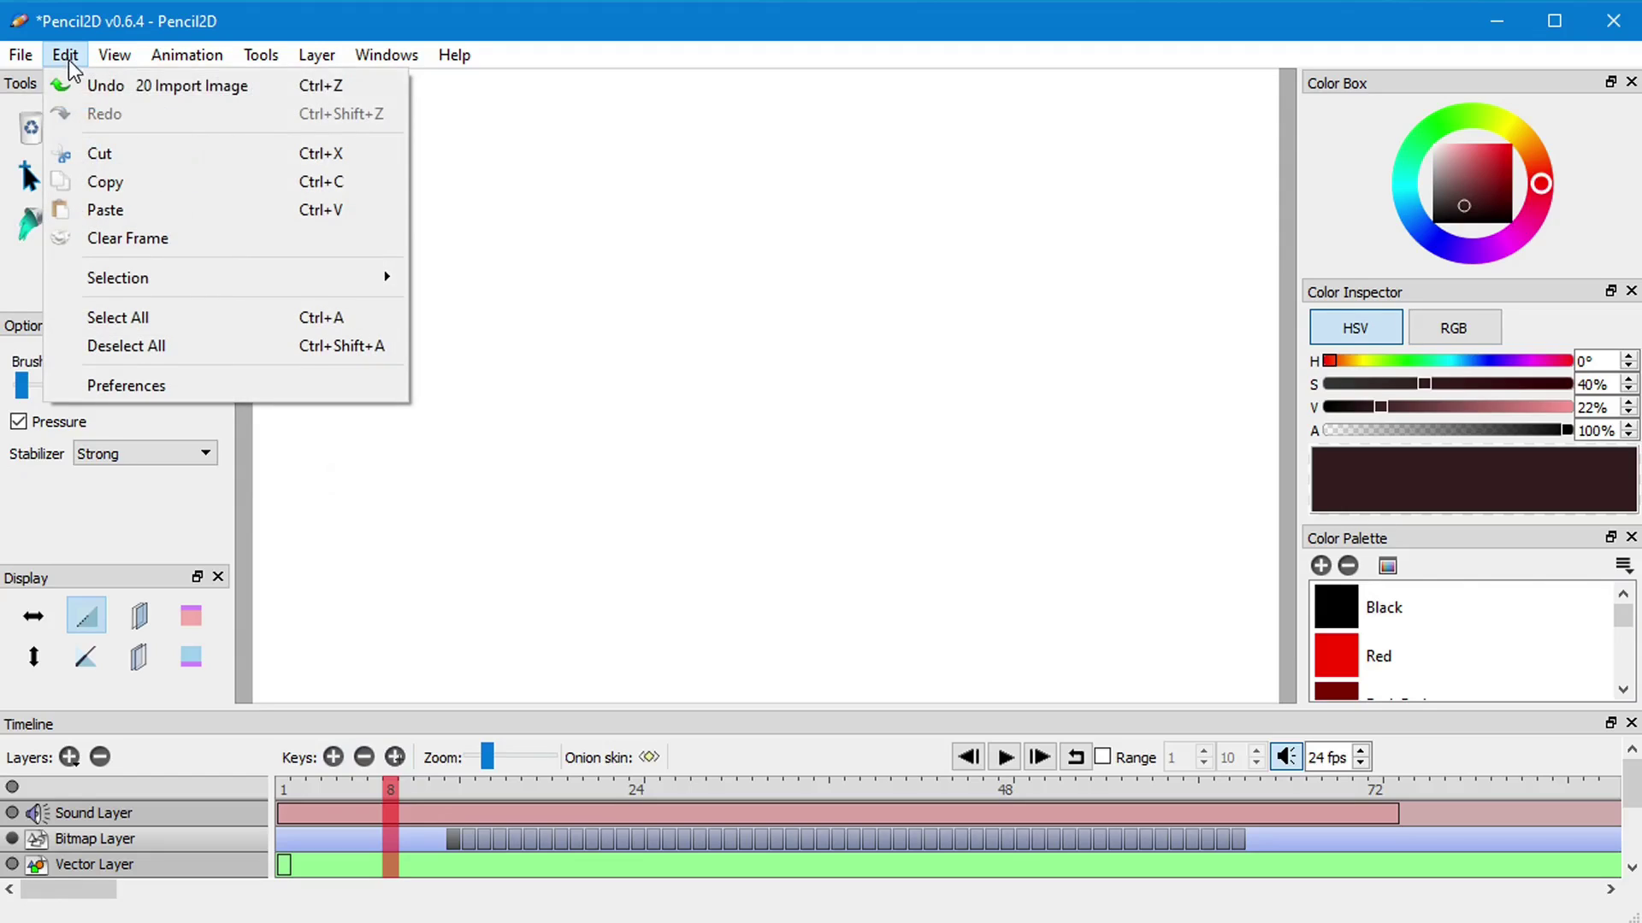
pyautogui.click(109, 184)
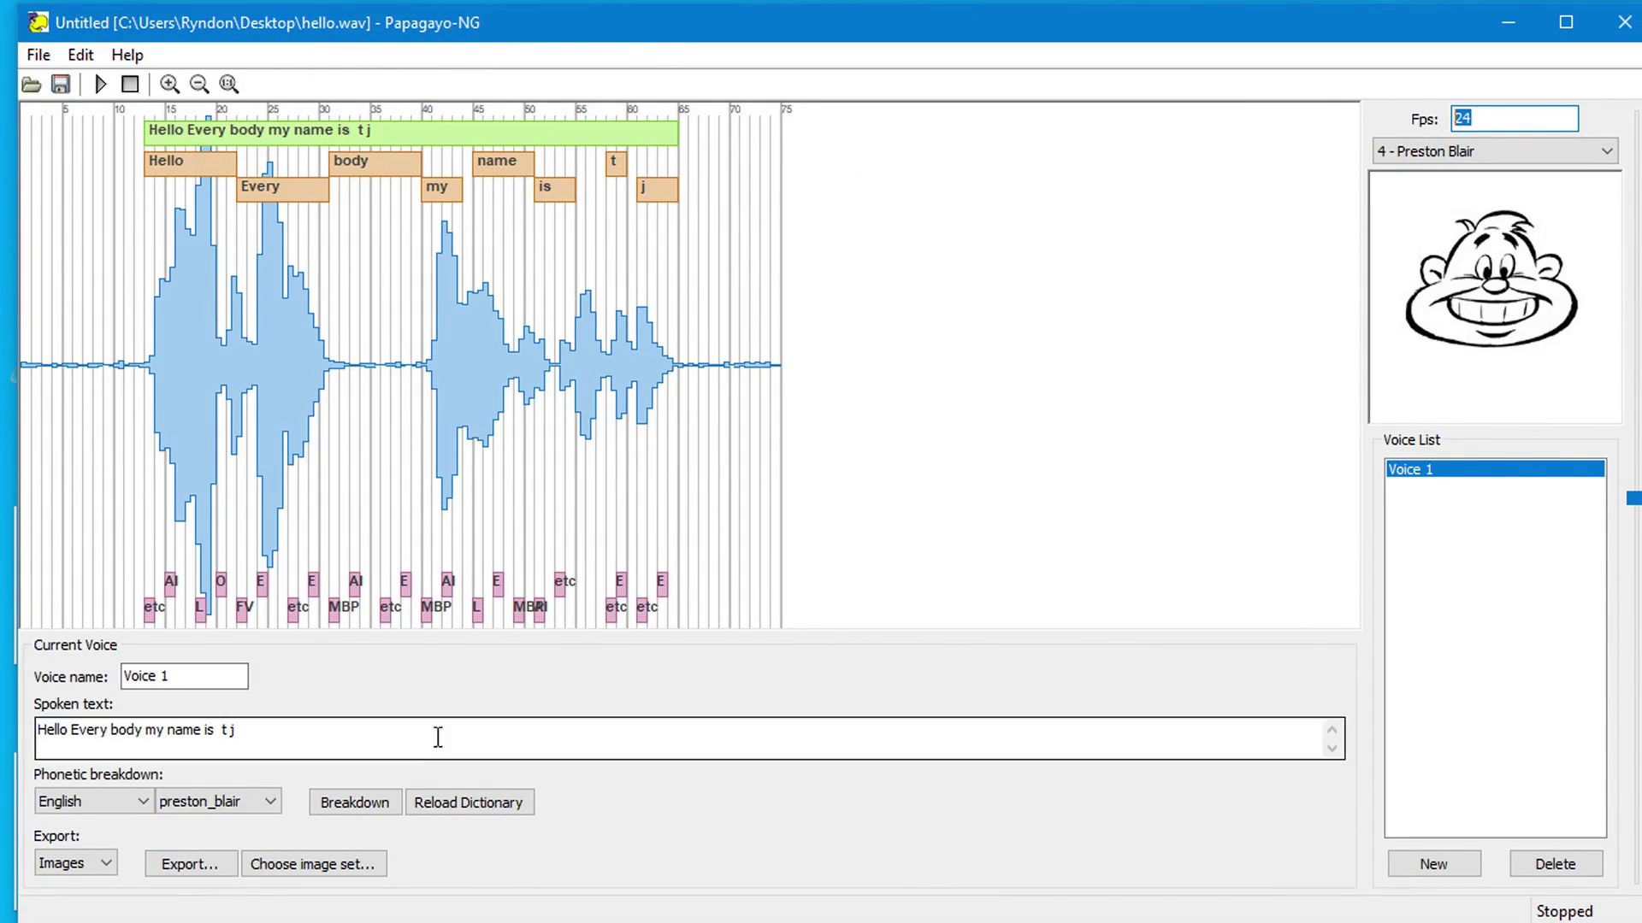
# Step: Keep Images as the export format and switch the mouth set to 1 - Mouth 1
pyautogui.click(96, 871)
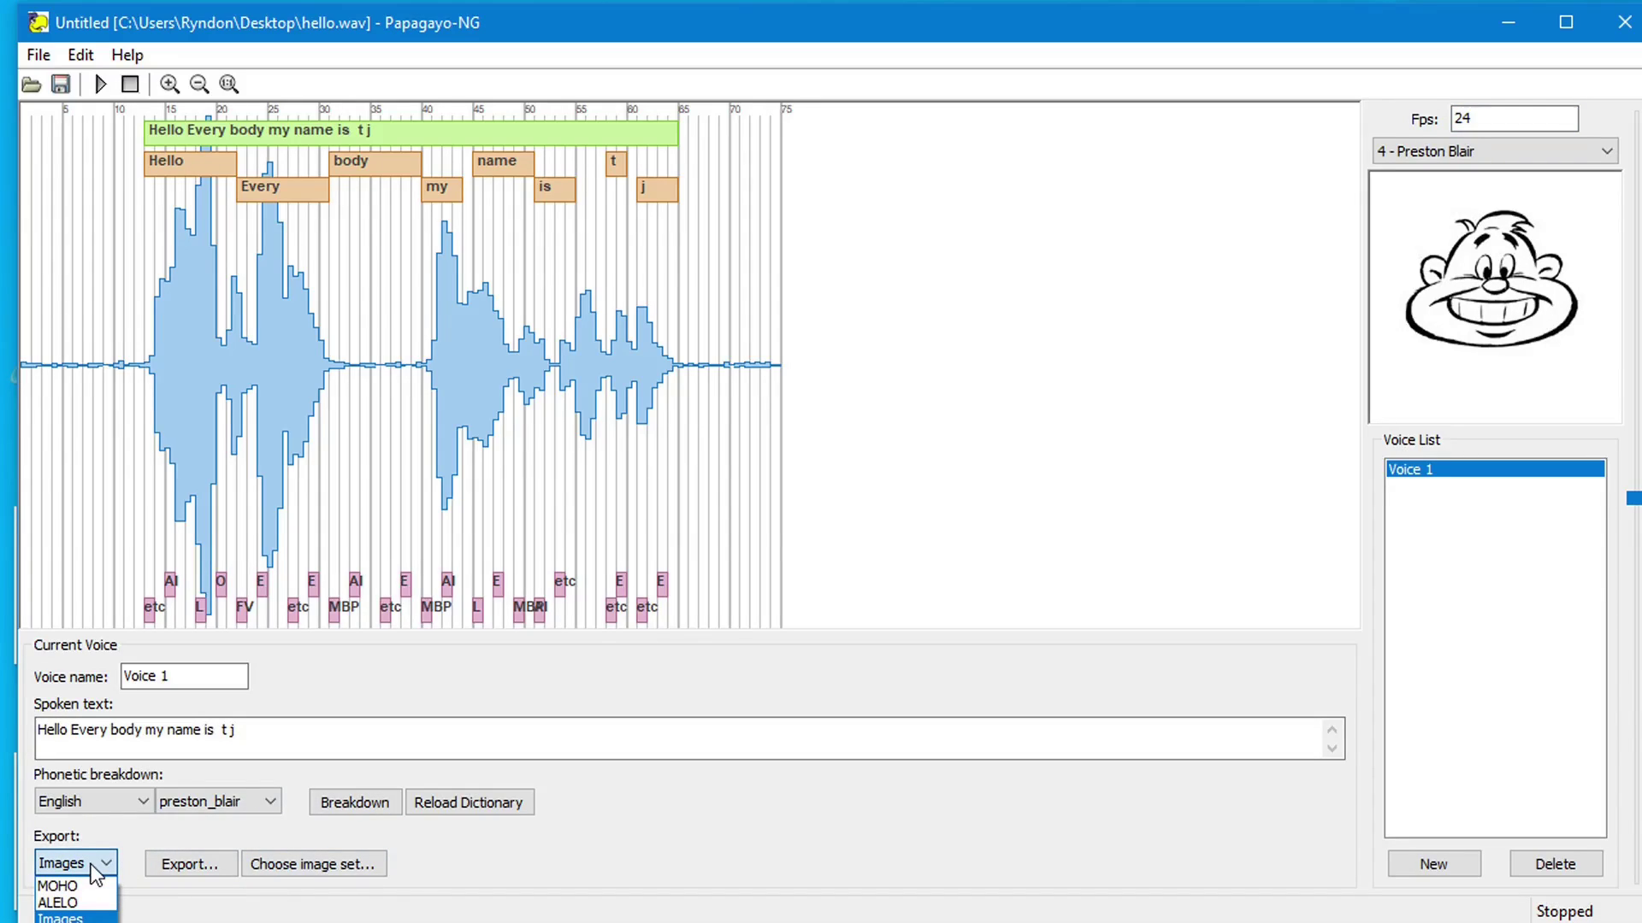
pyautogui.click(465, 850)
pyautogui.click(1419, 154)
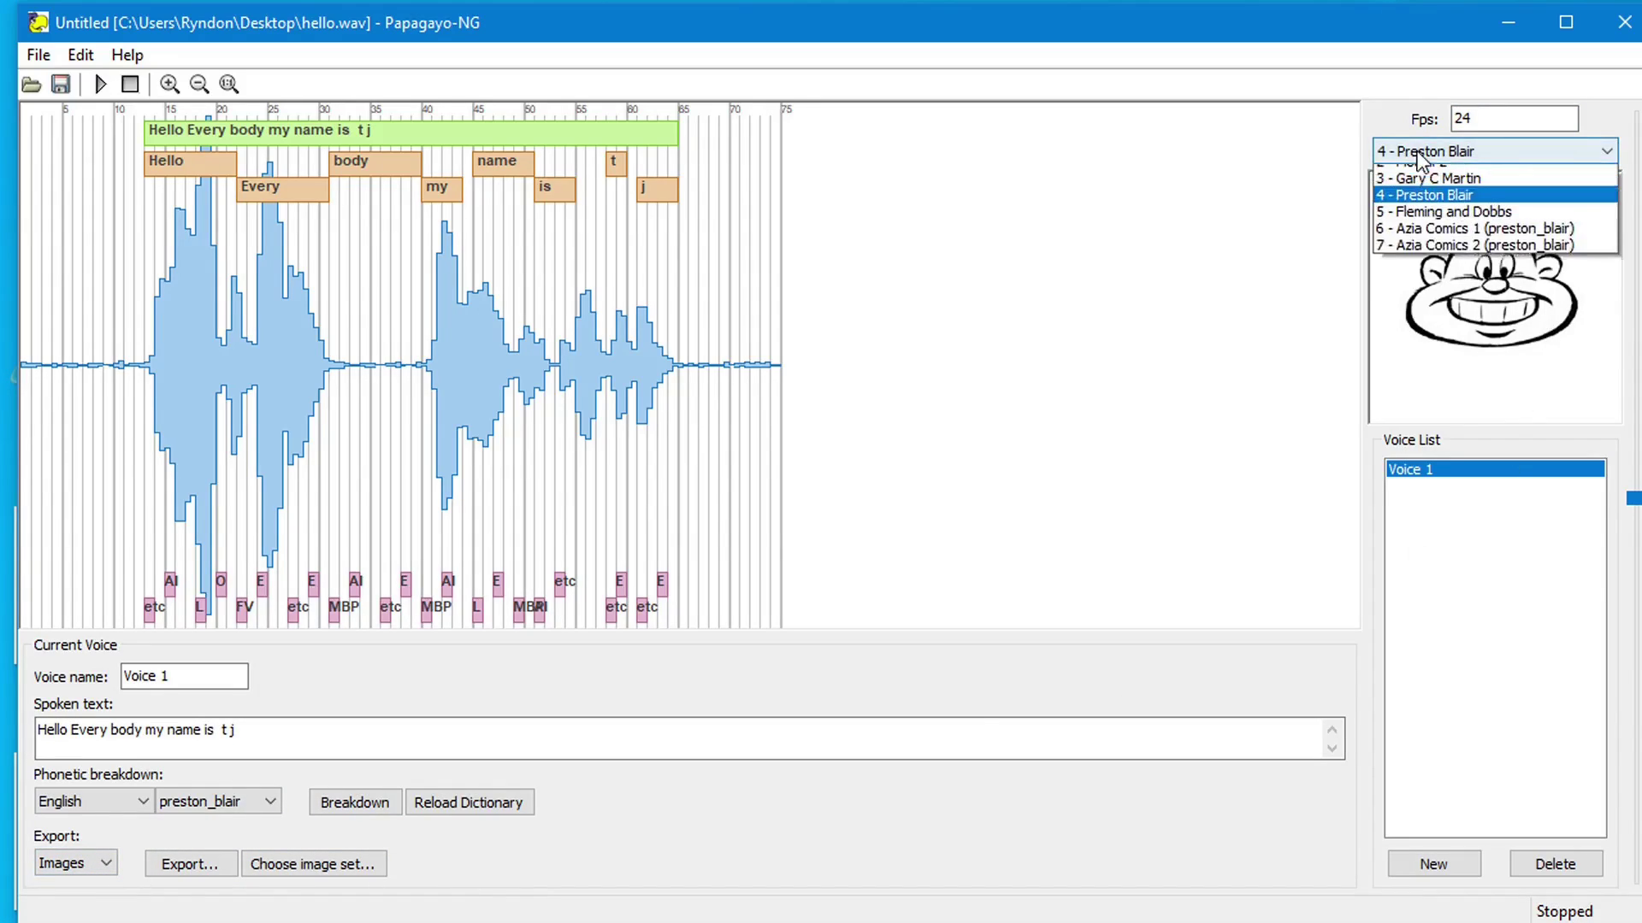
pyautogui.click(1412, 174)
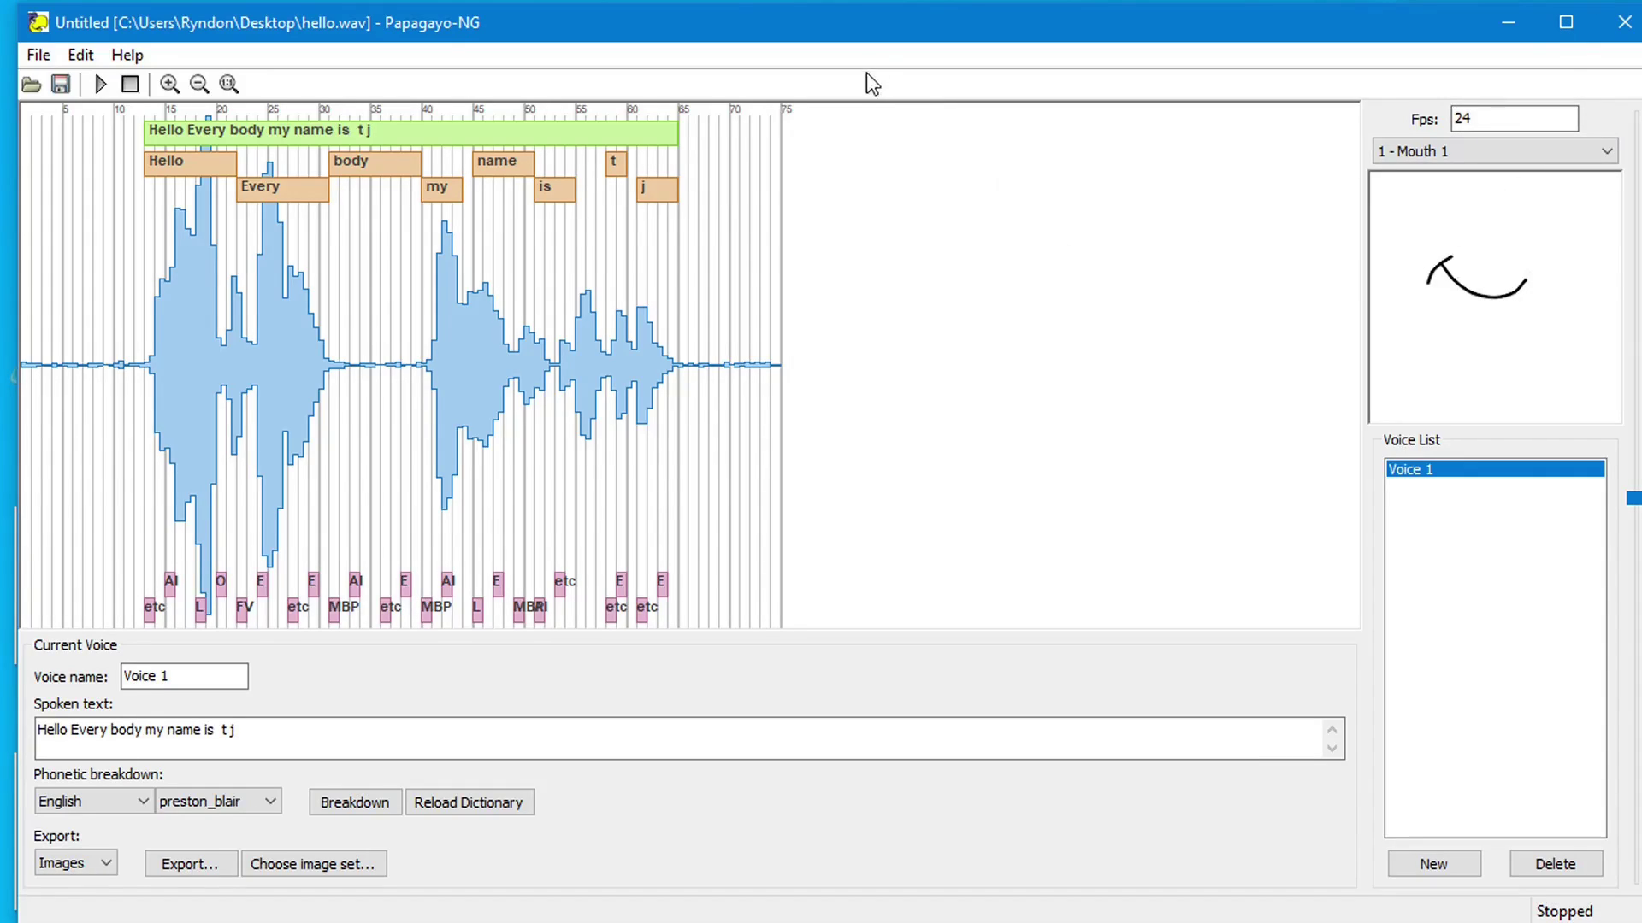
pyautogui.moveTo(845, 19); pyautogui.dragTo(833, 19)
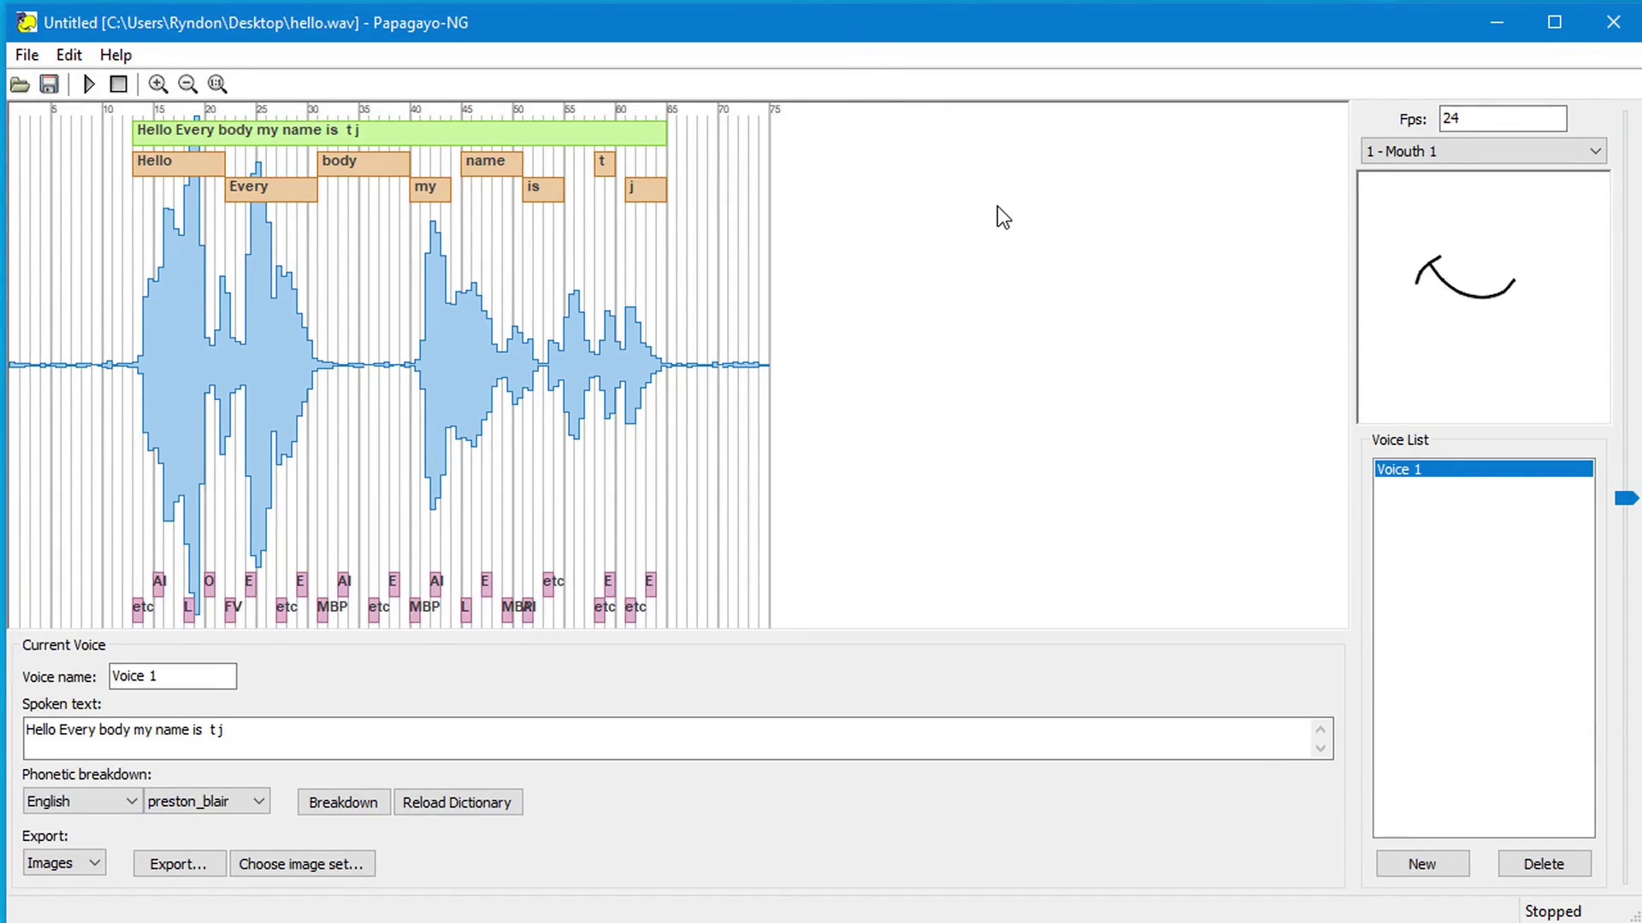